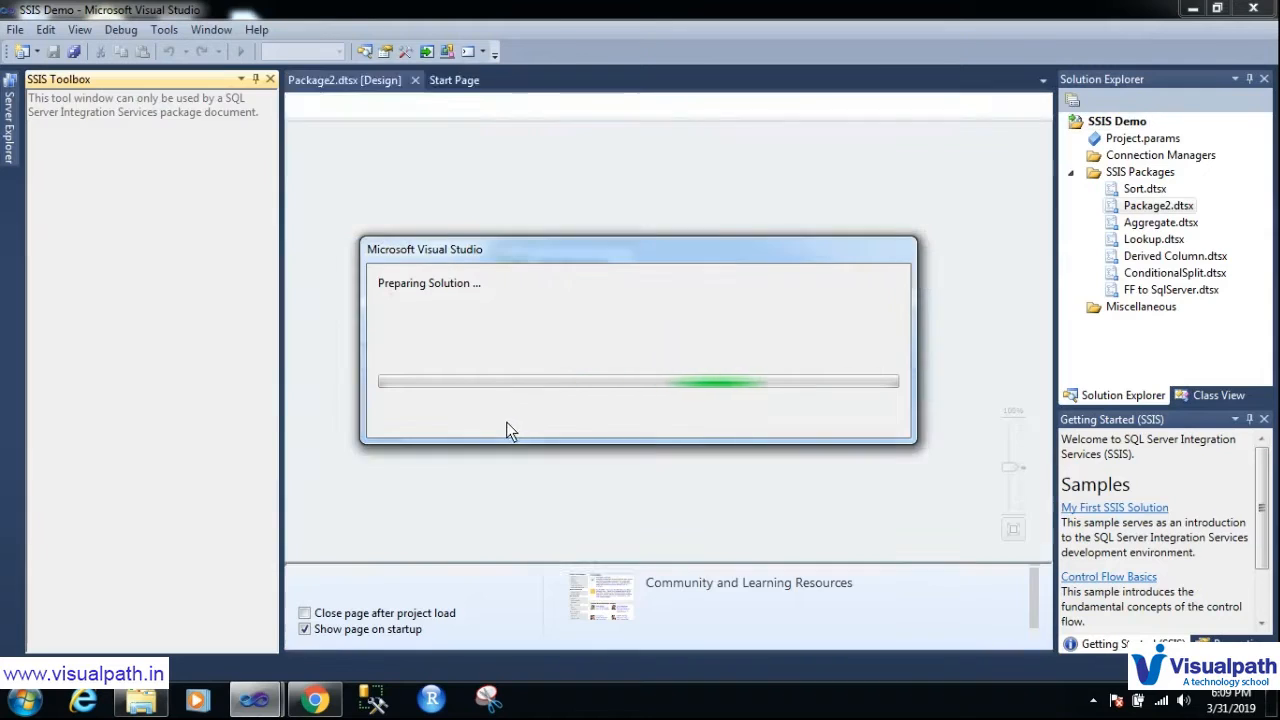
Create a new SSIS package in the project and close the Start Page and Package2.dtsx designers
{"action": "right_click", "coordinate": [1133, 174]}
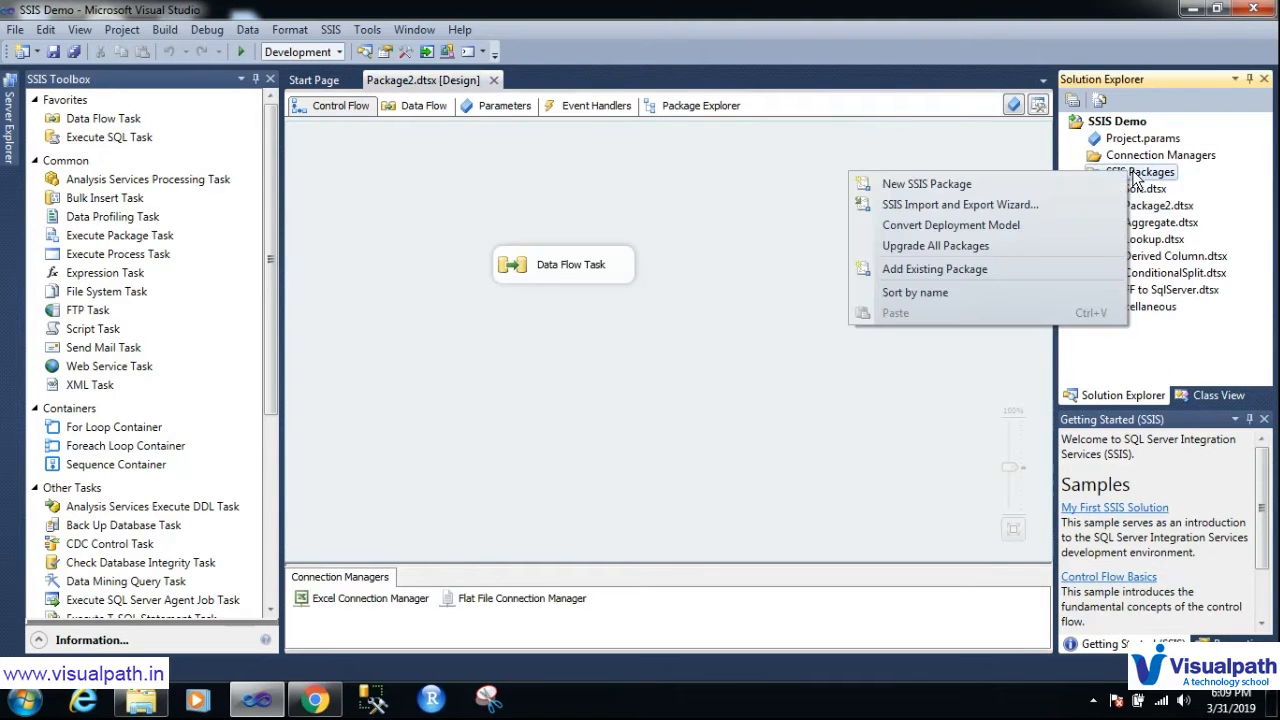
{"action": "left_click", "coordinate": [995, 186]}
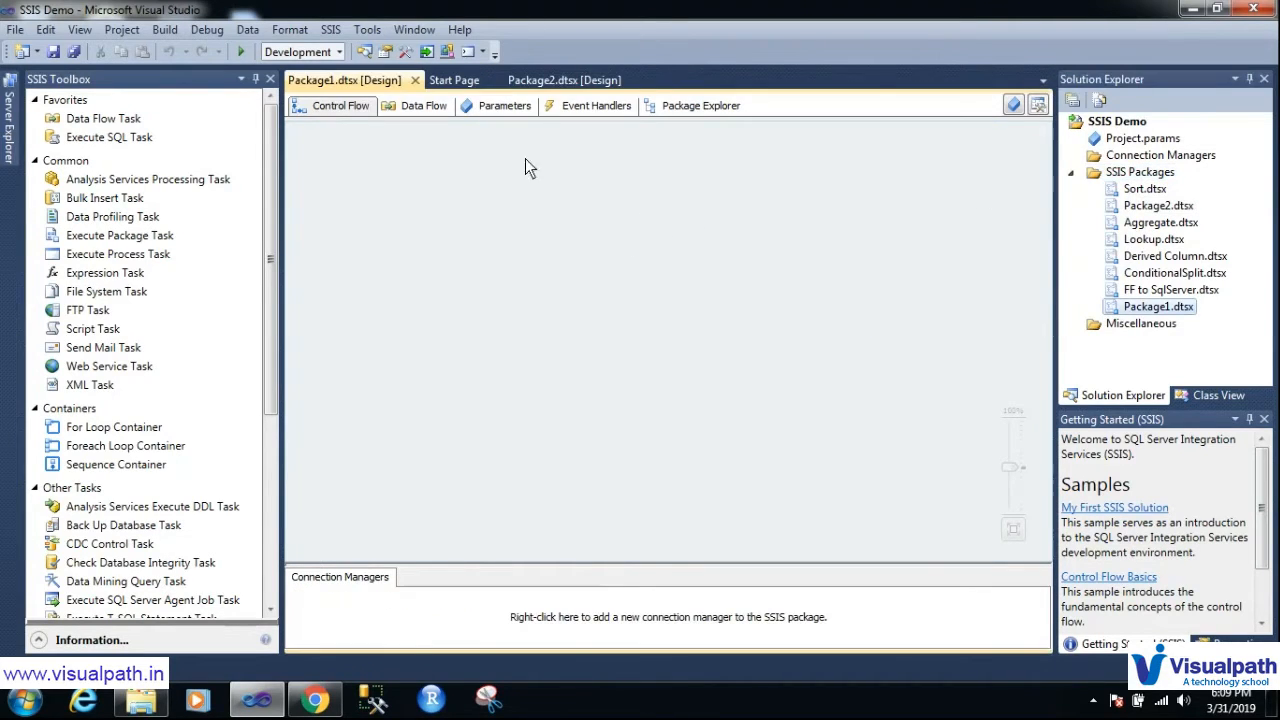
{"action": "left_click", "coordinate": [491, 79]}
{"action": "left_click", "coordinate": [556, 80]}
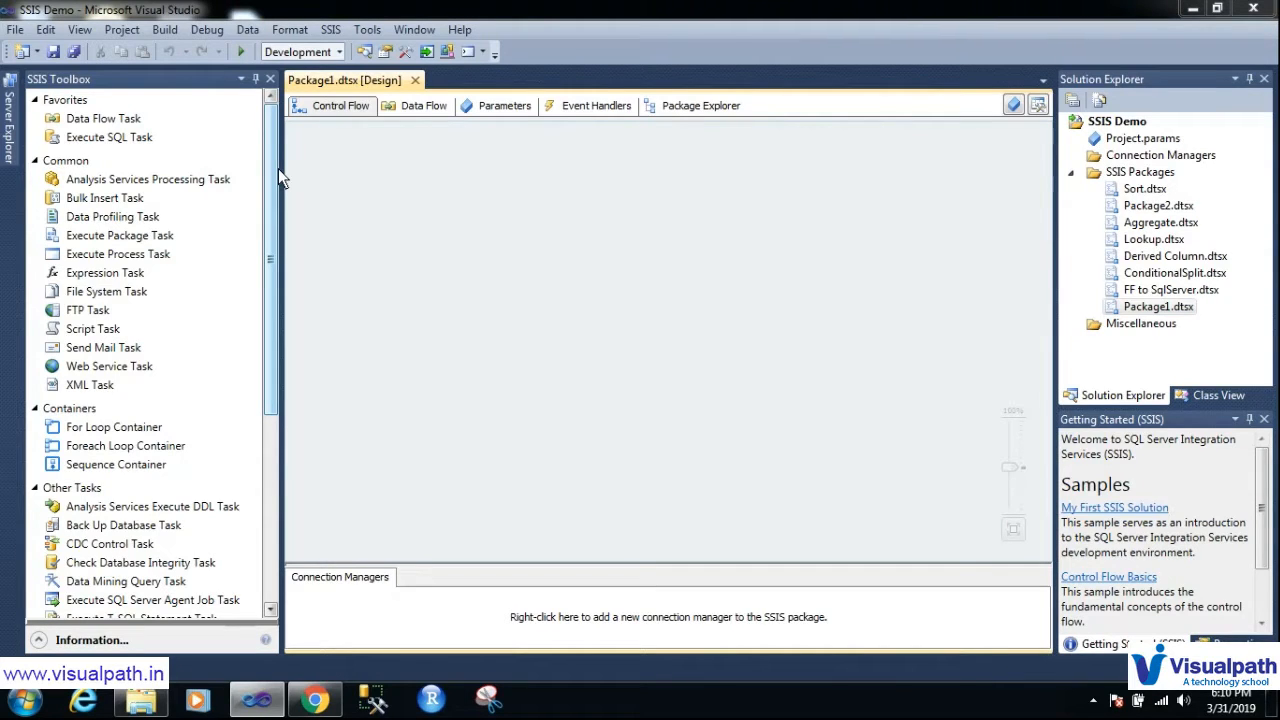
Add a Data Flow Task to the new package's control flow and place a Flat File Source inside it
{"action": "left_click_drag", "start_coordinate": [105, 118], "coordinate": [525, 210]}
{"action": "double_click", "coordinate": [570, 236]}
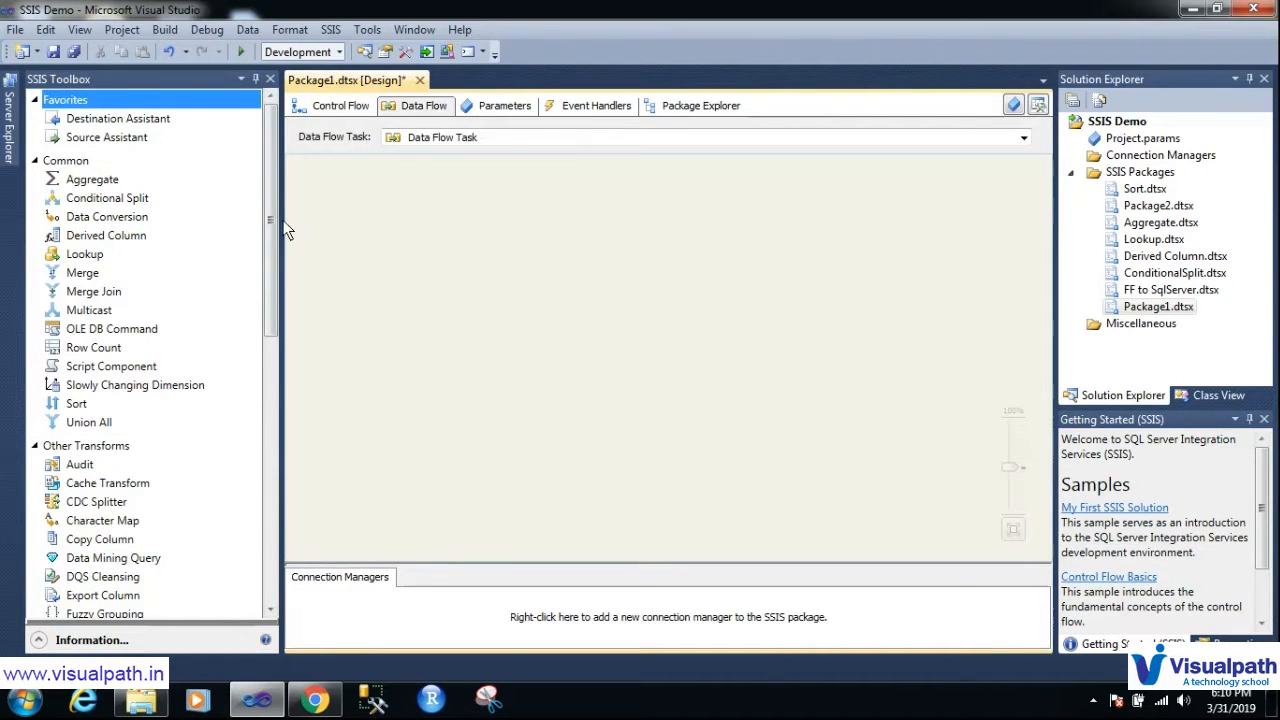
{"action": "left_click_drag", "start_coordinate": [269, 222], "coordinate": [271, 360]}
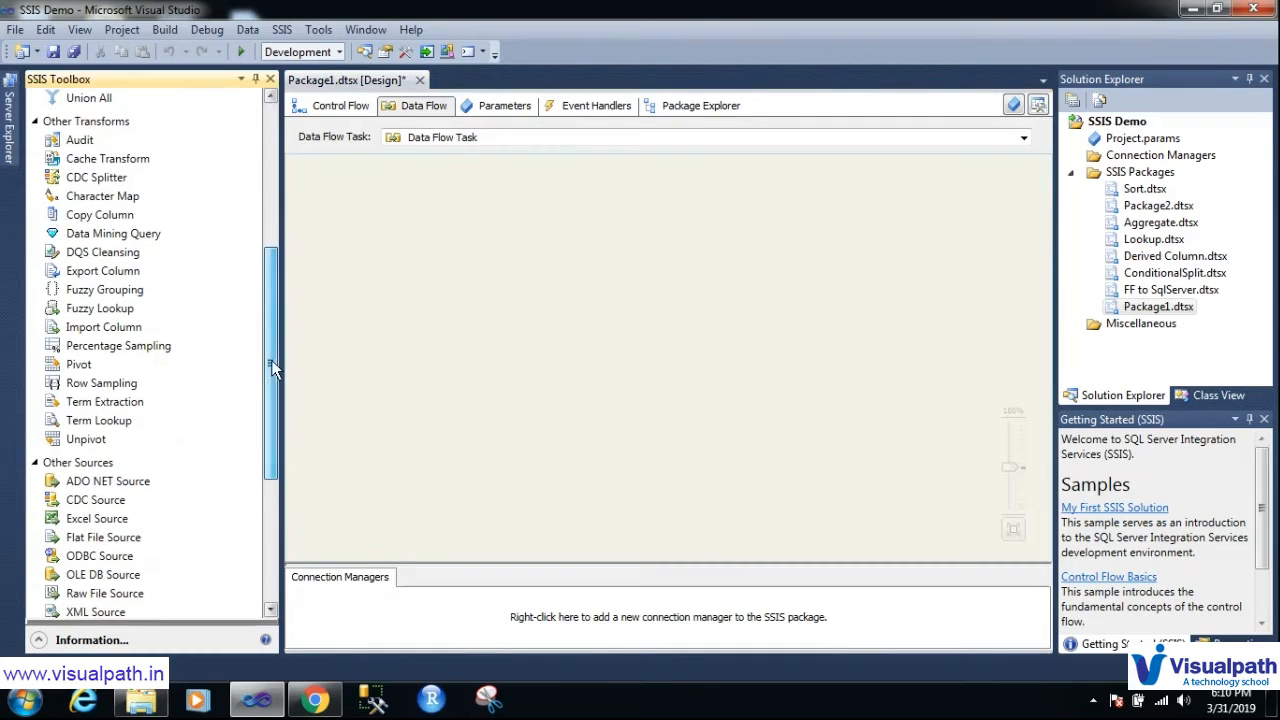
{"action": "left_click", "coordinate": [105, 538]}
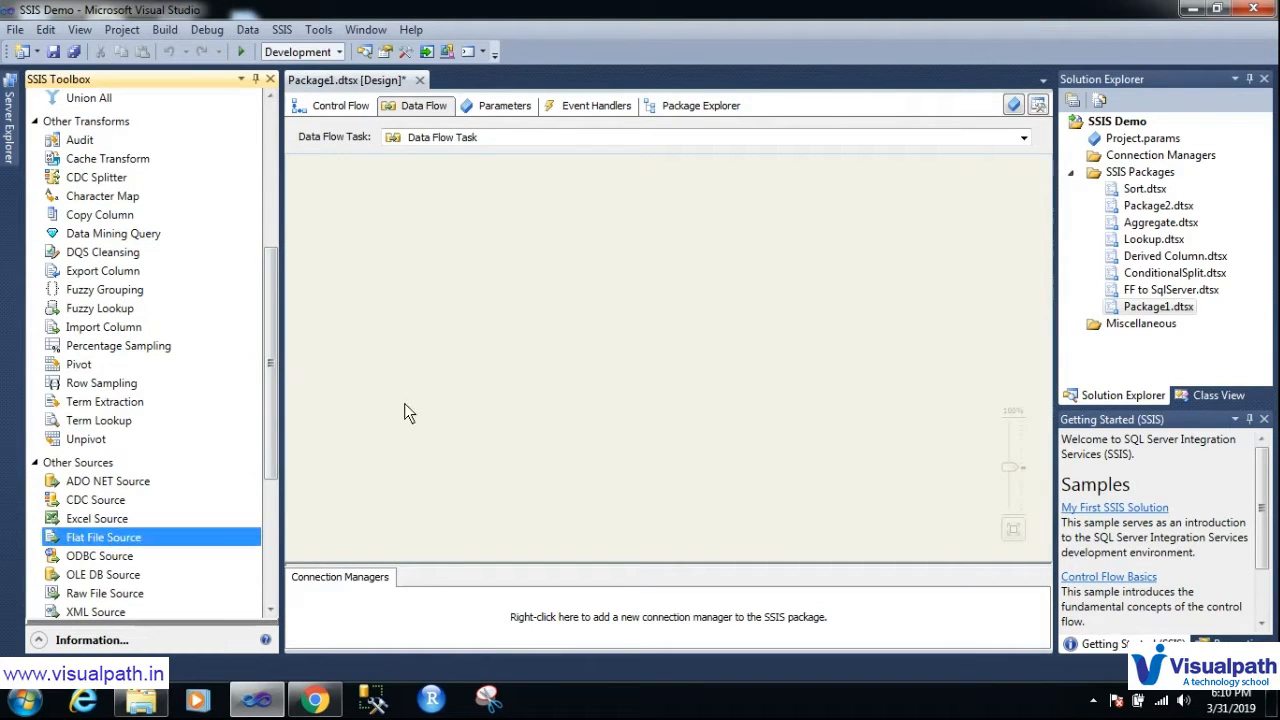
{"action": "left_click", "coordinate": [568, 218]}
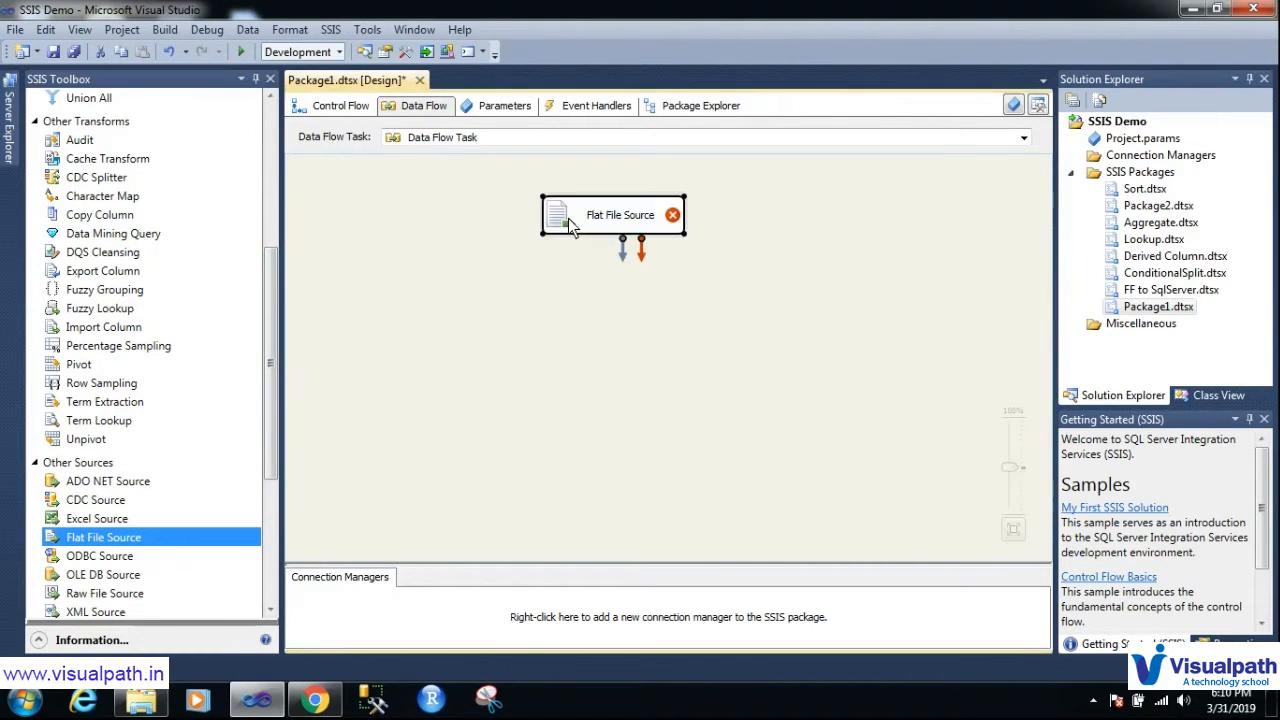
Start a new flat file connection manager for the Flat File Source and browse for its text file
{"action": "double_click", "coordinate": [568, 218]}
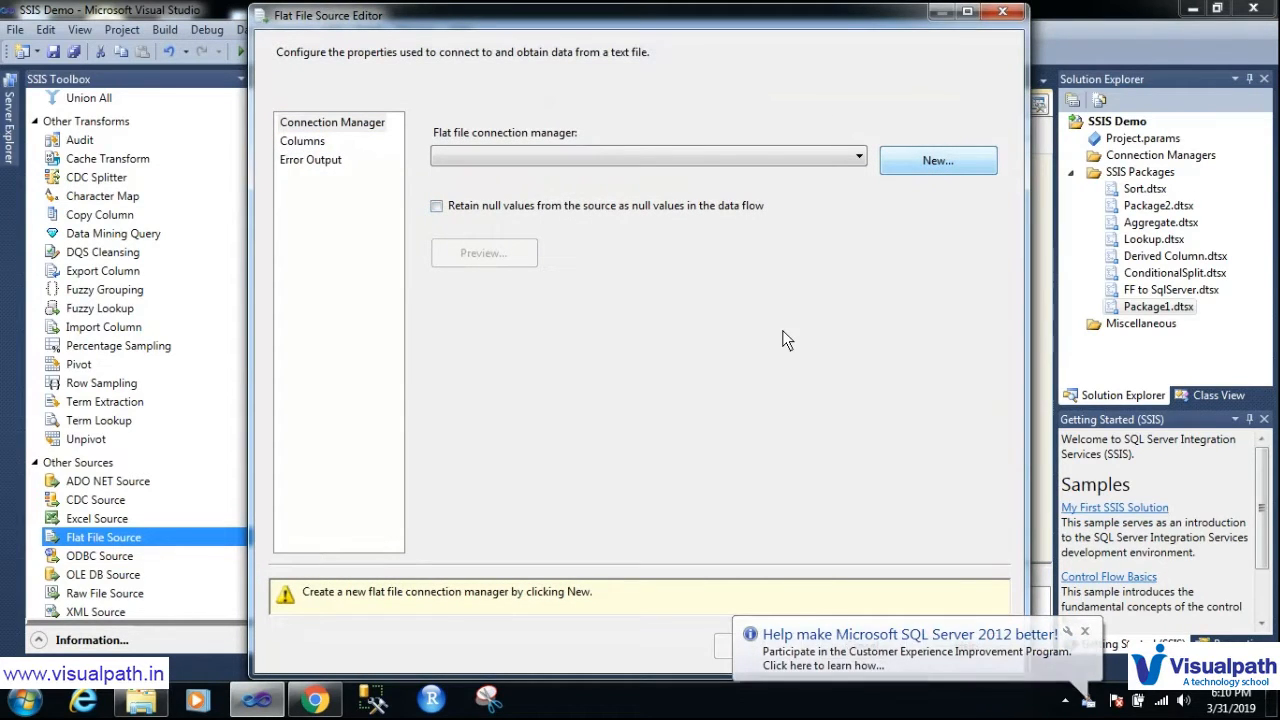
{"action": "key", "text": "Return"}
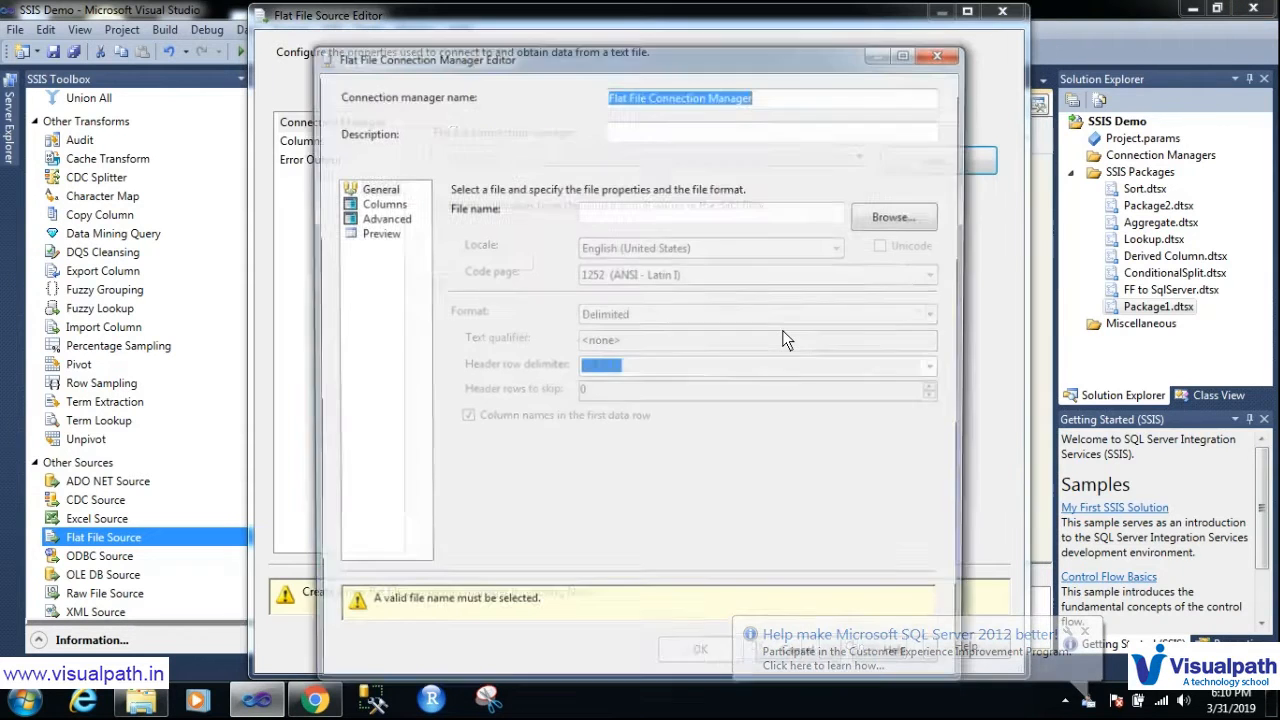
{"action": "left_click", "coordinate": [893, 217]}
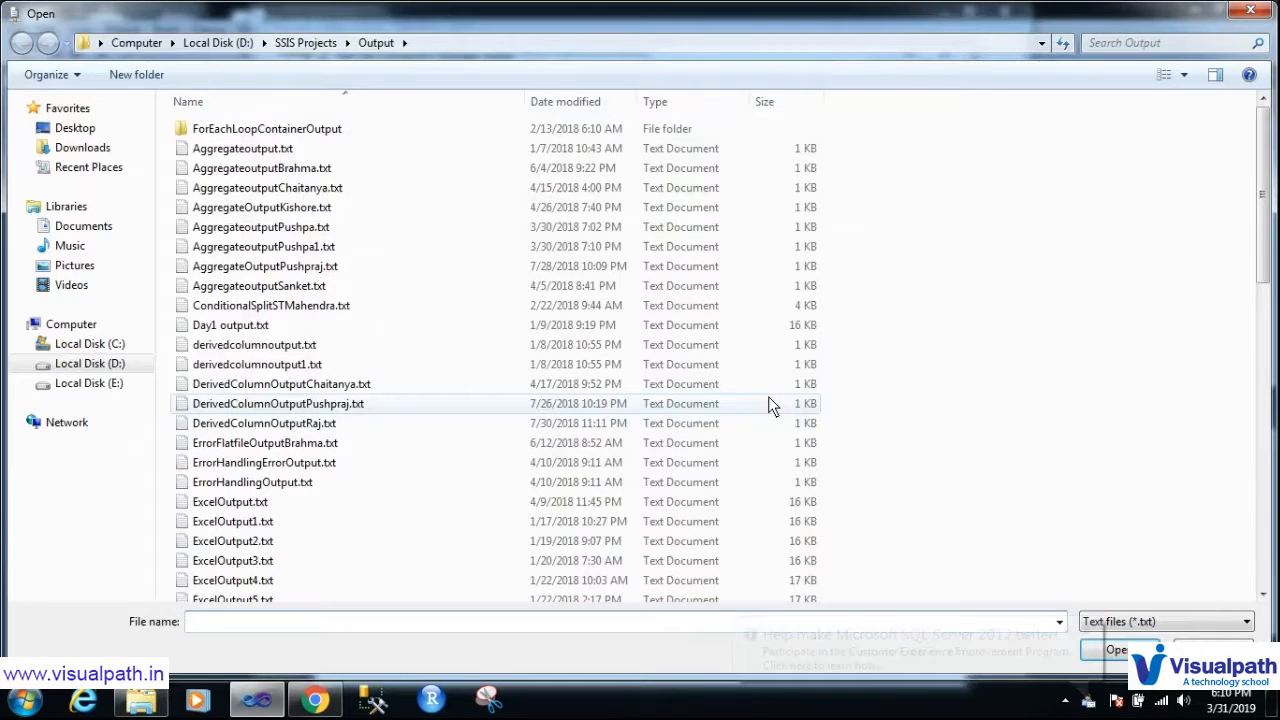
Open ExcelOutput.txt from the Output folder in Notepad to view its contents
{"action": "left_click", "coordinate": [275, 501]}
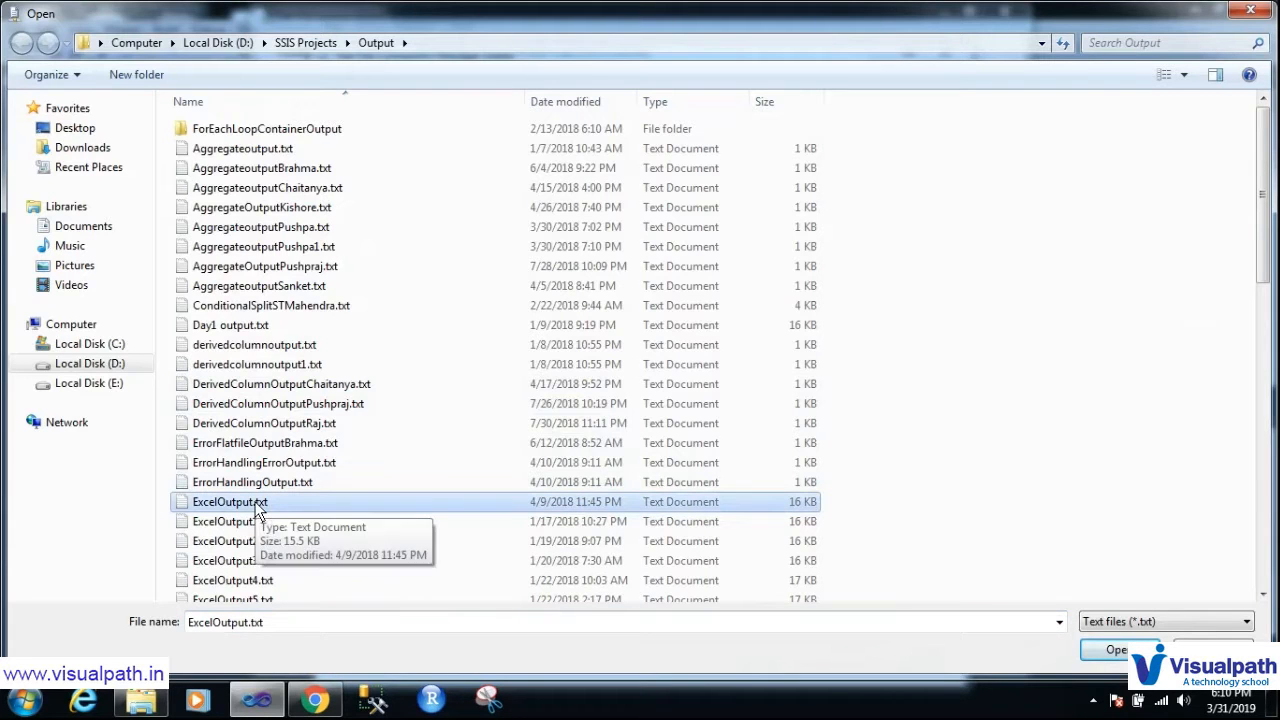
{"action": "right_click", "coordinate": [256, 505]}
{"action": "left_click", "coordinate": [362, 193]}
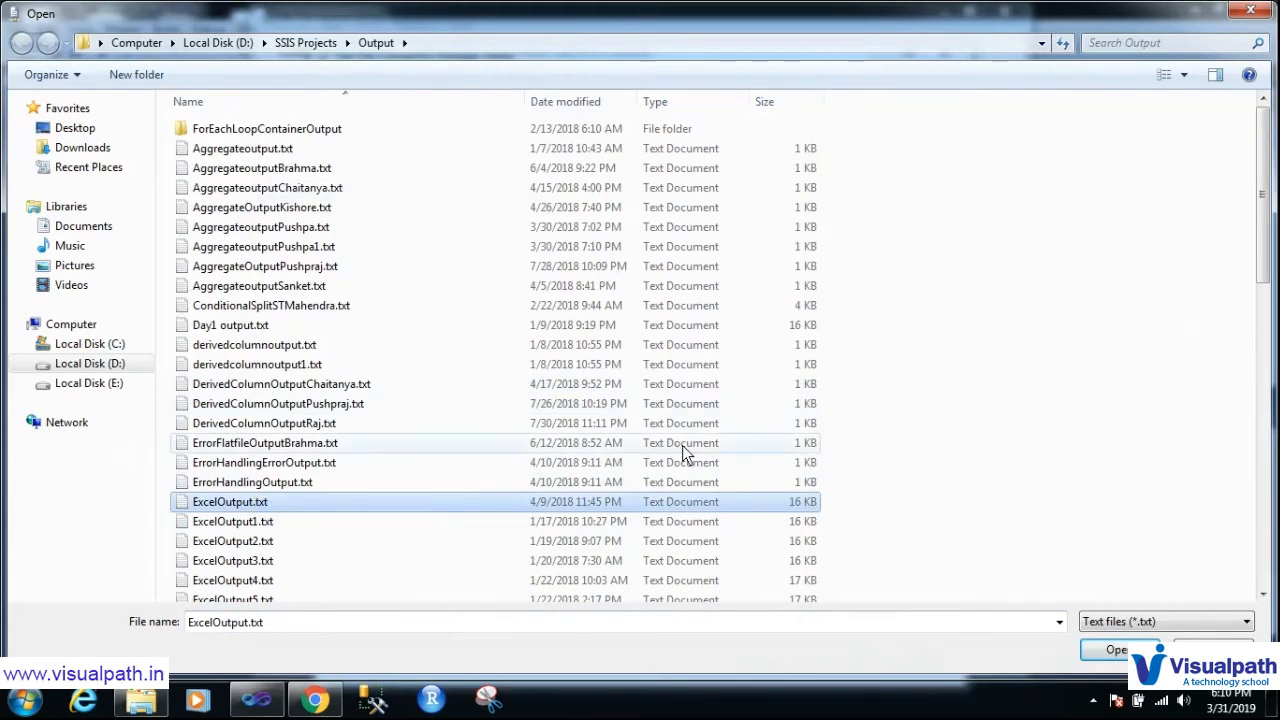
{"action": "left_click", "coordinate": [1117, 127]}
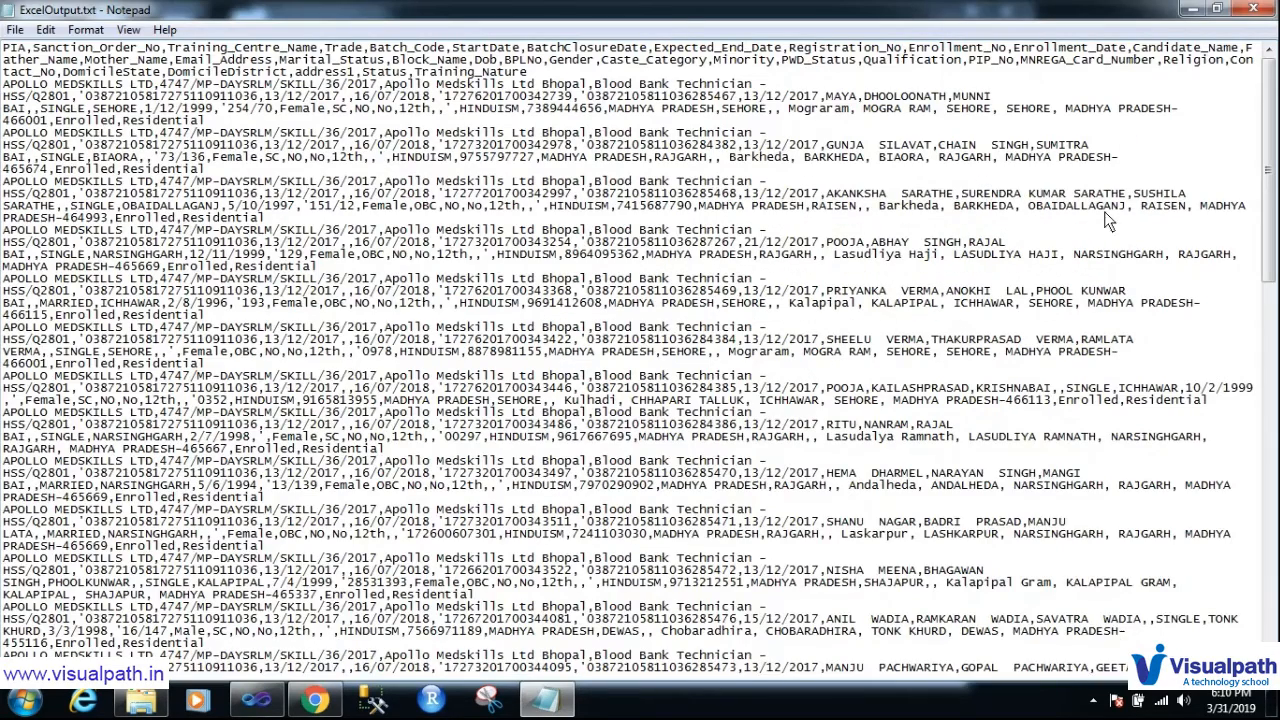
Examine the header column names and the comma-separated records in ExcelOutput.txt
{"action": "left_click", "coordinate": [1093, 700]}
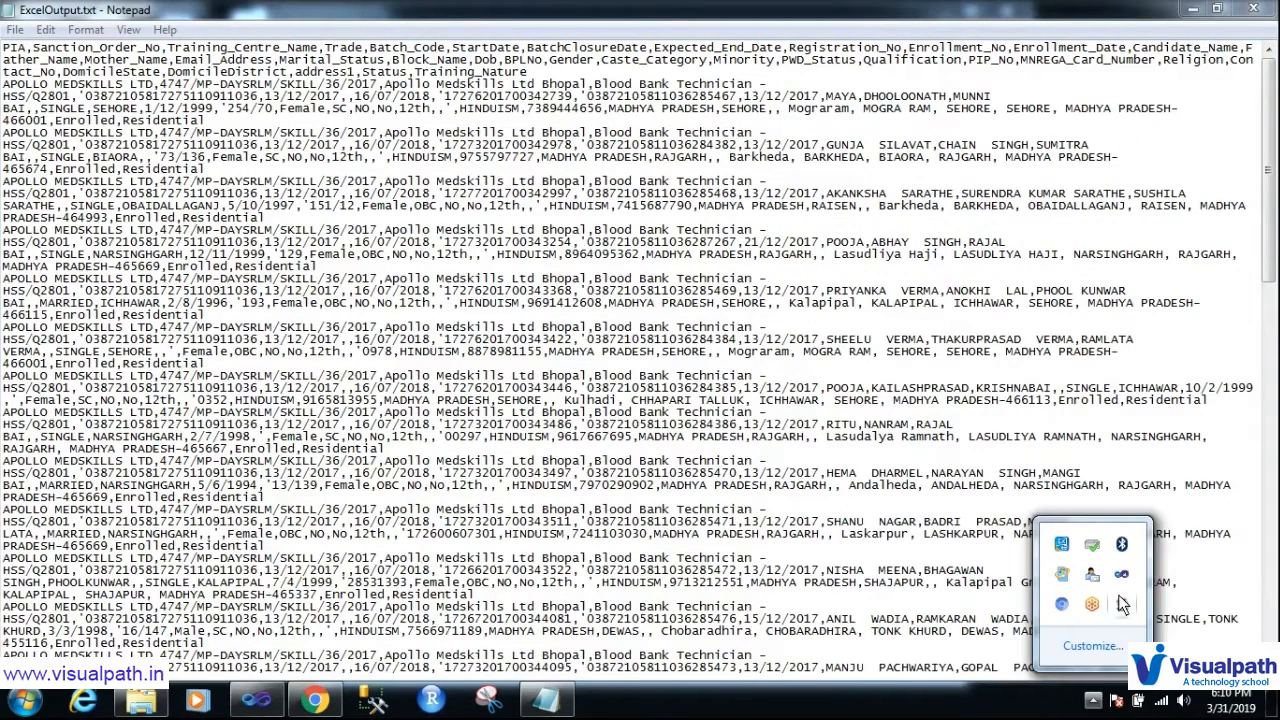
{"action": "left_click", "coordinate": [1192, 168]}
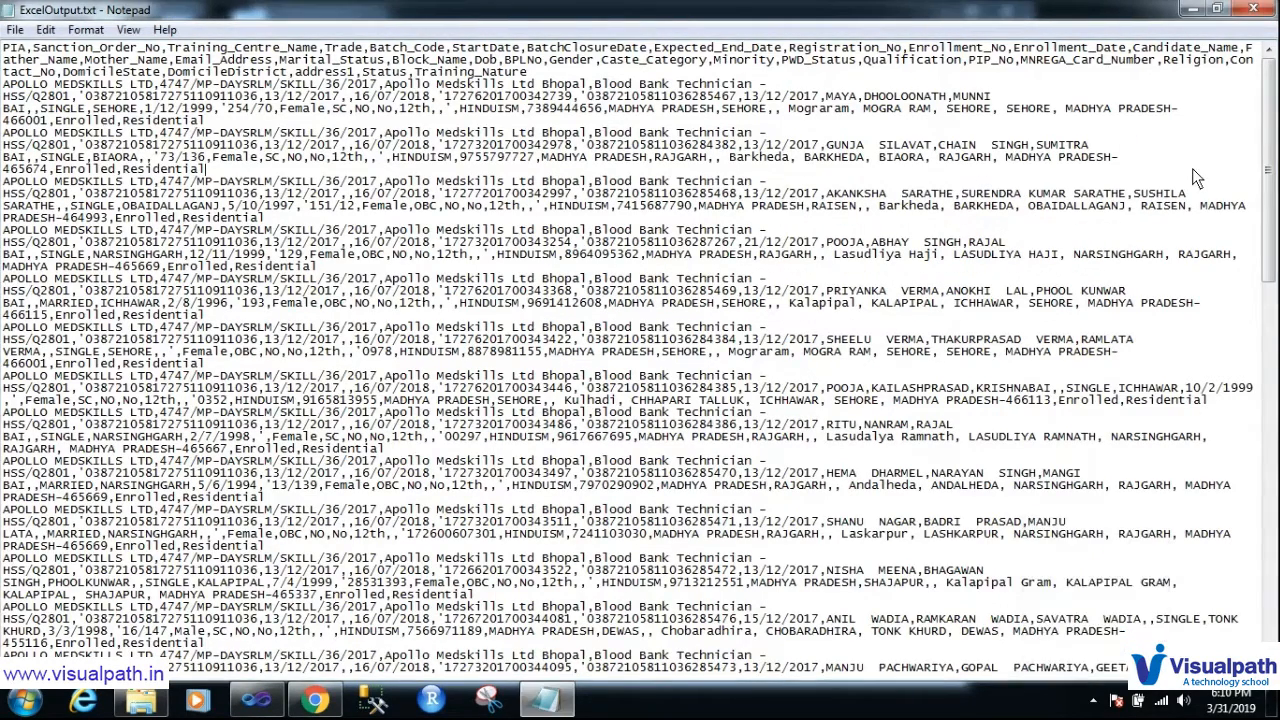
{"action": "left_click", "coordinate": [5, 53]}
{"action": "left_click_drag", "start_coordinate": [4, 53], "coordinate": [576, 678]}
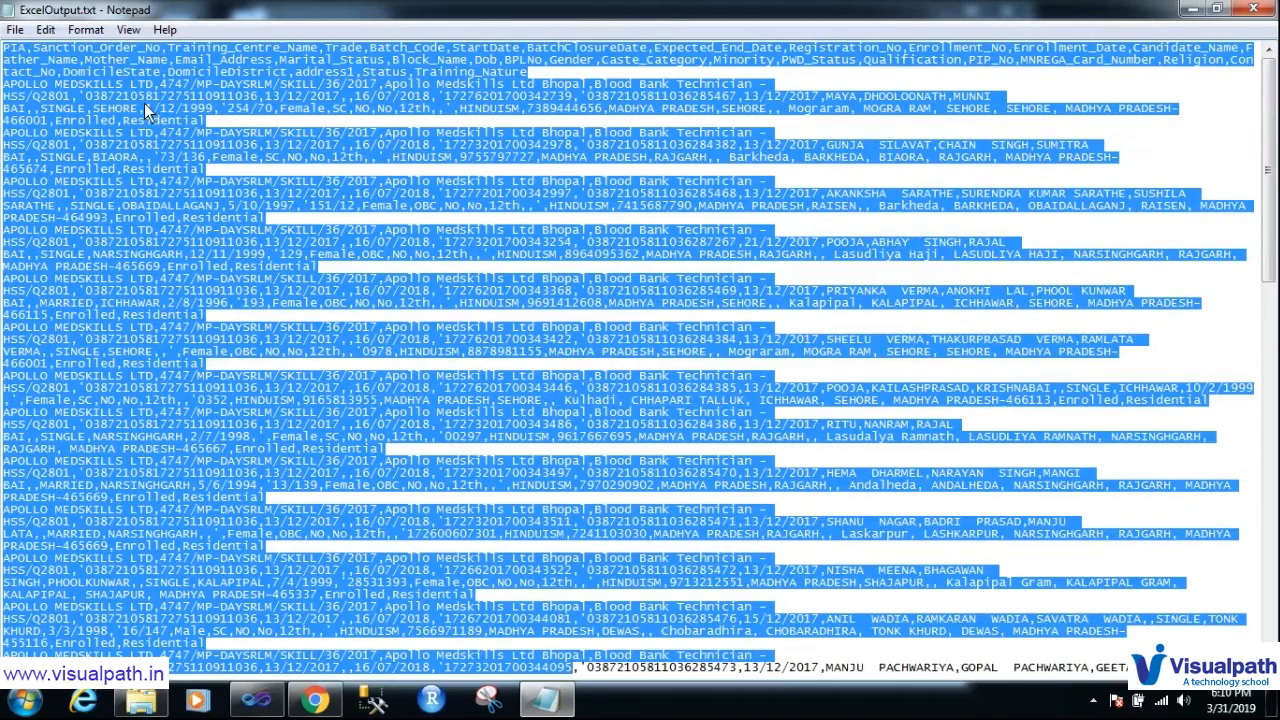
{"action": "left_click", "coordinate": [144, 105]}
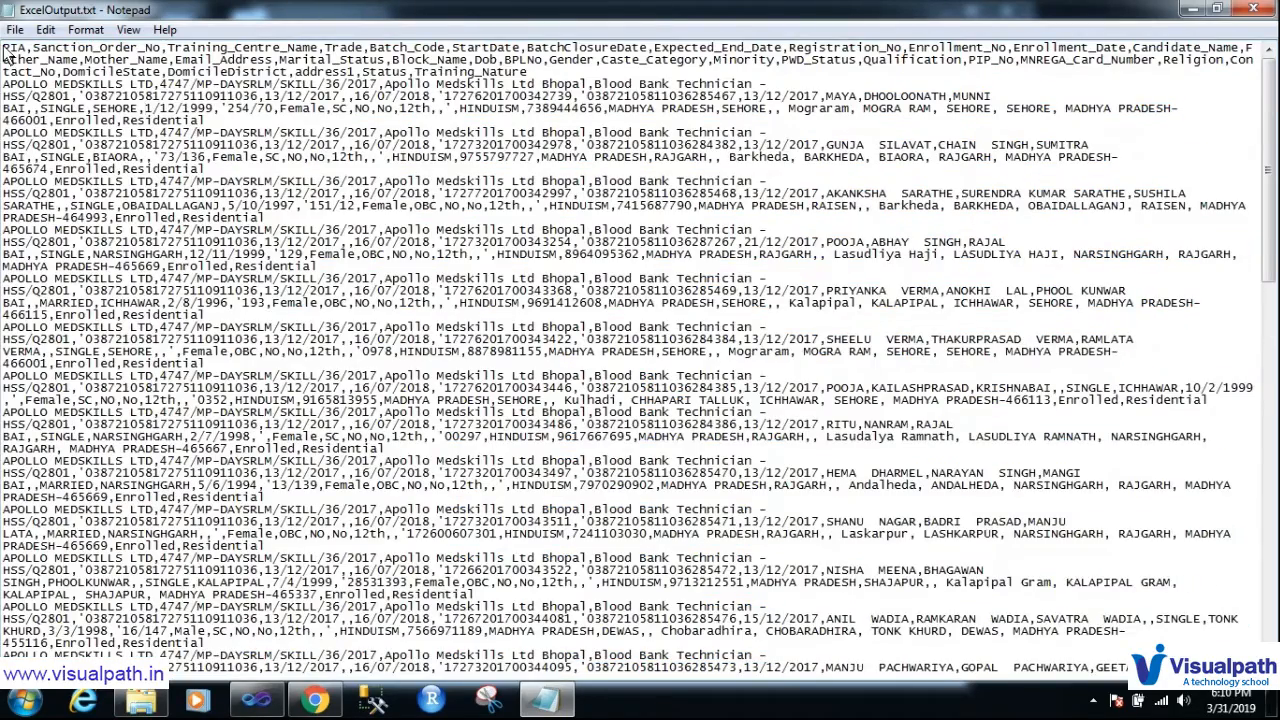
{"action": "left_click_drag", "start_coordinate": [33, 48], "coordinate": [522, 52]}
{"action": "left_click", "coordinate": [325, 55]}
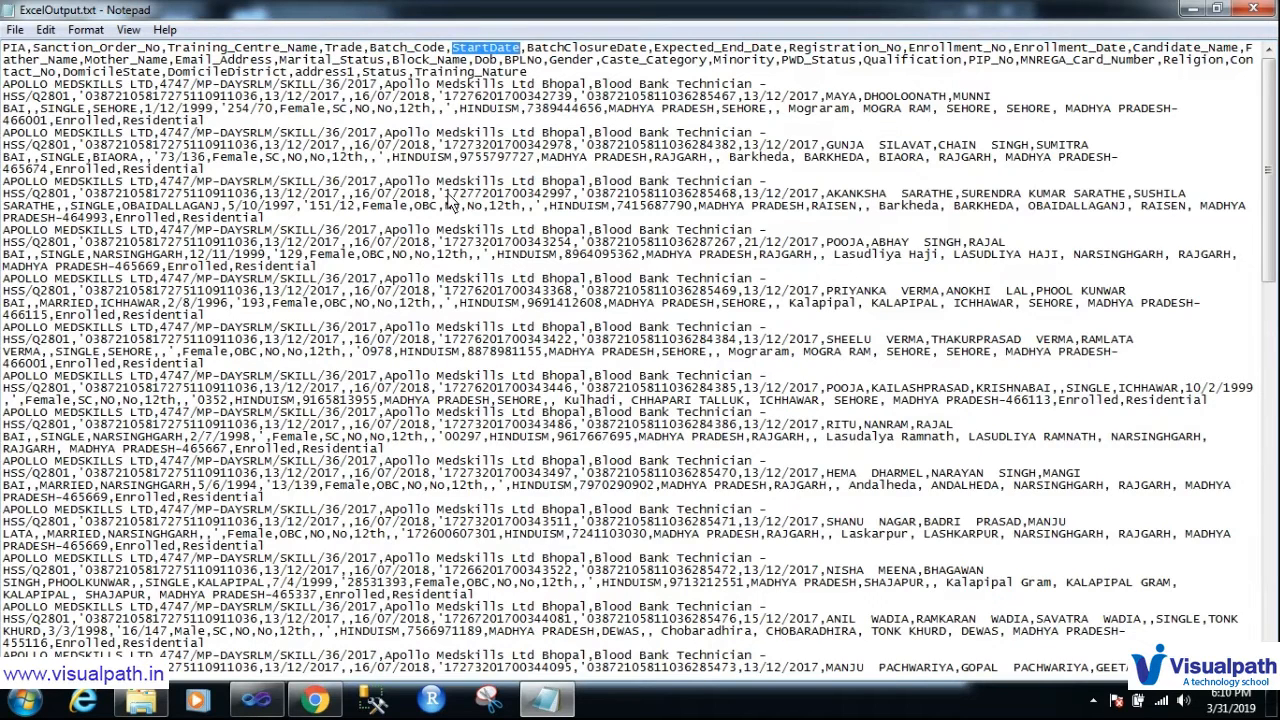
{"action": "left_click", "coordinate": [870, 220]}
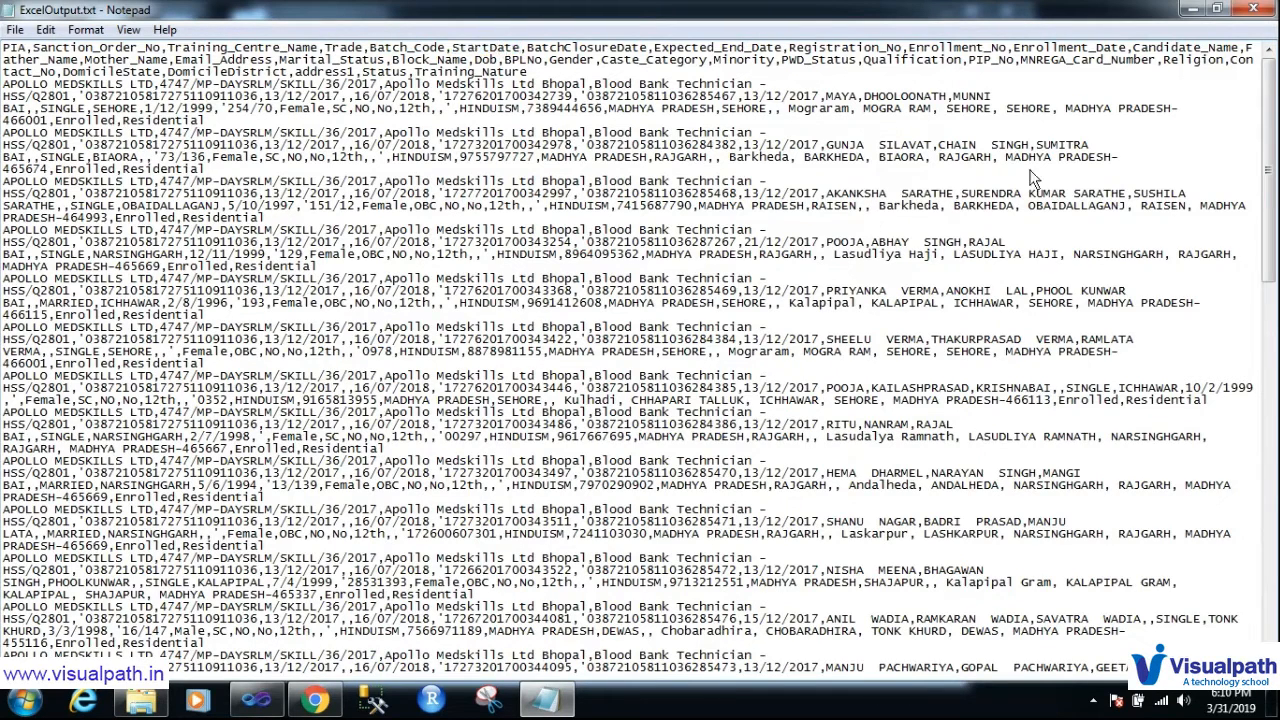
Close the Notepad view and choose ExcelOutput.txt as the connection manager's file
{"action": "left_click", "coordinate": [1245, 18]}
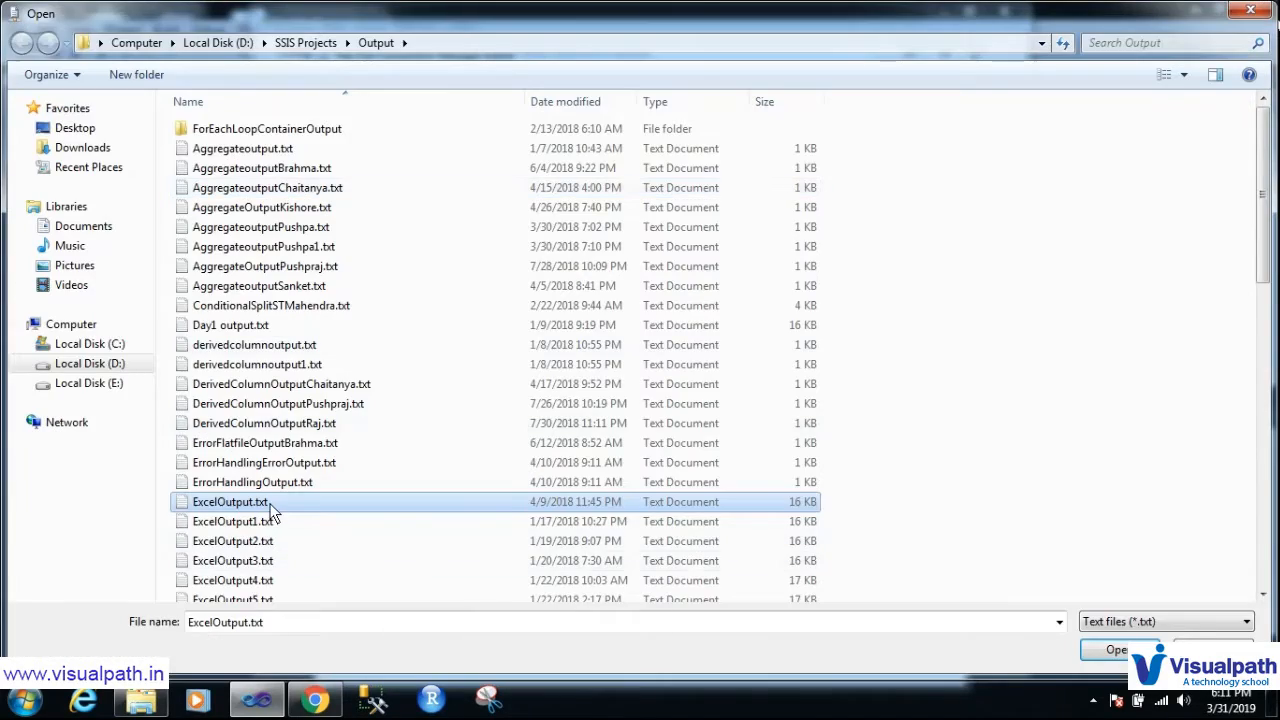
{"action": "double_click", "coordinate": [264, 503]}
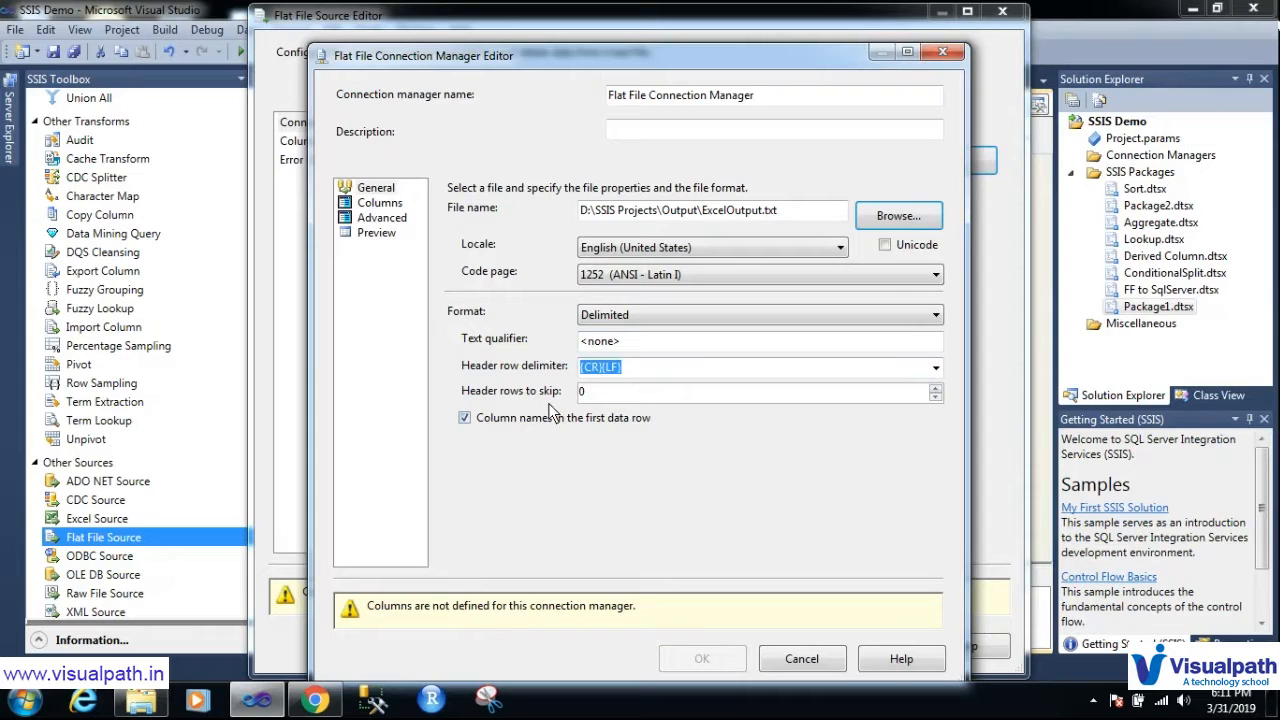
Launch Presentation Assistant in trial mode, return to Visual Studio, and accept the screen drawing options
{"action": "left_click", "coordinate": [1272, 705]}
{"action": "double_click", "coordinate": [246, 440]}
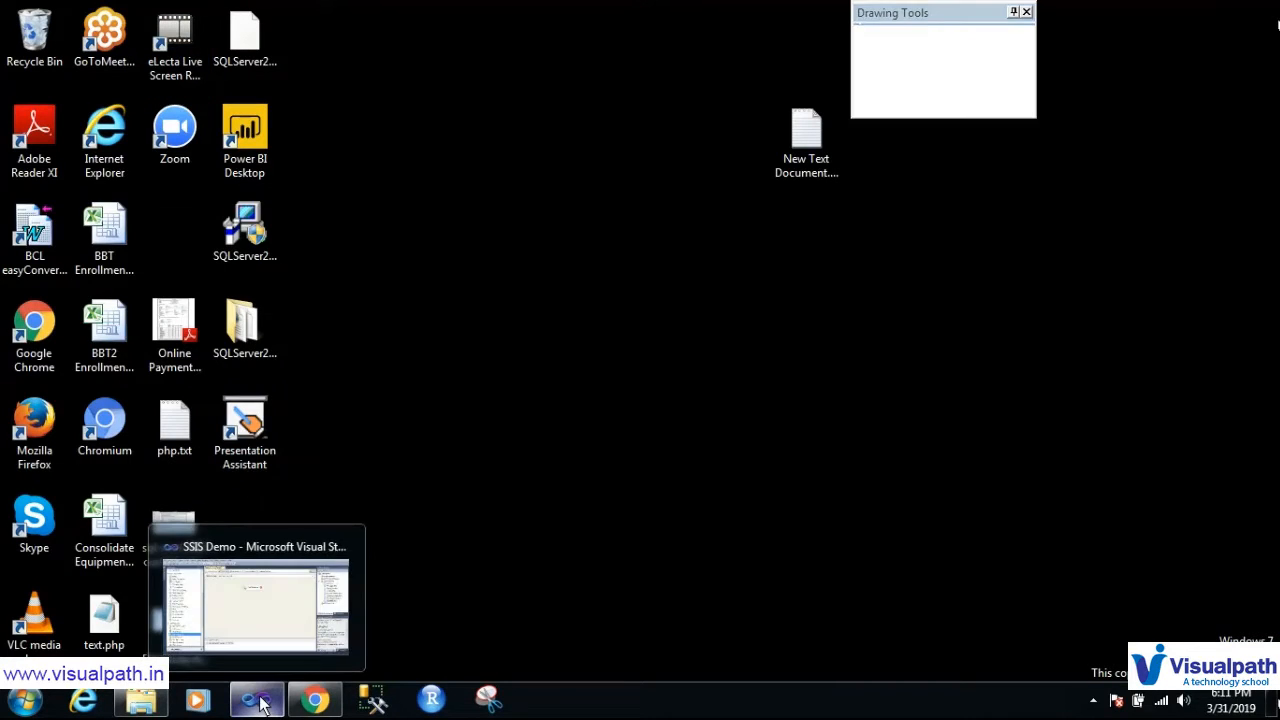
{"action": "left_click", "coordinate": [262, 705]}
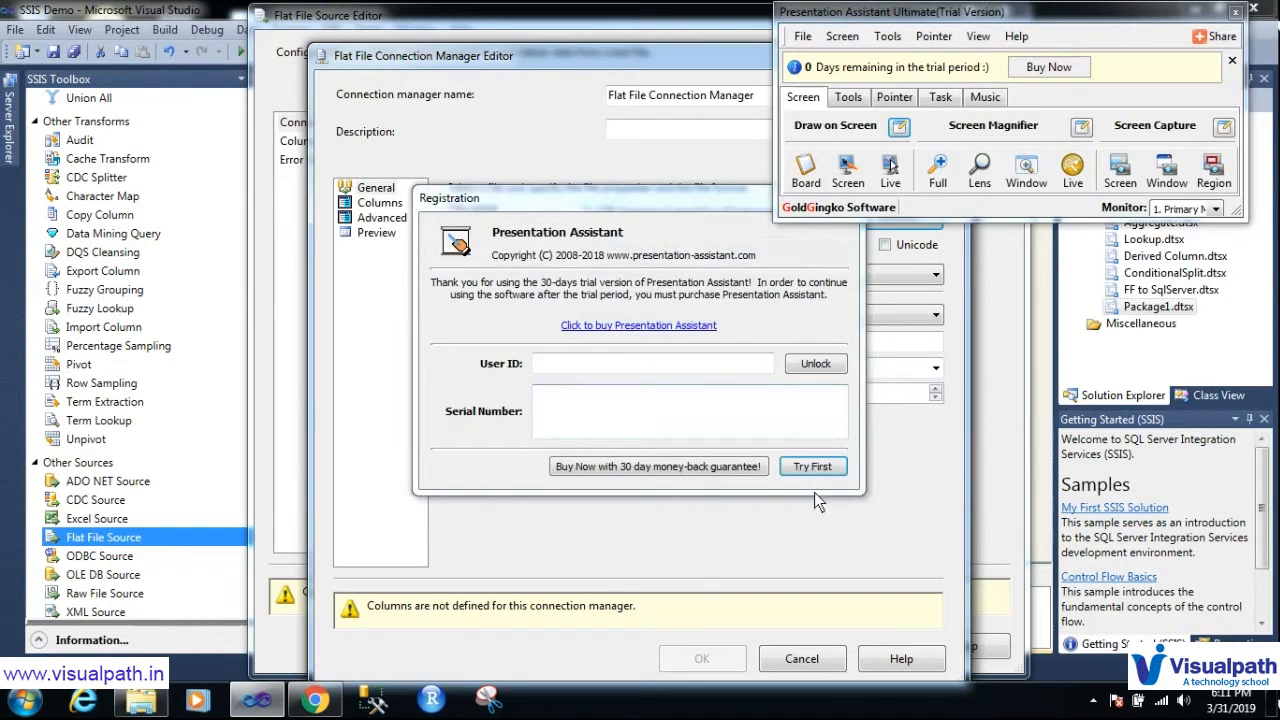
{"action": "left_click", "coordinate": [812, 466]}
{"action": "left_click", "coordinate": [899, 126]}
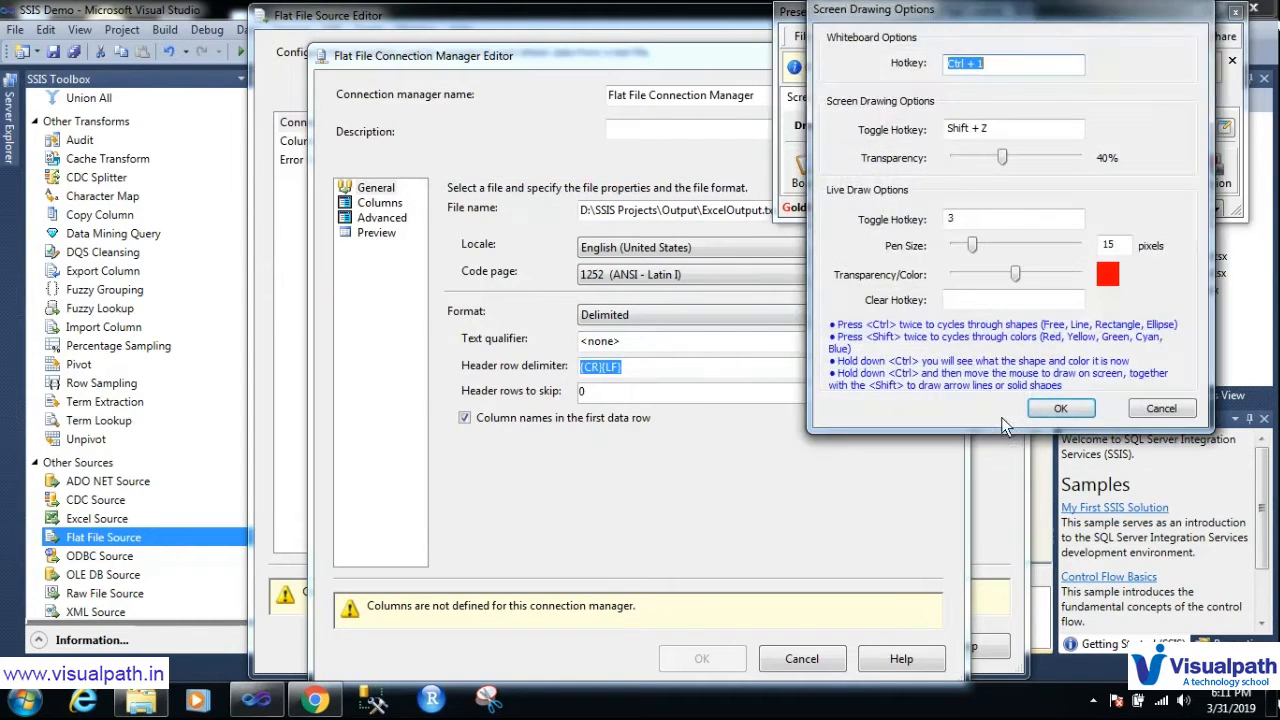
{"action": "left_click", "coordinate": [1058, 409]}
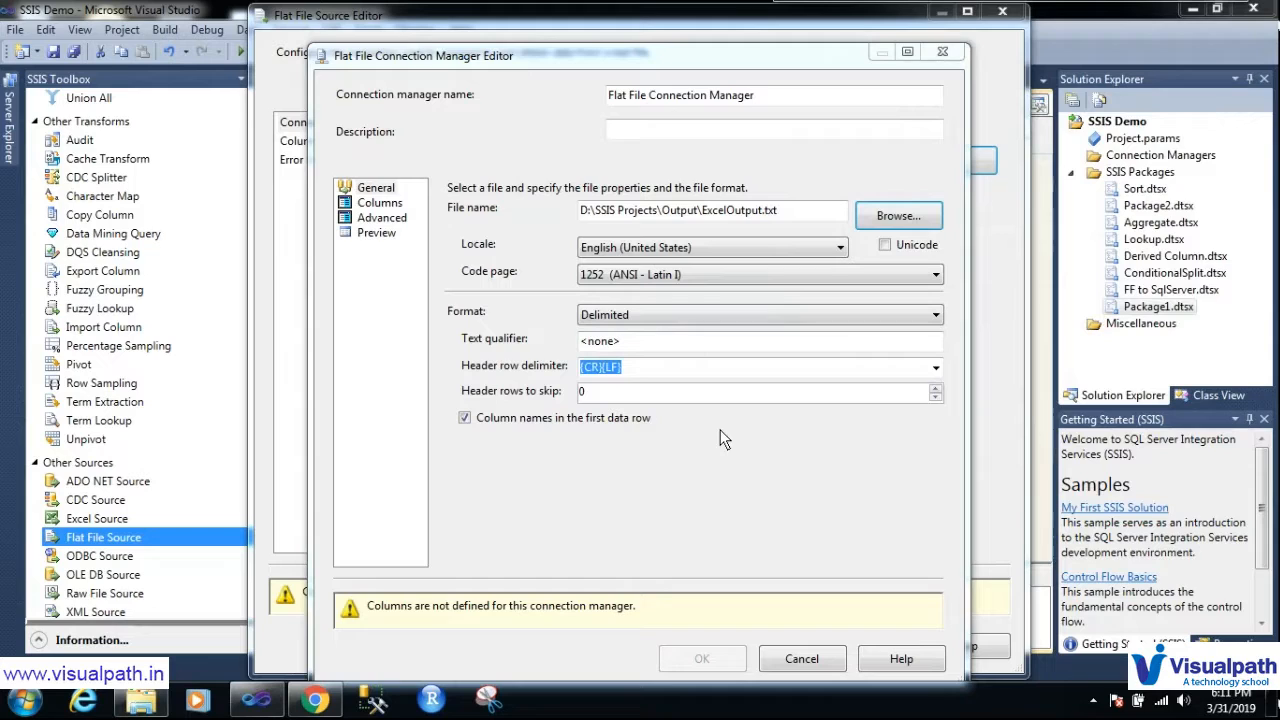
Circle the "Column names in the first data row" option with freehand screen annotations and clear them
{"action": "key", "text": "ctrl+2"}
{"action": "mouse_move", "coordinate": [597, 399]}
{"action": "left_mouse_down"}
{"action": "mouse_move", "coordinate": [470, 401]}
{"action": "mouse_move", "coordinate": [640, 455]}
{"action": "mouse_move", "coordinate": [568, 400]}
{"action": "left_mouse_up"}
{"action": "mouse_move", "coordinate": [466, 405]}
{"action": "left_mouse_down"}
{"action": "mouse_move", "coordinate": [462, 435]}
{"action": "mouse_move", "coordinate": [478, 399]}
{"action": "mouse_move", "coordinate": [540, 400]}
{"action": "mouse_move", "coordinate": [562, 420]}
{"action": "left_mouse_up"}
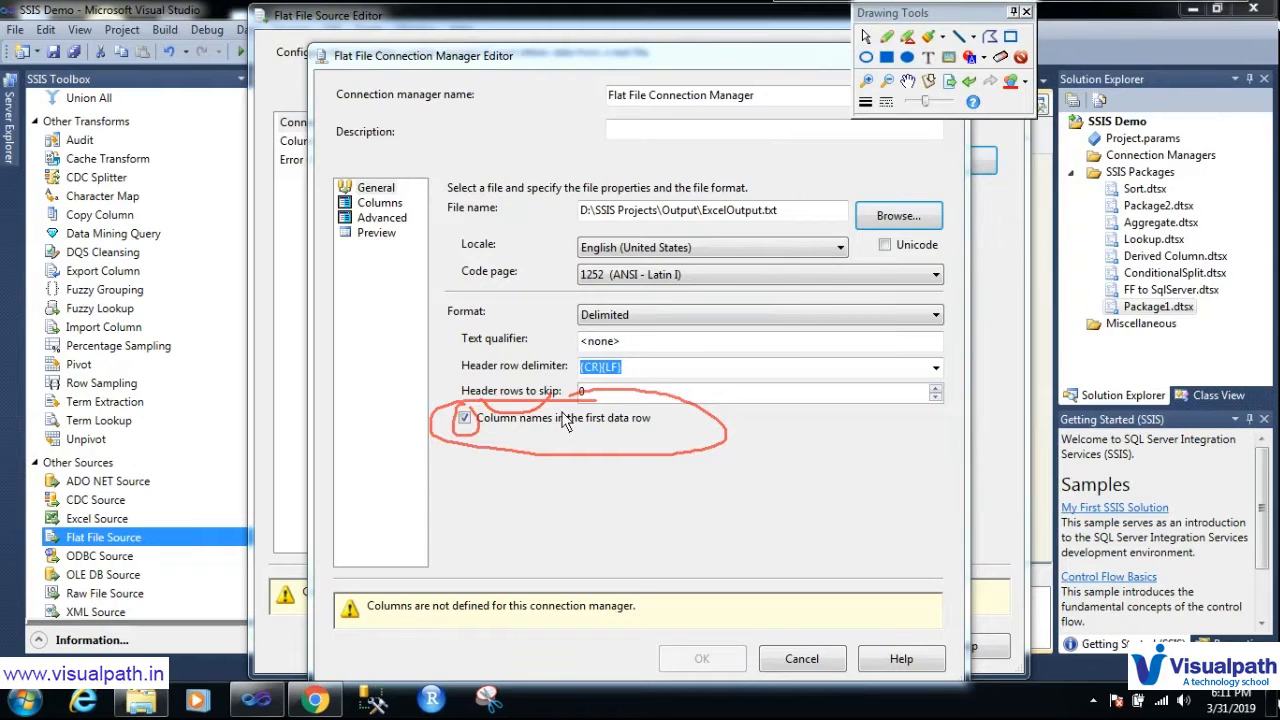
{"action": "key", "text": "ctrl+2"}
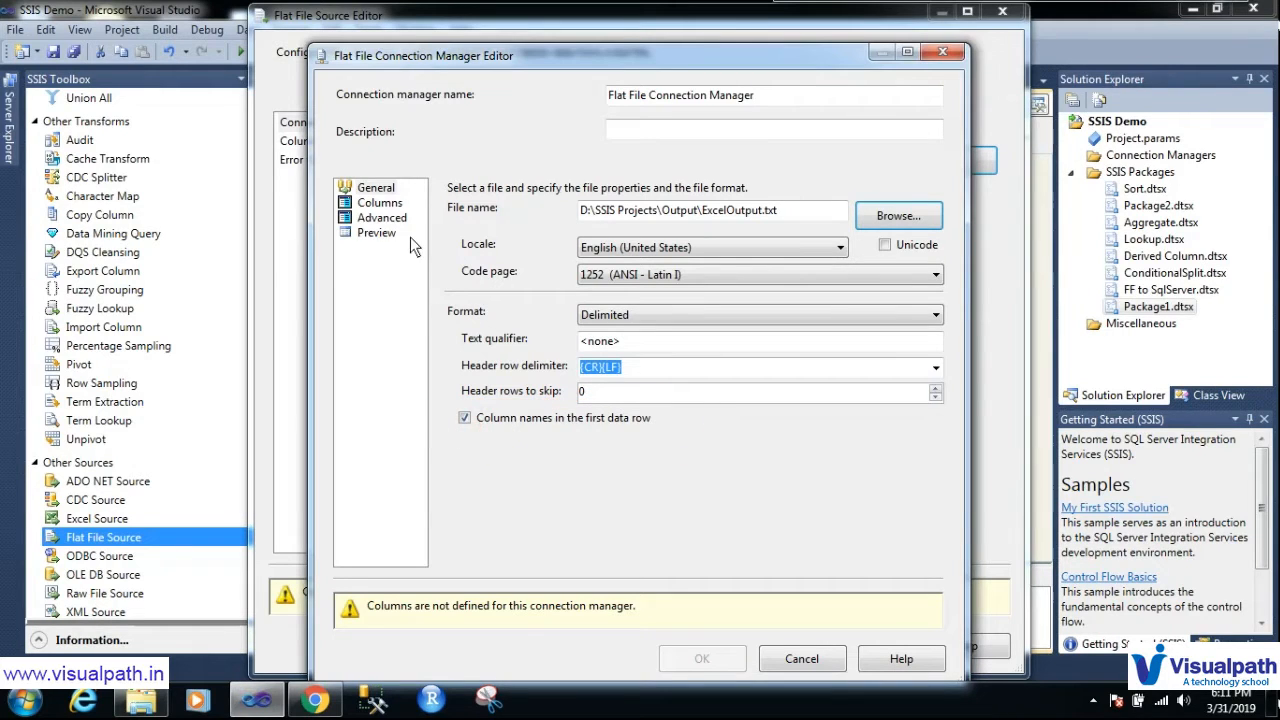
Preview the file's columns, then turn off "Column names in the first data row" and preview them again
{"action": "left_click", "coordinate": [380, 202]}
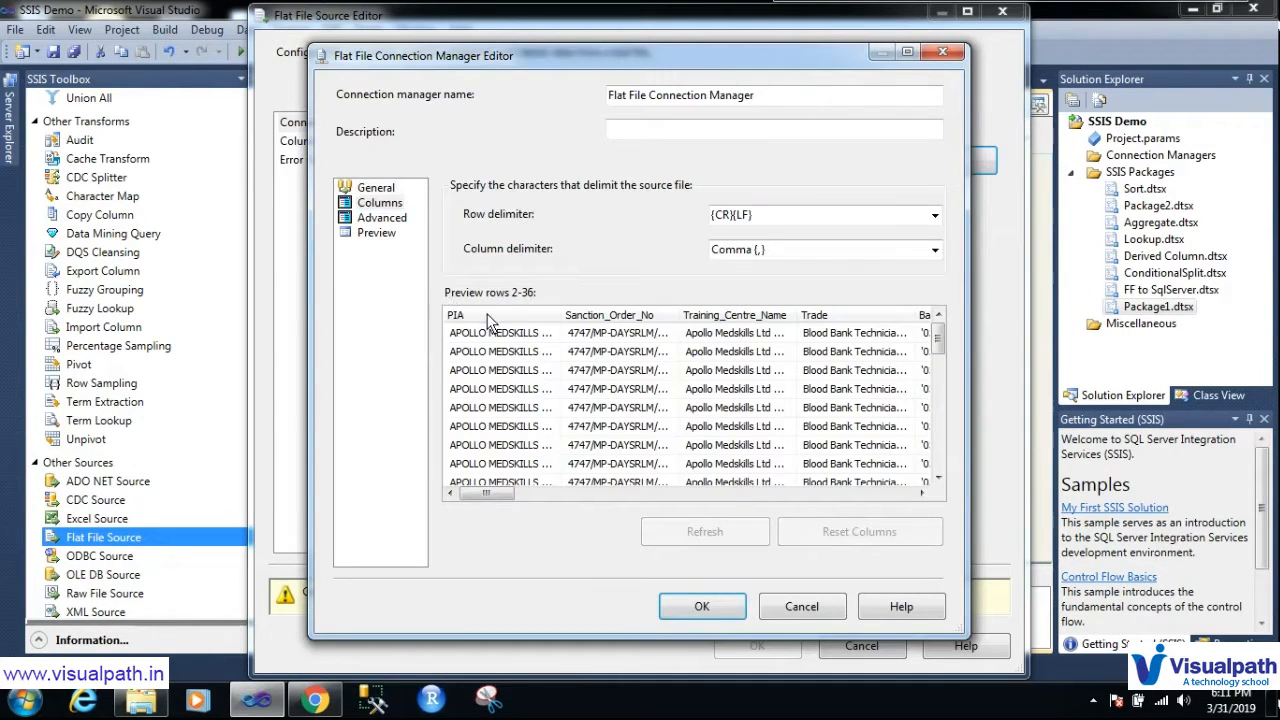
{"action": "left_click", "coordinate": [376, 188]}
{"action": "left_click", "coordinate": [465, 418]}
{"action": "left_click", "coordinate": [380, 203]}
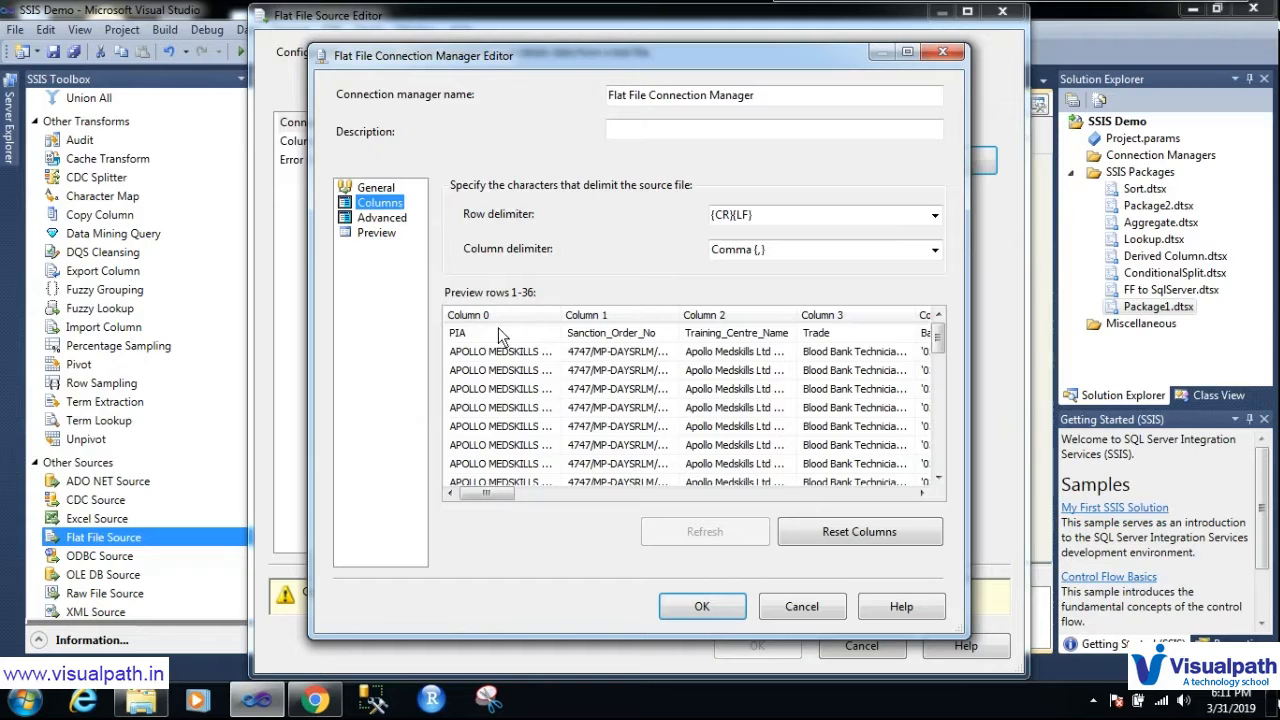
{"action": "left_click", "coordinate": [498, 330]}
Turn "Column names in the first data row" back on and check the column preview
{"action": "left_click", "coordinate": [376, 188]}
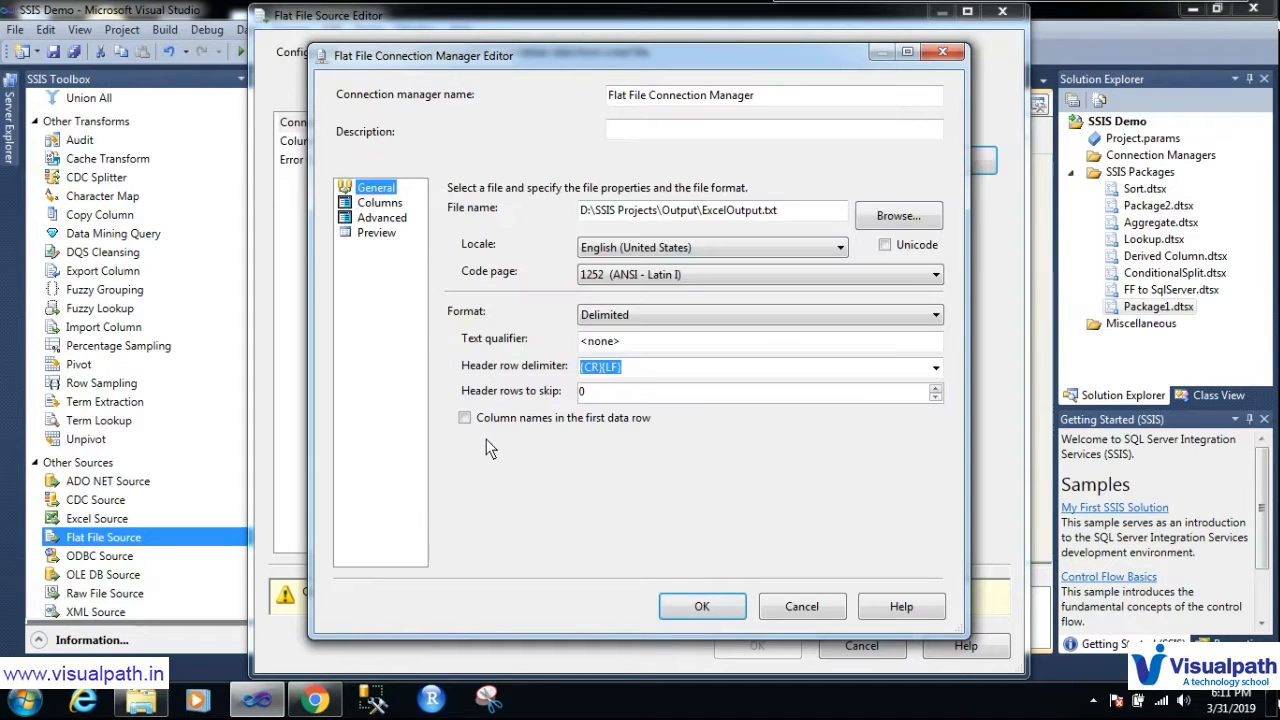
{"action": "left_click", "coordinate": [465, 418]}
{"action": "left_click", "coordinate": [380, 203]}
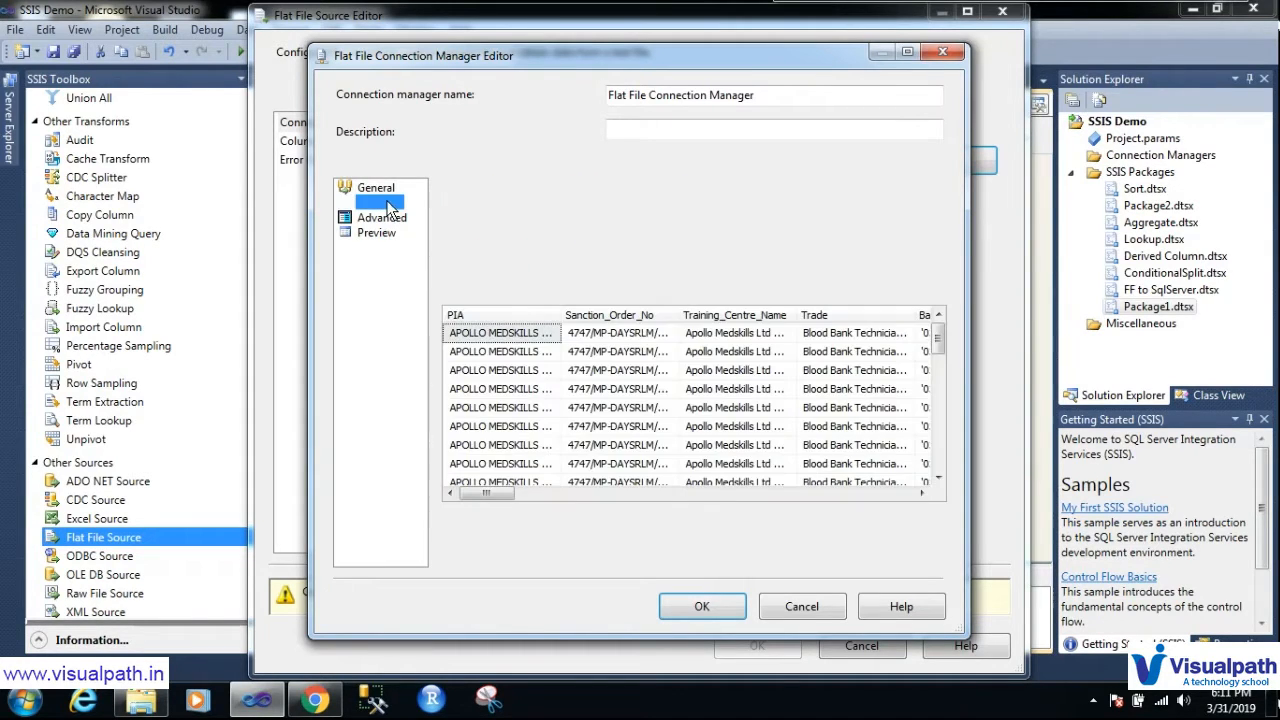
{"action": "left_click", "coordinate": [376, 188]}
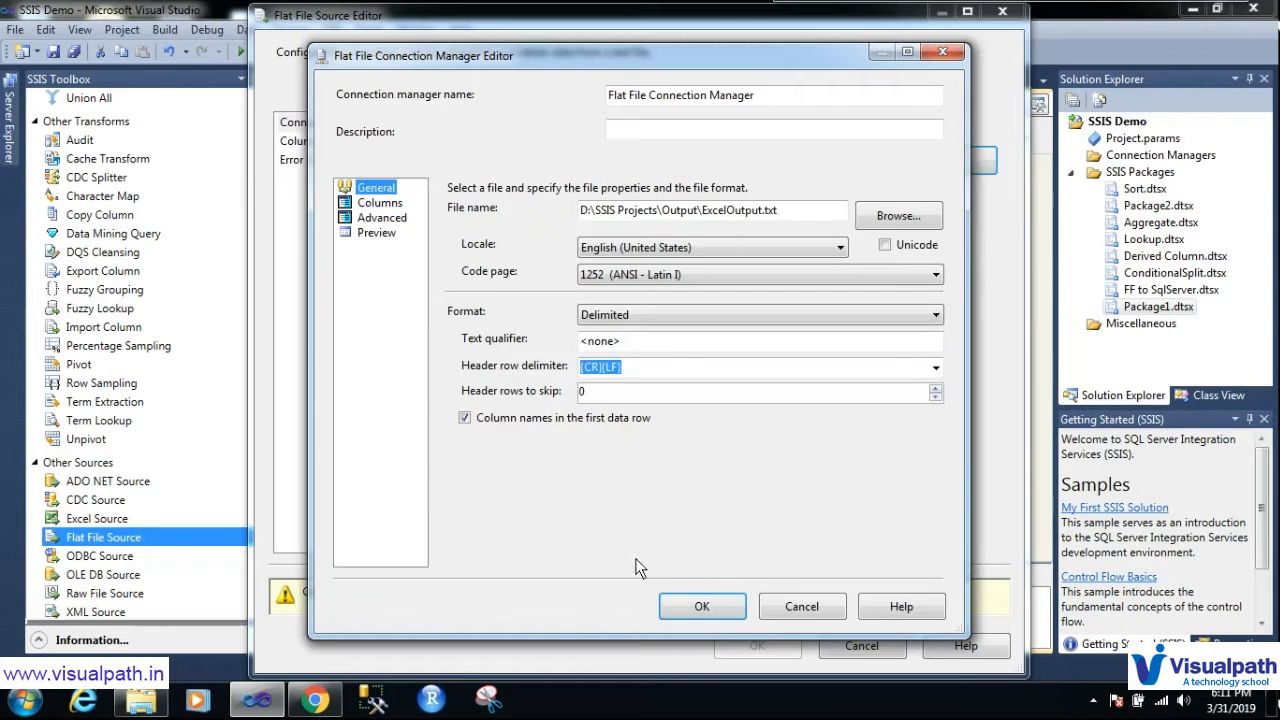
Accept the connection manager, review the source's error output and columns, and confirm the Flat File Source
{"action": "left_click", "coordinate": [690, 600]}
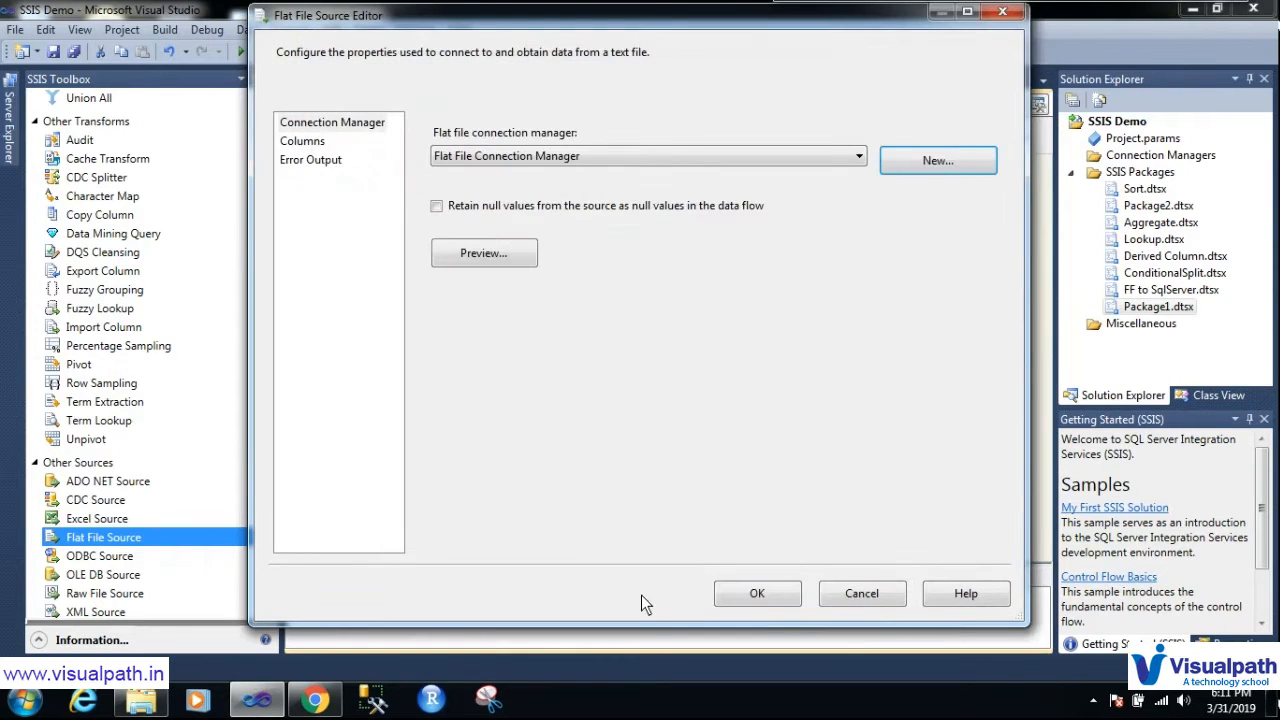
{"action": "left_click", "coordinate": [300, 160]}
{"action": "left_click", "coordinate": [305, 144]}
{"action": "left_click", "coordinate": [757, 593]}
Add an Excel Destination below the Flat File Source and connect the source's data output to it
{"action": "left_click_drag", "start_coordinate": [268, 340], "coordinate": [288, 504]}
{"action": "left_click_drag", "start_coordinate": [139, 460], "coordinate": [541, 325]}
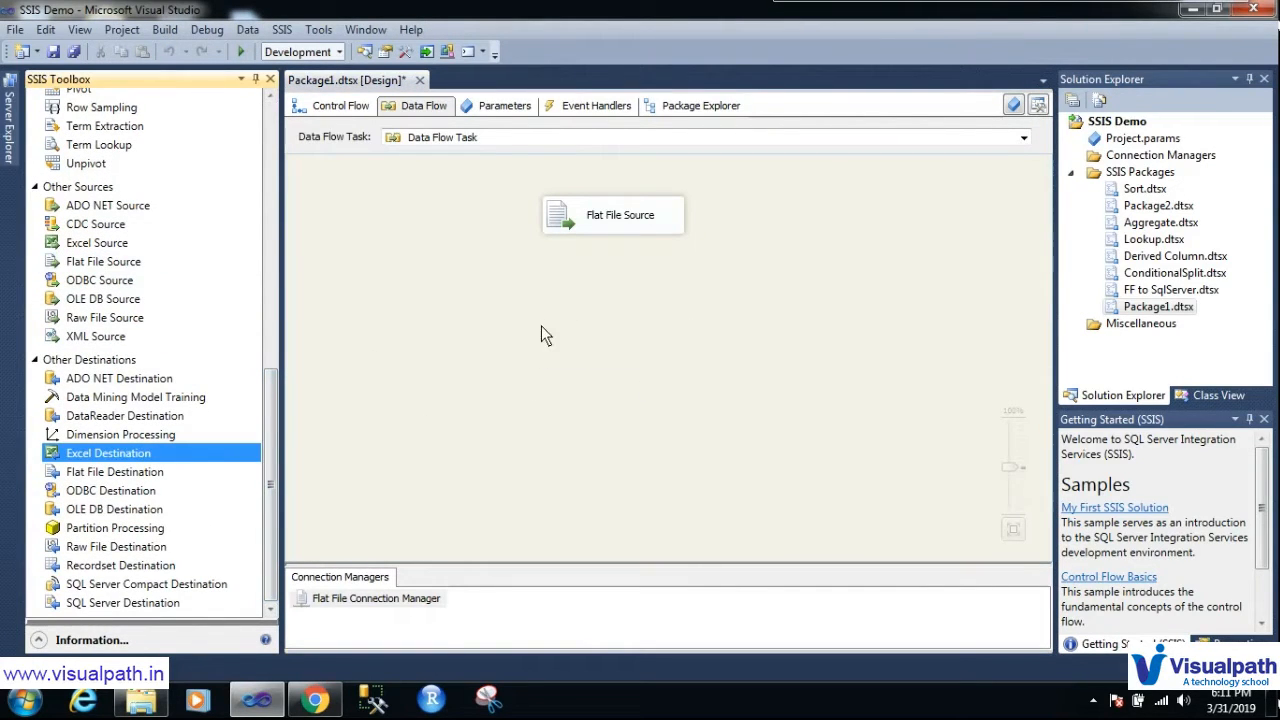
{"action": "left_click", "coordinate": [645, 225]}
{"action": "left_click_drag", "start_coordinate": [626, 258], "coordinate": [625, 340]}
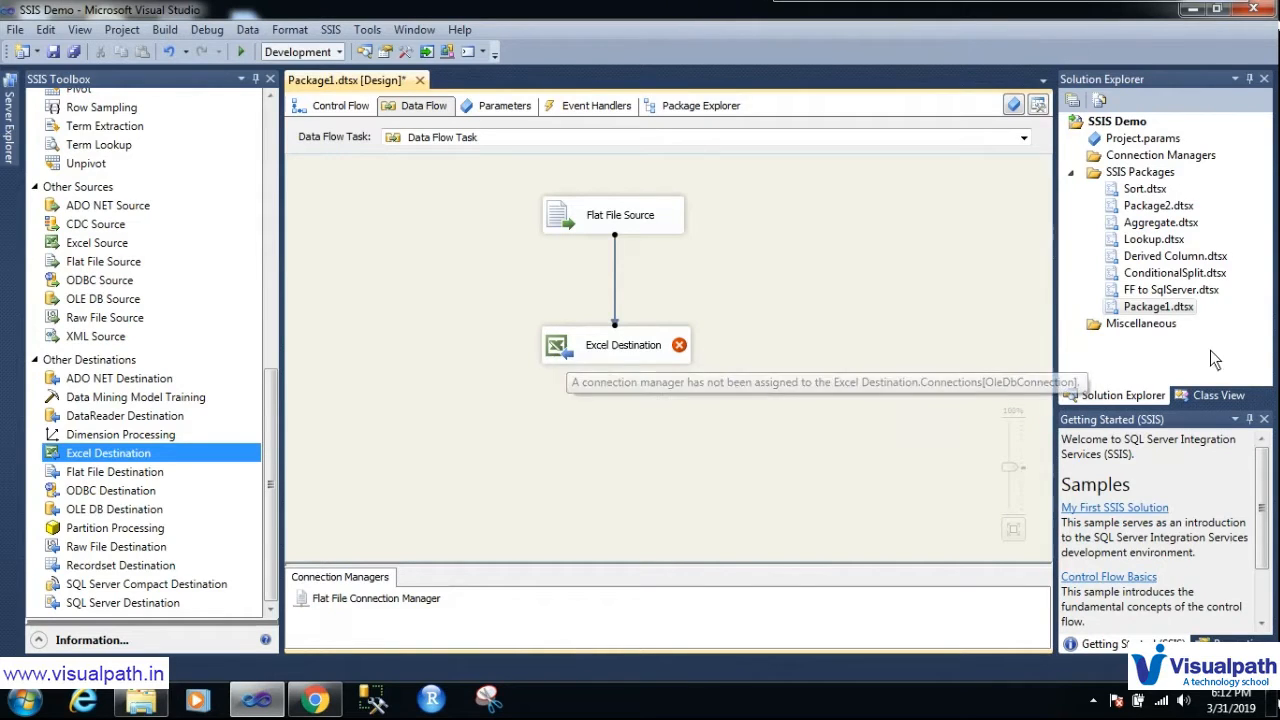
Rename the package Package1.dtsx as "Data Coversion.dtsx"
{"action": "left_click", "coordinate": [1162, 312]}
{"action": "right_click", "coordinate": [1162, 312]}
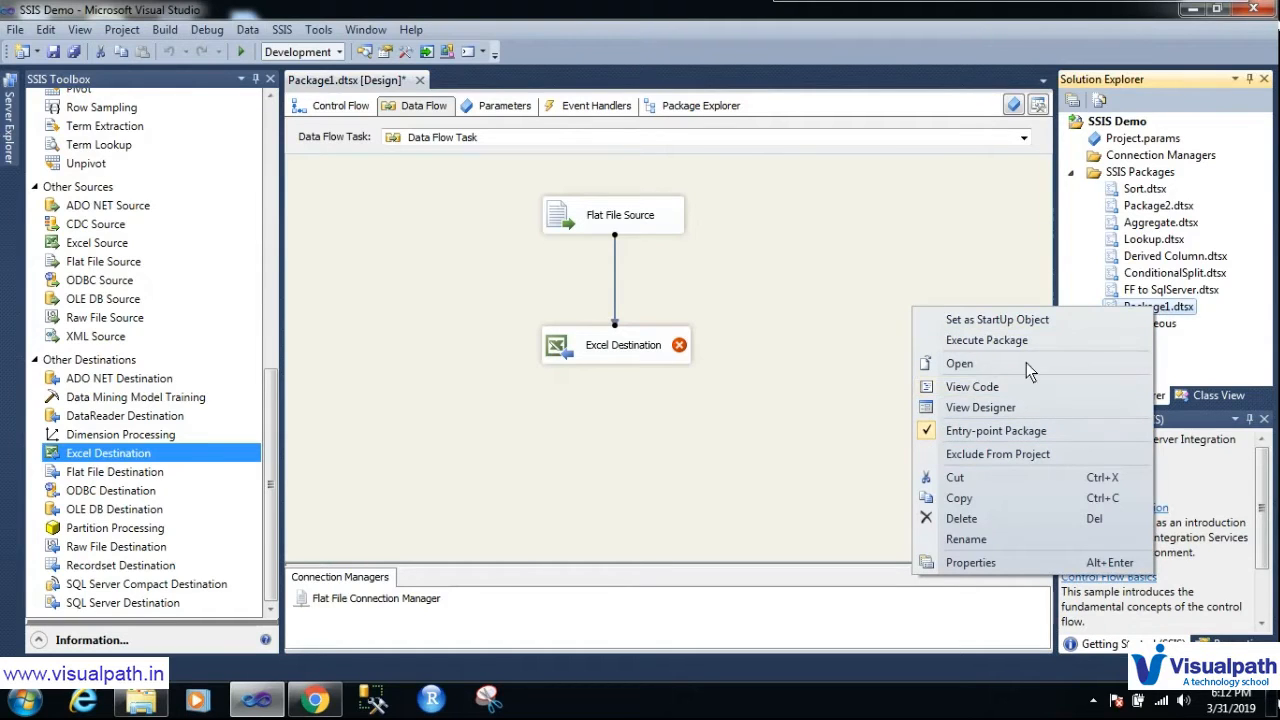
{"action": "left_click", "coordinate": [1000, 540]}
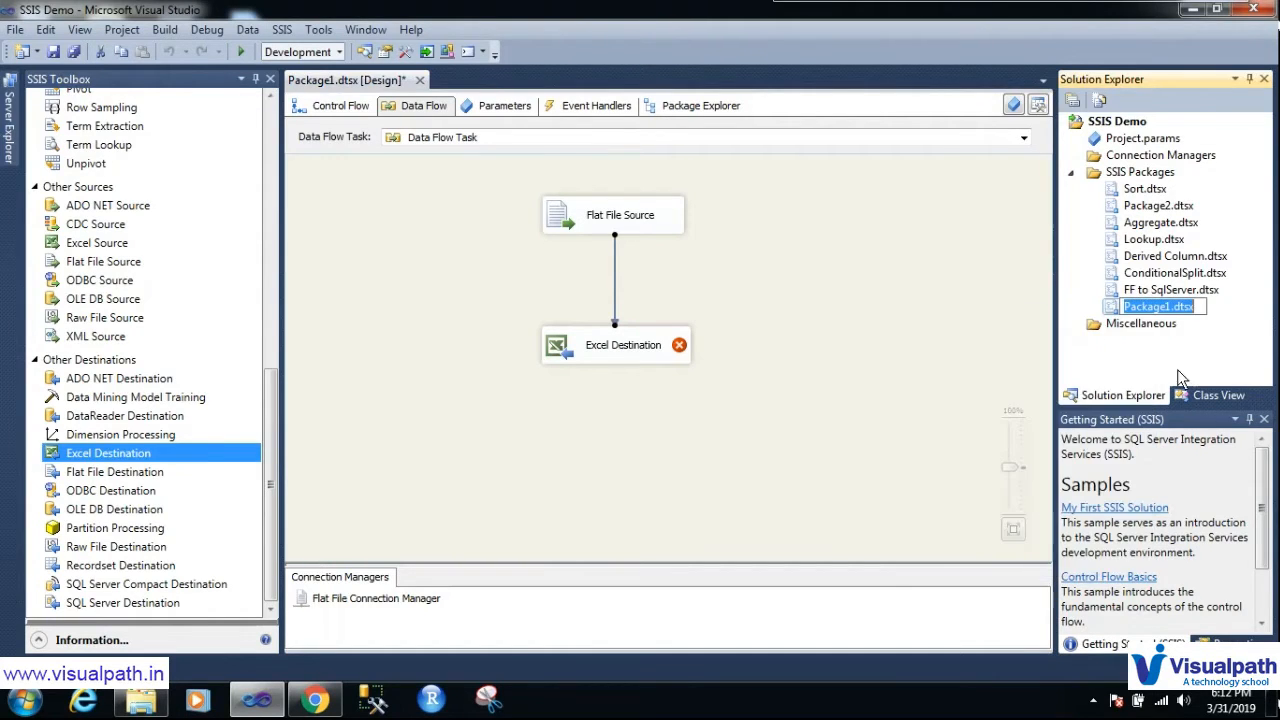
{"action": "left_click", "coordinate": [1172, 308]}
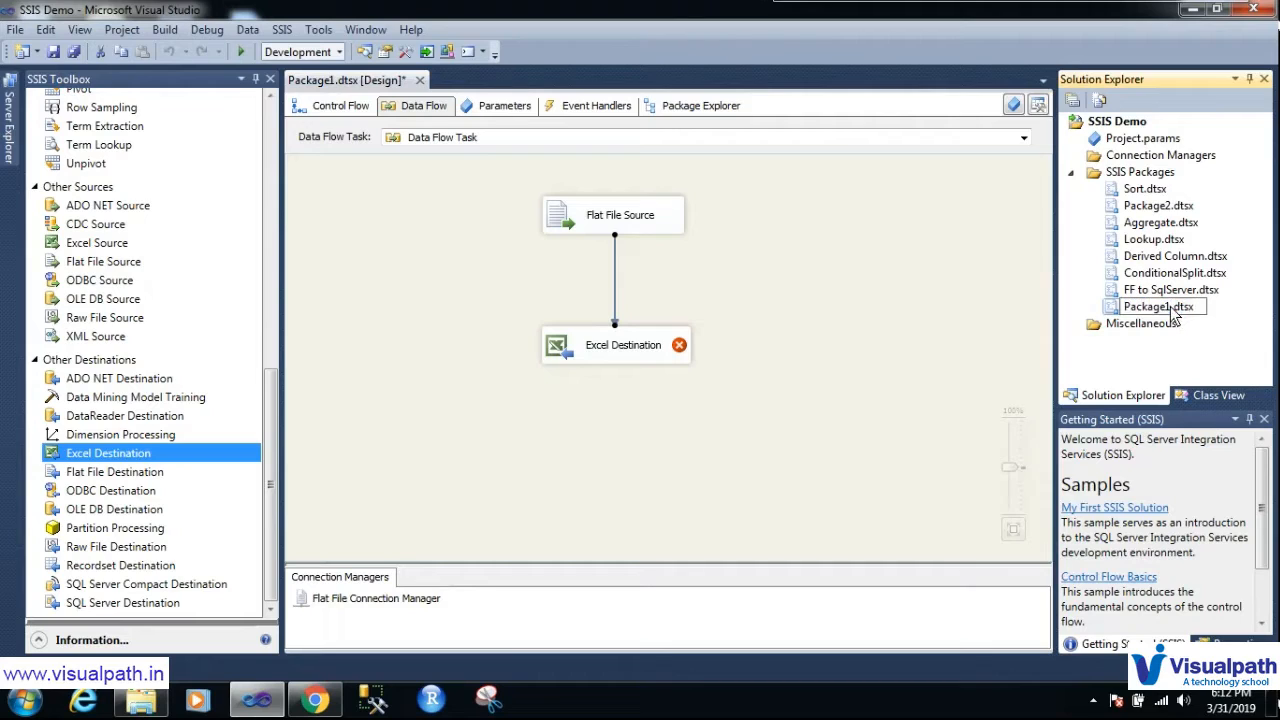
{"action": "left_click_drag", "start_coordinate": [1171, 309], "coordinate": [1069, 325]}
{"action": "type", "text": "Data "}
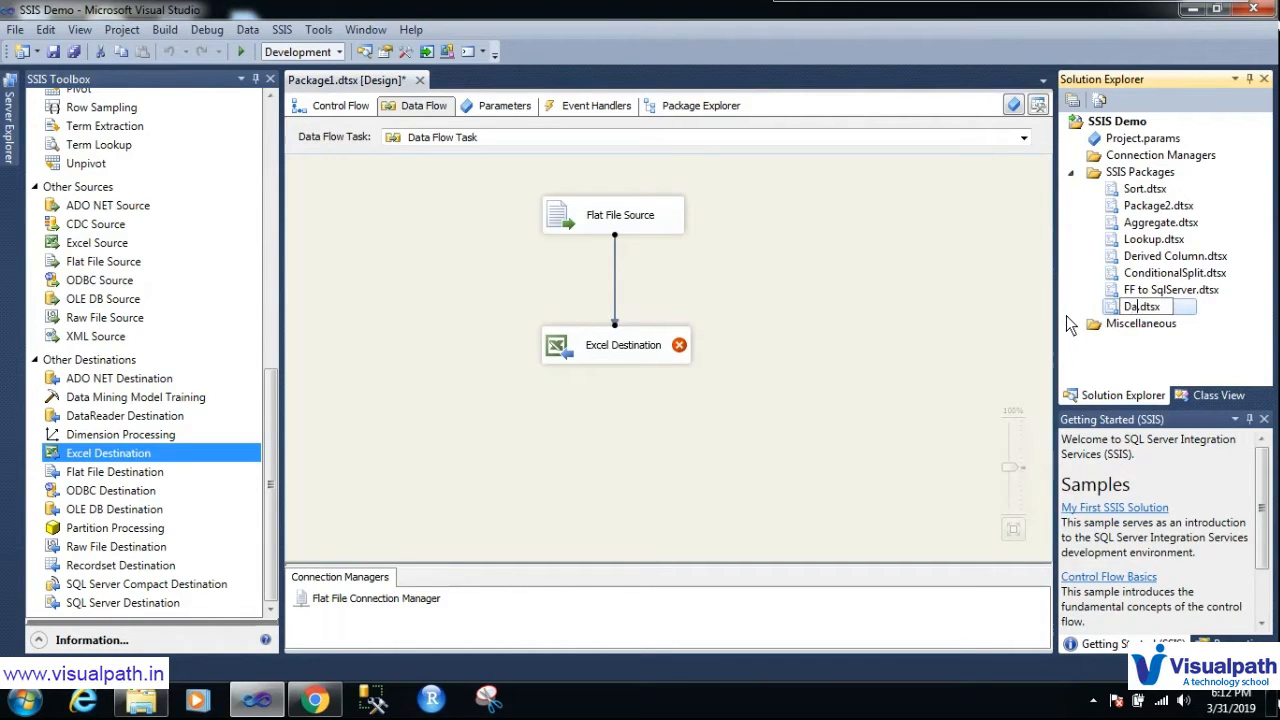
{"action": "type", "text": "Coversion"}
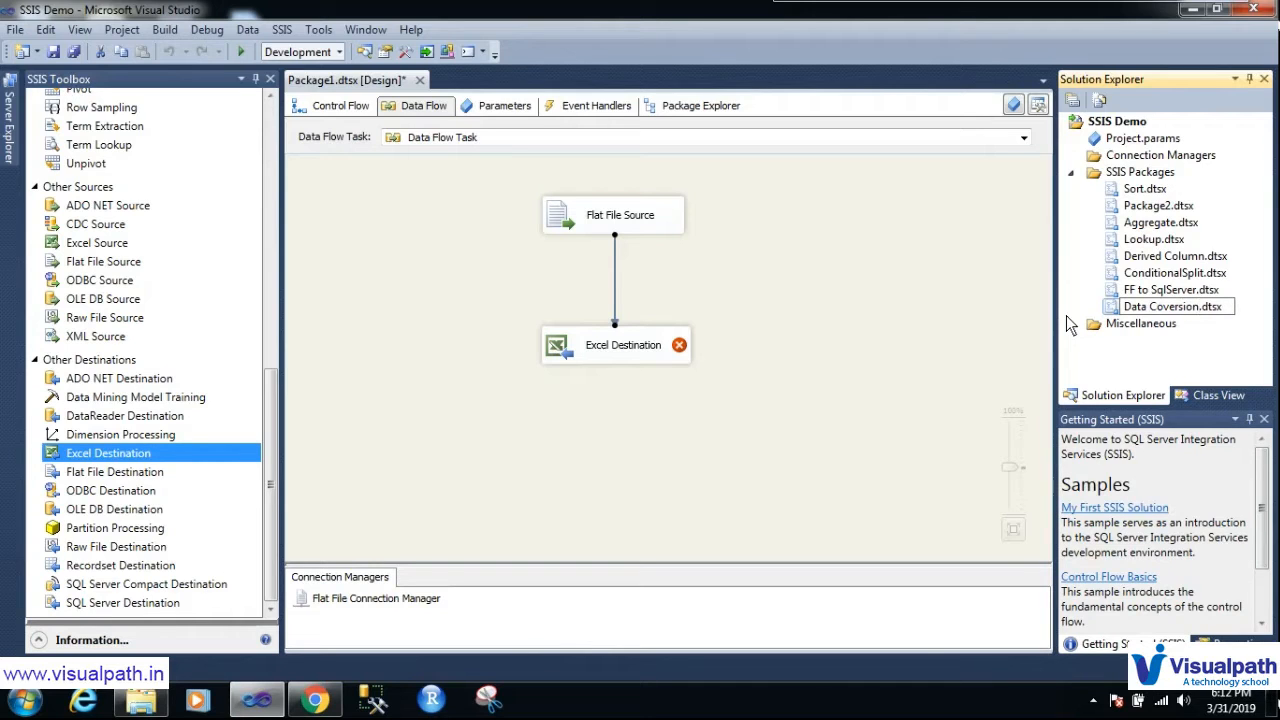
{"action": "left_click", "coordinate": [1001, 343]}
Create an Excel connection manager for the Excel Destination, using the new file FlatfileOutputSSISDemo.xls in D:\SSIS Projects\Output
{"action": "double_click", "coordinate": [644, 354]}
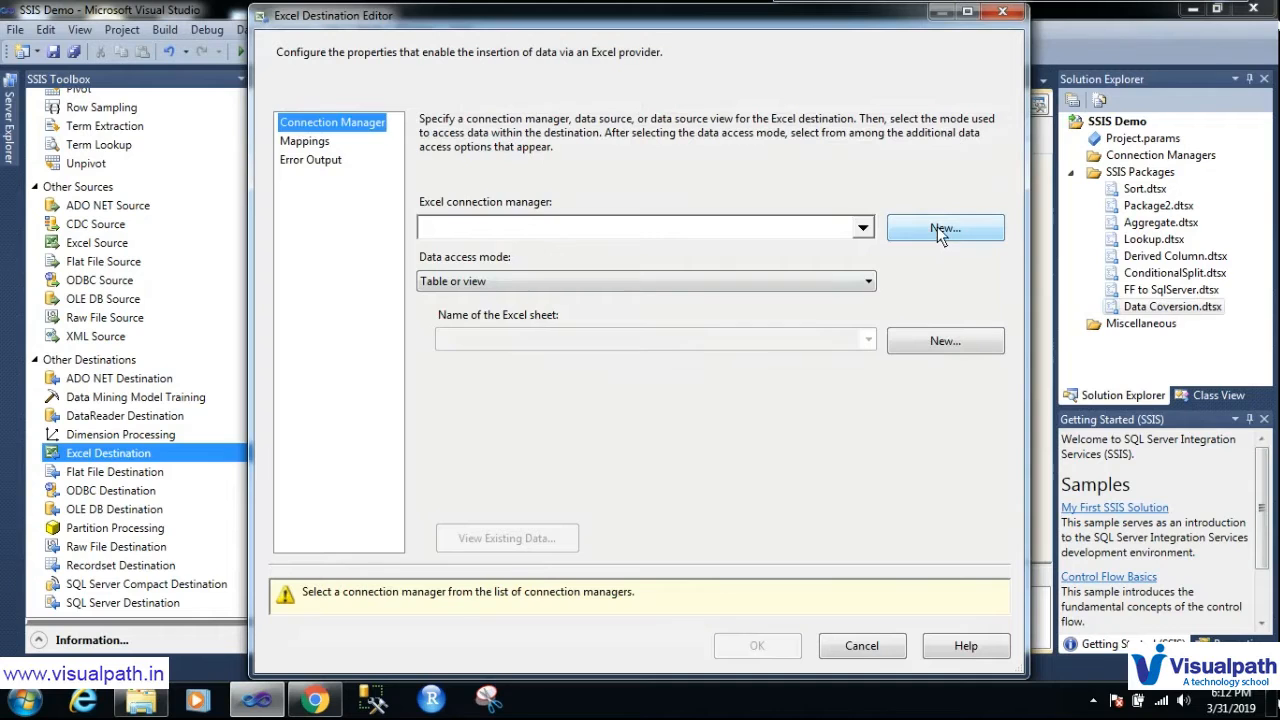
{"action": "left_click", "coordinate": [937, 226]}
{"action": "left_click", "coordinate": [866, 279]}
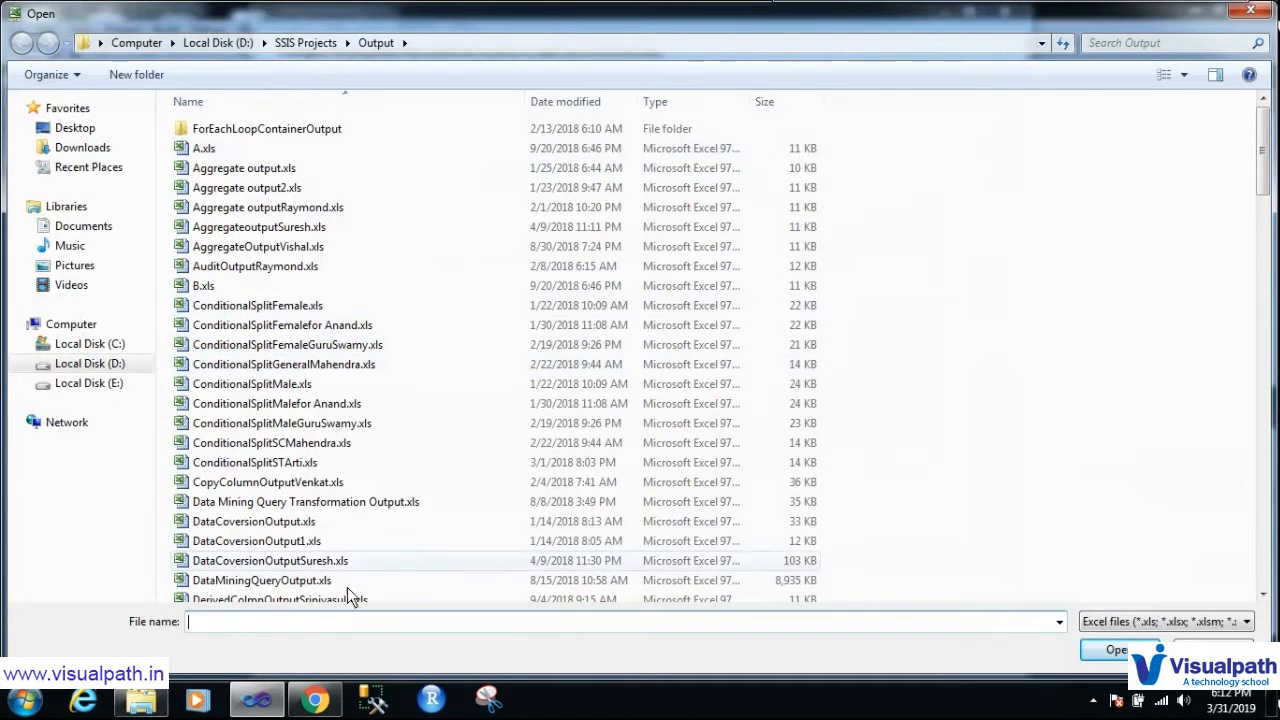
{"action": "type", "text": "F"}
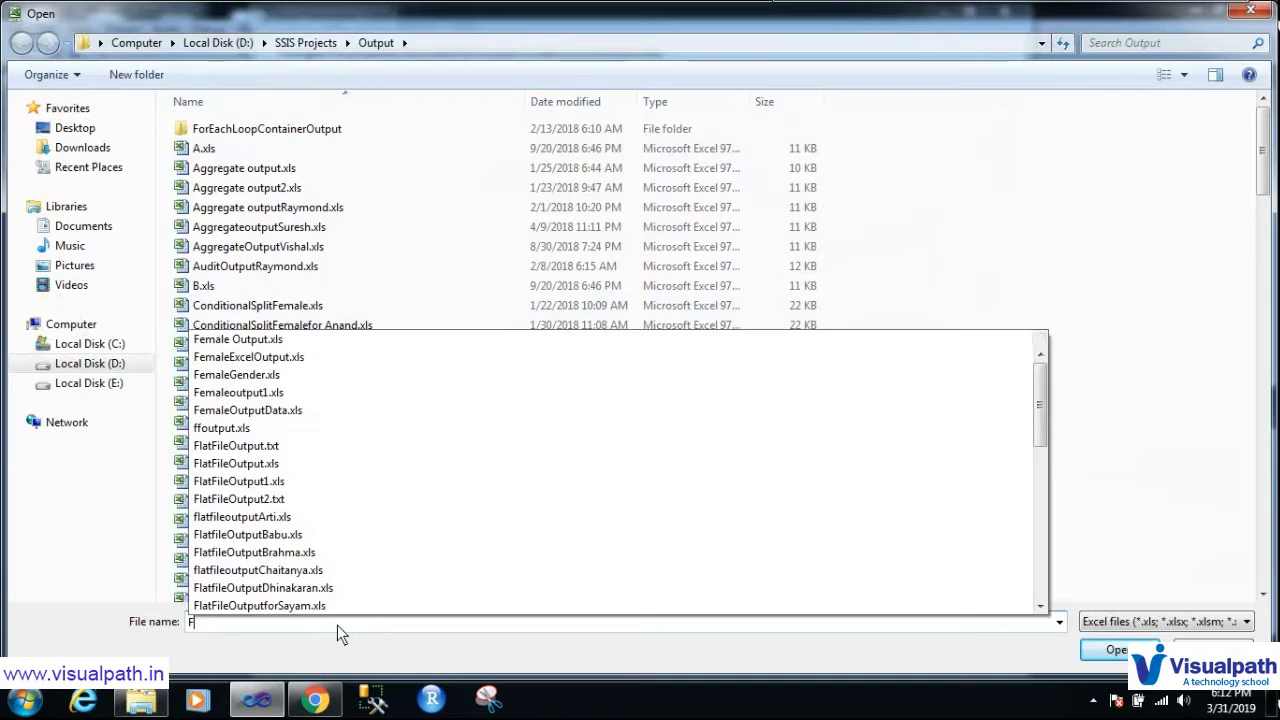
{"action": "type", "text": "lat"}
{"action": "key", "text": "Up"}
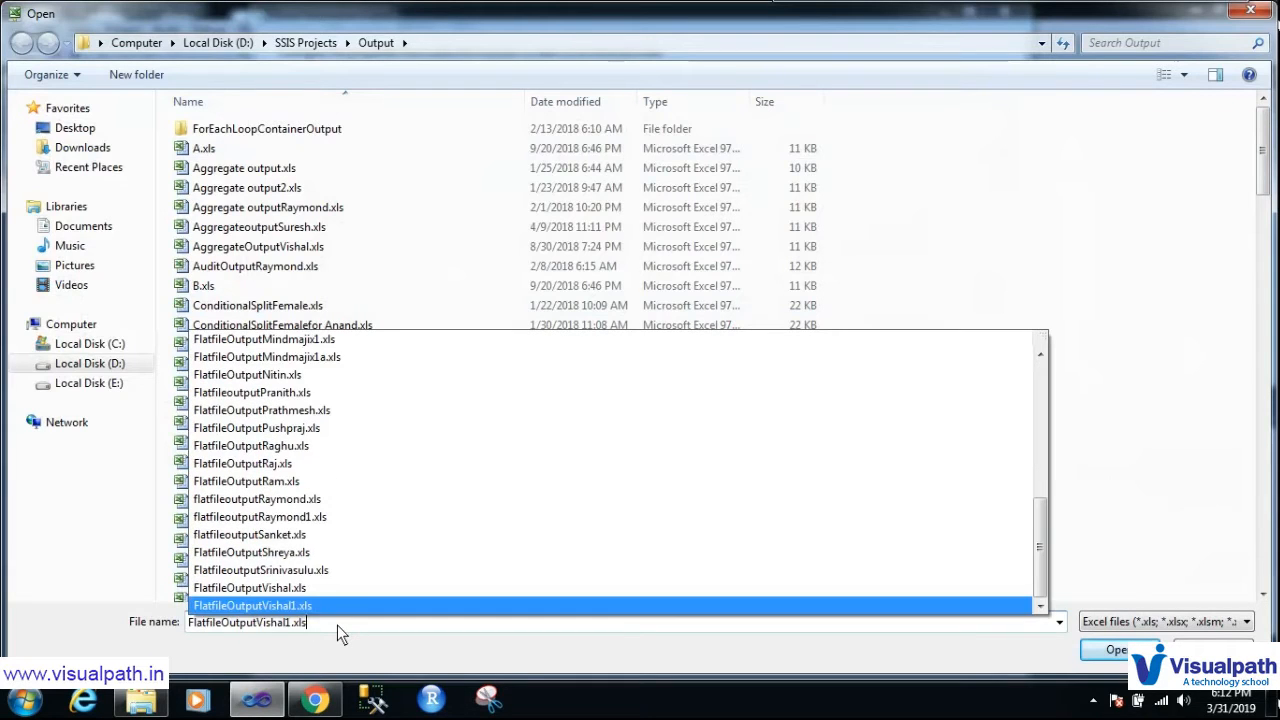
{"action": "key", "text": "BackSpace"}
{"action": "key", "text": "BackSpace"}
{"action": "key", "text": "BackSpace"}
{"action": "key", "text": "BackSpace"}
{"action": "key", "text": "BackSpace"}
{"action": "key", "text": "BackSpace"}
{"action": "key", "text": "BackSpace"}
{"action": "key", "text": "BackSpace"}
{"action": "key", "text": "BackSpace"}
{"action": "key", "text": "BackSpace"}
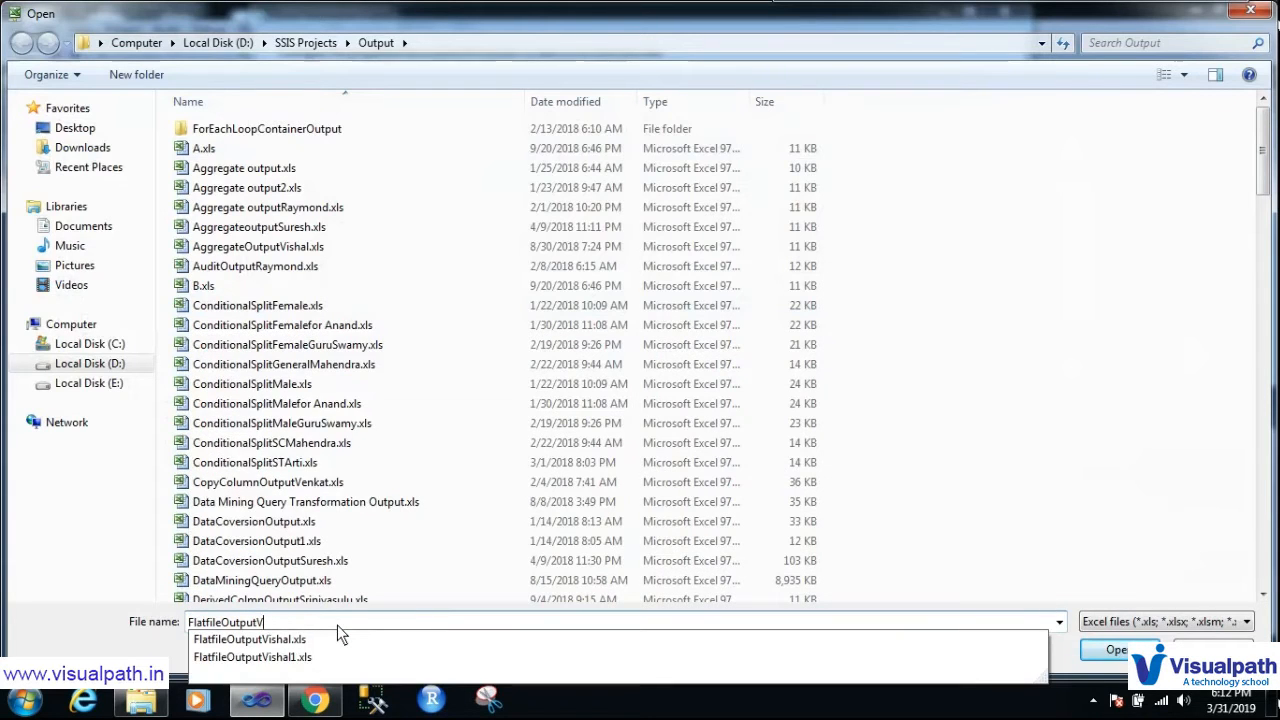
{"action": "key", "text": "BackSpace"}
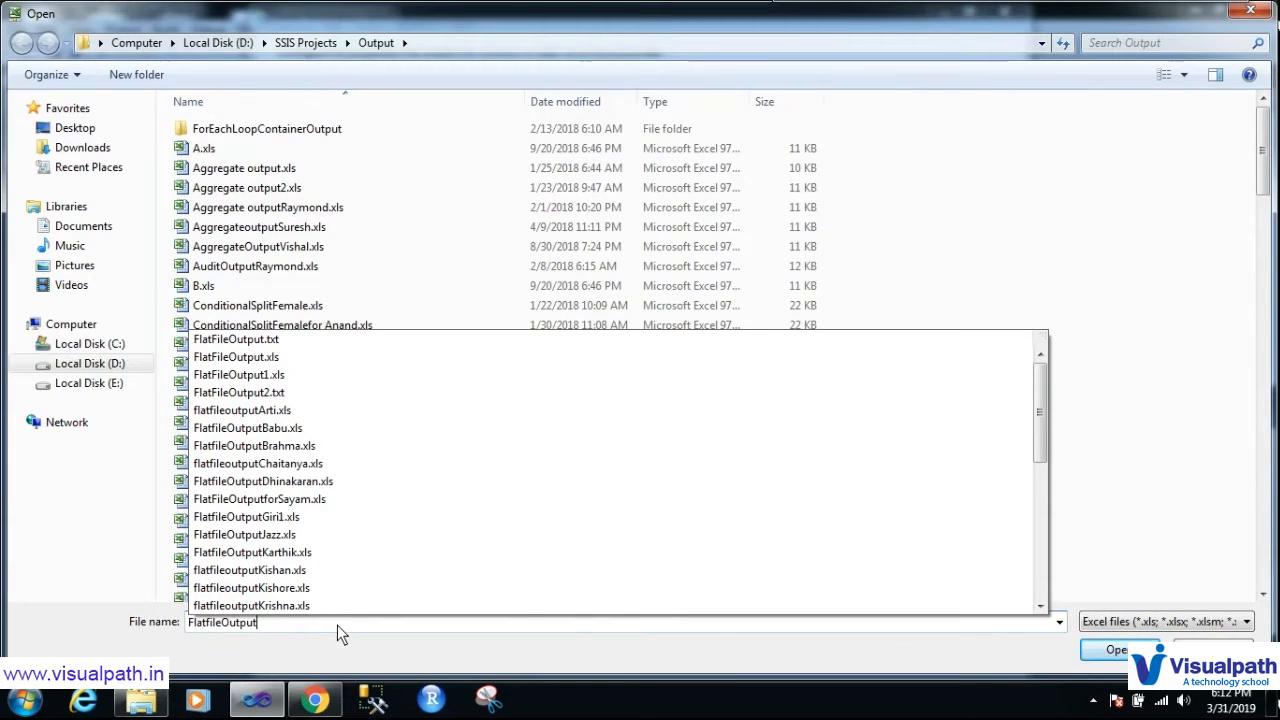
{"action": "type", "text": "SSIS"}
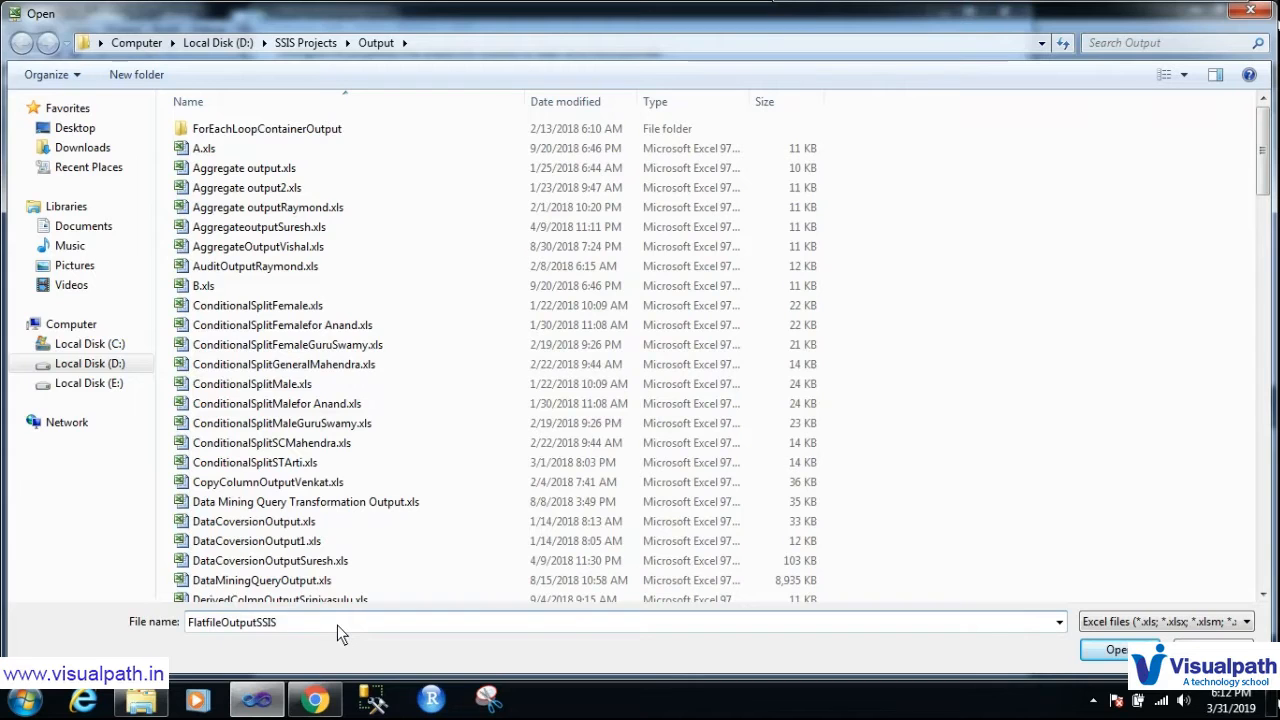
{"action": "type", "text": "Demo"}
{"action": "left_click", "coordinate": [1118, 650]}
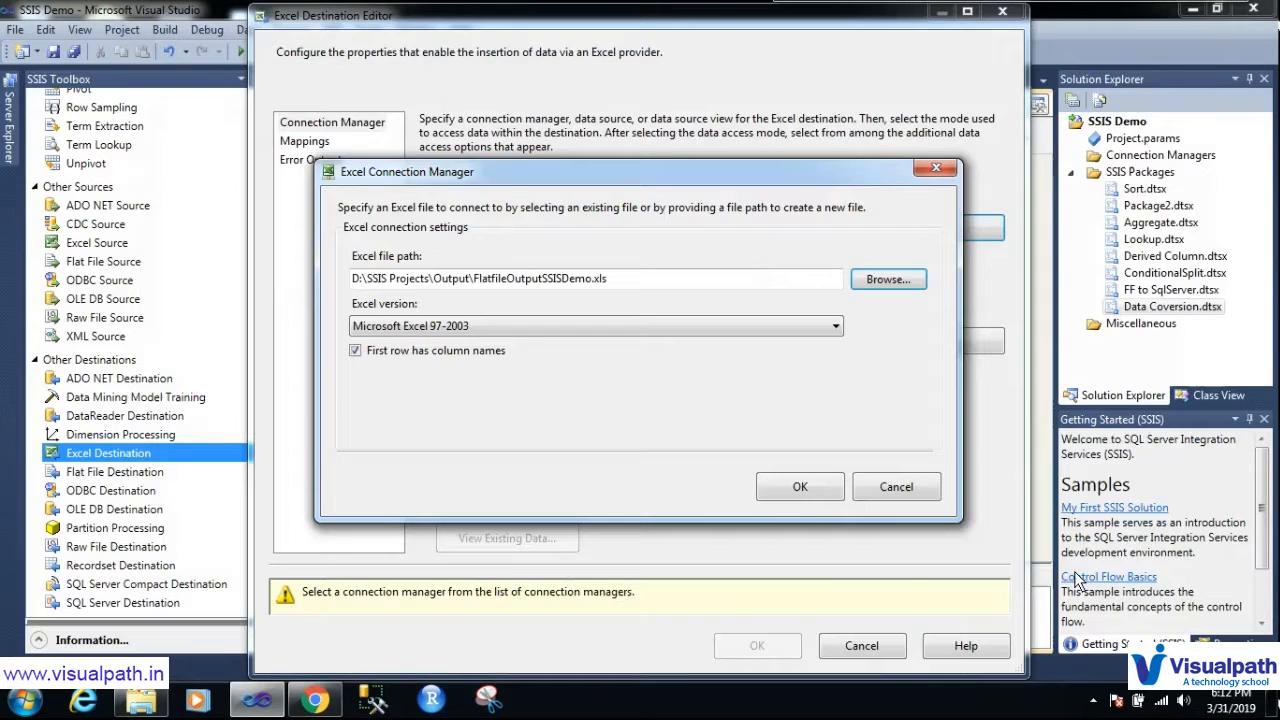
{"action": "left_click", "coordinate": [800, 487]}
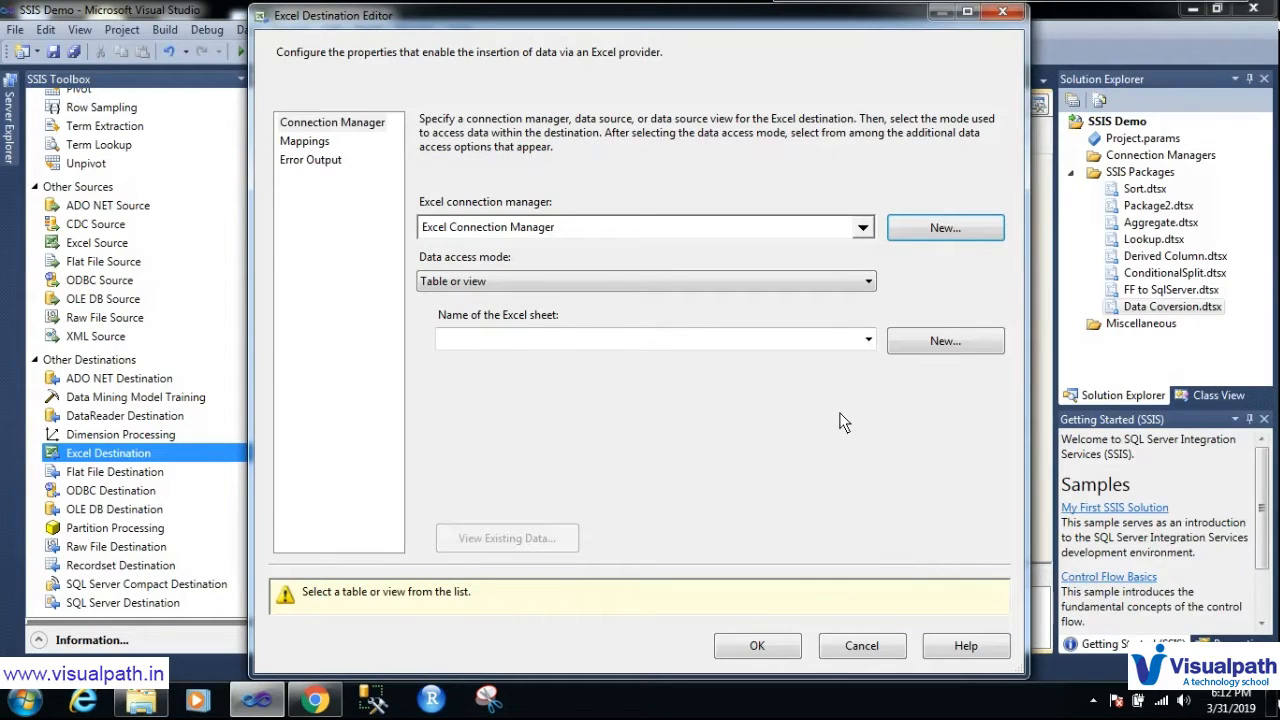
{"action": "key", "text": "ctrl+shift+d"}
{"action": "mouse_move", "coordinate": [497, 185]}
{"action": "left_mouse_down"}
{"action": "mouse_move", "coordinate": [587, 257]}
{"action": "mouse_move", "coordinate": [370, 153]}
{"action": "left_mouse_up"}
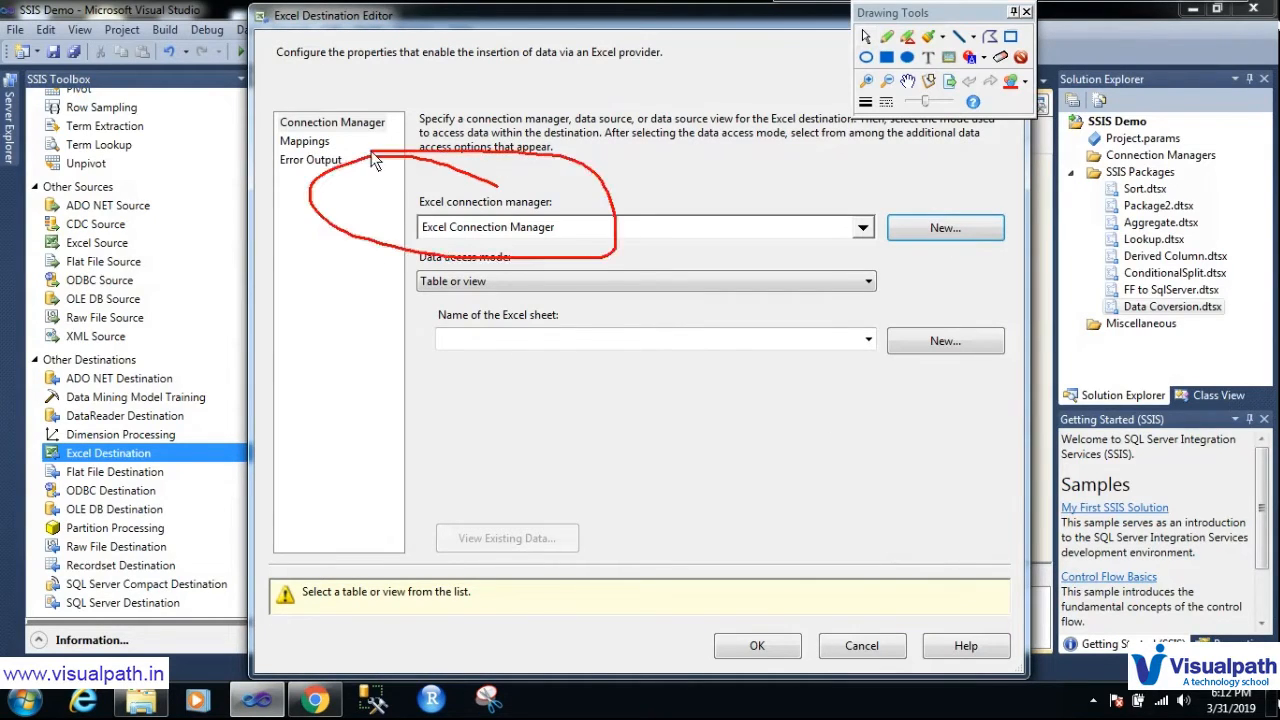
{"action": "mouse_move", "coordinate": [510, 298]}
{"action": "left_mouse_down"}
{"action": "mouse_move", "coordinate": [400, 372]}
{"action": "mouse_move", "coordinate": [480, 291]}
{"action": "left_mouse_up"}
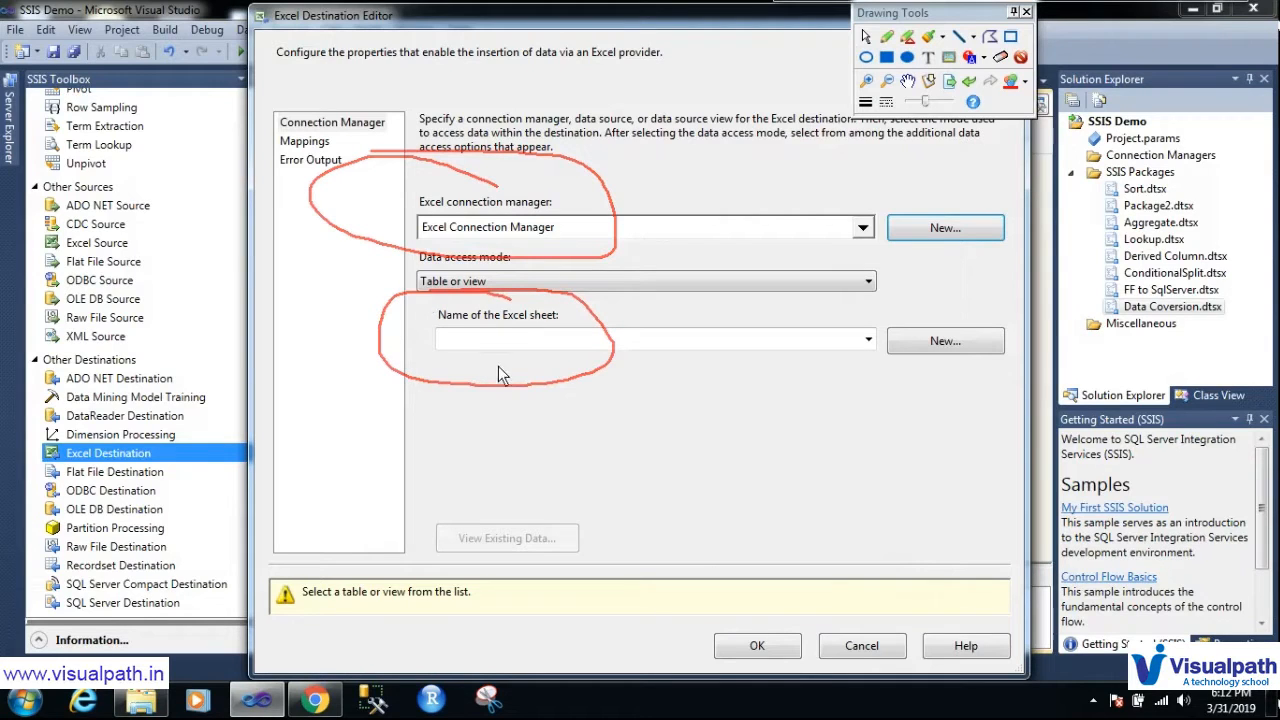
{"action": "key", "text": "ctrl+shift+d"}
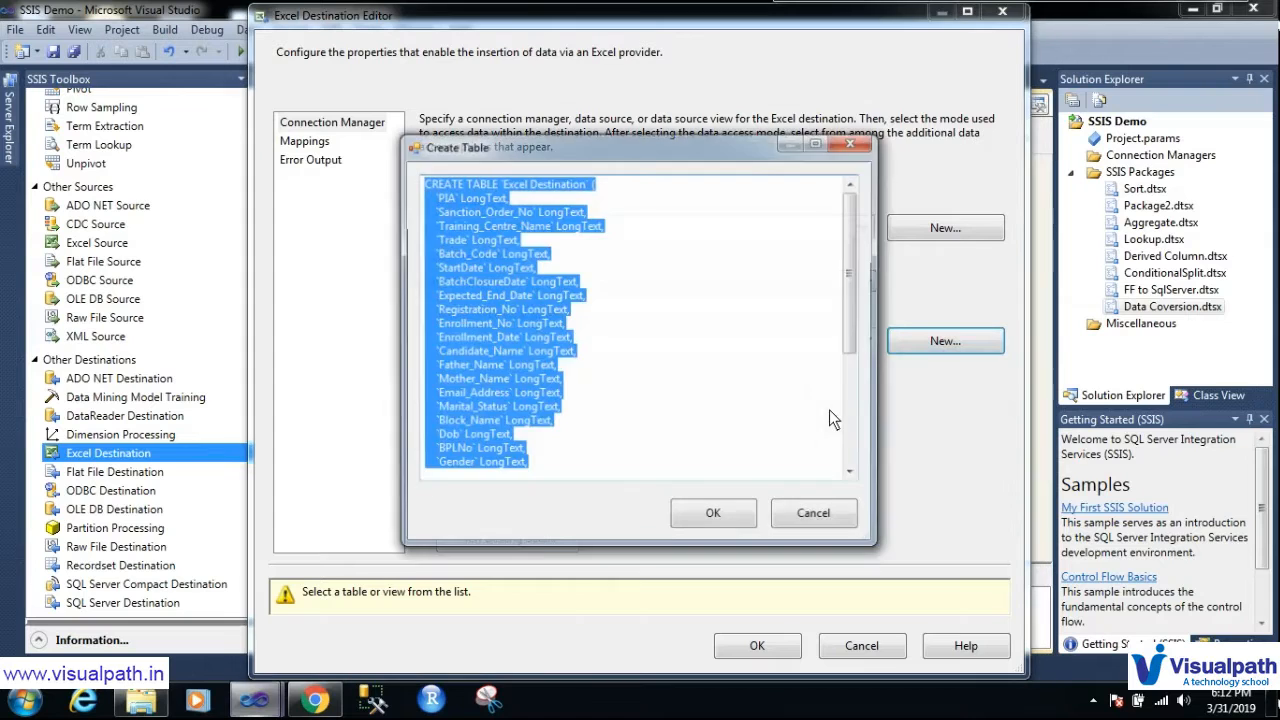
{"action": "key", "text": "ctrl+shift+d"}
{"action": "mouse_move", "coordinate": [484, 142]}
{"action": "left_mouse_down"}
{"action": "mouse_move", "coordinate": [451, 499]}
{"action": "mouse_move", "coordinate": [560, 118]}
{"action": "left_mouse_up"}
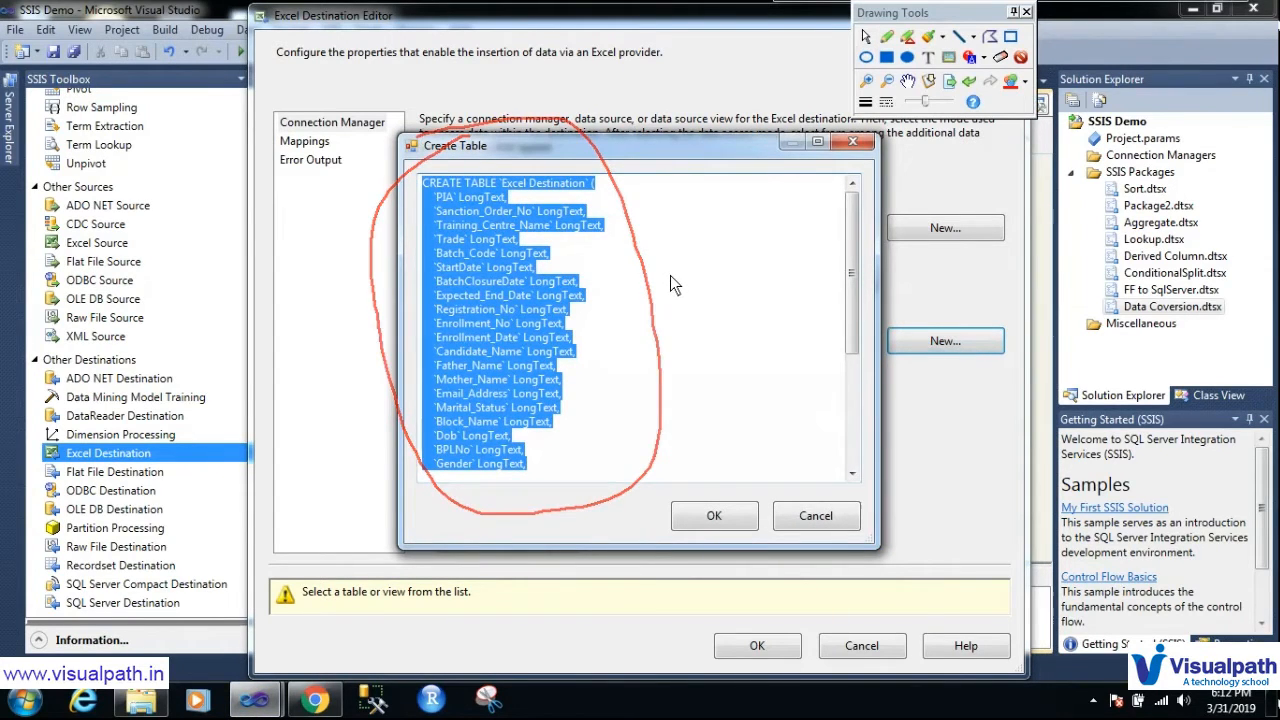
{"action": "key", "text": "ctrl+shift+d"}
Create the new Excel sheet from the generated CREATE TABLE statement and choose Excel_Destination as the destination sheet
{"action": "left_click", "coordinate": [714, 515]}
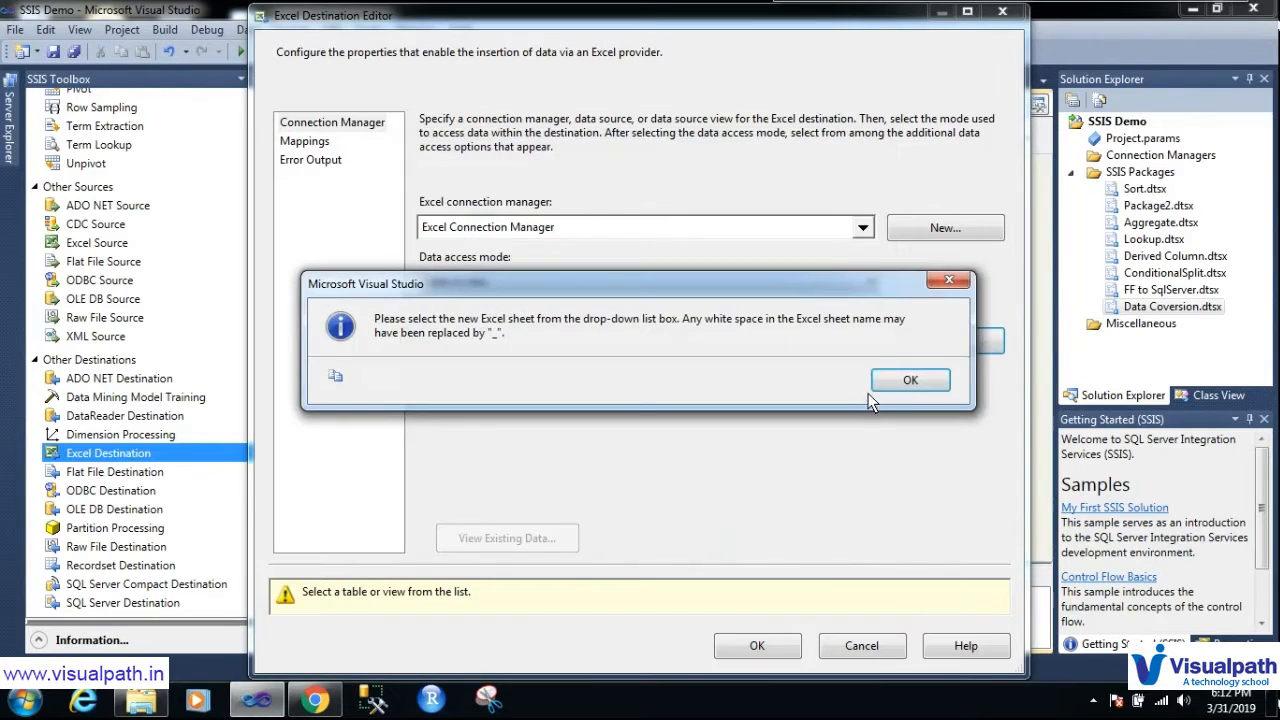
{"action": "left_click", "coordinate": [895, 384]}
{"action": "left_click", "coordinate": [868, 340]}
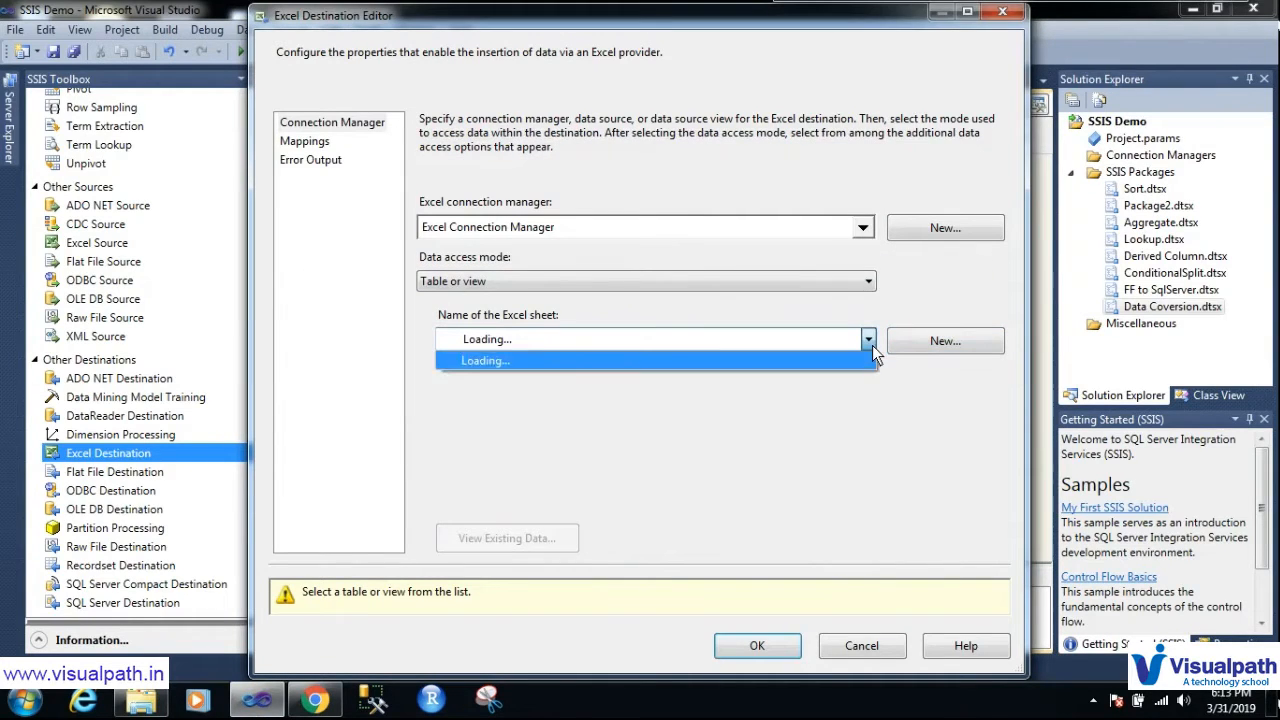
{"action": "left_click", "coordinate": [507, 361]}
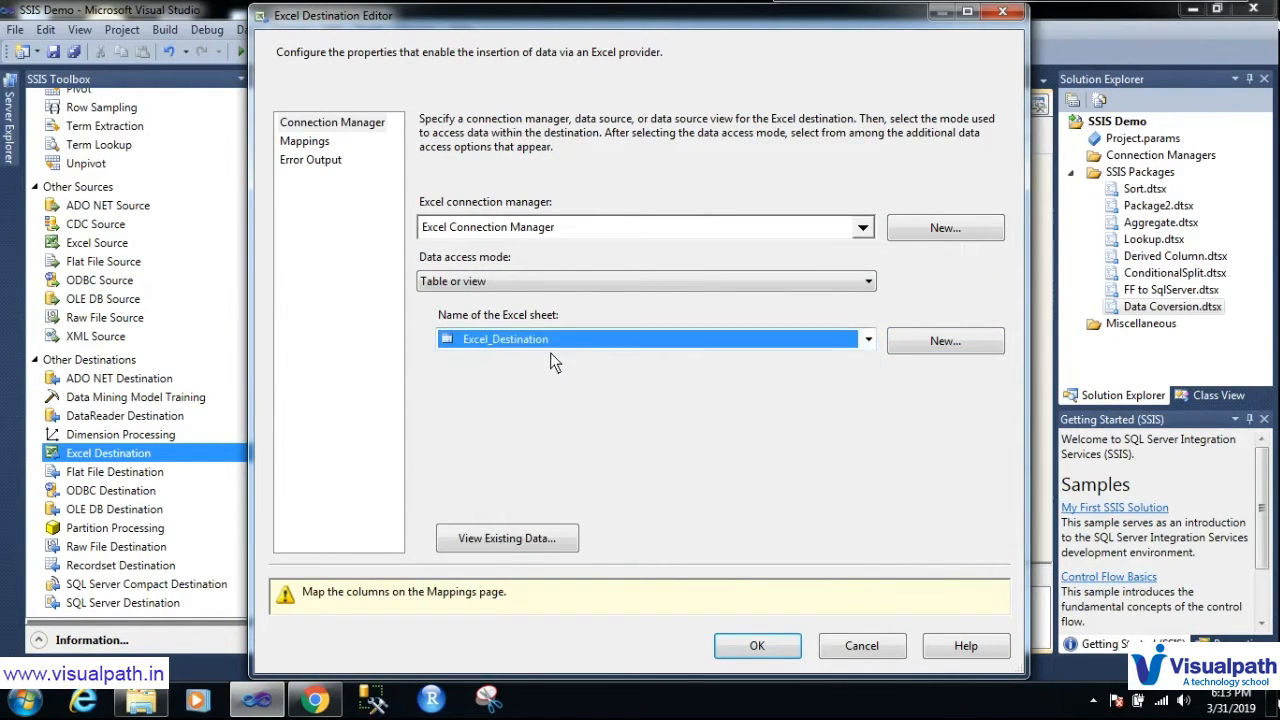
Map the input columns to the identically named destination columns and confirm the Excel Destination
{"action": "left_click", "coordinate": [310, 143]}
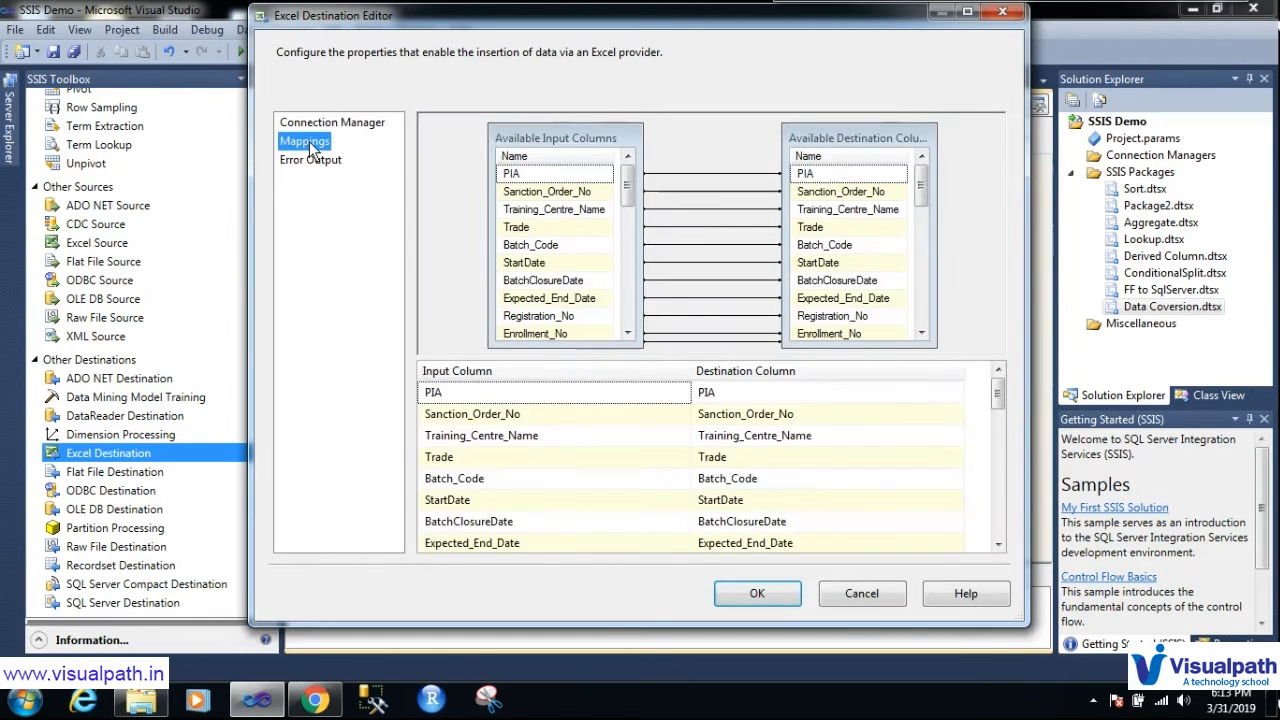
{"action": "key", "text": "ctrl+shift+d"}
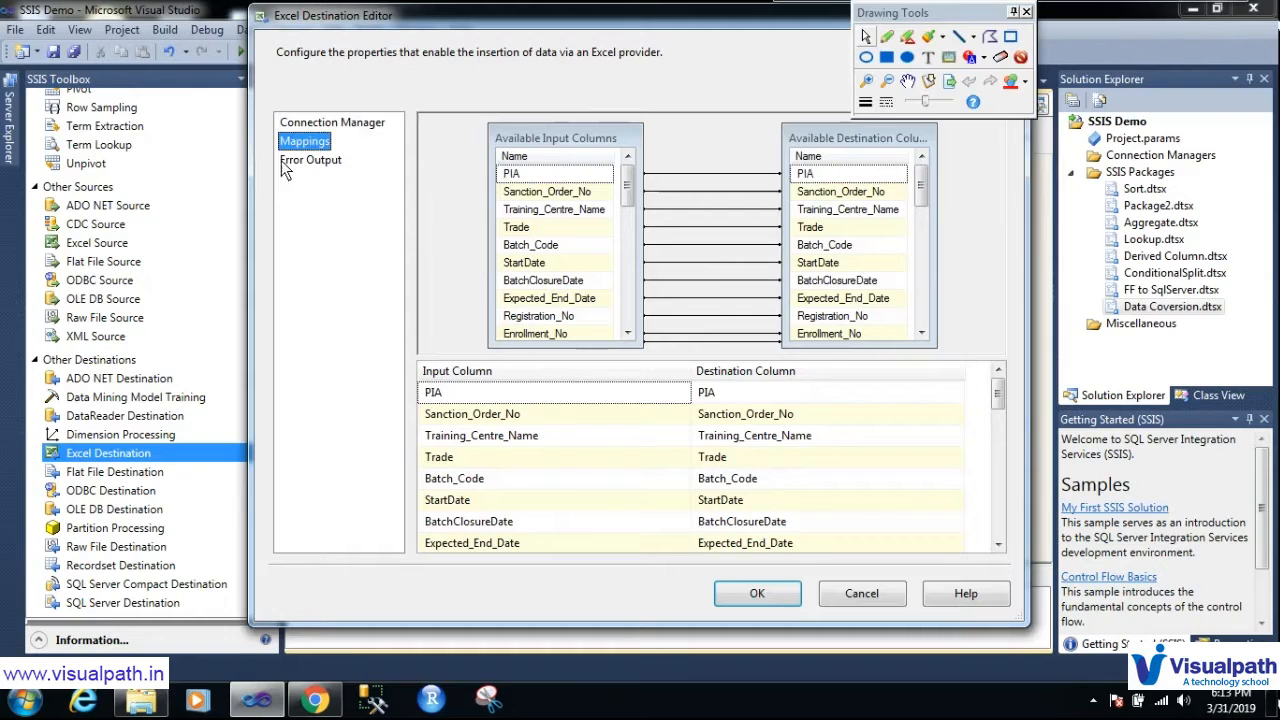
{"action": "mouse_move", "coordinate": [427, 340]}
{"action": "left_mouse_down"}
{"action": "mouse_move", "coordinate": [408, 570]}
{"action": "mouse_move", "coordinate": [531, 353]}
{"action": "mouse_move", "coordinate": [396, 352]}
{"action": "left_mouse_up"}
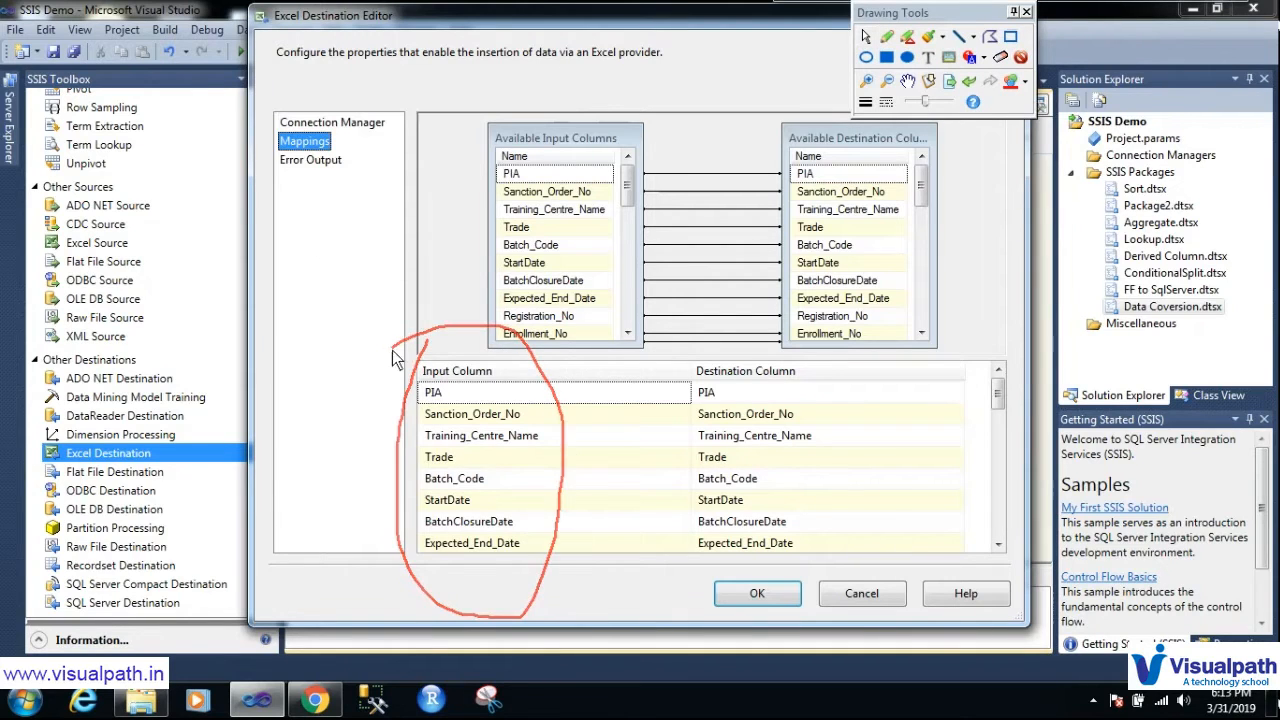
{"action": "left_click_drag", "start_coordinate": [465, 222], "coordinate": [486, 318]}
{"action": "mouse_move", "coordinate": [722, 345]}
{"action": "left_mouse_down"}
{"action": "mouse_move", "coordinate": [806, 600]}
{"action": "mouse_move", "coordinate": [690, 368]}
{"action": "left_mouse_up"}
{"action": "mouse_move", "coordinate": [830, 396]}
{"action": "left_mouse_down"}
{"action": "mouse_move", "coordinate": [897, 359]}
{"action": "mouse_move", "coordinate": [905, 412]}
{"action": "left_mouse_up"}
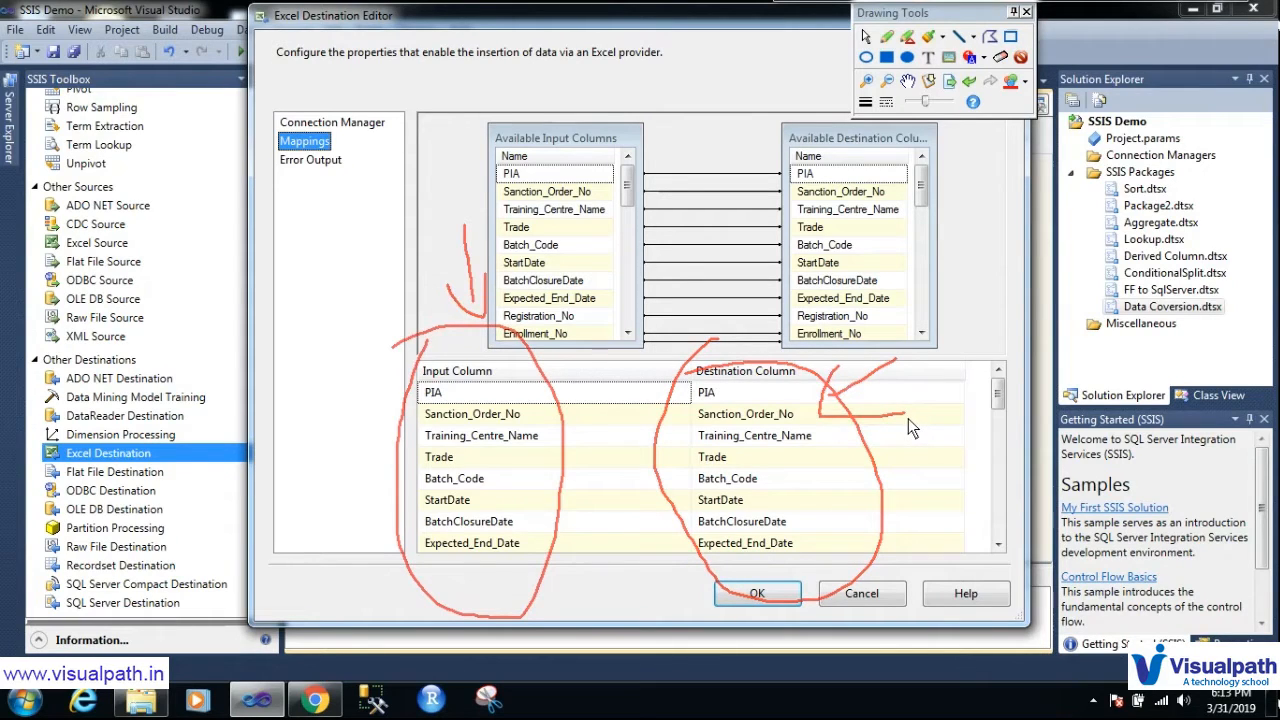
{"action": "key", "text": "Escape"}
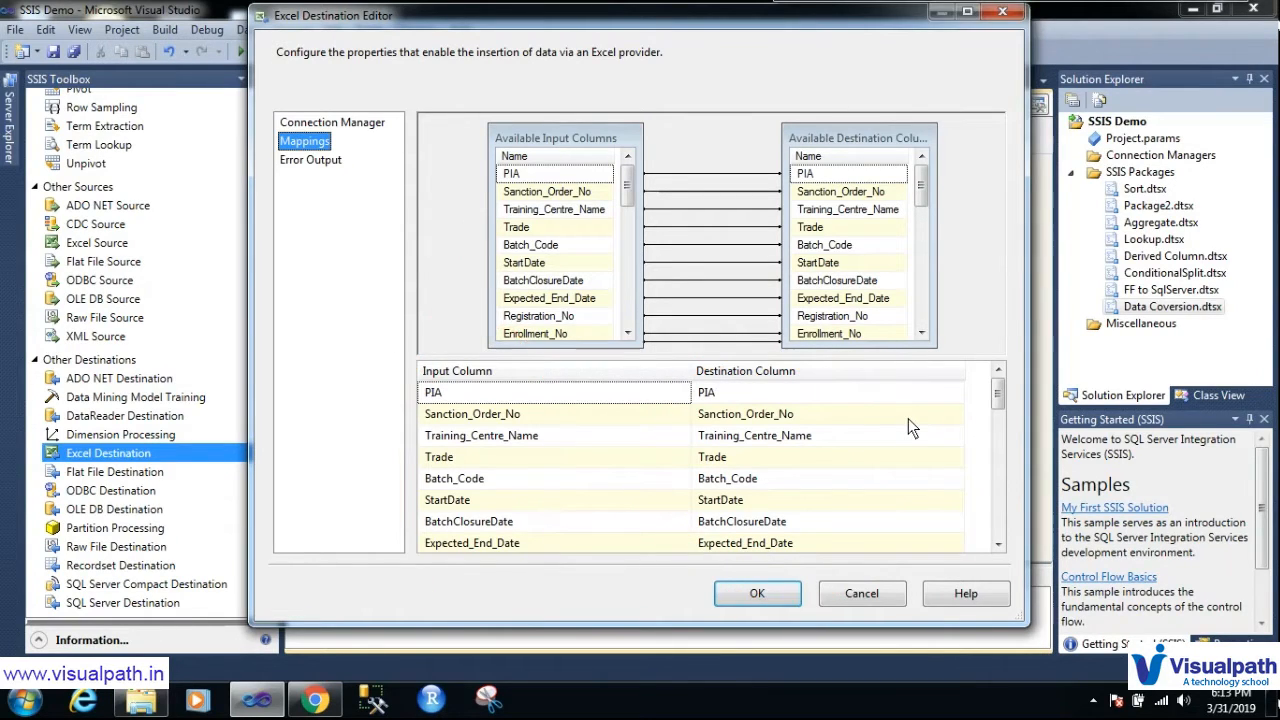
{"action": "left_click", "coordinate": [759, 591]}
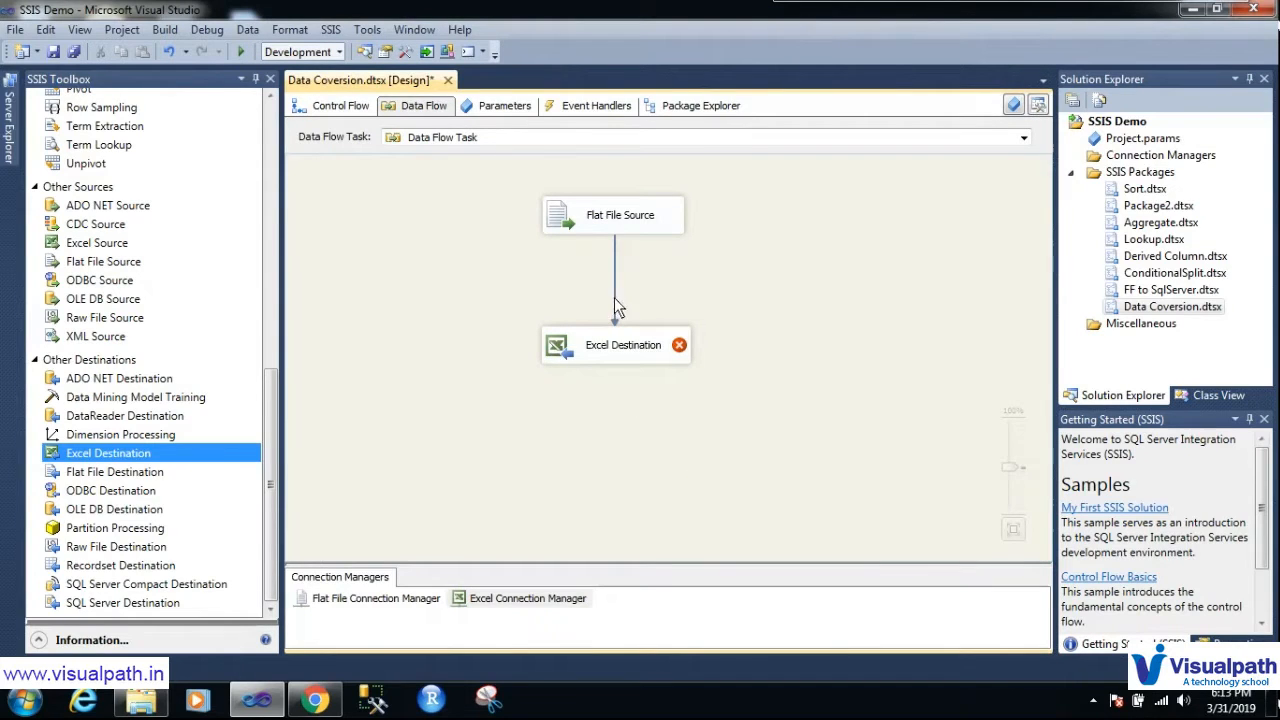
Inspect the Flat File Source and the validation error on the Excel Destination
{"action": "left_click", "coordinate": [618, 226]}
{"action": "left_click", "coordinate": [616, 338]}
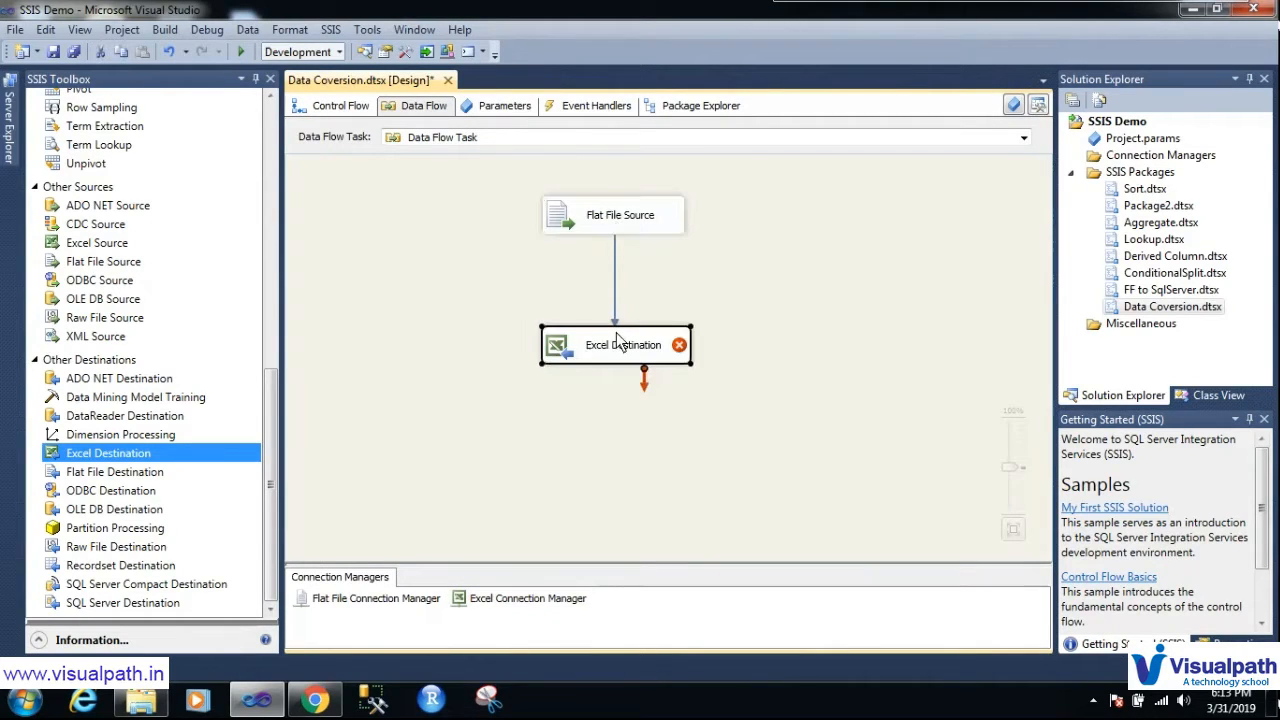
{"action": "left_click", "coordinate": [625, 233]}
{"action": "left_click", "coordinate": [627, 330]}
{"action": "mouse_move", "coordinate": [676, 345]}
{"action": "key", "text": "ctrl+shift+d"}
{"action": "mouse_move", "coordinate": [361, 242]}
{"action": "left_mouse_down"}
{"action": "mouse_move", "coordinate": [362, 292]}
{"action": "mouse_move", "coordinate": [398, 268]}
{"action": "mouse_move", "coordinate": [395, 252]}
{"action": "left_mouse_up"}
{"action": "mouse_move", "coordinate": [771, 287]}
{"action": "left_mouse_down"}
{"action": "mouse_move", "coordinate": [857, 258]}
{"action": "mouse_move", "coordinate": [843, 192]}
{"action": "mouse_move", "coordinate": [930, 262]}
{"action": "mouse_move", "coordinate": [937, 192]}
{"action": "left_mouse_up"}
{"action": "mouse_move", "coordinate": [357, 242]}
{"action": "left_mouse_down"}
{"action": "mouse_move", "coordinate": [380, 332]}
{"action": "mouse_move", "coordinate": [355, 243]}
{"action": "left_mouse_up"}
{"action": "mouse_move", "coordinate": [747, 171]}
{"action": "left_mouse_down"}
{"action": "mouse_move", "coordinate": [1000, 250]}
{"action": "mouse_move", "coordinate": [720, 198]}
{"action": "left_mouse_up"}
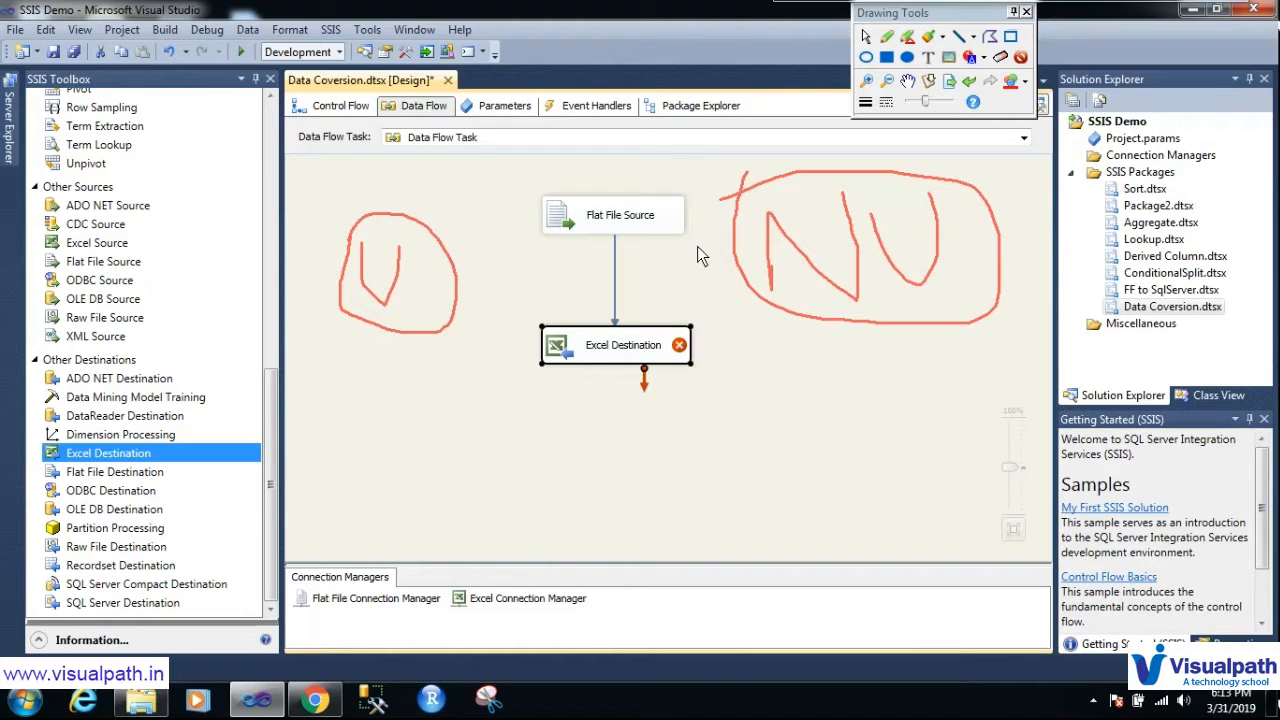
{"action": "key", "text": "Escape"}
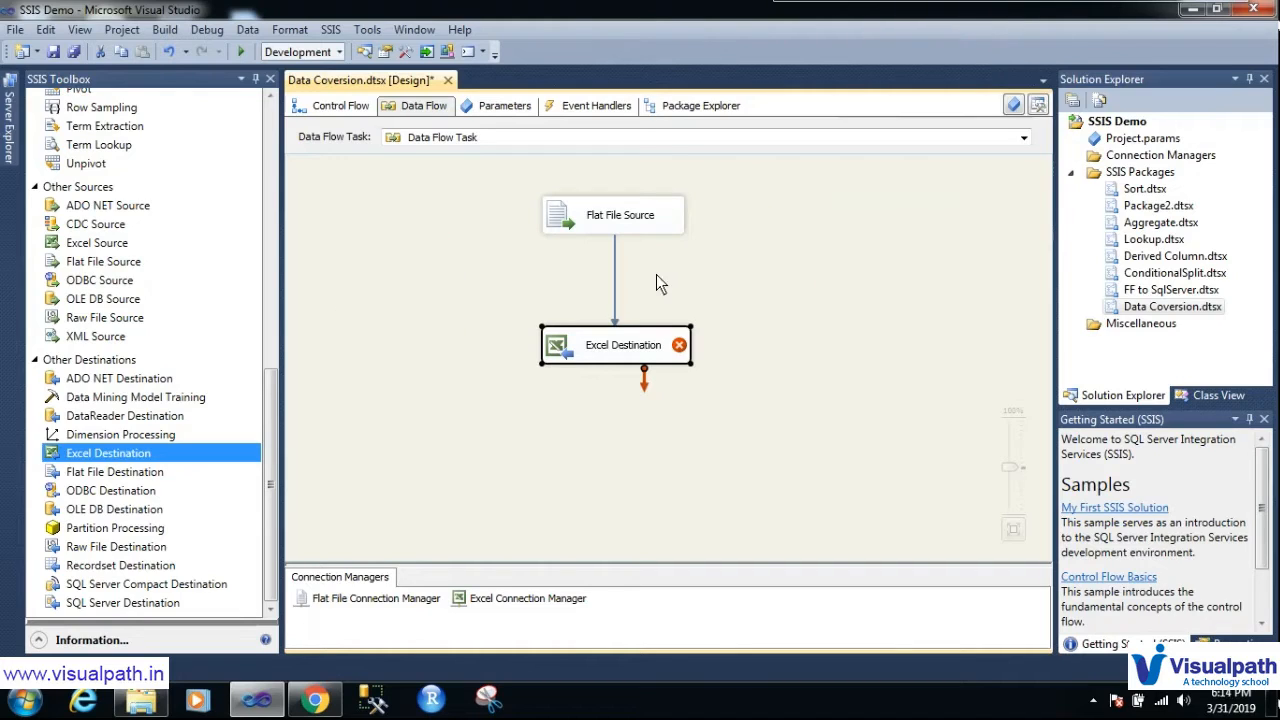
Reopen the Excel Destination's column mappings and check the data type of the PIA input column
{"action": "double_click", "coordinate": [580, 352]}
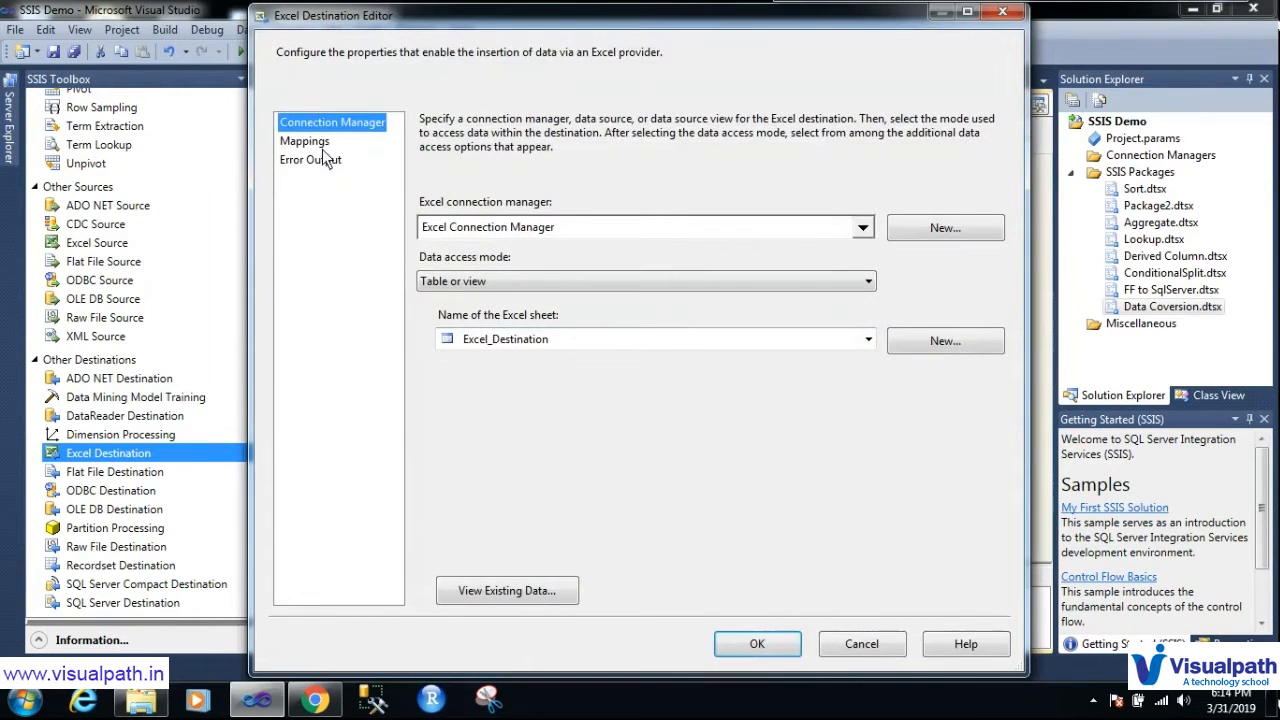
{"action": "left_click", "coordinate": [305, 141]}
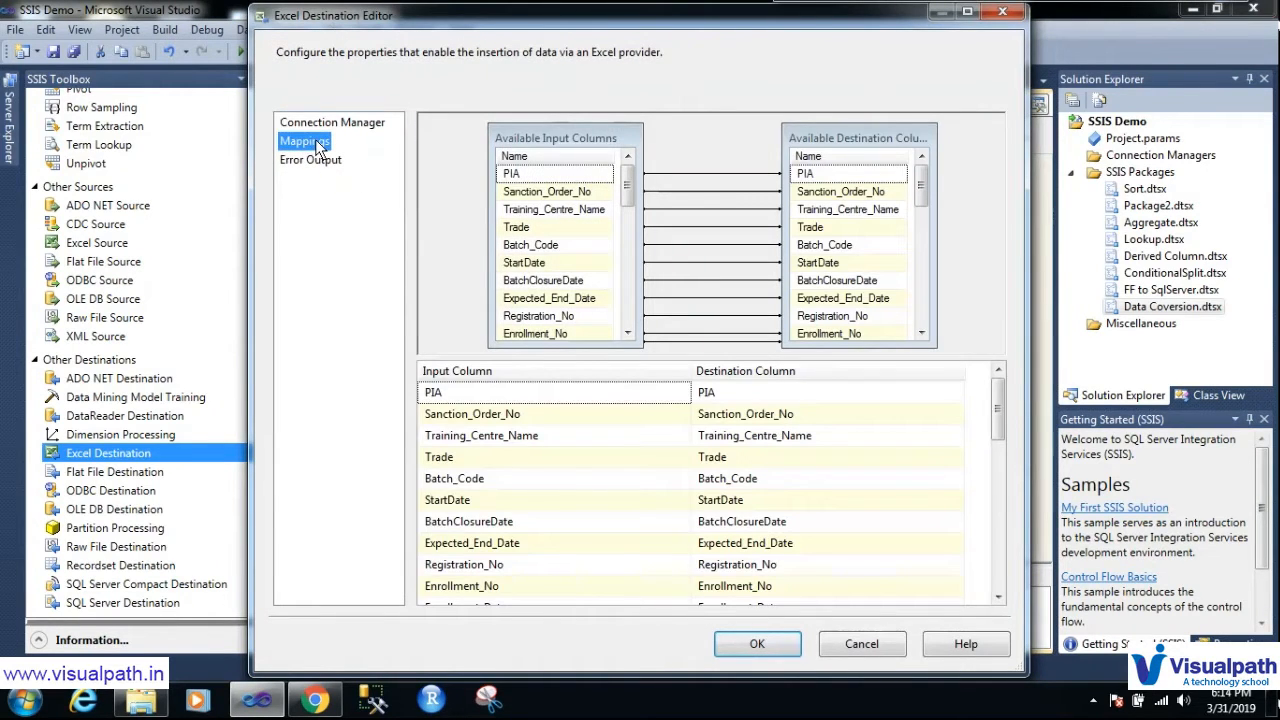
{"action": "mouse_move", "coordinate": [440, 397]}
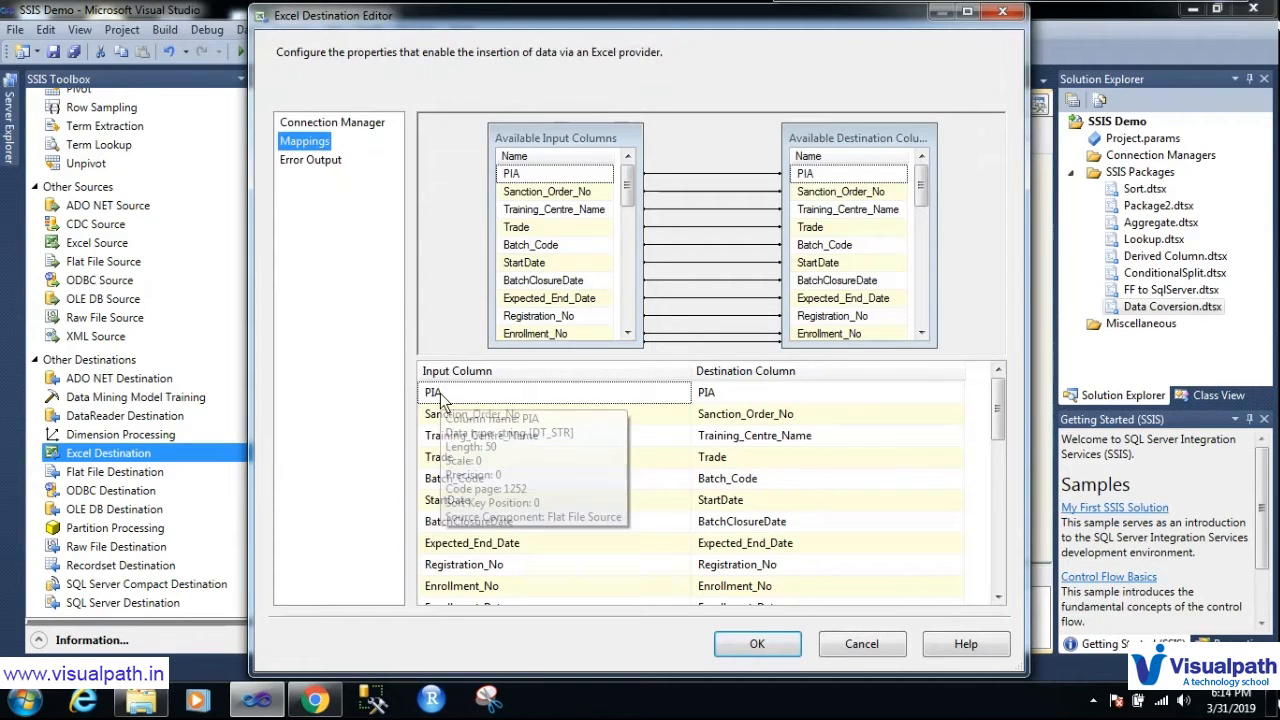
{"action": "mouse_move", "coordinate": [488, 430]}
{"action": "left_mouse_down"}
{"action": "mouse_move", "coordinate": [446, 445]}
{"action": "mouse_move", "coordinate": [567, 451]}
{"action": "mouse_move", "coordinate": [478, 420]}
{"action": "left_mouse_up"}
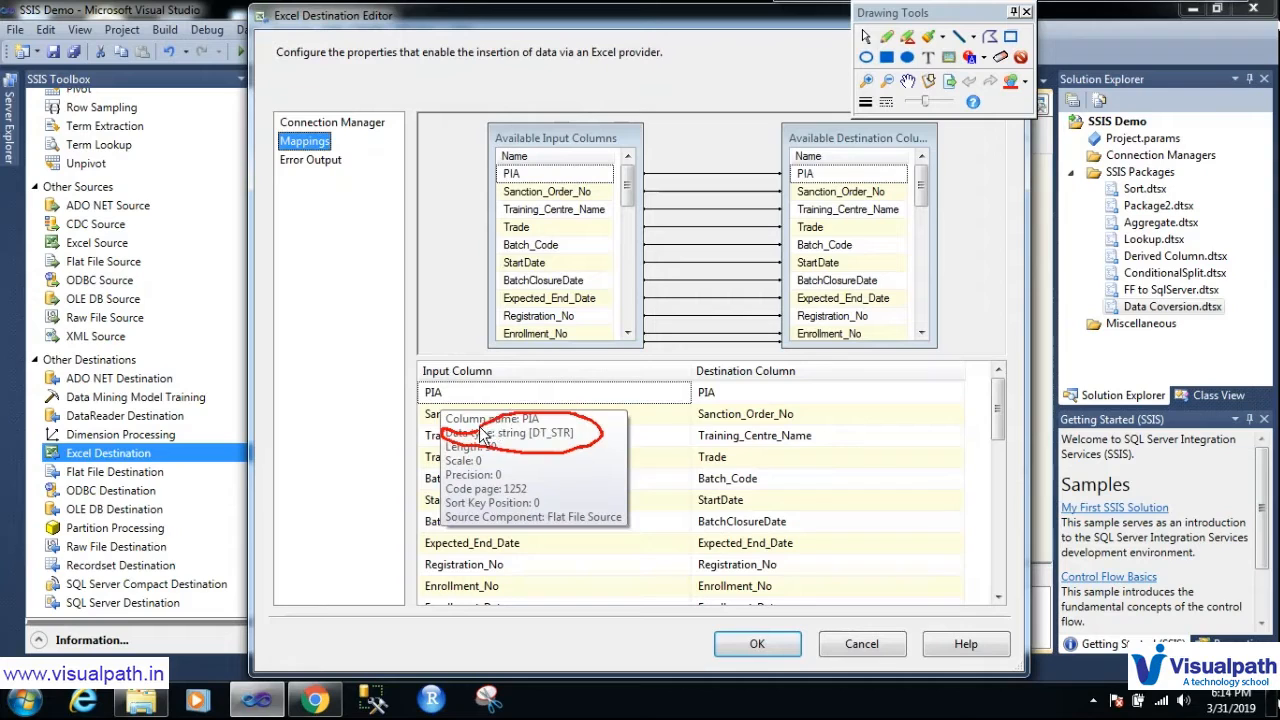
{"action": "key", "text": "Escape"}
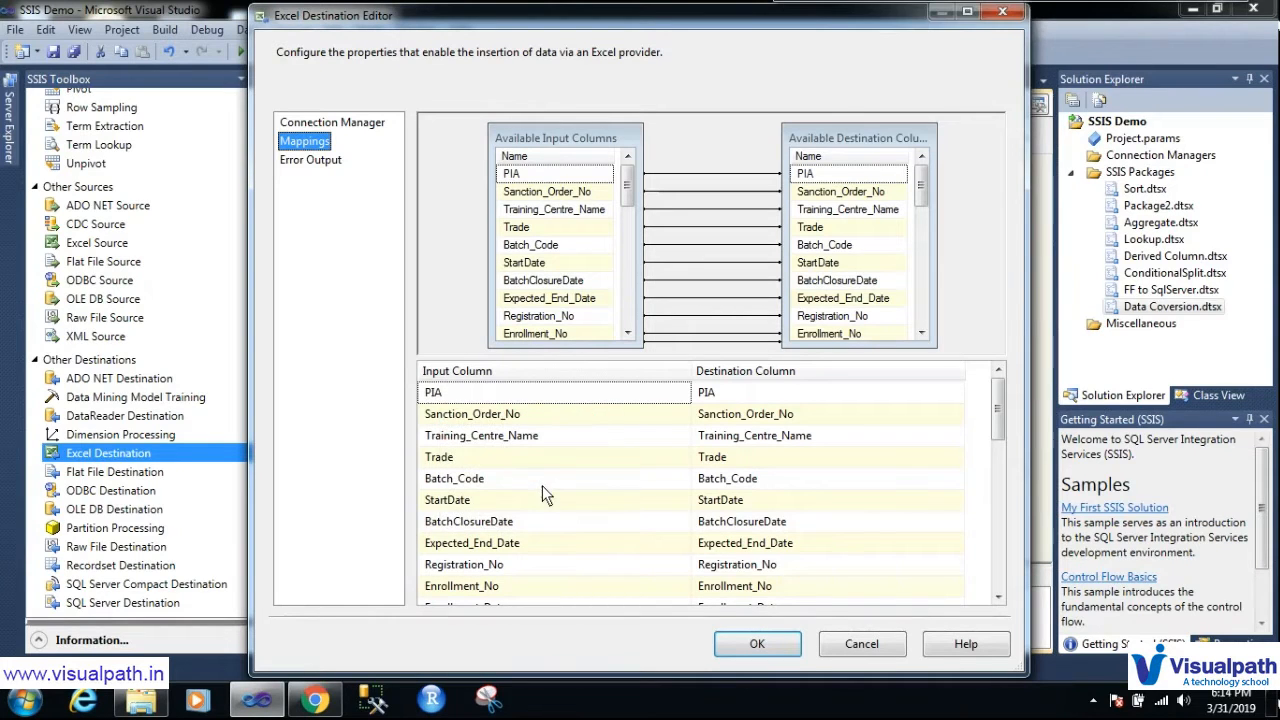
Check the data type of the PIA destination column and confirm the Excel Destination's mappings
{"action": "mouse_move", "coordinate": [708, 403]}
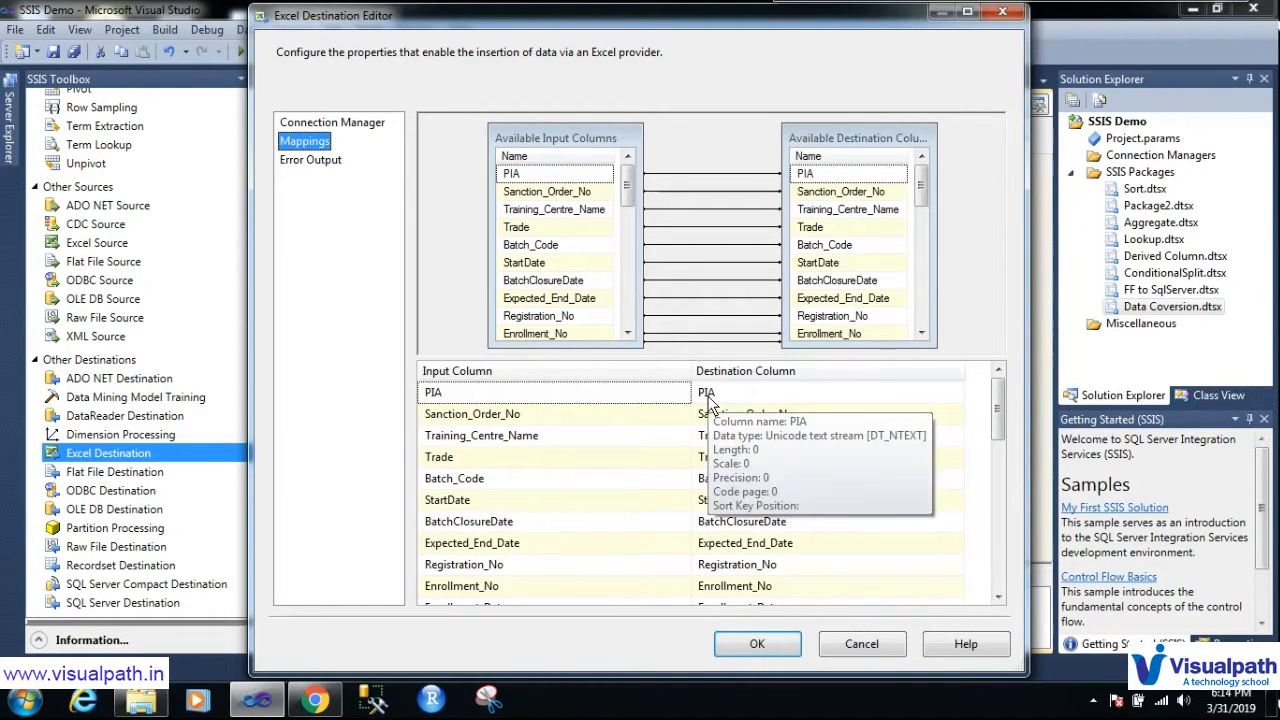
{"action": "key", "text": "ctrl+shift+d"}
{"action": "mouse_move", "coordinate": [785, 432]}
{"action": "left_mouse_down"}
{"action": "mouse_move", "coordinate": [735, 435]}
{"action": "mouse_move", "coordinate": [920, 443]}
{"action": "mouse_move", "coordinate": [878, 428]}
{"action": "mouse_move", "coordinate": [725, 433]}
{"action": "left_mouse_up"}
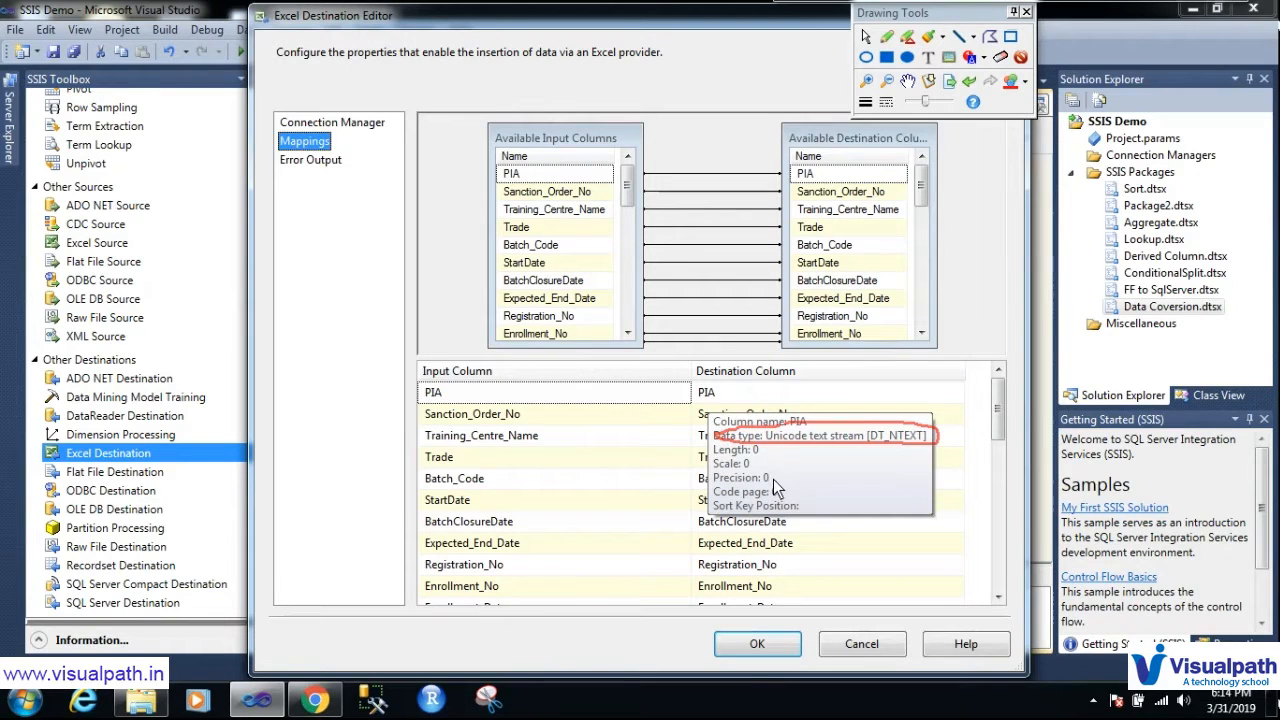
{"action": "key", "text": "Escape"}
{"action": "mouse_move", "coordinate": [695, 480]}
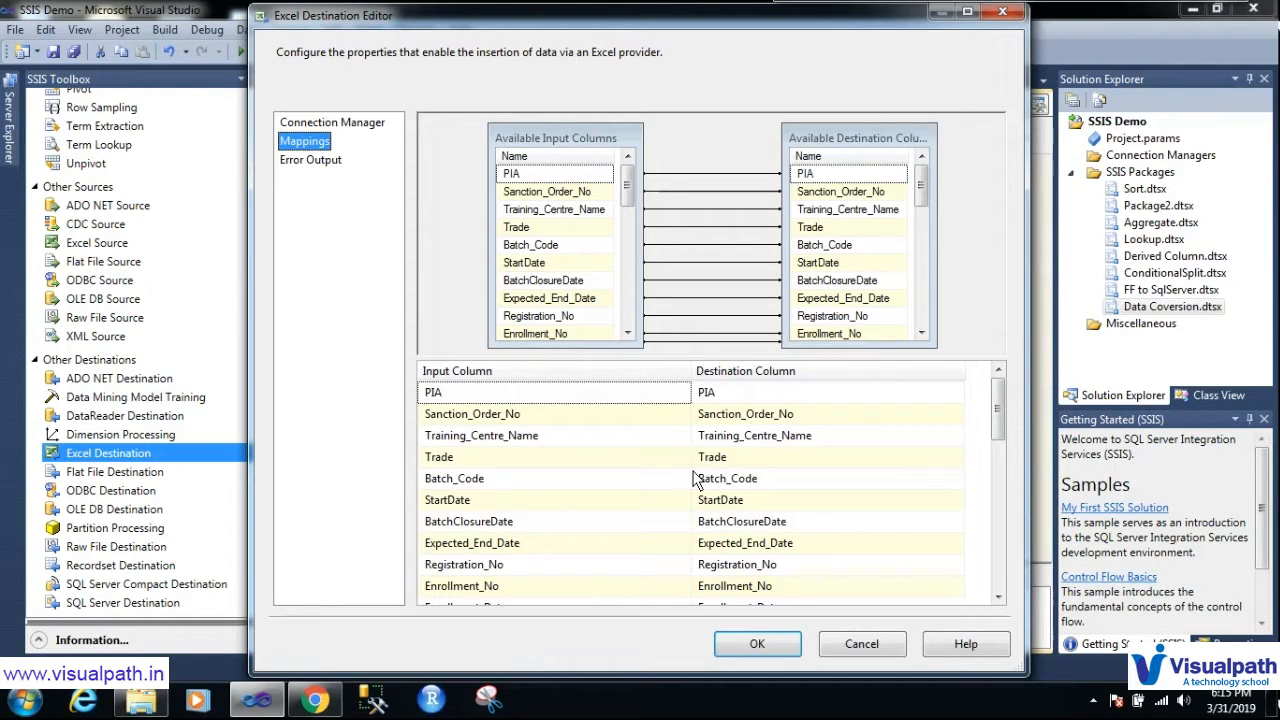
{"action": "left_click", "coordinate": [745, 641]}
{"action": "left_click", "coordinate": [569, 243]}
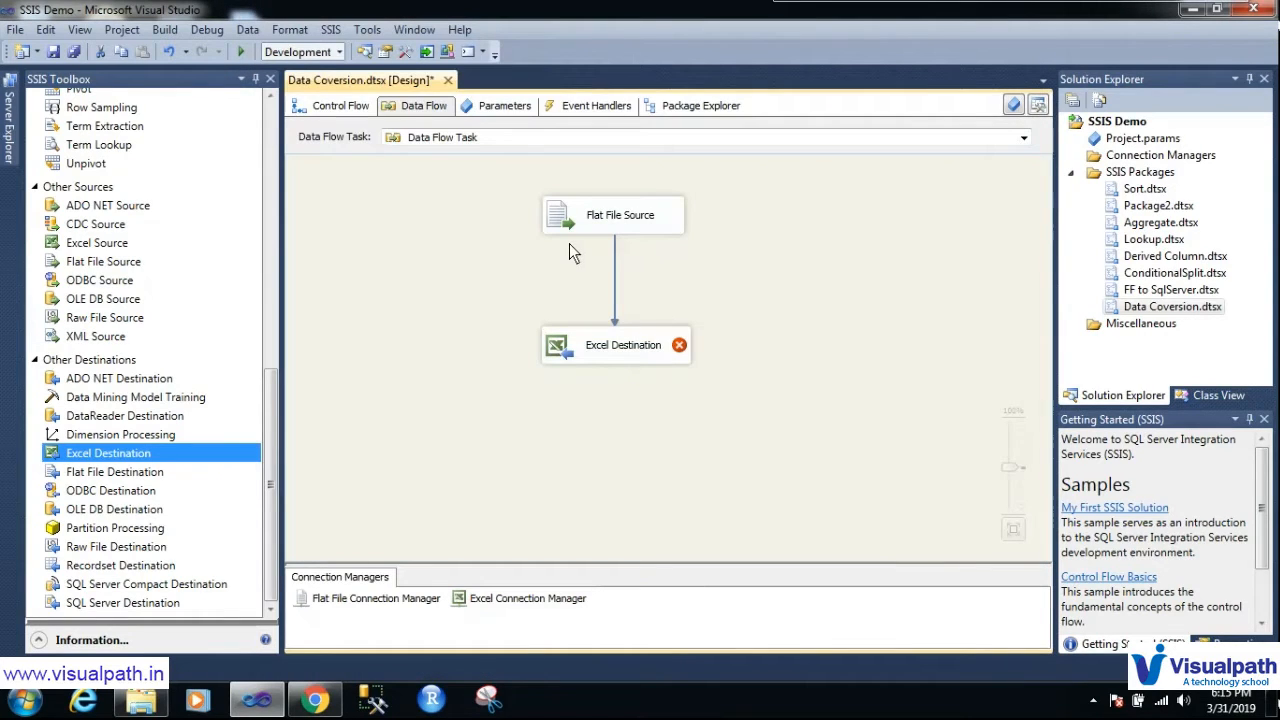
{"action": "key", "text": "ctrl+shift+d"}
{"action": "mouse_move", "coordinate": [555, 193]}
{"action": "left_mouse_down"}
{"action": "mouse_move", "coordinate": [491, 263]}
{"action": "mouse_move", "coordinate": [729, 200]}
{"action": "mouse_move", "coordinate": [452, 195]}
{"action": "left_mouse_up"}
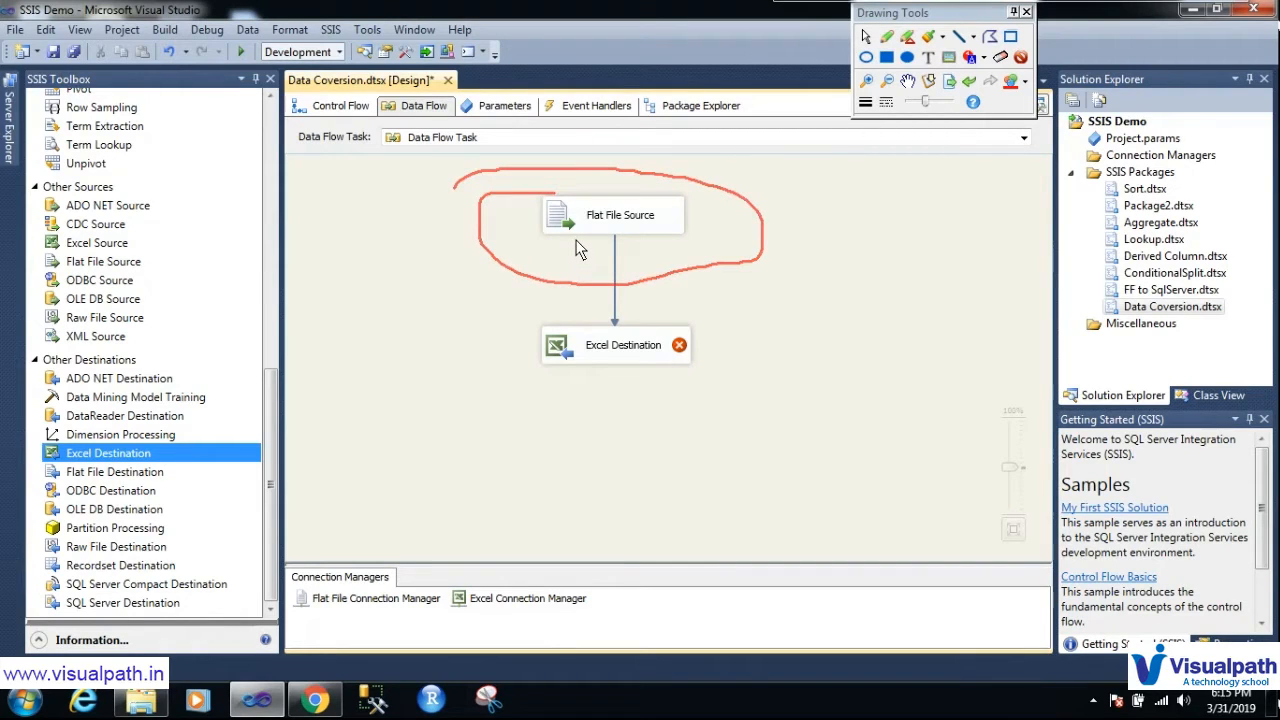
{"action": "mouse_move", "coordinate": [866, 200]}
{"action": "left_mouse_down"}
{"action": "mouse_move", "coordinate": [763, 233]}
{"action": "mouse_move", "coordinate": [825, 250]}
{"action": "left_mouse_up"}
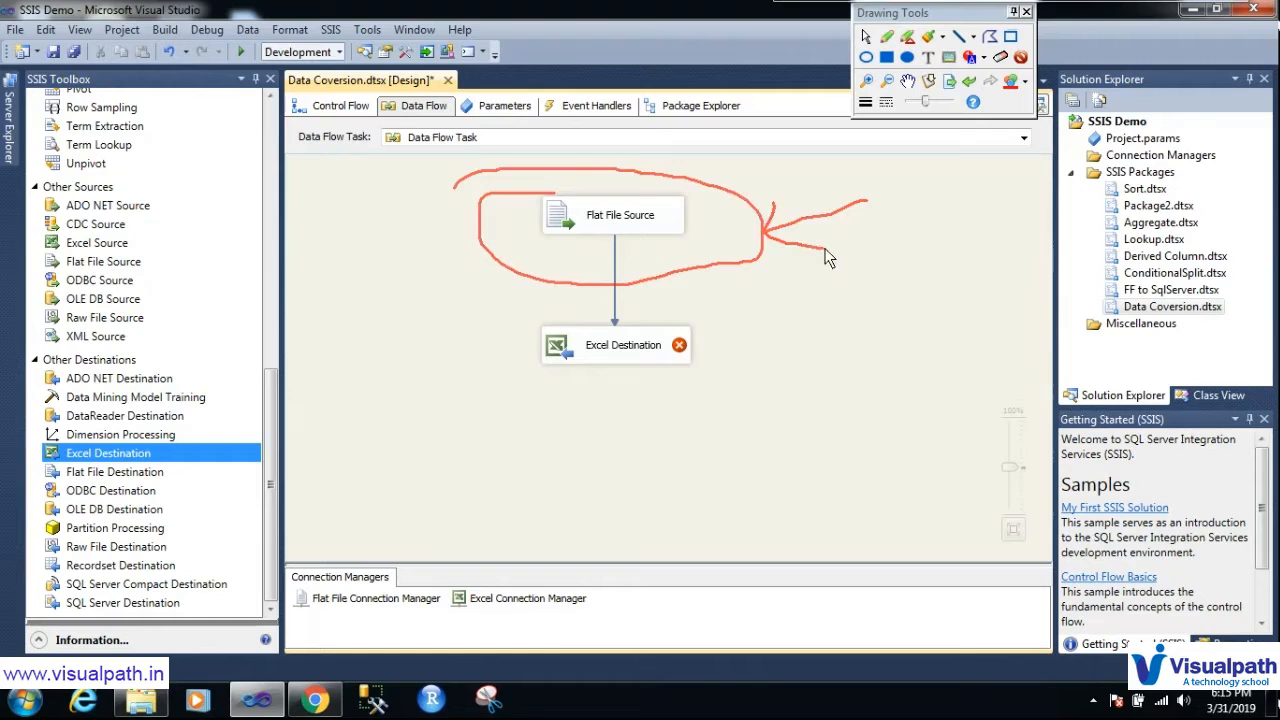
{"action": "left_click_drag", "start_coordinate": [704, 351], "coordinate": [827, 323]}
{"action": "left_click_drag", "start_coordinate": [698, 366], "coordinate": [744, 380]}
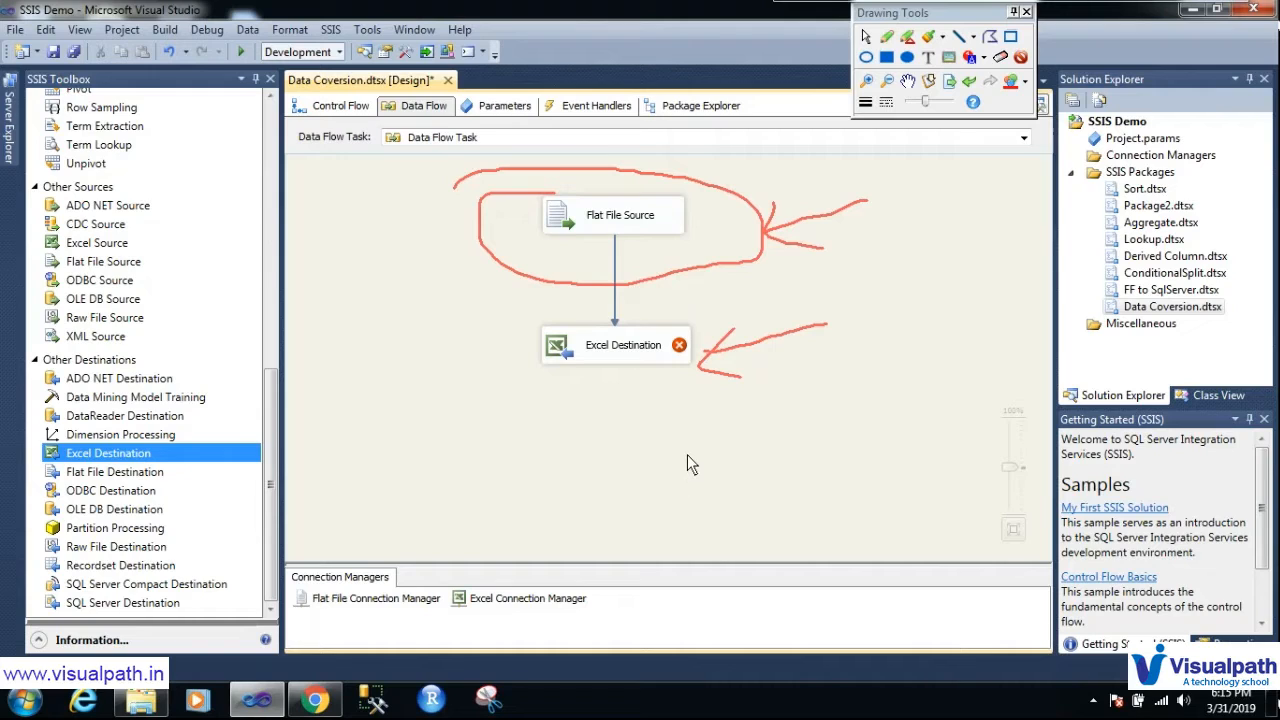
{"action": "key", "text": "Escape"}
Move the Excel Destination lower on the data flow and delete its connection from the Flat File Source
{"action": "left_click", "coordinate": [625, 352]}
{"action": "left_click_drag", "start_coordinate": [625, 350], "coordinate": [630, 394]}
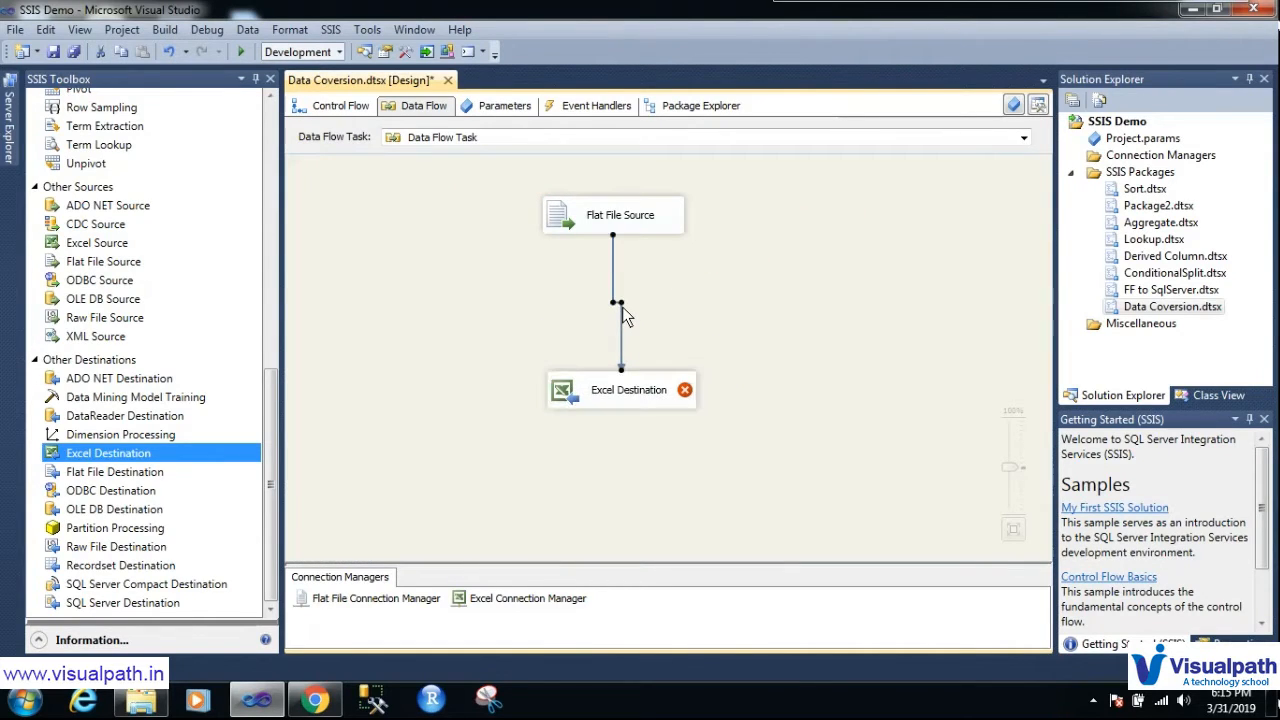
{"action": "key", "text": "Delete"}
Add a Data Conversion transformation above the Excel Destination and connect the Flat File Source's data output to it
{"action": "left_click_drag", "start_coordinate": [268, 447], "coordinate": [243, 160]}
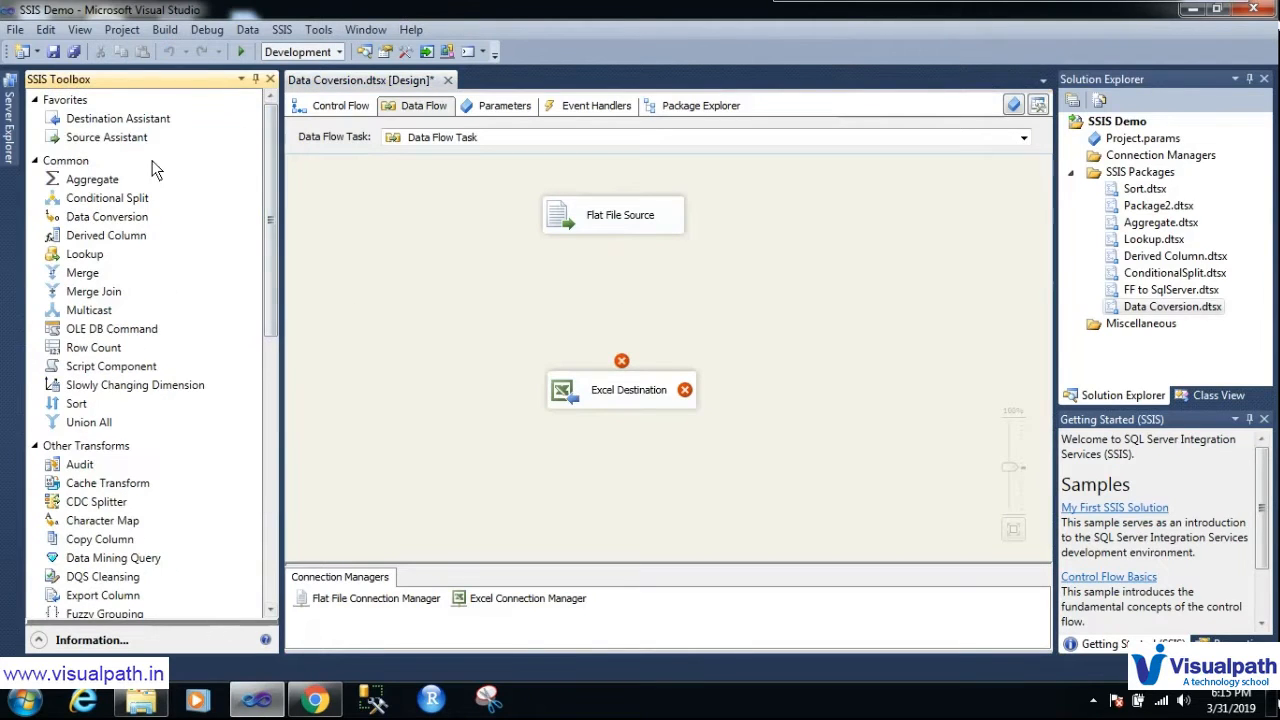
{"action": "left_click_drag", "start_coordinate": [85, 230], "coordinate": [552, 296]}
{"action": "left_click", "coordinate": [630, 227]}
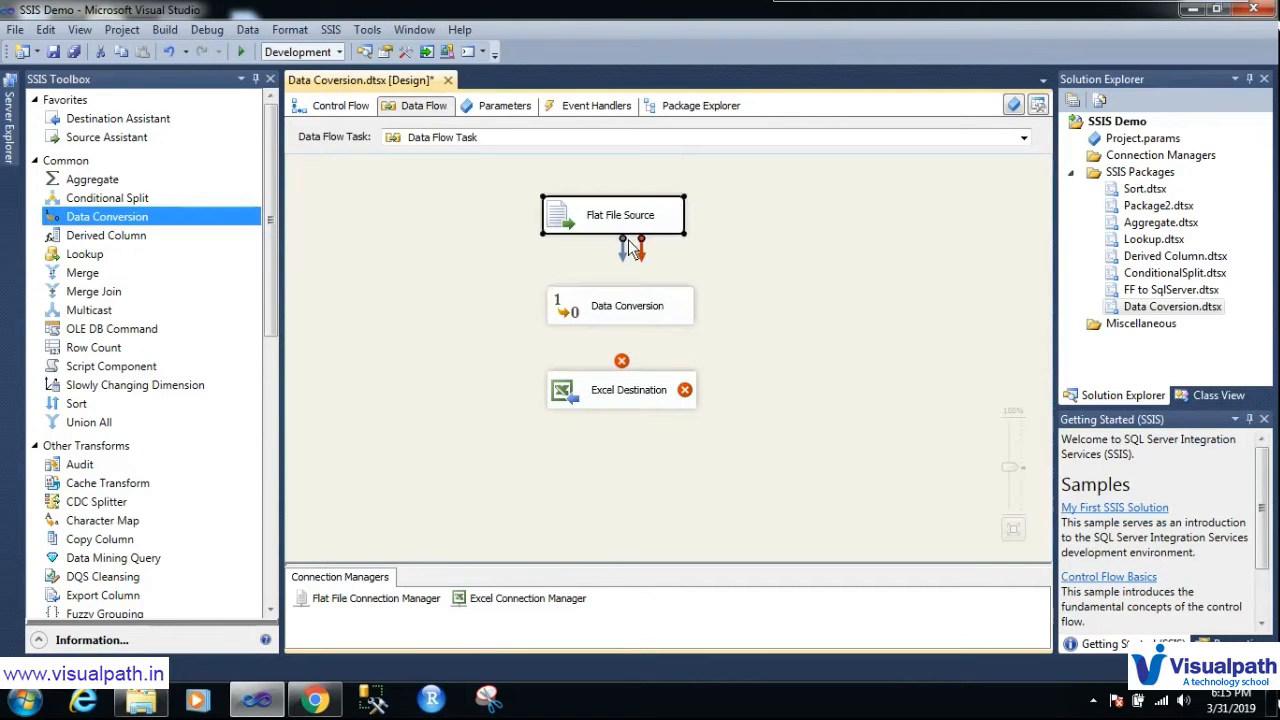
{"action": "left_click_drag", "start_coordinate": [622, 250], "coordinate": [574, 303]}
Select all available input columns in the Data Conversion transformation and confirm it
{"action": "double_click", "coordinate": [574, 303]}
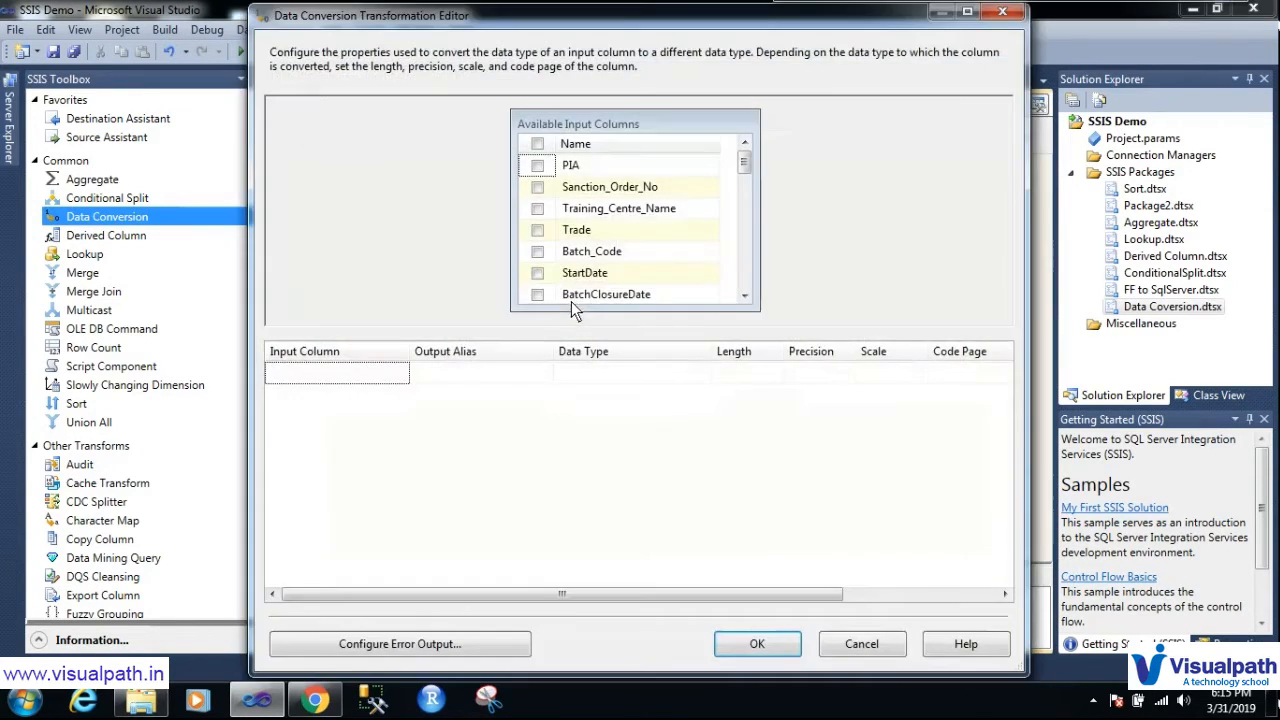
{"action": "left_click", "coordinate": [537, 144]}
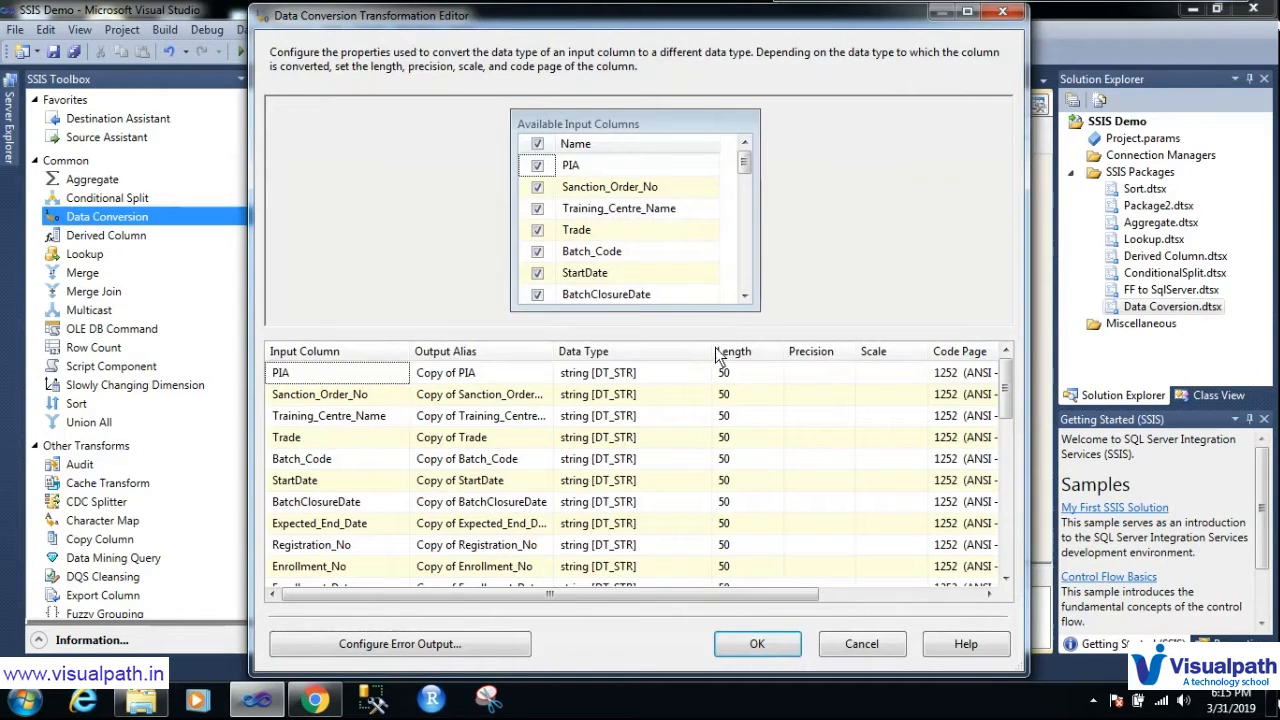
{"action": "left_click_drag", "start_coordinate": [714, 352], "coordinate": [836, 345]}
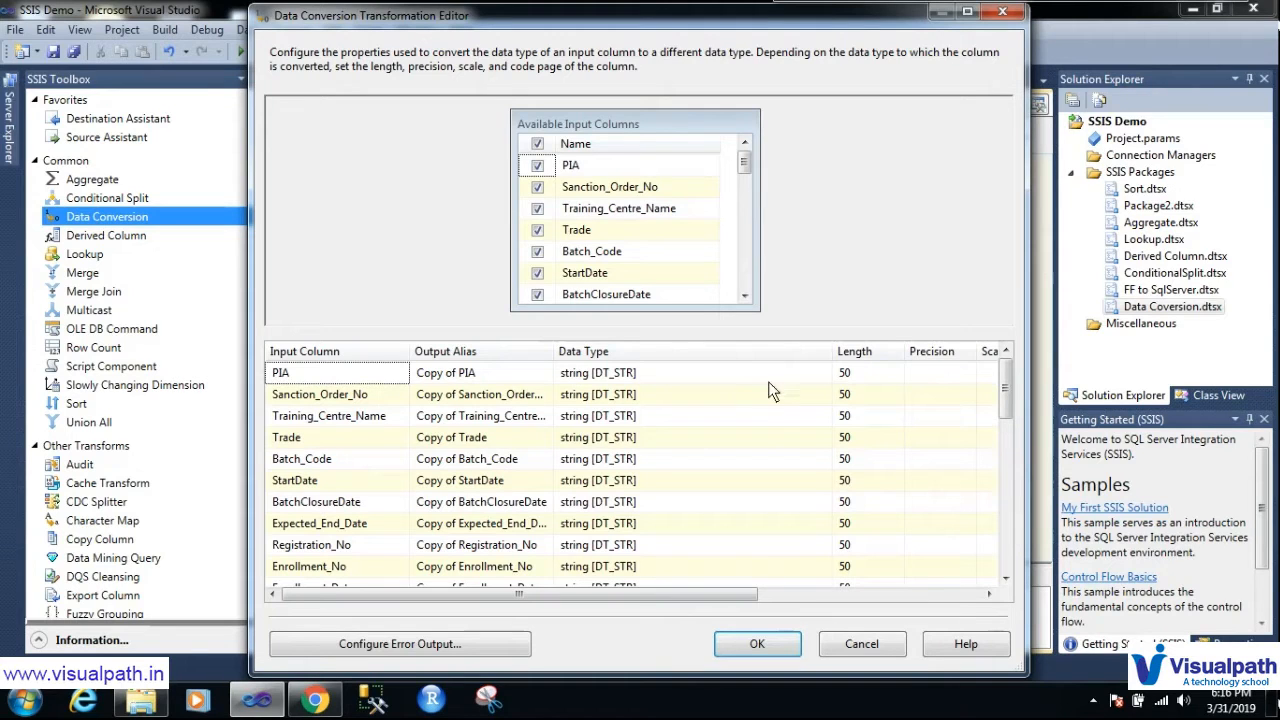
{"action": "left_click", "coordinate": [757, 644]}
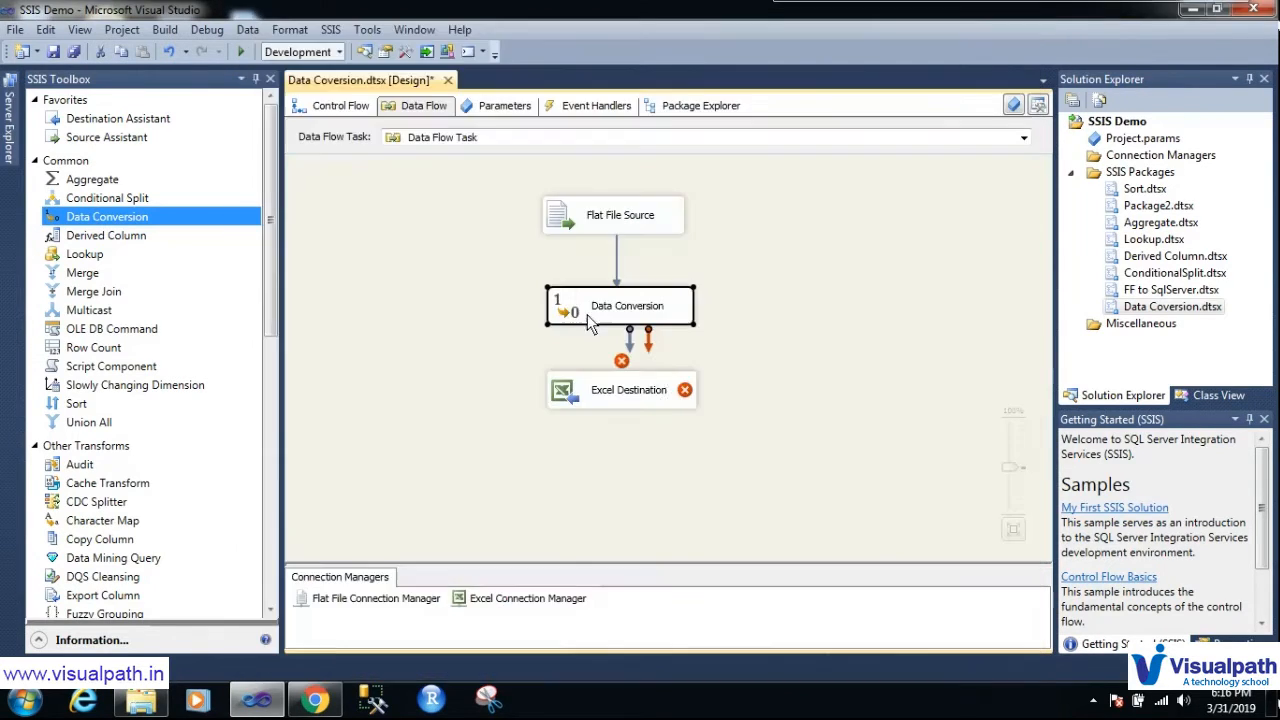
Examine the Excel Destination's mappings down to the Training_Nature column, comparing input and destination data types
{"action": "double_click", "coordinate": [661, 396]}
{"action": "left_click", "coordinate": [302, 142]}
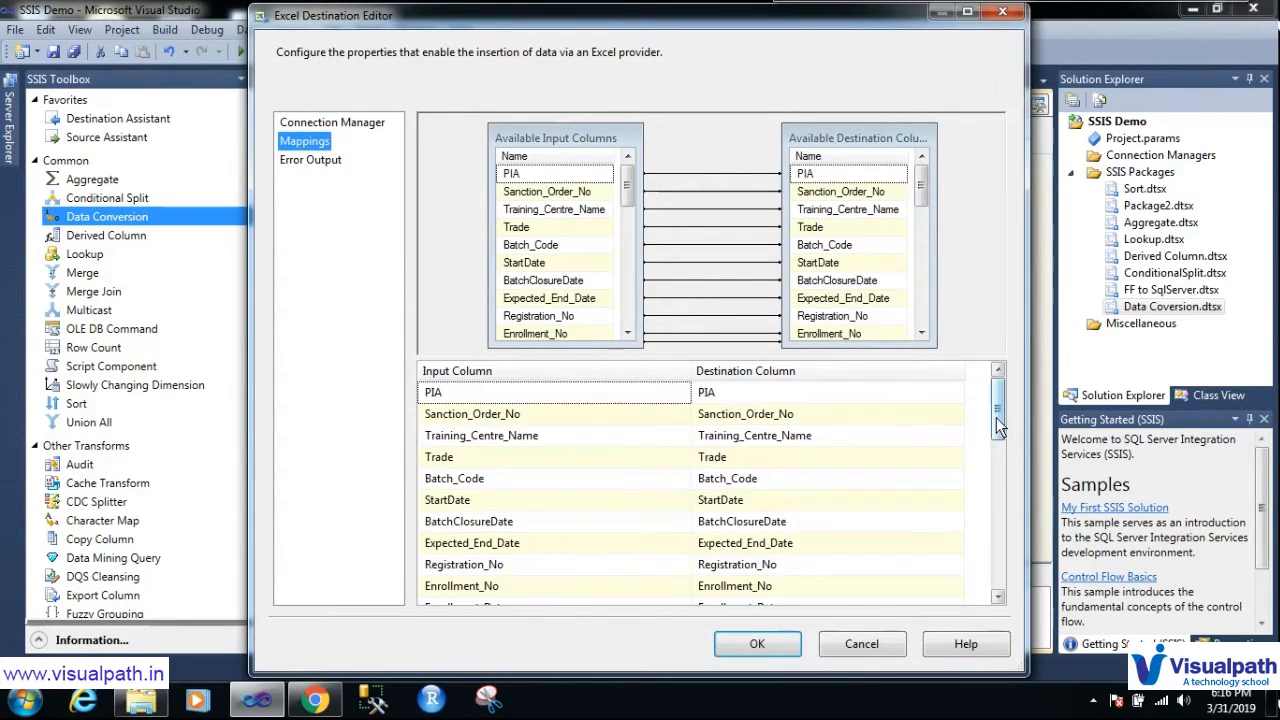
{"action": "left_click_drag", "start_coordinate": [998, 405], "coordinate": [998, 490]}
{"action": "mouse_move", "coordinate": [481, 446]}
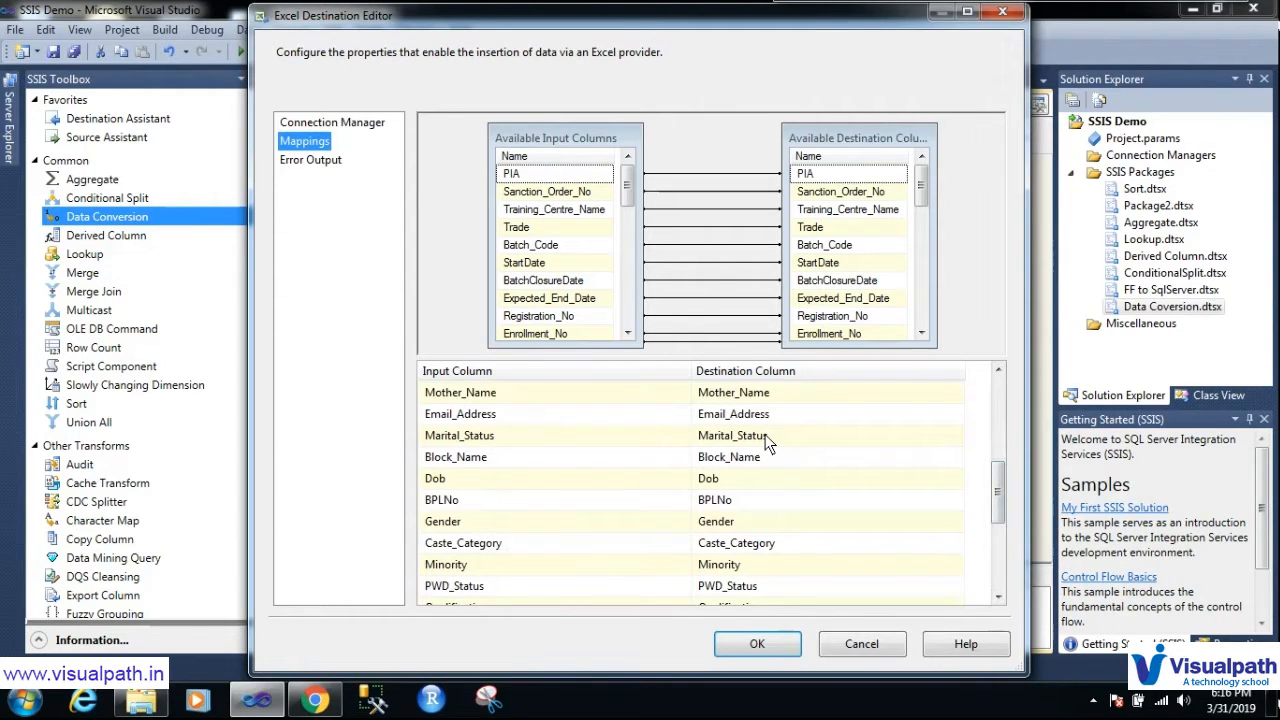
{"action": "mouse_move", "coordinate": [766, 440]}
{"action": "left_click_drag", "start_coordinate": [1001, 481], "coordinate": [1000, 545]}
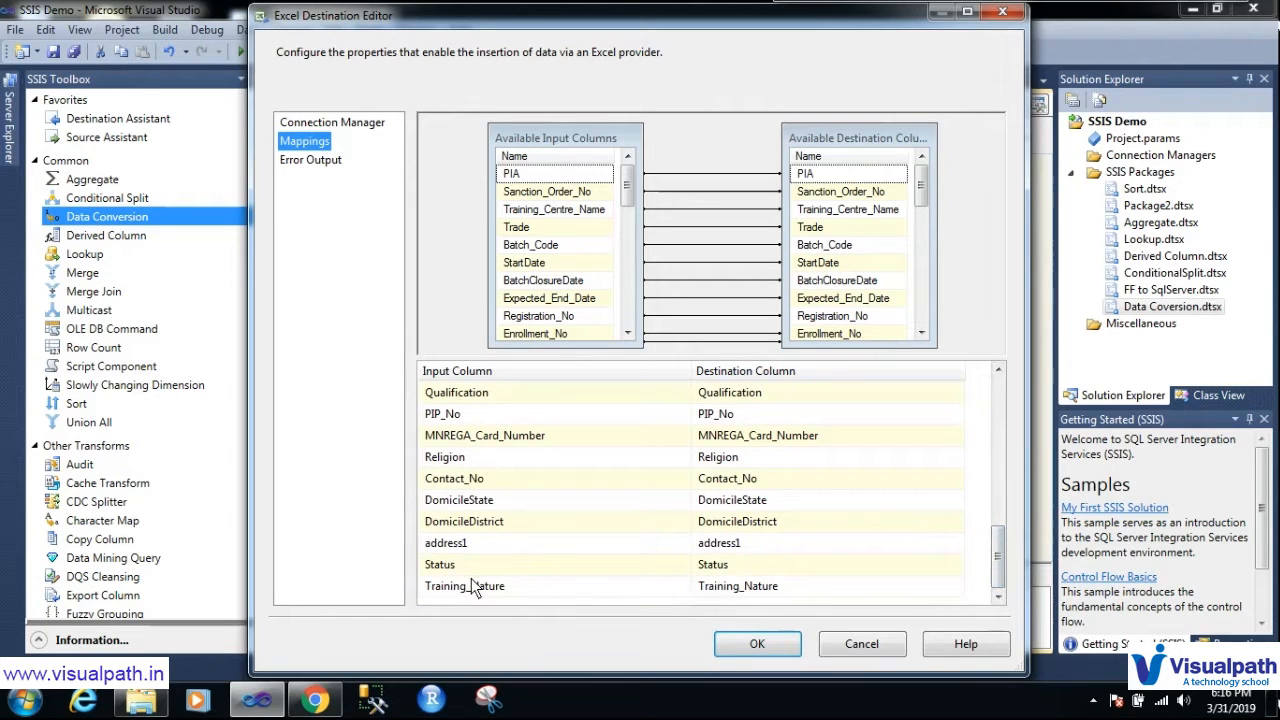
{"action": "mouse_move", "coordinate": [470, 588]}
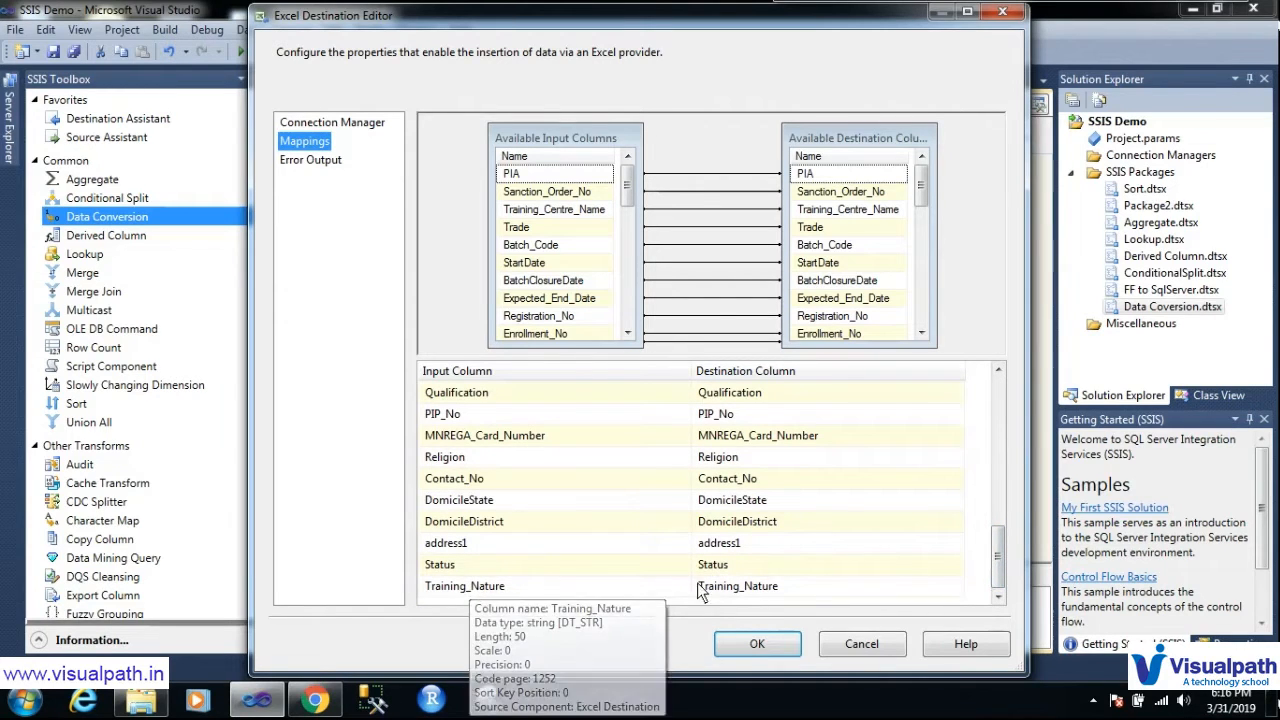
{"action": "mouse_move", "coordinate": [735, 601]}
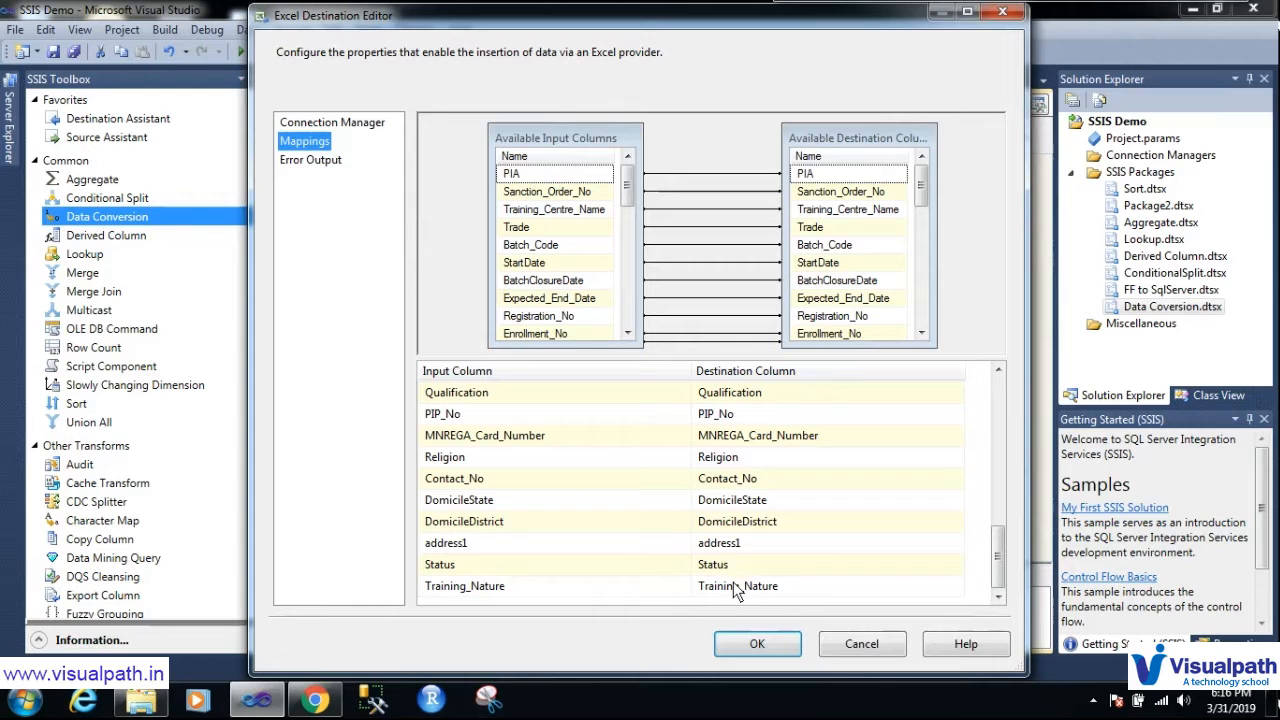
{"action": "mouse_move", "coordinate": [735, 591]}
{"action": "left_click", "coordinate": [733, 637]}
Reopen the Data Conversion transformation and set the PIA column's data type to Unicode text stream [DT_NTEXT]
{"action": "double_click", "coordinate": [623, 306]}
{"action": "left_click_drag", "start_coordinate": [711, 352], "coordinate": [843, 356]}
{"action": "left_click", "coordinate": [808, 376]}
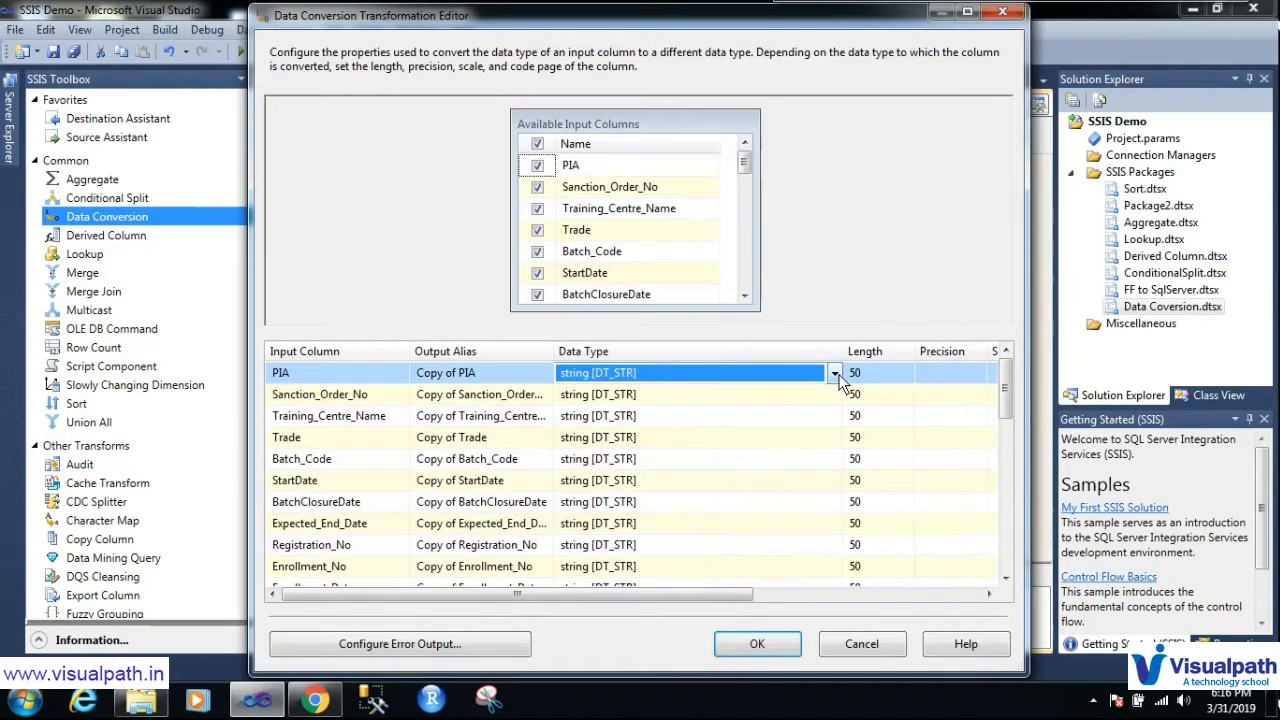
{"action": "left_click", "coordinate": [834, 373]}
{"action": "left_click", "coordinate": [750, 494]}
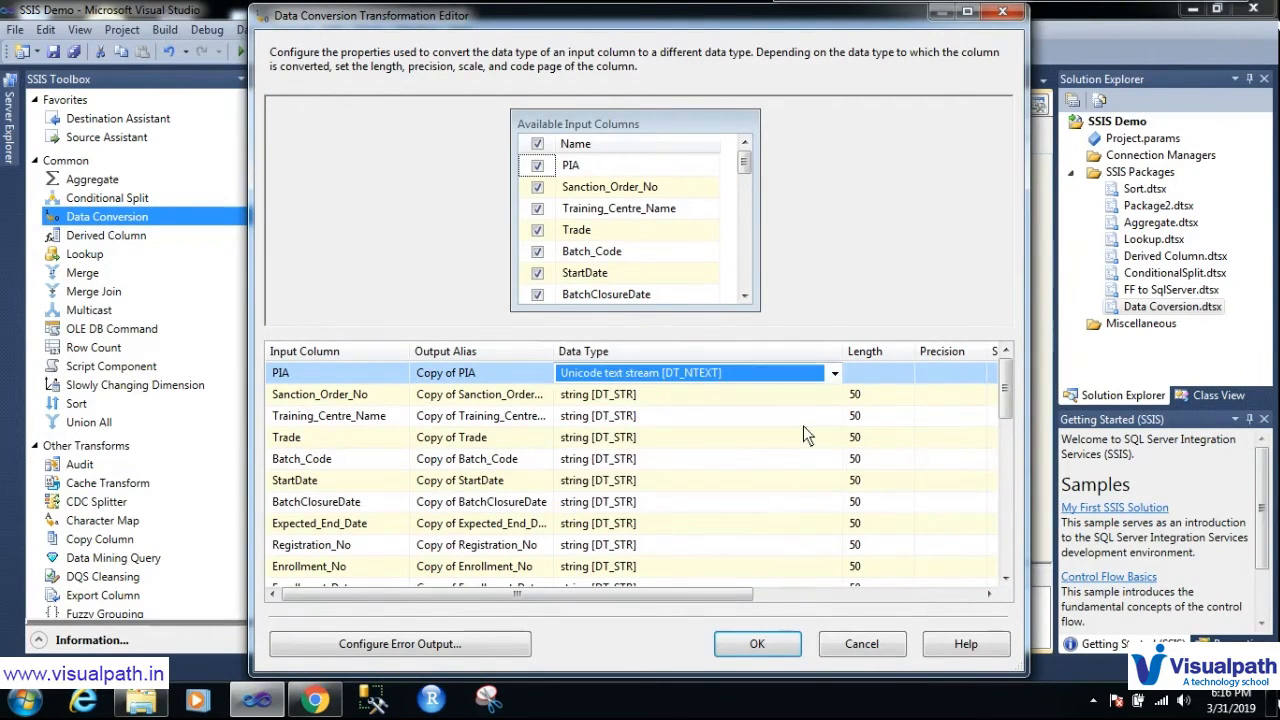
Set the Sanction_Order_No column's data type to Unicode text stream [DT_NTEXT]
{"action": "left_click", "coordinate": [834, 373]}
{"action": "left_click", "coordinate": [834, 394]}
{"action": "left_click", "coordinate": [834, 394]}
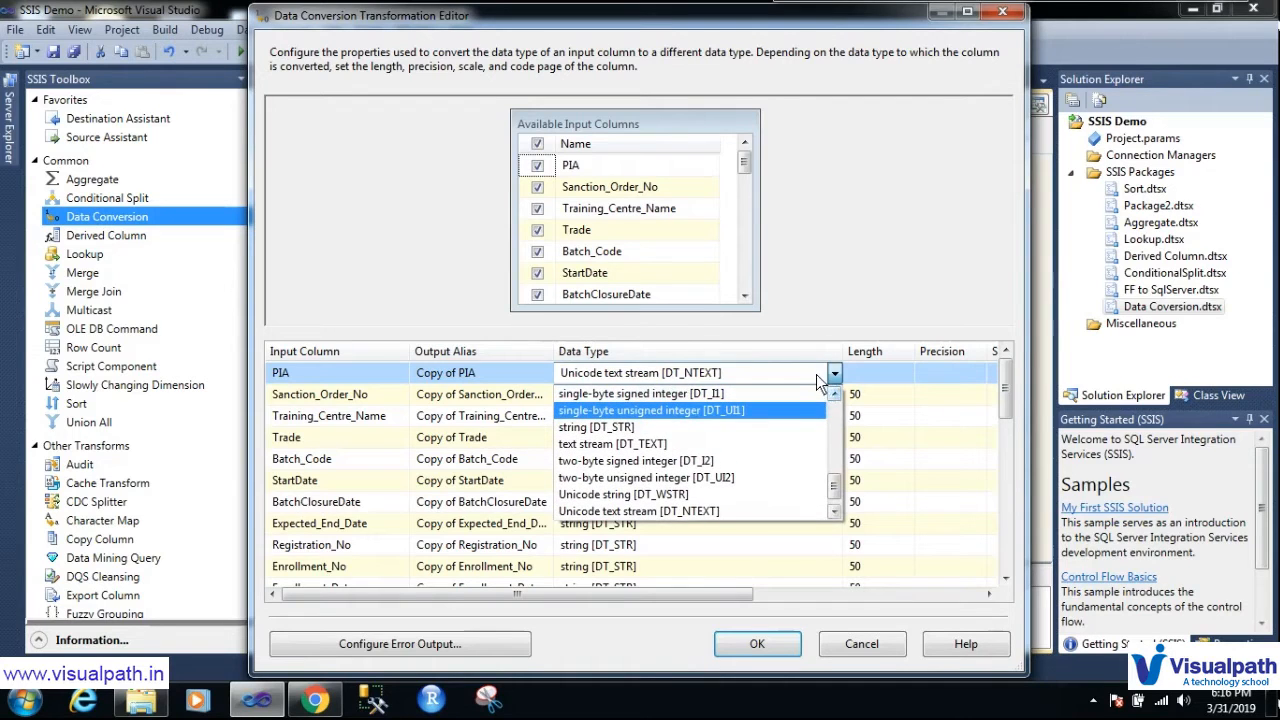
{"action": "left_click", "coordinate": [812, 383]}
{"action": "left_click", "coordinate": [812, 393]}
{"action": "left_click", "coordinate": [834, 394]}
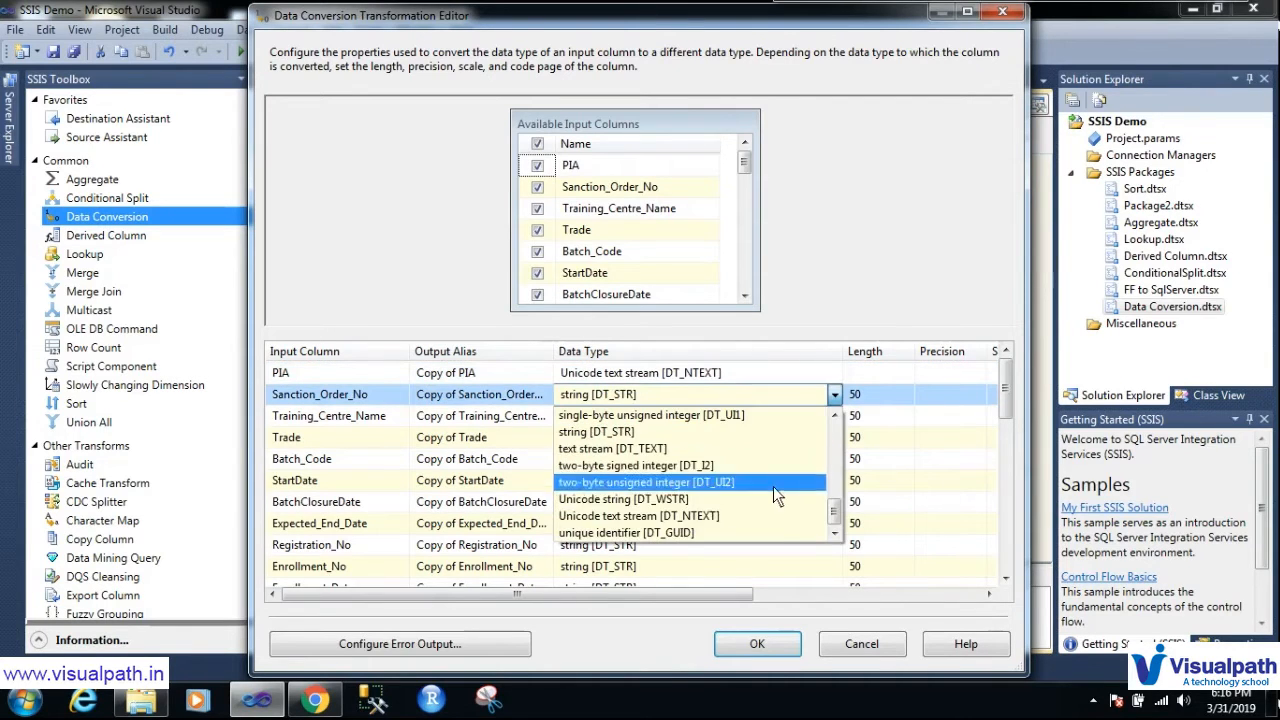
{"action": "left_click", "coordinate": [773, 517]}
Set the data type of Training_Centre_Name, Trade and Batch_Code to Unicode text stream [DT_NTEXT]
{"action": "left_click", "coordinate": [815, 417]}
{"action": "left_click", "coordinate": [834, 416]}
{"action": "left_click", "coordinate": [790, 537]}
{"action": "left_click", "coordinate": [815, 437]}
{"action": "left_click", "coordinate": [834, 437]}
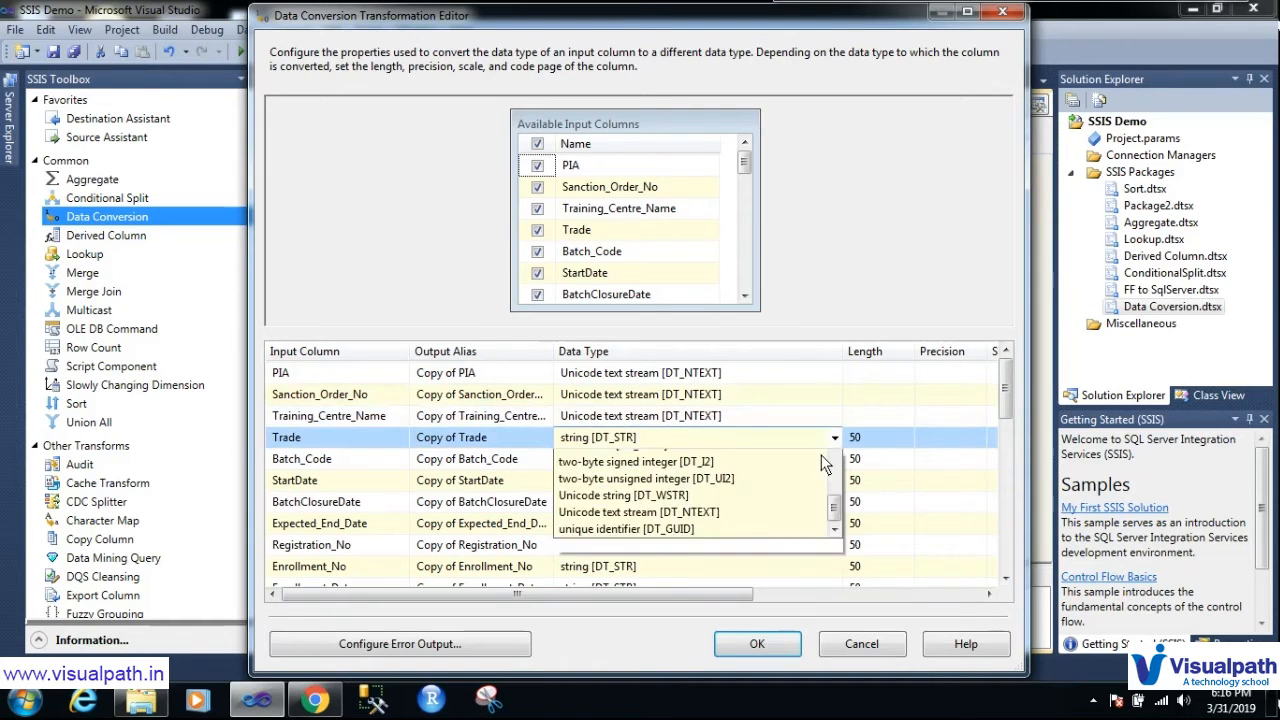
{"action": "left_click", "coordinate": [795, 559]}
{"action": "left_click", "coordinate": [815, 459]}
{"action": "left_click", "coordinate": [834, 459]}
{"action": "left_click", "coordinate": [775, 580]}
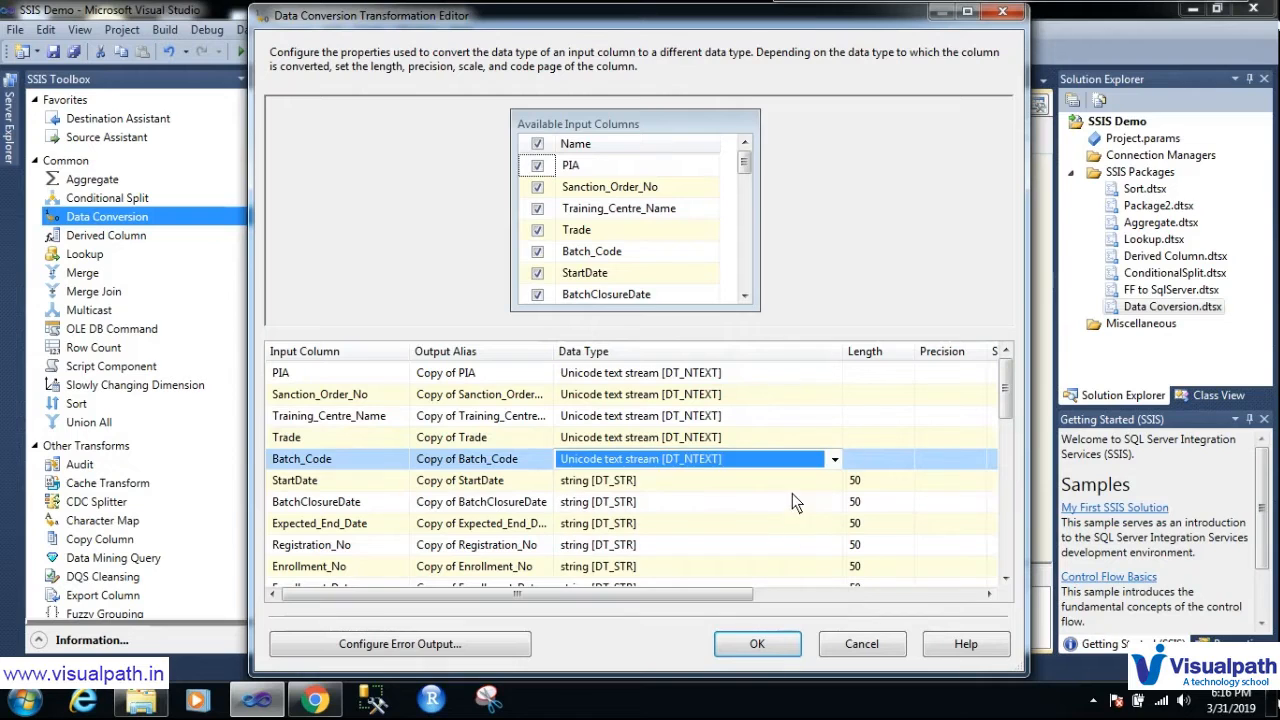
Set the data type of StartDate and BatchClosureDate to Unicode text stream [DT_NTEXT]
{"action": "left_click", "coordinate": [792, 481]}
{"action": "left_click", "coordinate": [828, 482]}
{"action": "left_click", "coordinate": [834, 481]}
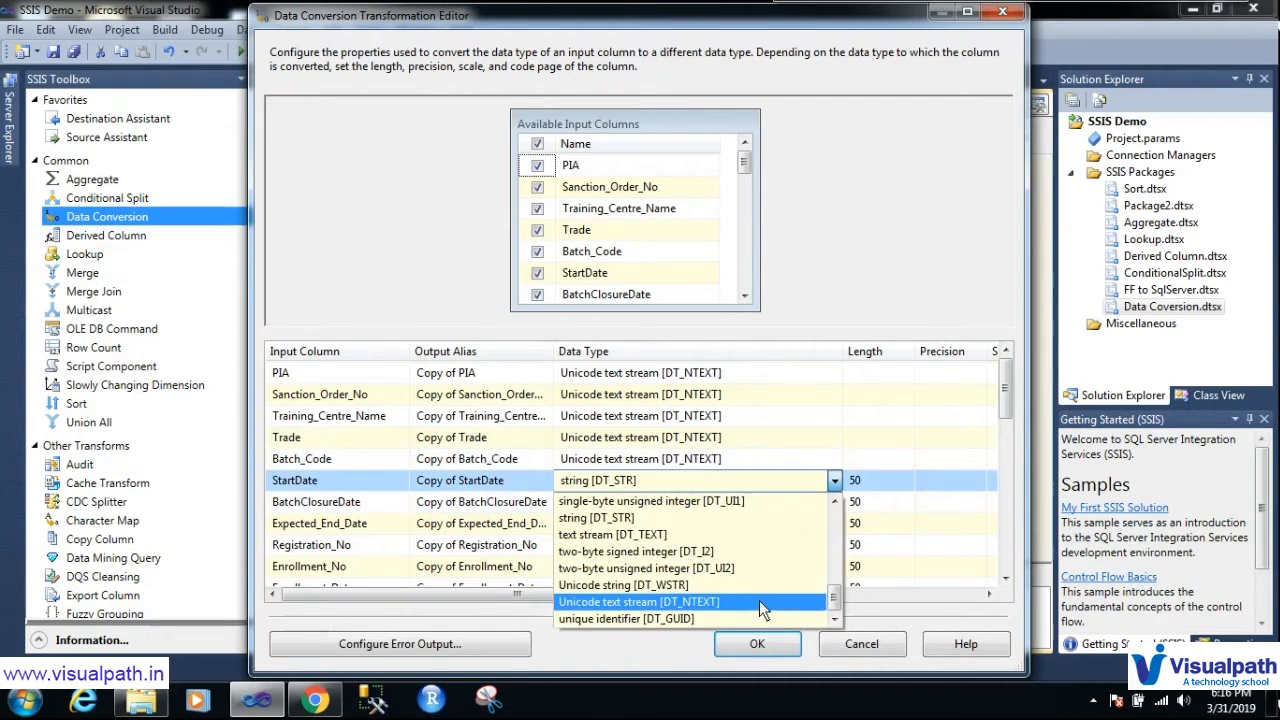
{"action": "left_click", "coordinate": [759, 600]}
{"action": "left_click", "coordinate": [802, 509]}
{"action": "left_click", "coordinate": [825, 512]}
{"action": "left_click", "coordinate": [832, 506]}
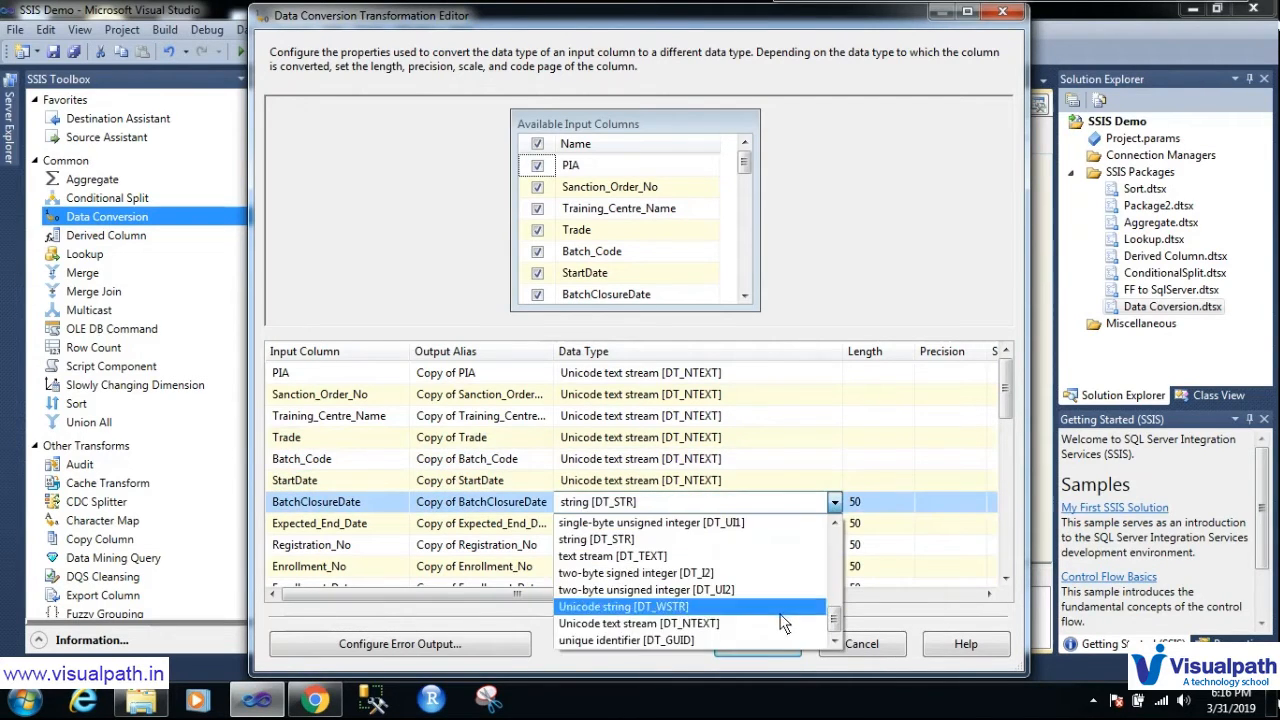
{"action": "left_click", "coordinate": [818, 608]}
Set the data type of Expected_End_Date and Registration_No to Unicode text stream [DT_NTEXT]
{"action": "left_click", "coordinate": [825, 525]}
{"action": "left_click", "coordinate": [834, 523]}
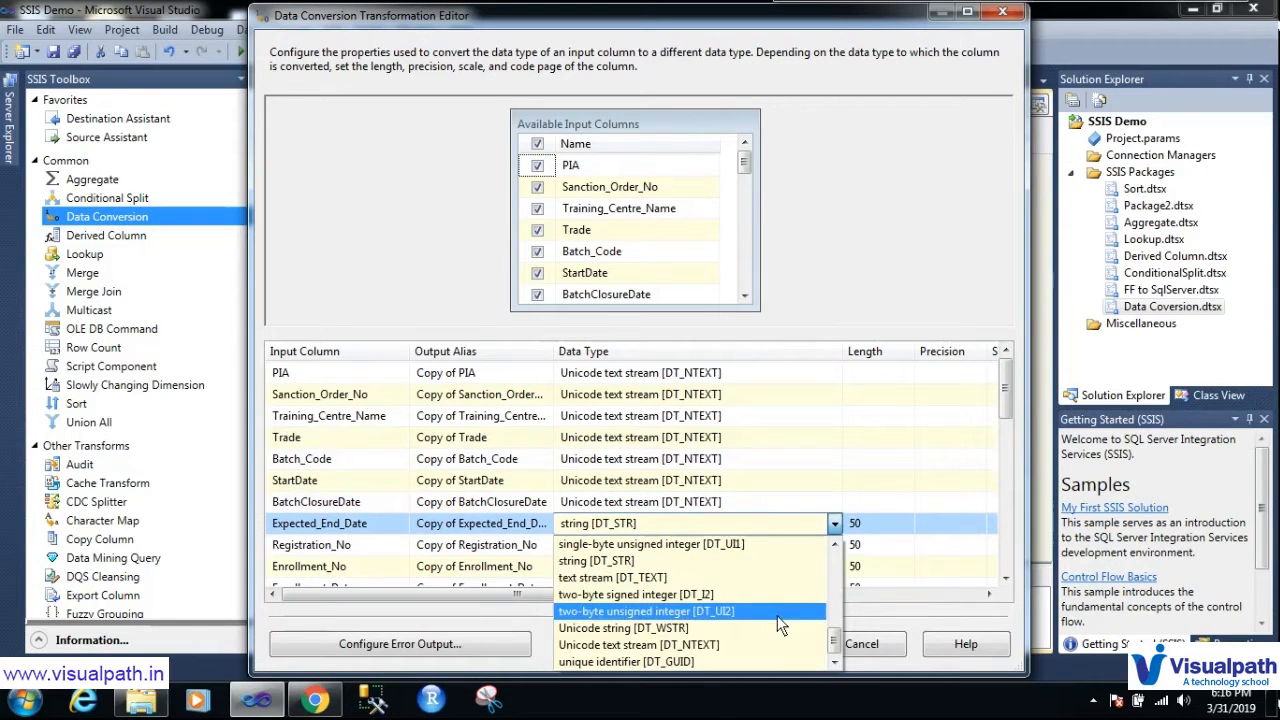
{"action": "left_click", "coordinate": [776, 641]}
{"action": "left_click", "coordinate": [815, 547]}
{"action": "left_click", "coordinate": [834, 545]}
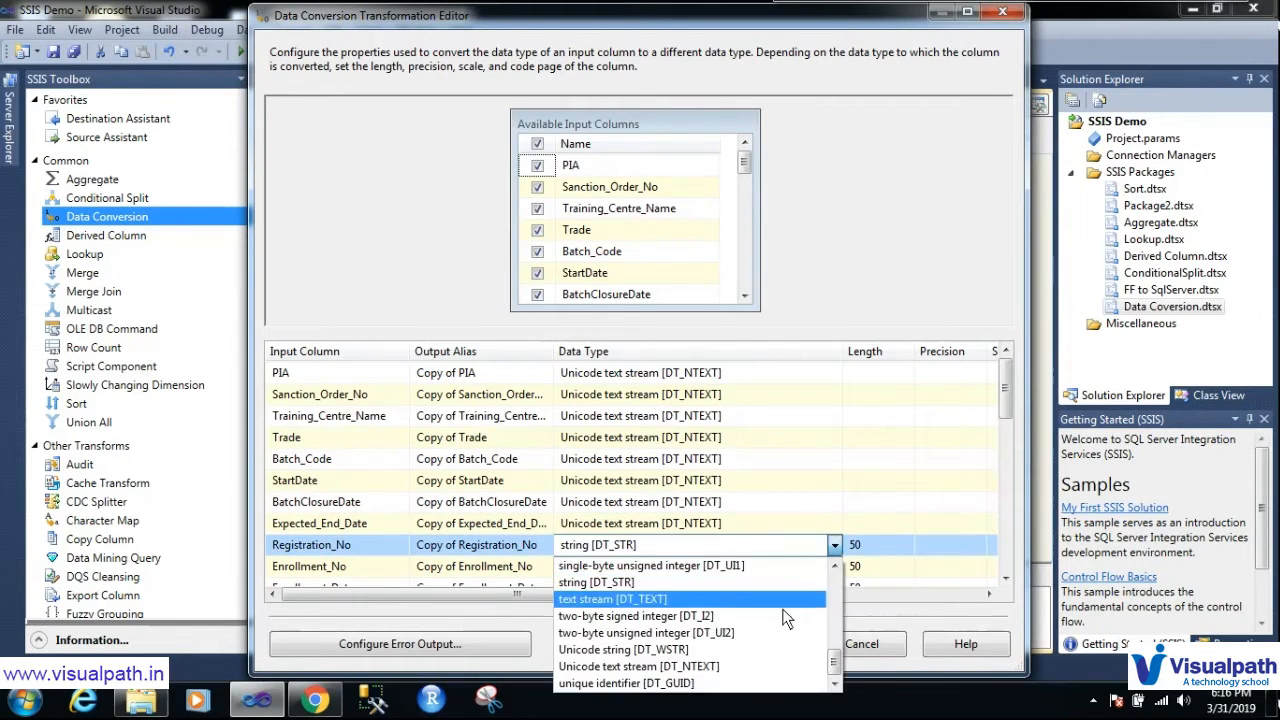
{"action": "left_click", "coordinate": [772, 665]}
Set the data type of Enrollment_No, Enrollment_Date and Candidate_Name to Unicode text stream [DT_NTEXT]
{"action": "left_click", "coordinate": [810, 566]}
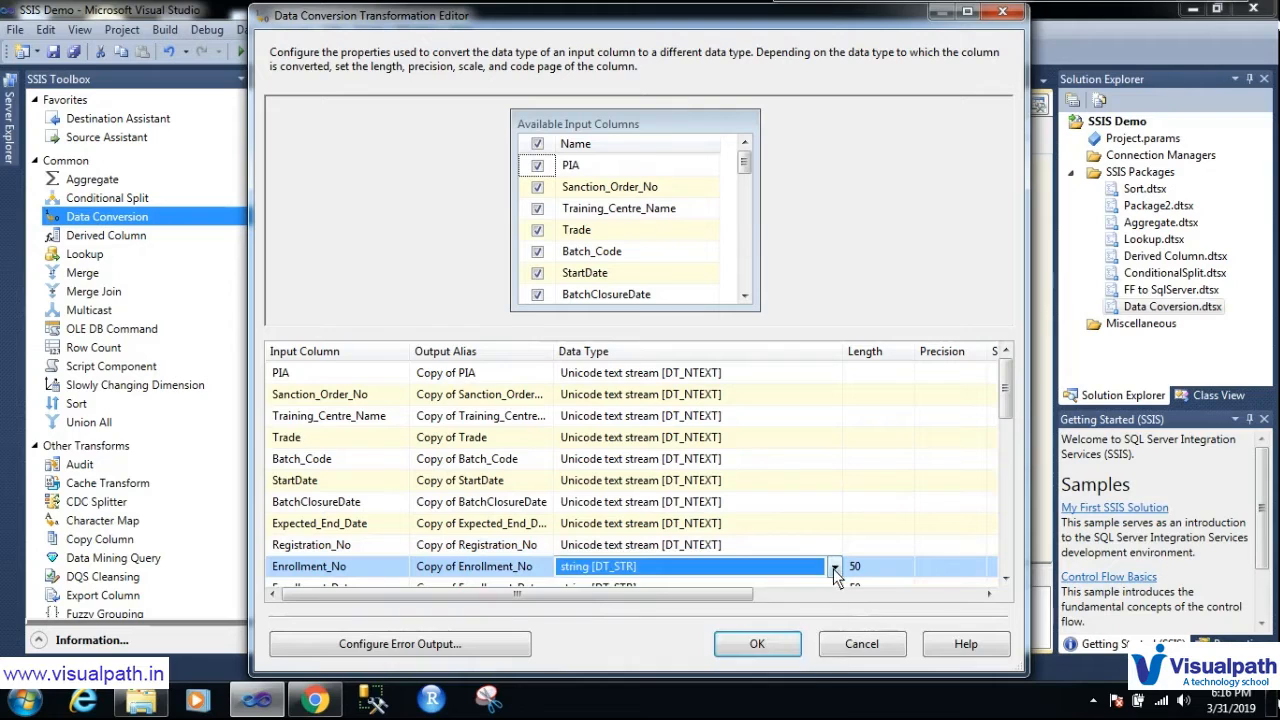
{"action": "left_click", "coordinate": [834, 567]}
{"action": "left_click", "coordinate": [748, 677]}
{"action": "key", "text": "Down"}
{"action": "left_click_drag", "start_coordinate": [1003, 400], "coordinate": [1002, 441]}
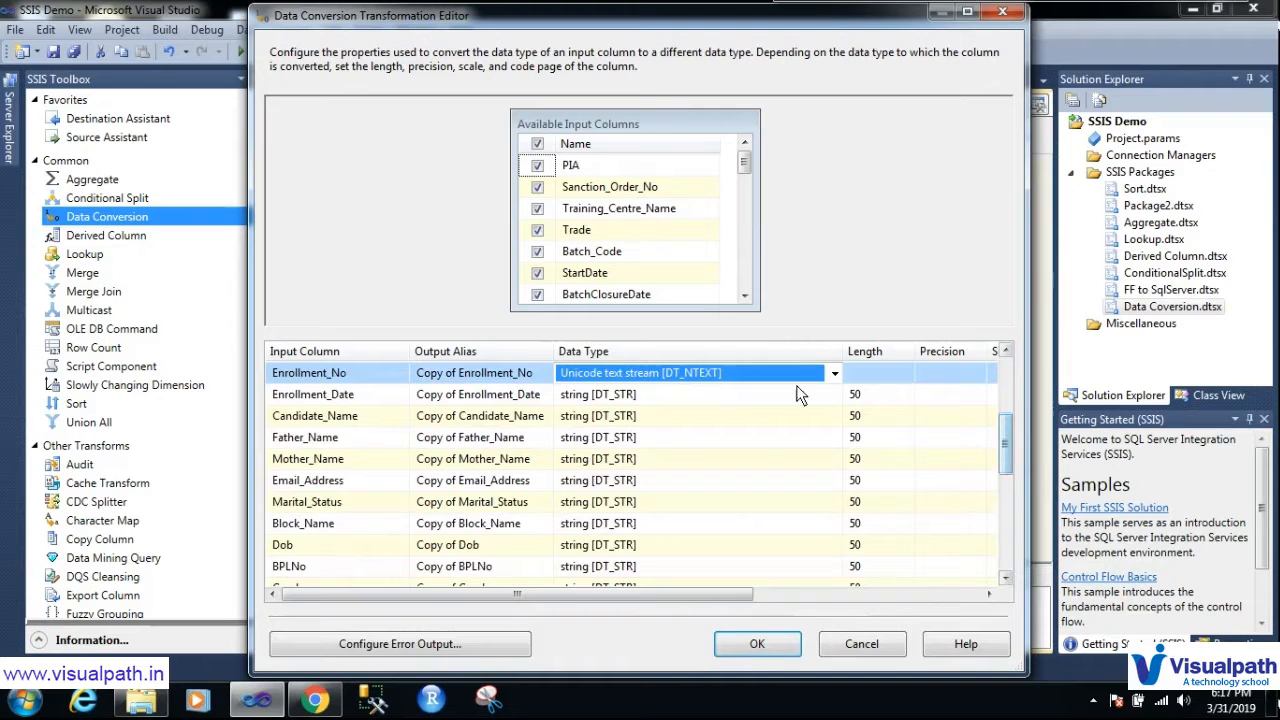
{"action": "left_click", "coordinate": [806, 395]}
{"action": "left_click", "coordinate": [802, 466]}
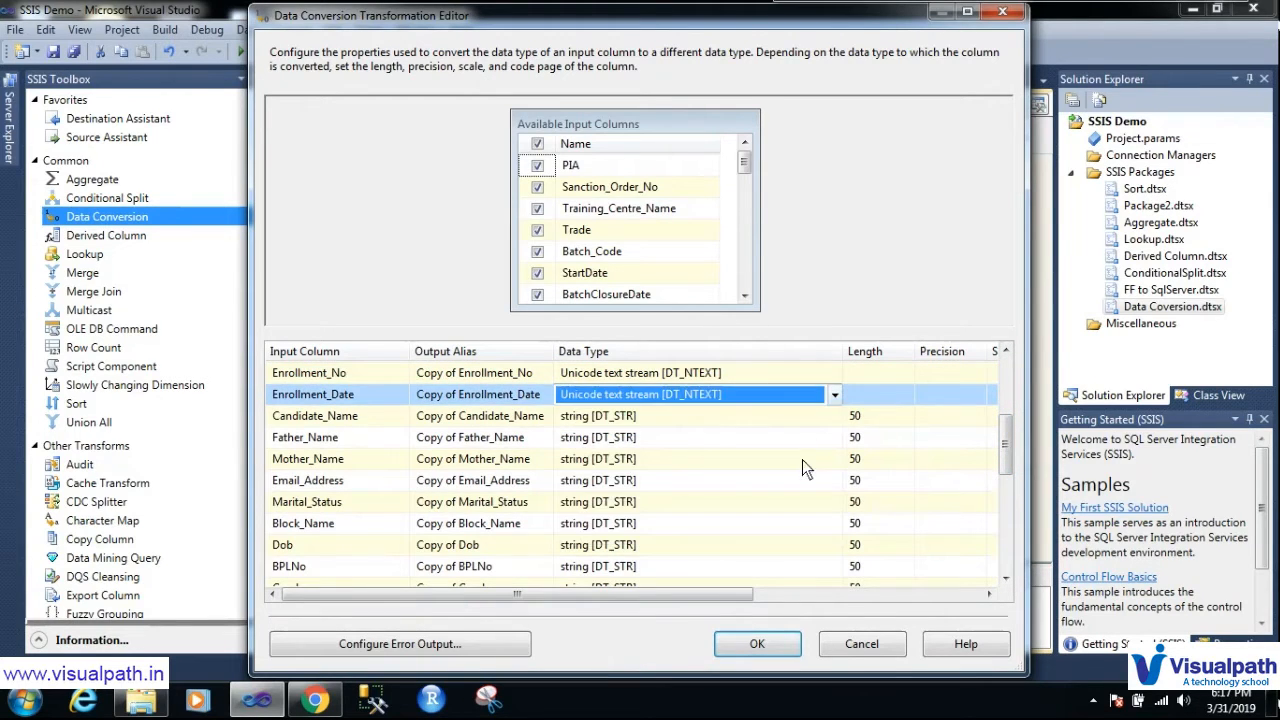
{"action": "left_click", "coordinate": [806, 416]}
{"action": "scroll", "coordinate": [811, 480], "scroll_direction": "up", "scroll_amount": 1}
{"action": "left_click", "coordinate": [811, 495]}
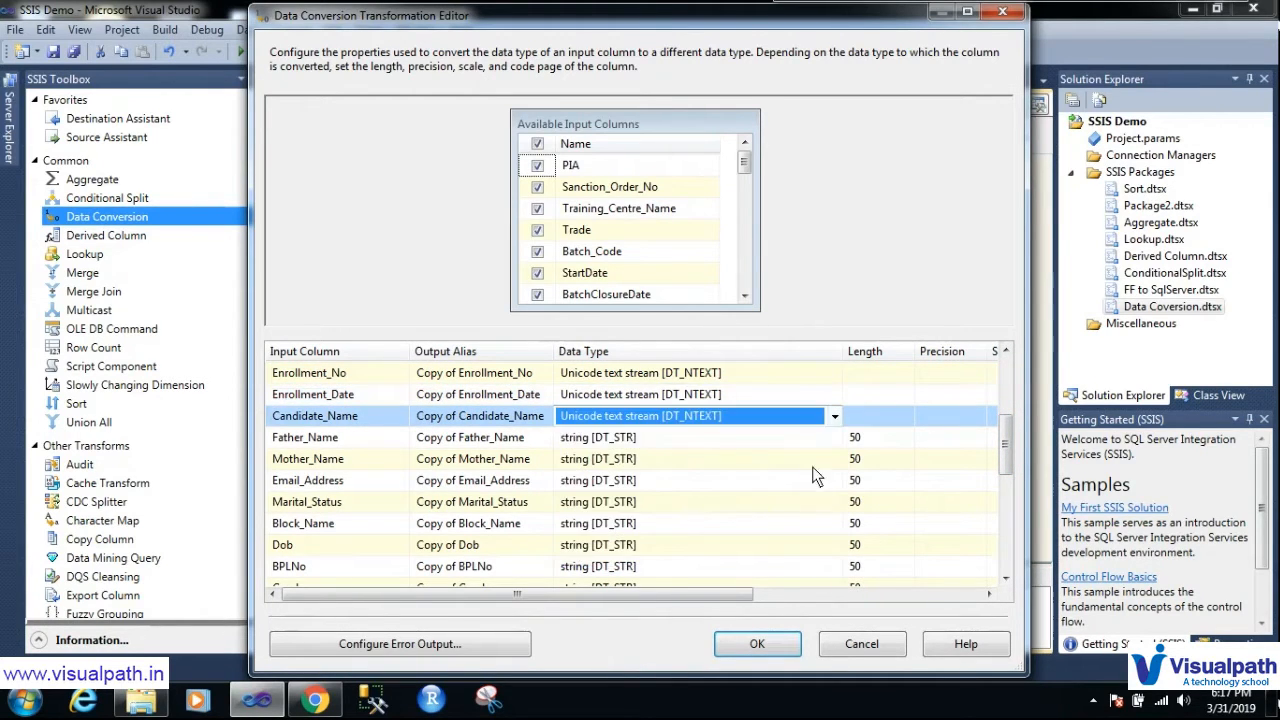
Set the data type of Father_Name, Mother_Name and Email_Address to Unicode text stream [DT_NTEXT]
{"action": "left_click", "coordinate": [831, 437]}
{"action": "left_click", "coordinate": [831, 437]}
{"action": "scroll", "coordinate": [816, 540], "scroll_direction": "up", "scroll_amount": 1}
{"action": "left_click", "coordinate": [816, 540]}
{"action": "left_click", "coordinate": [816, 458]}
{"action": "left_click", "coordinate": [816, 458]}
{"action": "scroll", "coordinate": [816, 540], "scroll_direction": "up", "scroll_amount": 1}
{"action": "left_click", "coordinate": [811, 579]}
{"action": "left_click", "coordinate": [827, 482]}
{"action": "left_click", "coordinate": [827, 482]}
{"action": "scroll", "coordinate": [790, 598], "scroll_direction": "up", "scroll_amount": 1}
{"action": "left_click", "coordinate": [790, 598]}
Set the data type of Marital_Status and Block_Name to Unicode text stream [DT_NTEXT]
{"action": "left_click", "coordinate": [828, 506]}
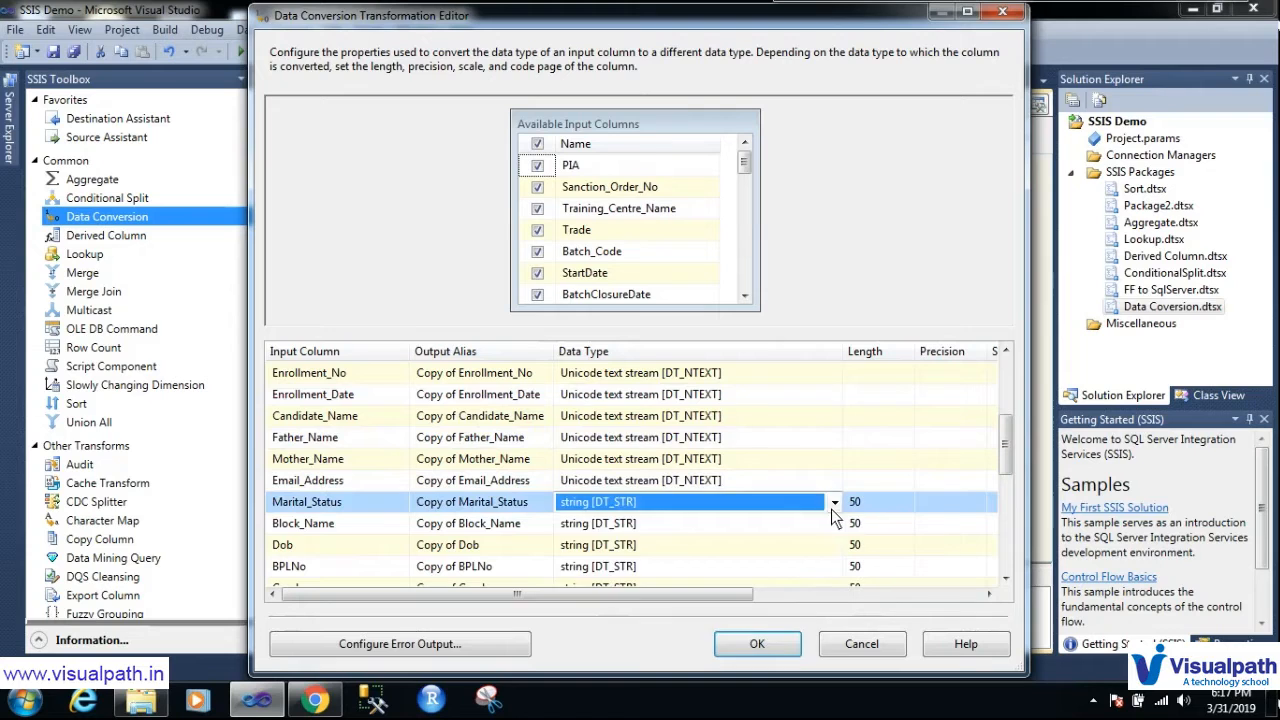
{"action": "left_click", "coordinate": [828, 506]}
{"action": "scroll", "coordinate": [810, 620], "scroll_direction": "up", "scroll_amount": 1}
{"action": "left_click", "coordinate": [810, 617]}
{"action": "left_click", "coordinate": [828, 526]}
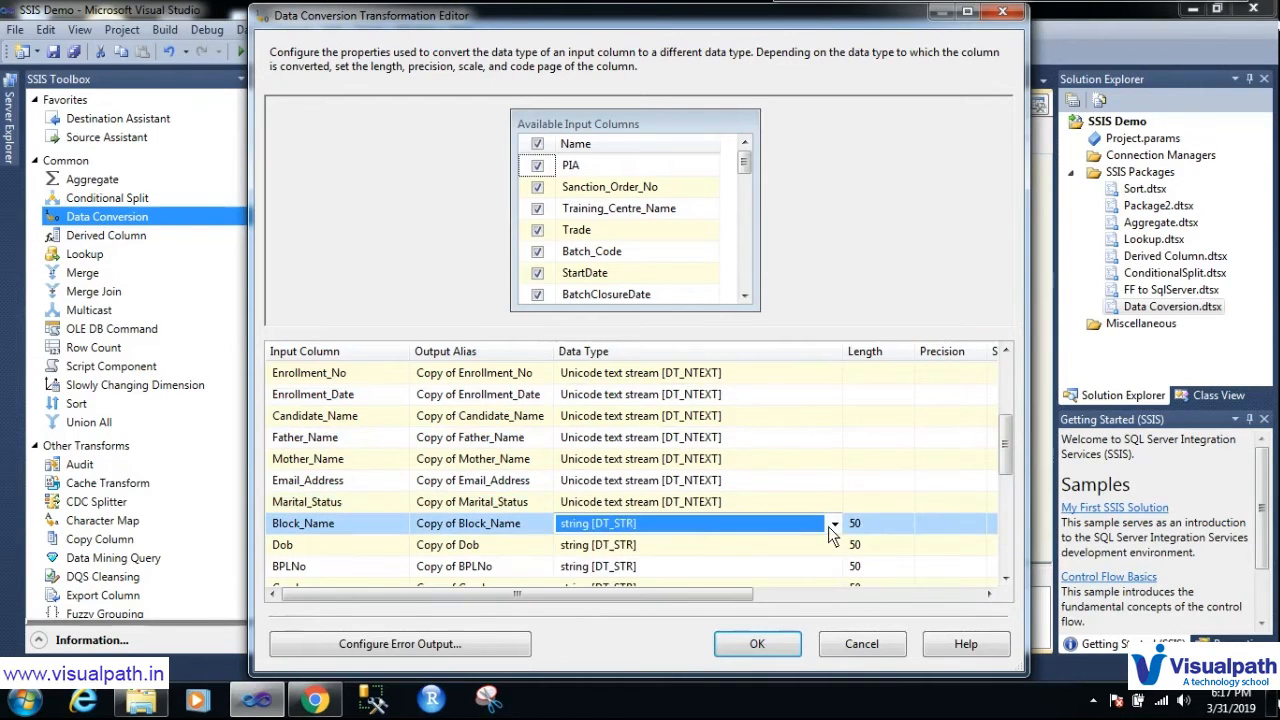
{"action": "left_click", "coordinate": [828, 527]}
{"action": "scroll", "coordinate": [803, 621], "scroll_direction": "up", "scroll_amount": 1}
{"action": "left_click", "coordinate": [794, 640]}
Set the data type of Dob and BPLNo to Unicode text stream [DT_NTEXT]
{"action": "left_click", "coordinate": [828, 548]}
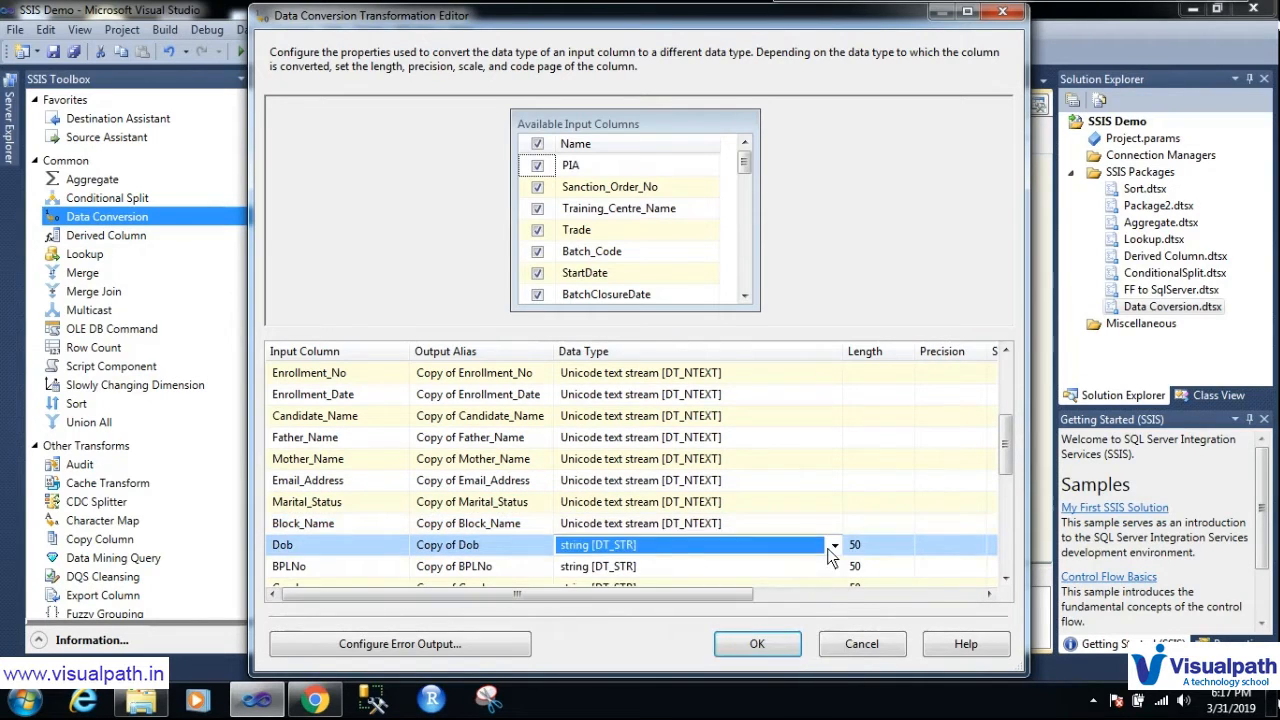
{"action": "left_click", "coordinate": [828, 548]}
{"action": "left_click", "coordinate": [790, 660]}
{"action": "left_click", "coordinate": [832, 566]}
{"action": "left_click", "coordinate": [832, 566]}
{"action": "left_click", "coordinate": [782, 689]}
Set the data type of Gender and Caste_Category to Unicode text stream [DT_NTEXT]
{"action": "left_click_drag", "start_coordinate": [1006, 464], "coordinate": [1004, 514]}
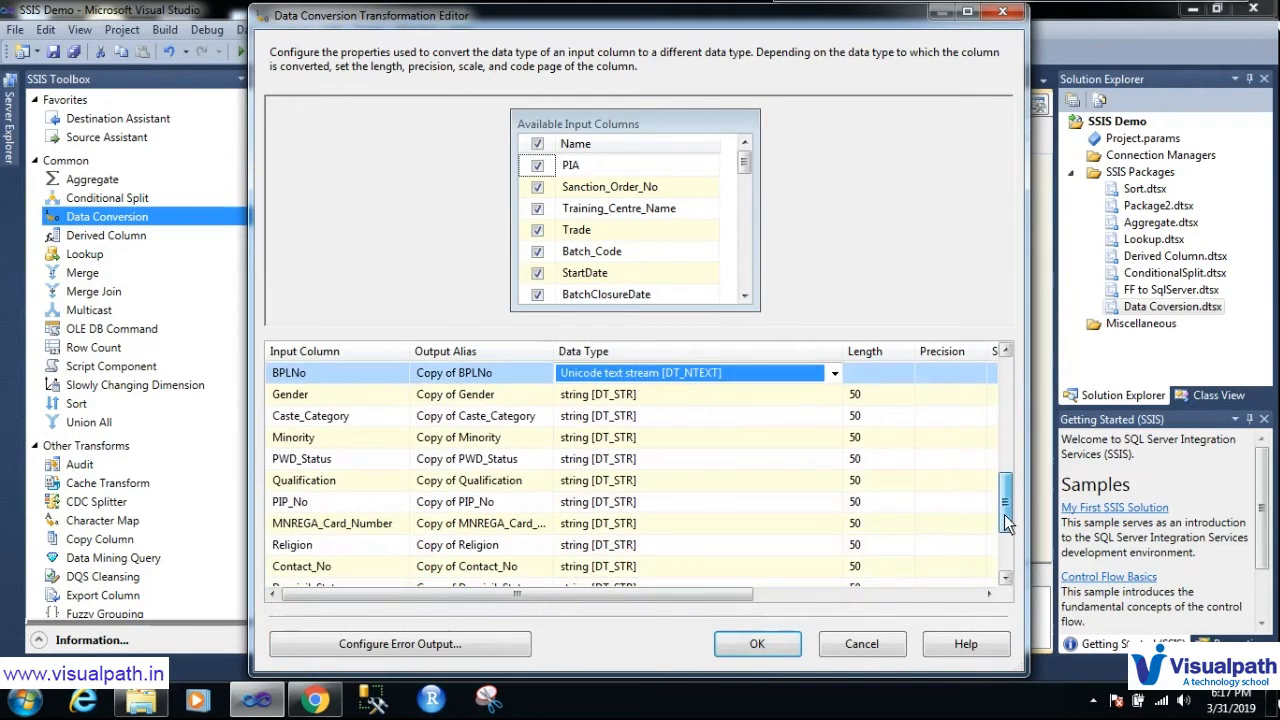
{"action": "left_click", "coordinate": [836, 396]}
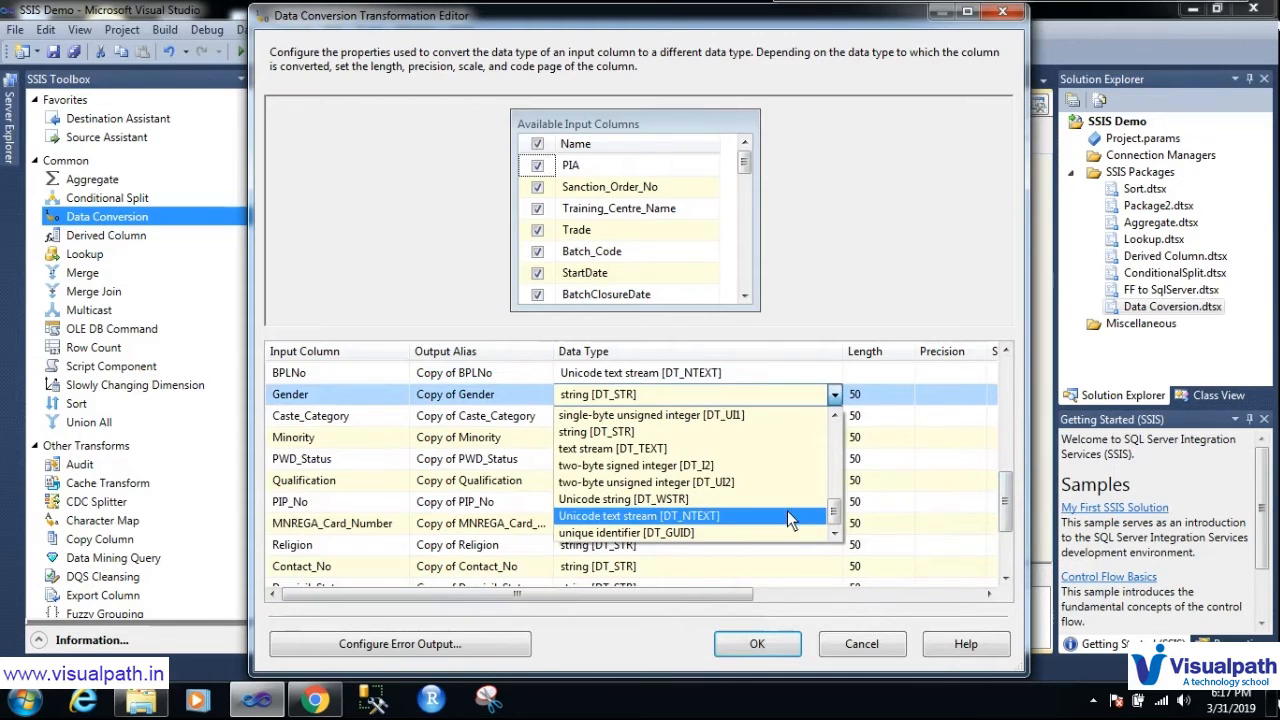
{"action": "left_click", "coordinate": [787, 513]}
{"action": "left_click", "coordinate": [835, 417]}
{"action": "left_click", "coordinate": [835, 417]}
{"action": "left_click", "coordinate": [789, 533]}
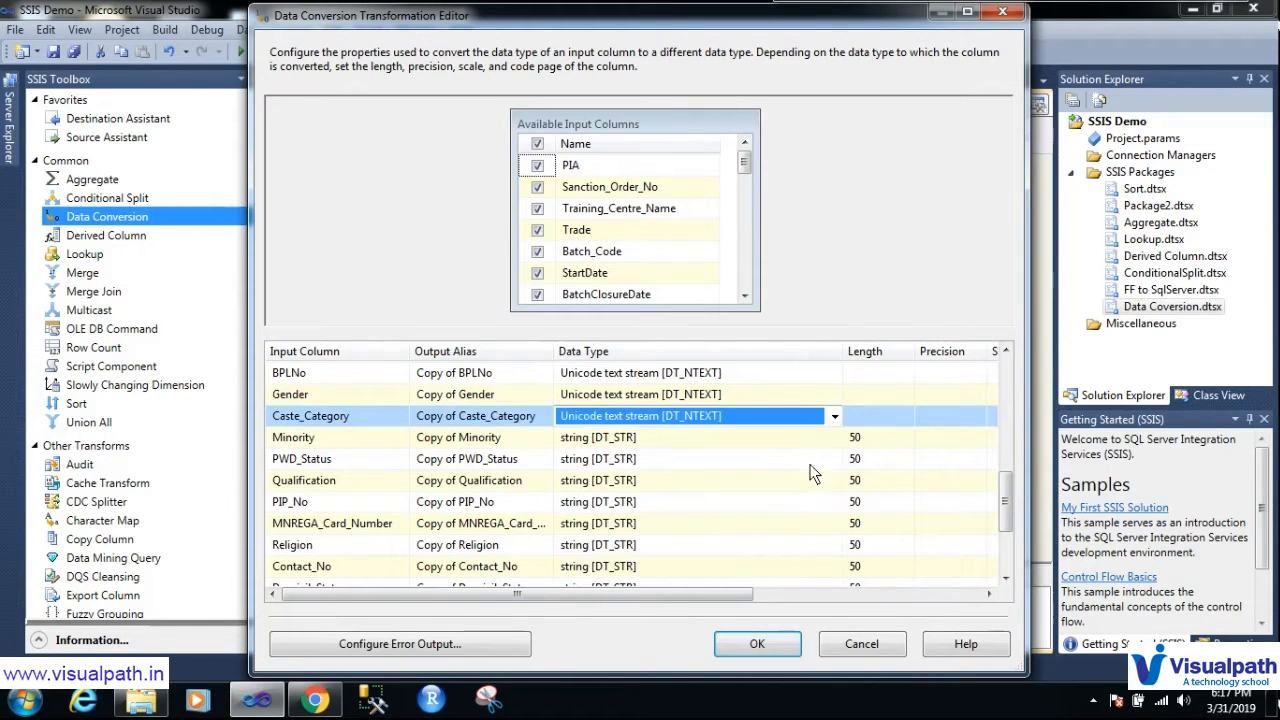
Set the data type of Minority and PWD_Status to Unicode text stream [DT_NTEXT]
{"action": "left_click", "coordinate": [841, 438]}
{"action": "left_click", "coordinate": [836, 438]}
{"action": "left_click", "coordinate": [772, 551]}
{"action": "left_click", "coordinate": [830, 458]}
{"action": "left_click", "coordinate": [830, 458]}
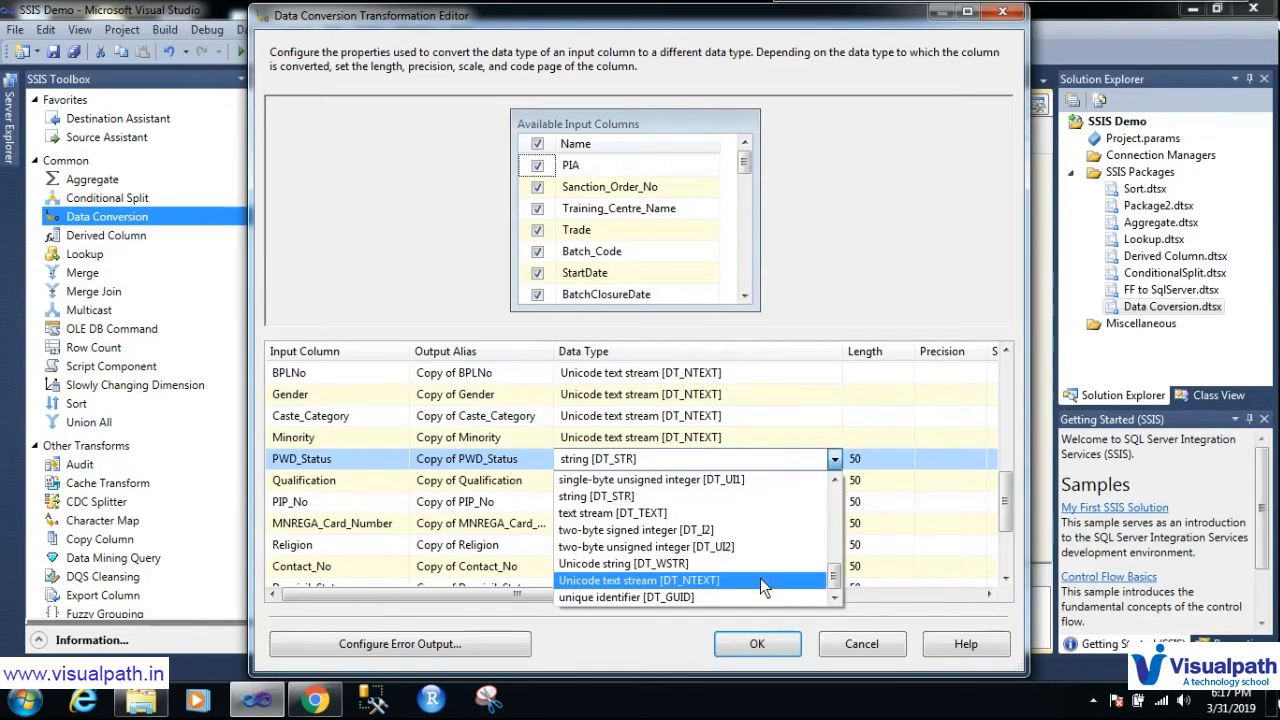
{"action": "left_click", "coordinate": [760, 578]}
Set the data type of Qualification, PIP_No and MNREGA_Card_Number to Unicode text stream [DT_NTEXT]
{"action": "left_click", "coordinate": [836, 481]}
{"action": "left_click", "coordinate": [836, 481]}
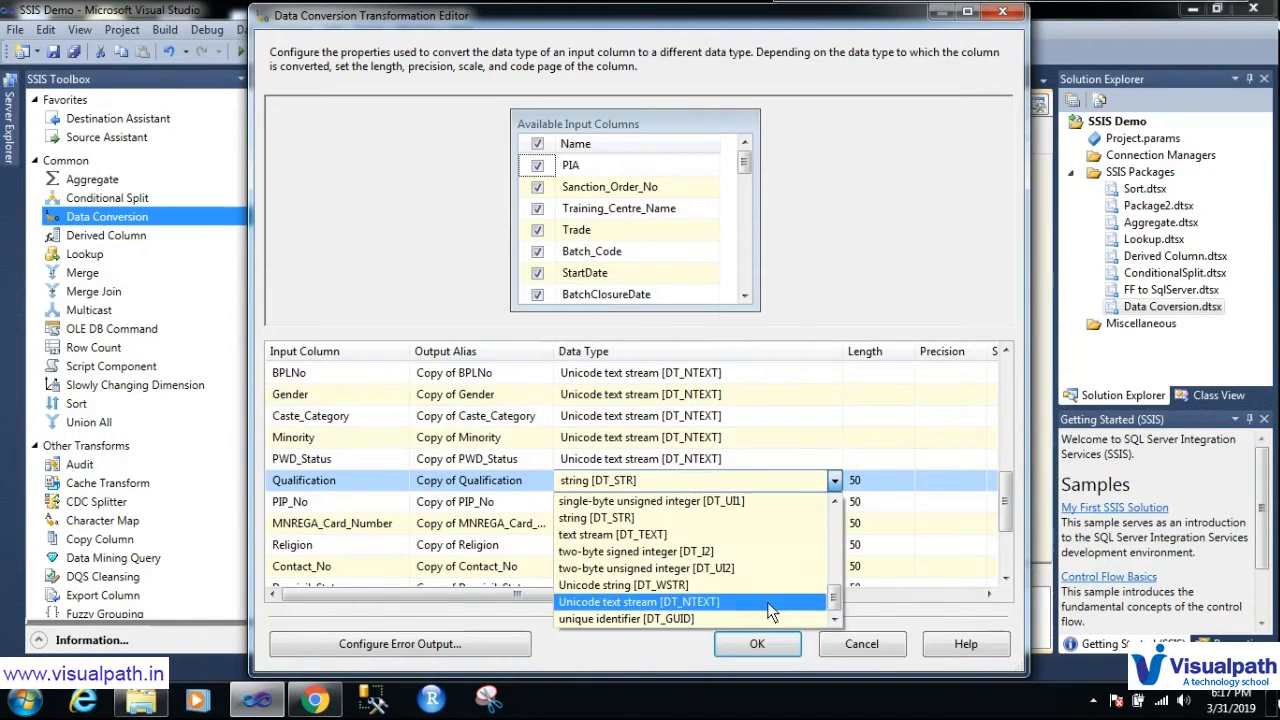
{"action": "left_click", "coordinate": [767, 602]}
{"action": "left_click", "coordinate": [834, 505]}
{"action": "left_click", "coordinate": [834, 505]}
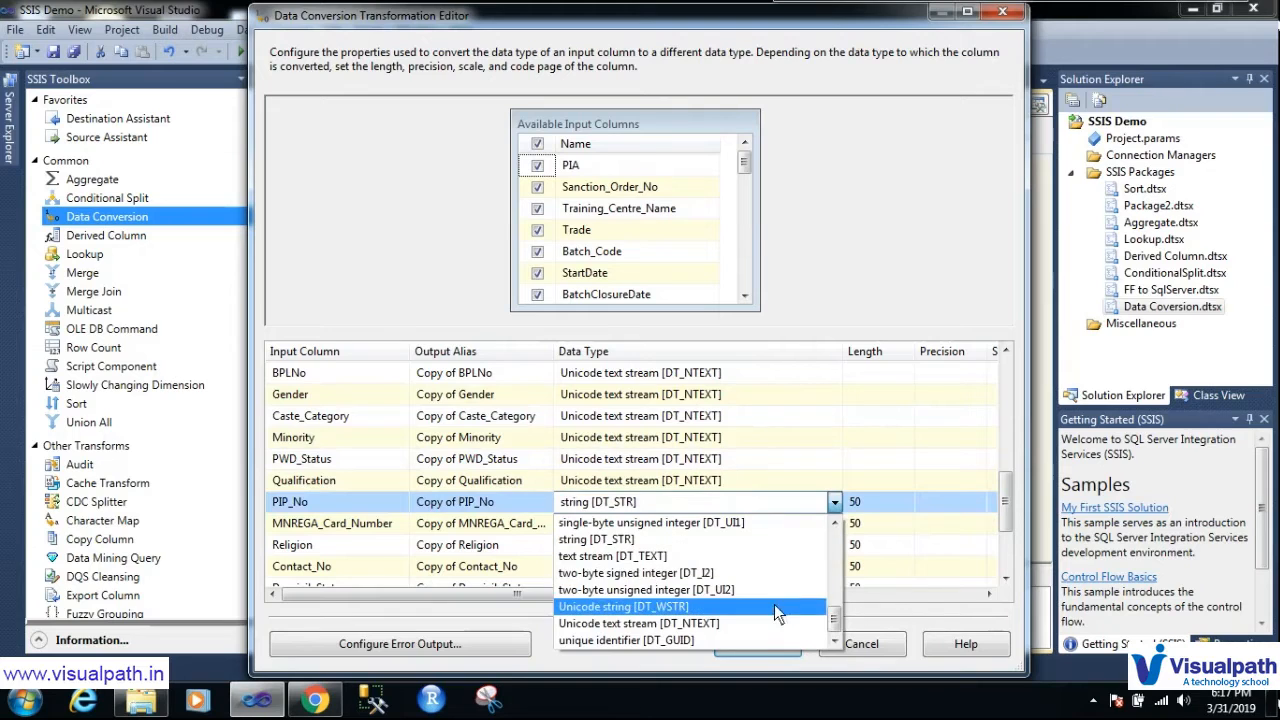
{"action": "left_click", "coordinate": [768, 624]}
{"action": "left_click", "coordinate": [834, 526]}
{"action": "left_click", "coordinate": [834, 526]}
{"action": "left_click", "coordinate": [760, 645]}
Lower the system speaker volume slightly
{"action": "left_click", "coordinate": [1185, 701]}
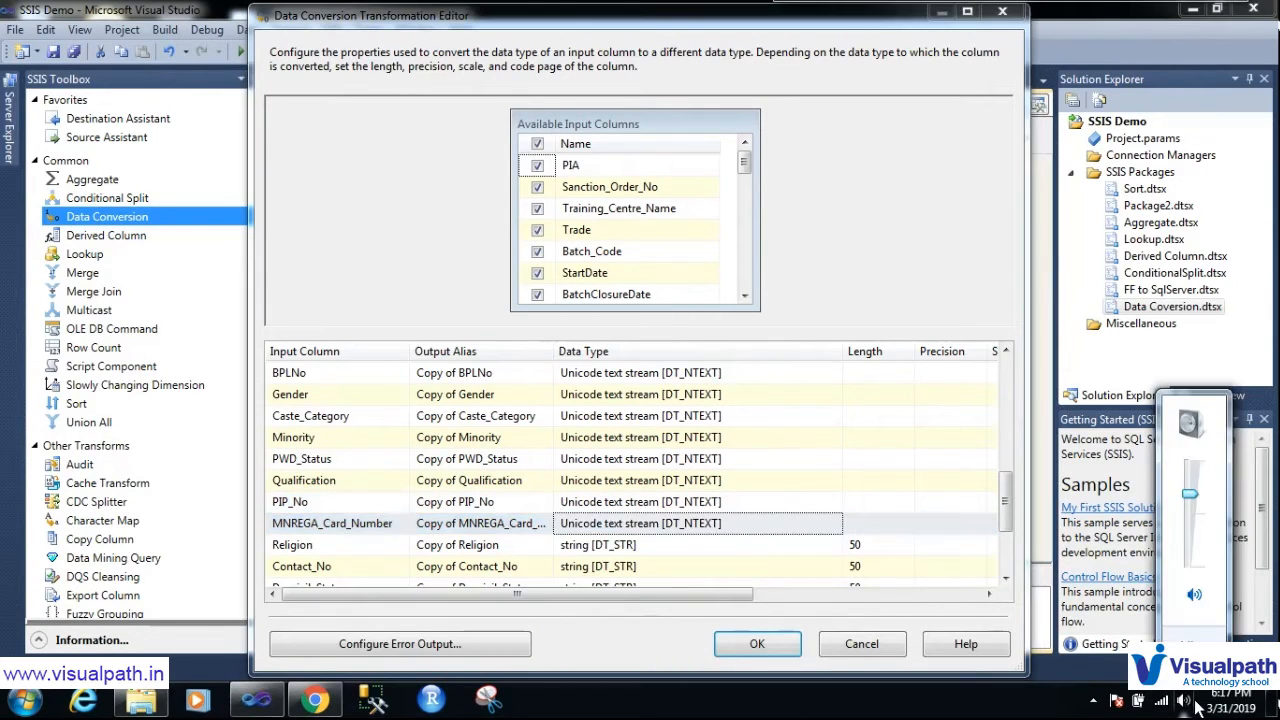
{"action": "left_click_drag", "start_coordinate": [1189, 494], "coordinate": [1150, 512]}
Set the data type of Religion and Contact_No to Unicode text stream [DT_NTEXT]
{"action": "left_click", "coordinate": [755, 544]}
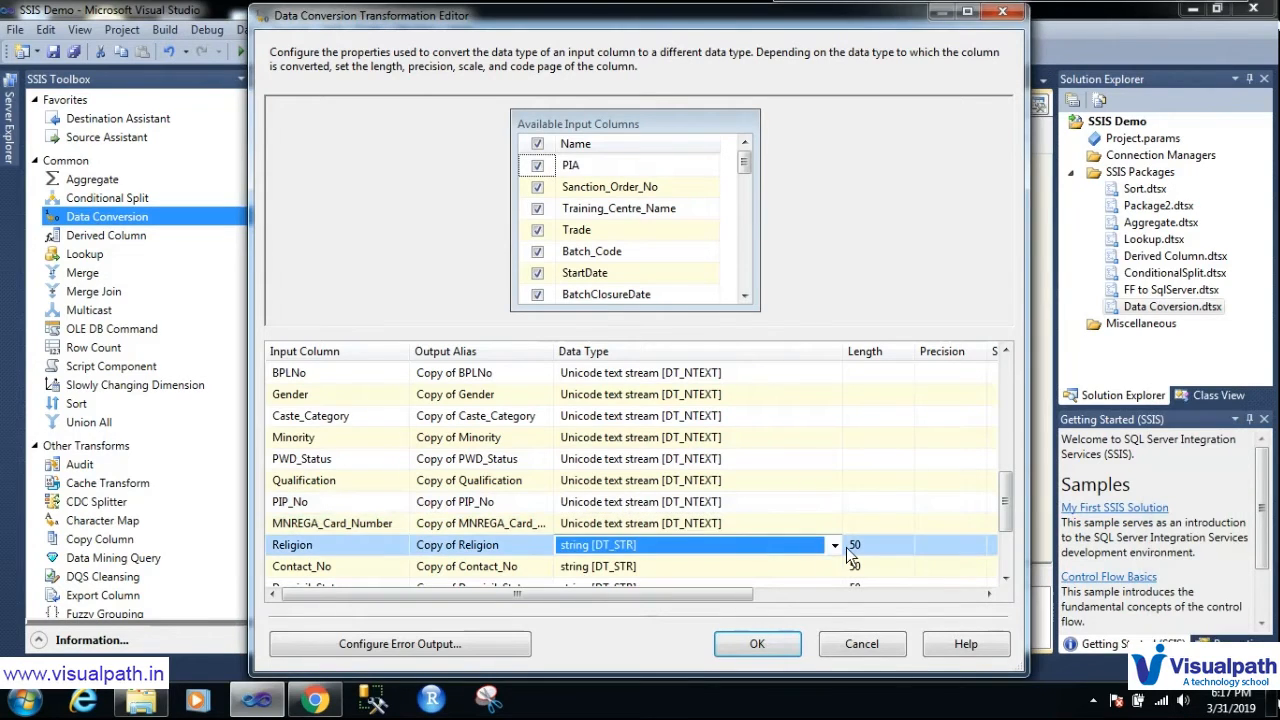
{"action": "left_click", "coordinate": [834, 544]}
{"action": "left_click", "coordinate": [772, 658]}
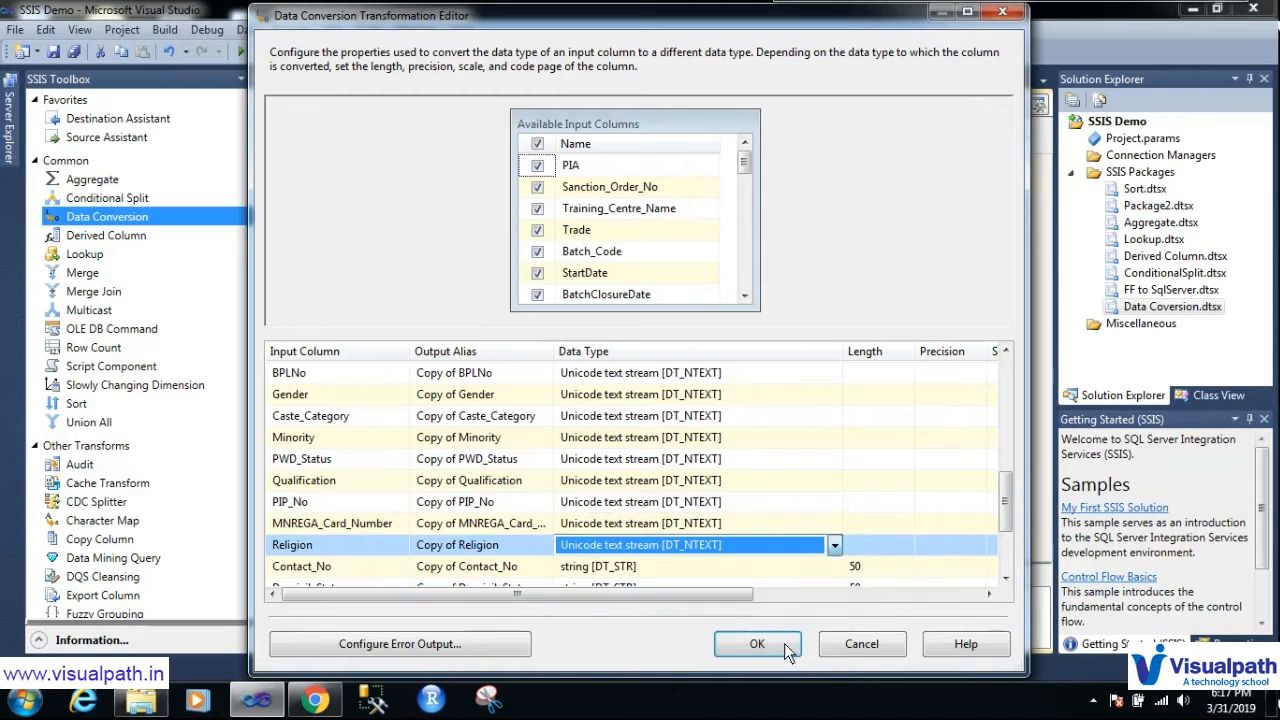
{"action": "left_click_drag", "start_coordinate": [1000, 501], "coordinate": [995, 610]}
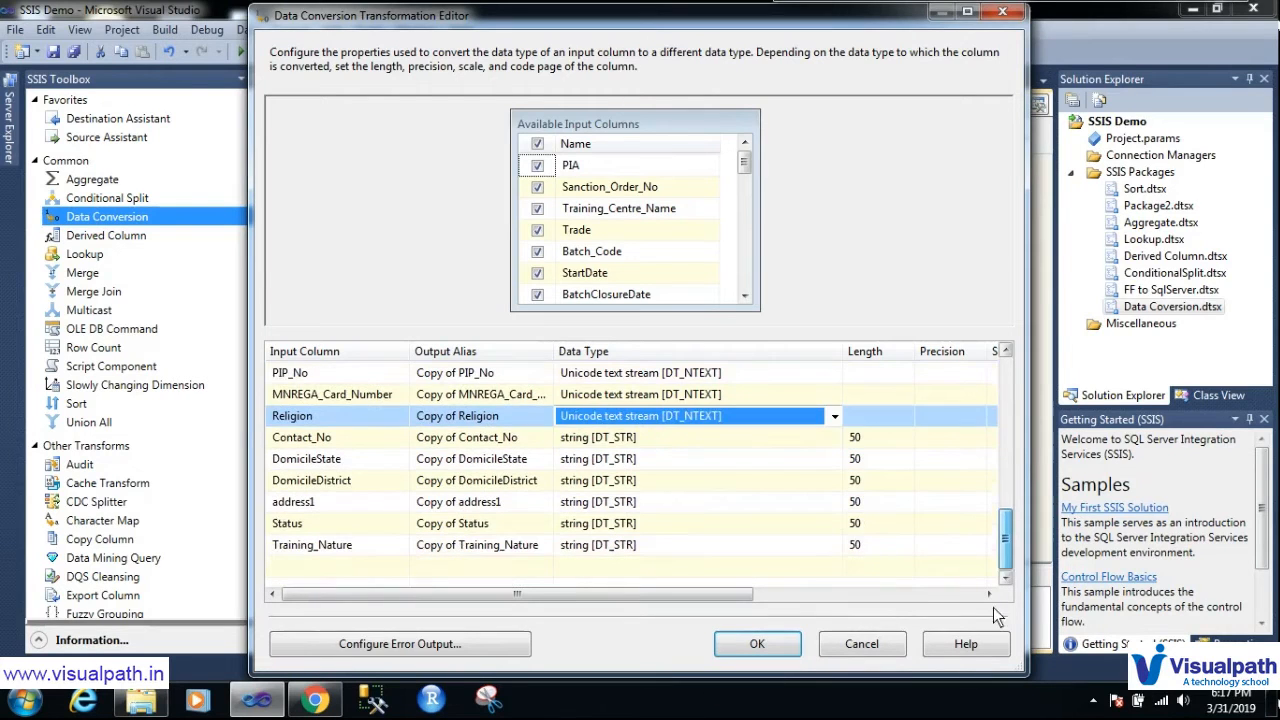
{"action": "left_click", "coordinate": [834, 444]}
{"action": "left_click", "coordinate": [834, 444]}
{"action": "left_click", "coordinate": [777, 554]}
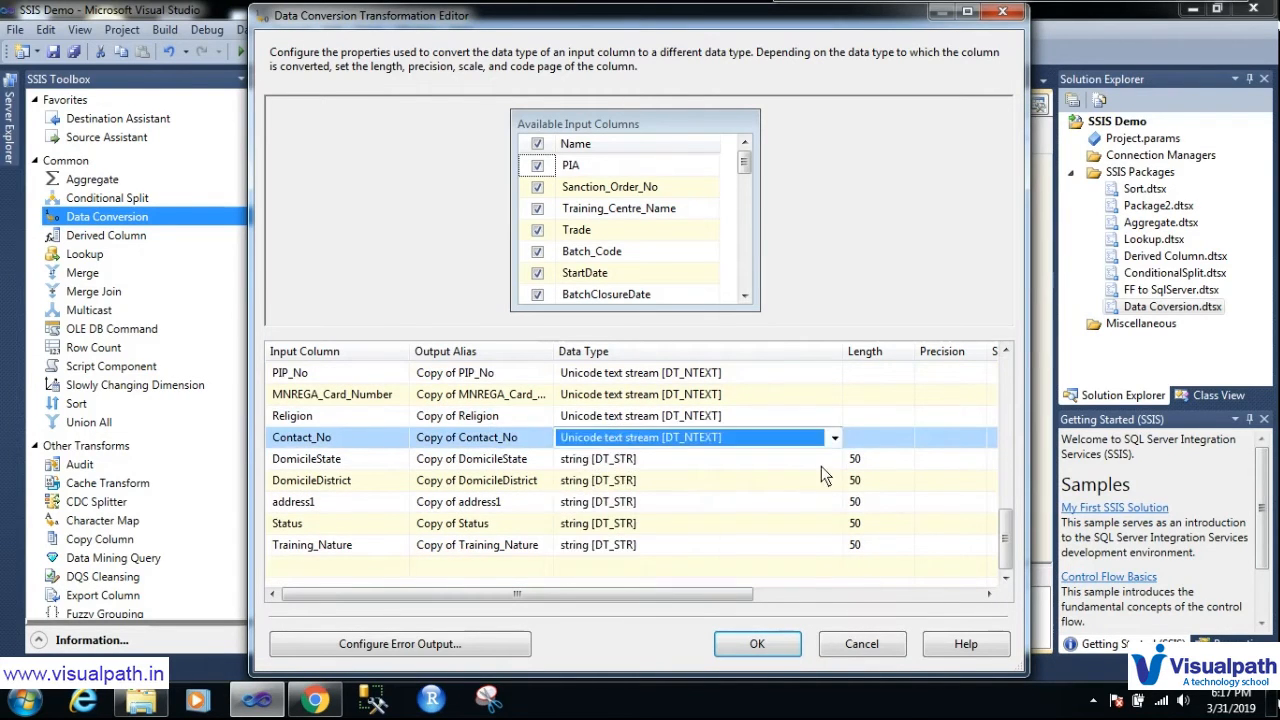
Set the data type of DomicileState and DomicileDistrict to Unicode text stream [DT_NTEXT]
{"action": "left_click", "coordinate": [834, 458]}
{"action": "left_click", "coordinate": [834, 458]}
{"action": "left_click", "coordinate": [794, 575]}
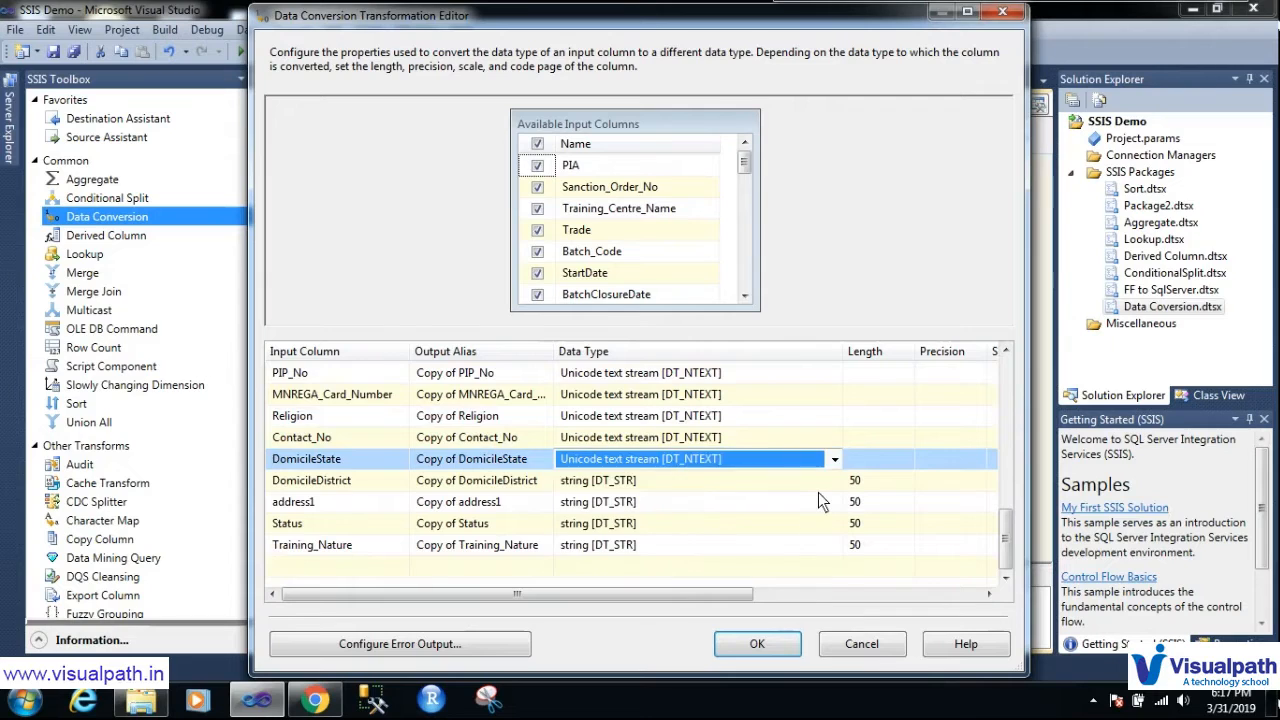
{"action": "left_click", "coordinate": [834, 481]}
{"action": "left_click", "coordinate": [834, 481]}
{"action": "left_click", "coordinate": [791, 597]}
{"action": "left_click", "coordinate": [834, 481]}
{"action": "left_click", "coordinate": [812, 488]}
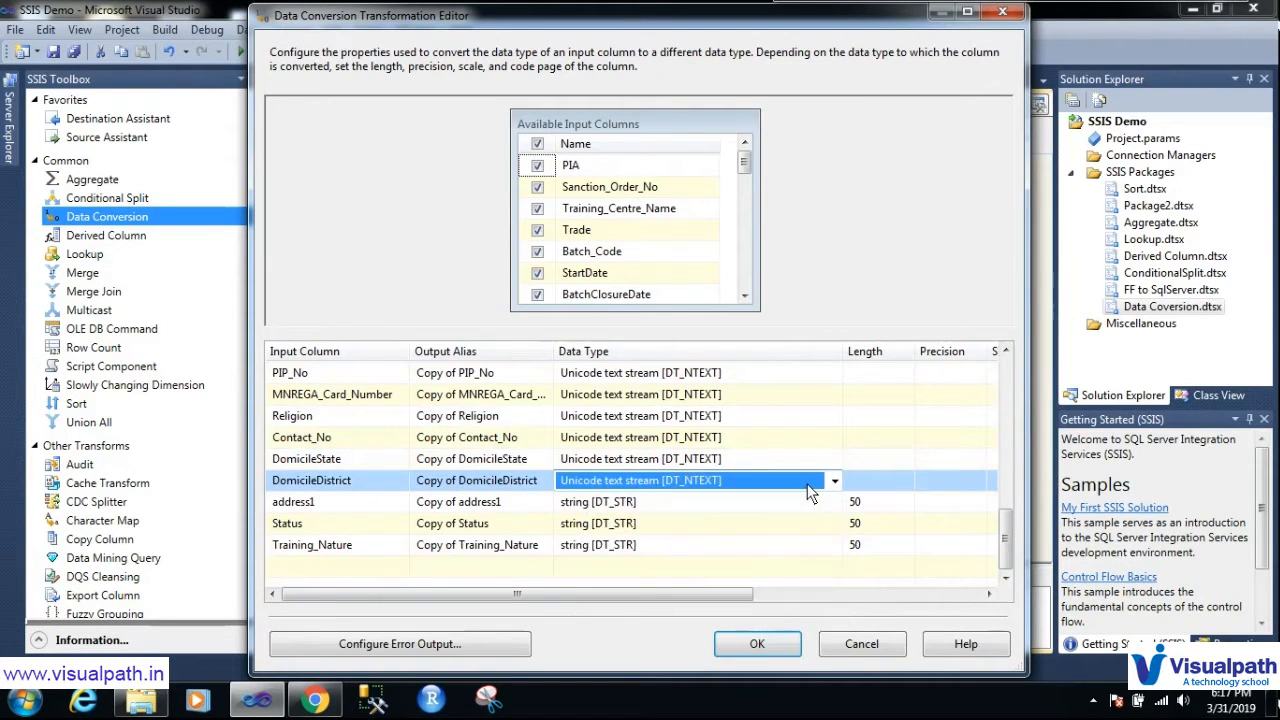
Set the data type of address1 and Status to Unicode text stream [DT_NTEXT]
{"action": "left_click", "coordinate": [812, 508]}
{"action": "left_click", "coordinate": [834, 502]}
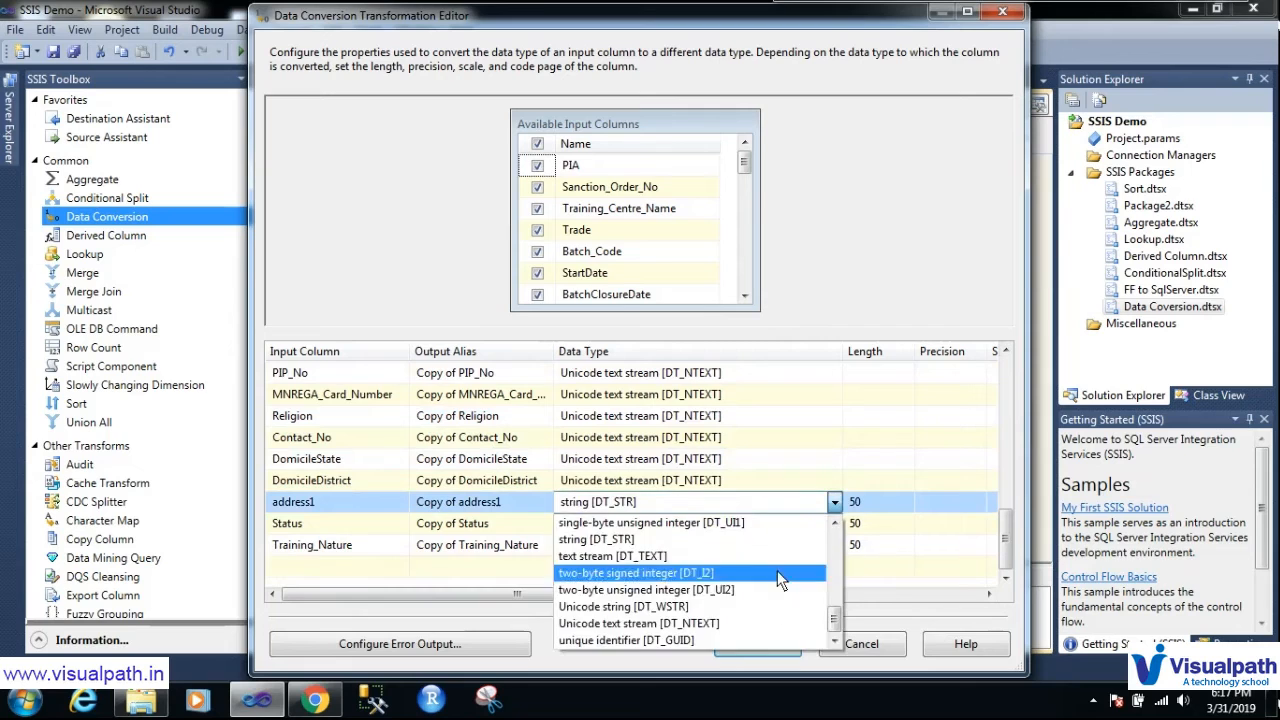
{"action": "left_click", "coordinate": [790, 620]}
{"action": "left_click", "coordinate": [831, 524]}
{"action": "left_click", "coordinate": [834, 523]}
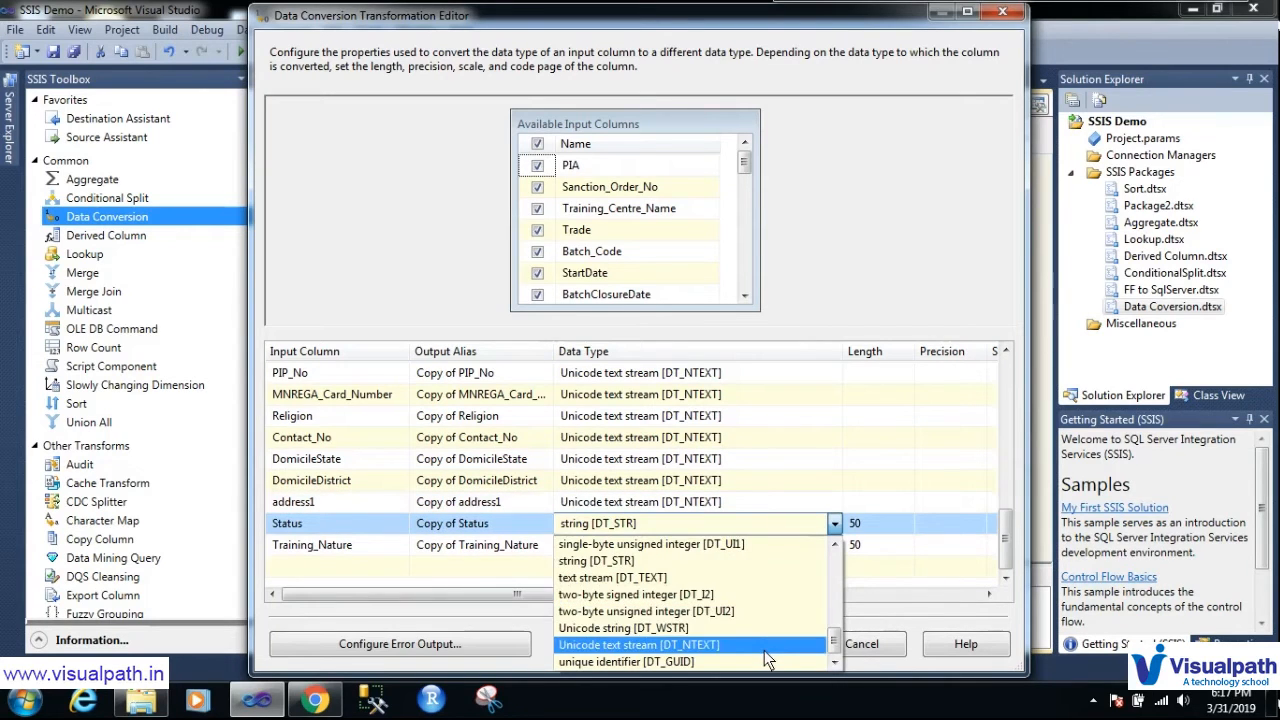
{"action": "left_click", "coordinate": [764, 634]}
{"action": "key", "text": "Down"}
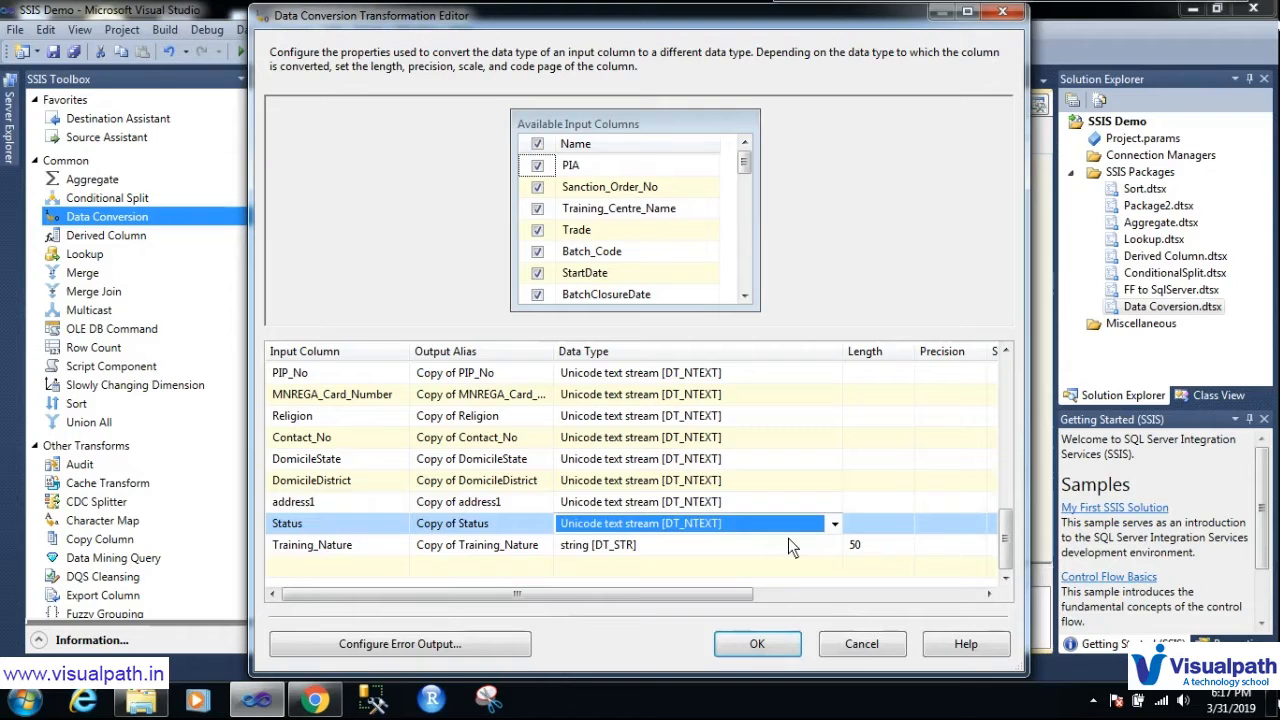
Set the data type of Training_Nature to Unicode text stream [DT_NTEXT] and accept the Data Conversion settings
{"action": "left_click", "coordinate": [805, 544]}
{"action": "left_click", "coordinate": [834, 545]}
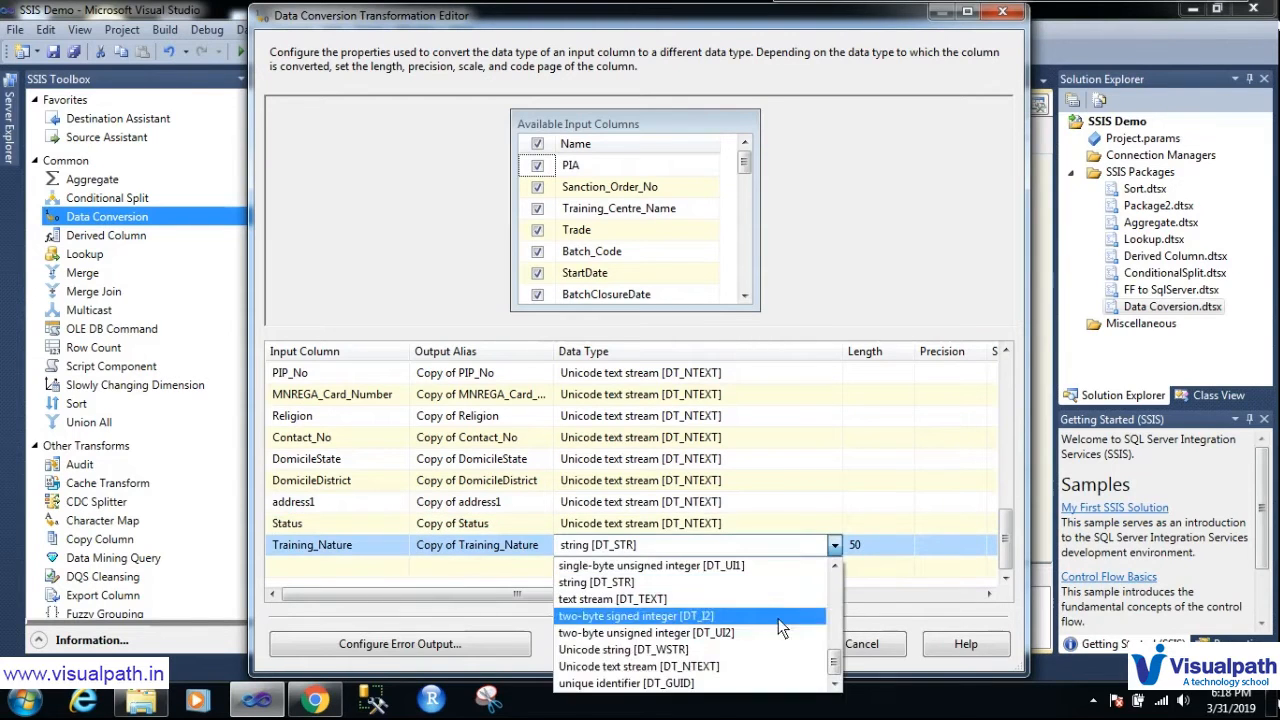
{"action": "left_click", "coordinate": [751, 666]}
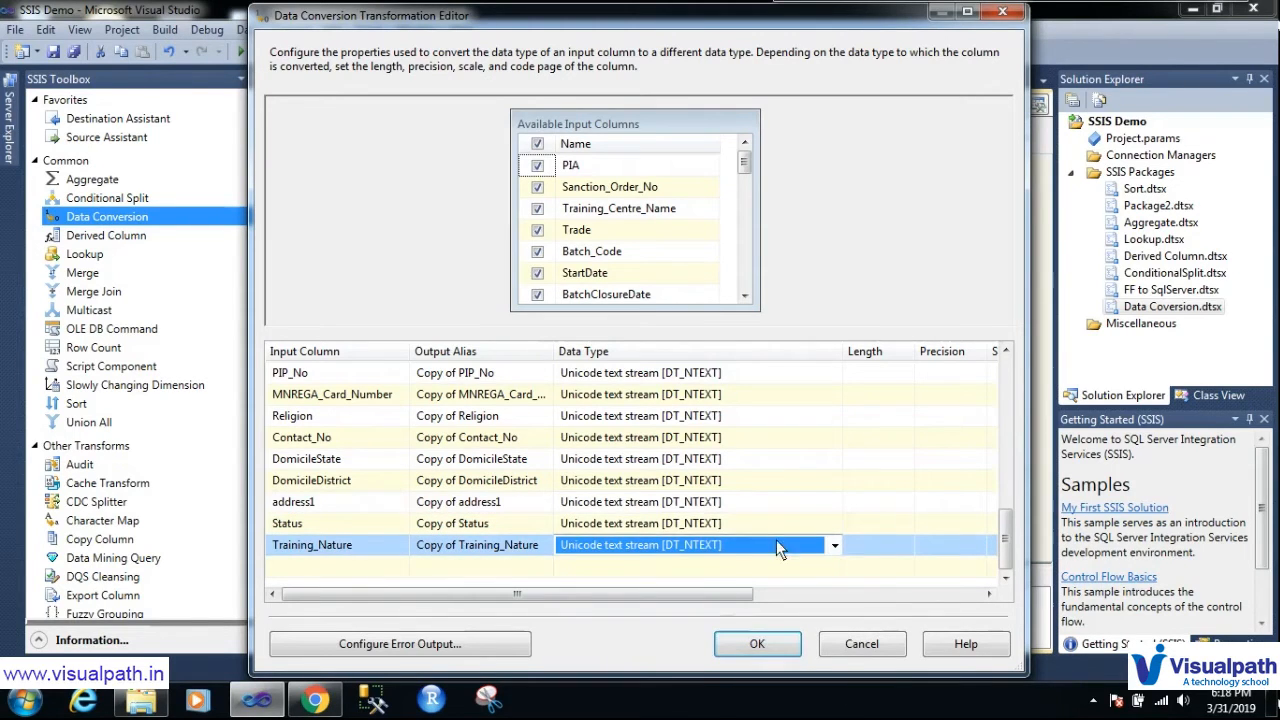
{"action": "left_click_drag", "start_coordinate": [1007, 546], "coordinate": [1007, 395]}
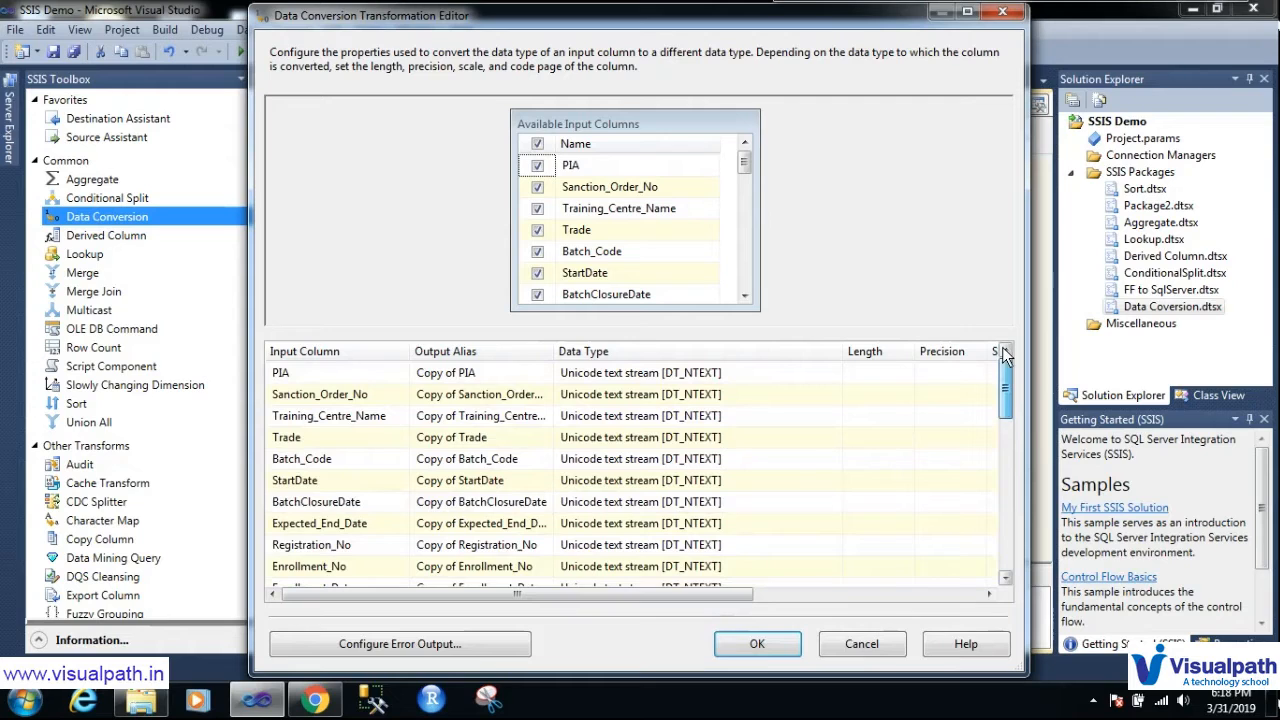
{"action": "left_click", "coordinate": [758, 644]}
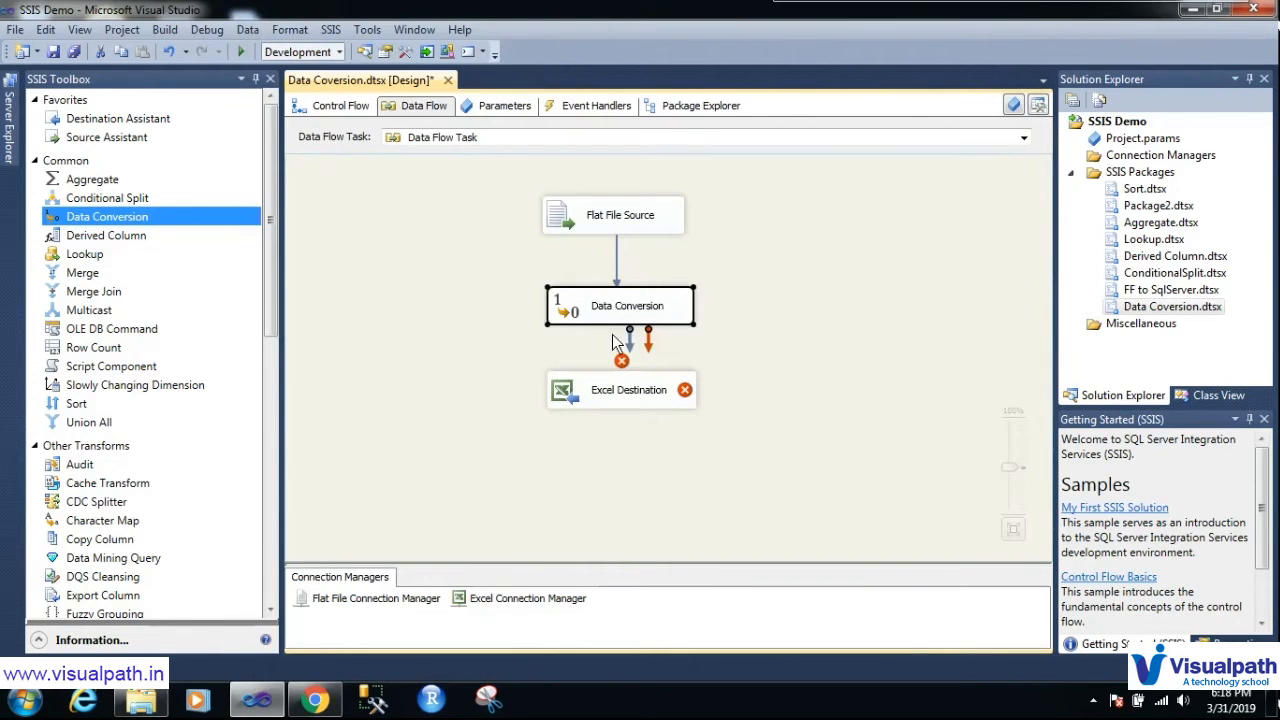
Review the column mappings of the Excel Destination and accept them as they are
{"action": "double_click", "coordinate": [580, 388]}
{"action": "left_click", "coordinate": [304, 141]}
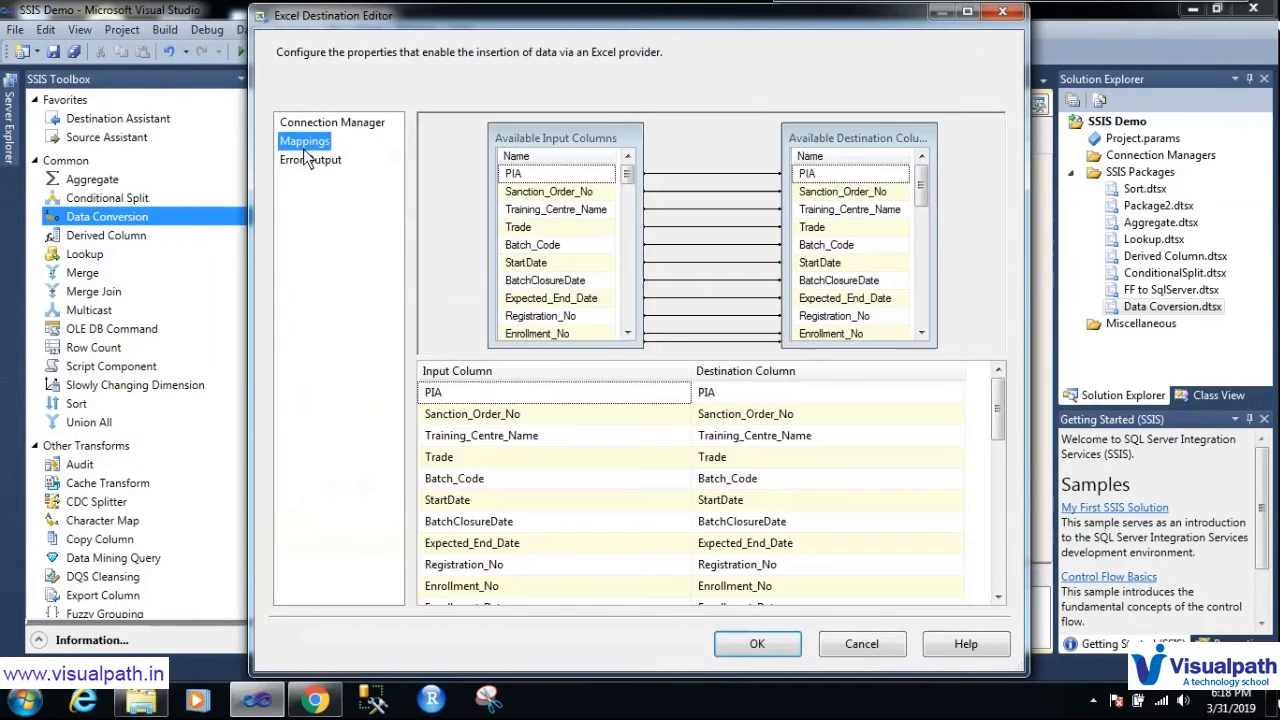
{"action": "left_click", "coordinate": [779, 650]}
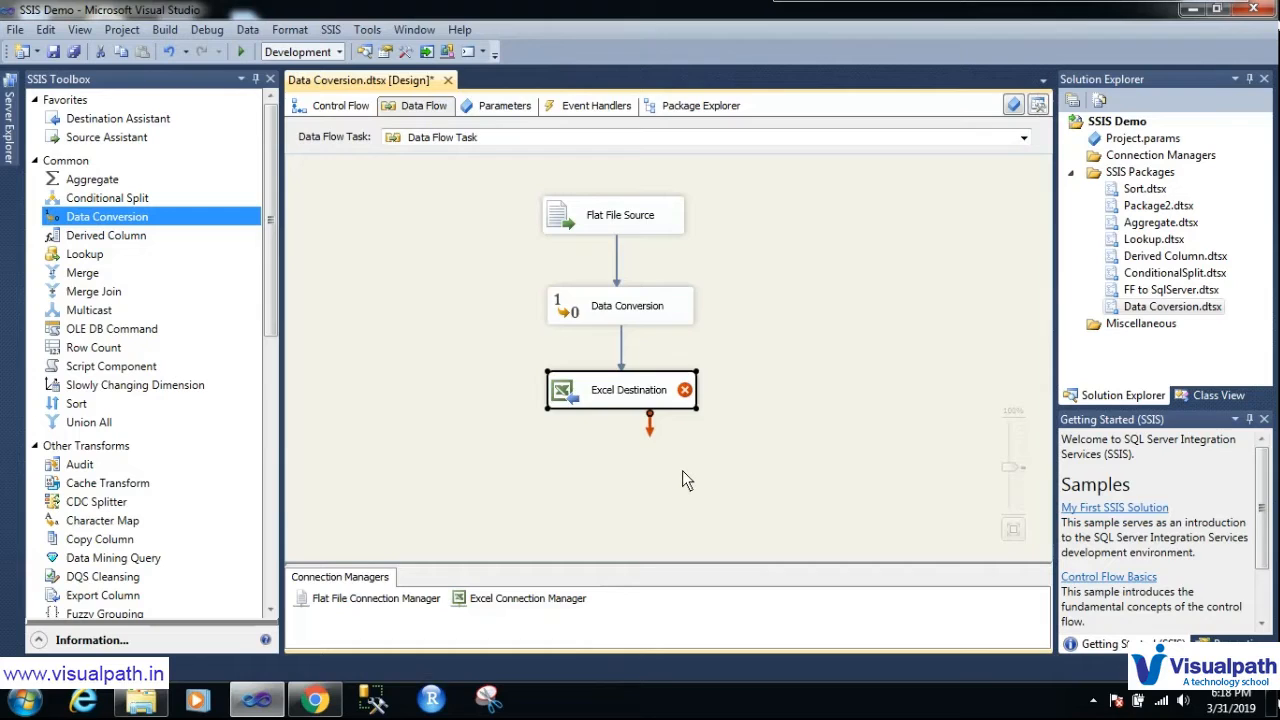
{"action": "left_click", "coordinate": [683, 473]}
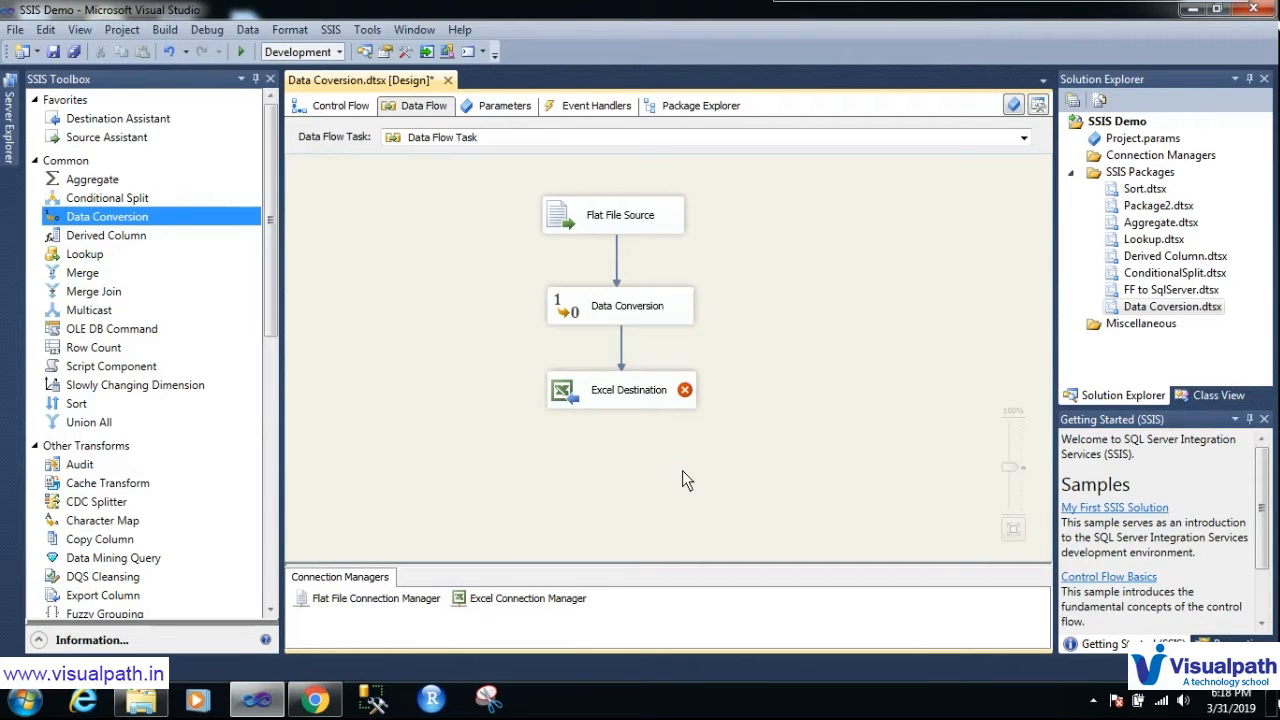
{"action": "left_click", "coordinate": [1093, 700]}
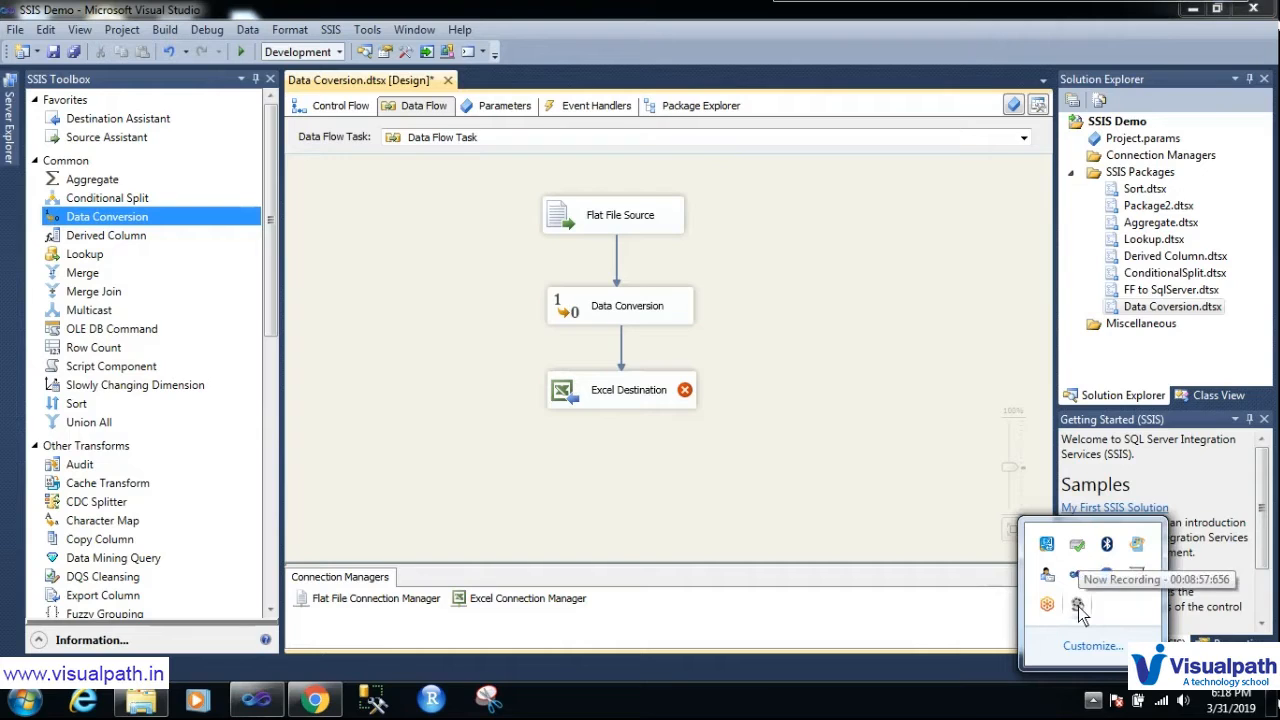
{"action": "left_click", "coordinate": [820, 510]}
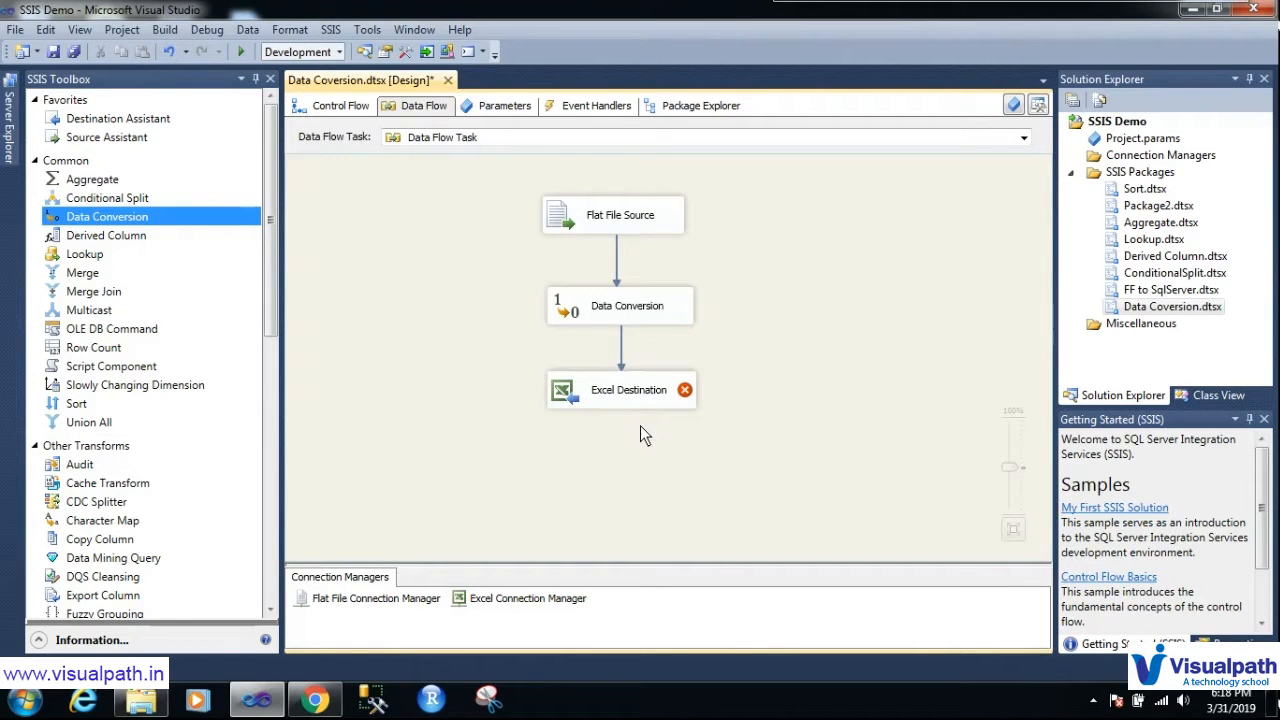
Check the Excel Destination's error and compare the data types of the mapped PIA input and destination columns
{"action": "mouse_move", "coordinate": [684, 394]}
{"action": "double_click", "coordinate": [648, 381]}
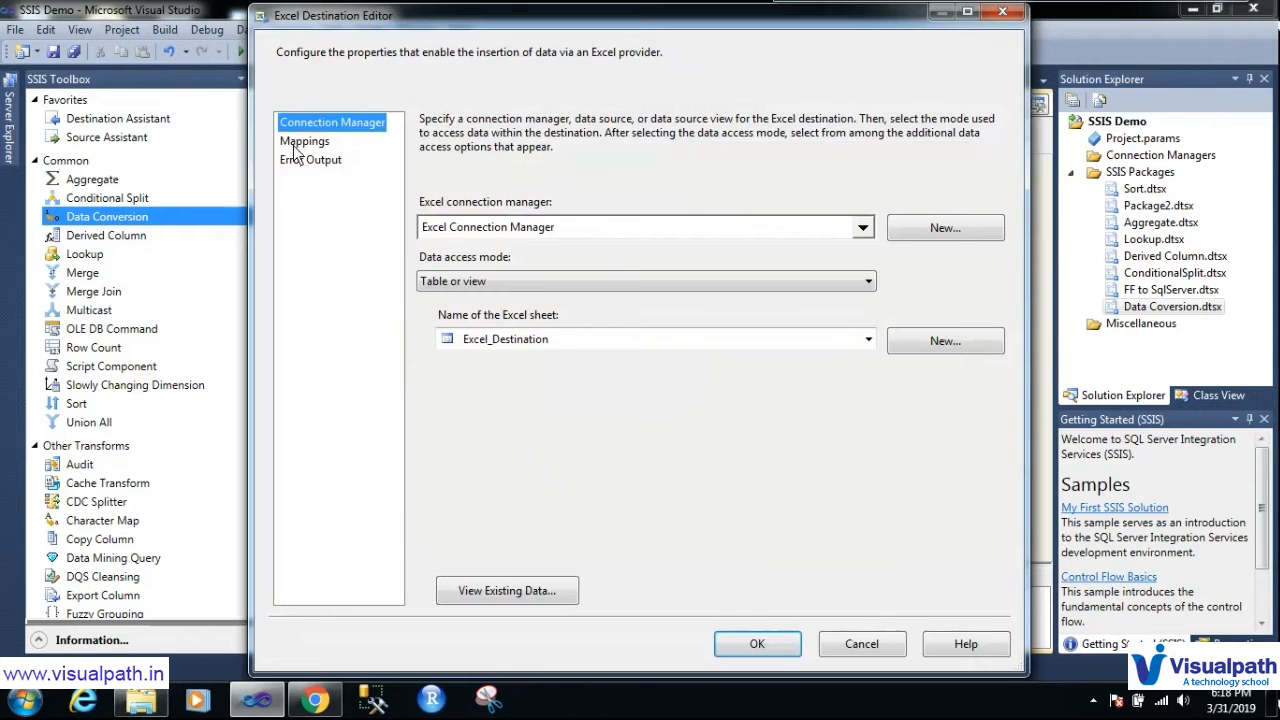
{"action": "left_click", "coordinate": [300, 141]}
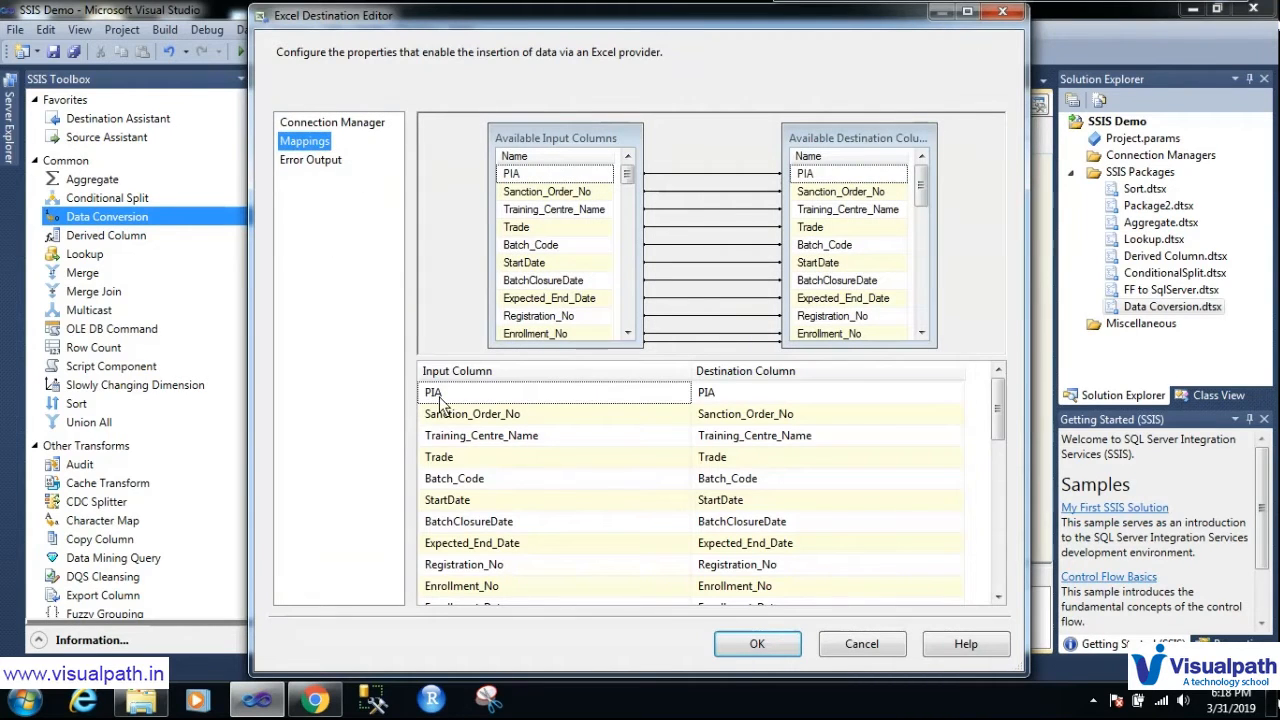
{"action": "mouse_move", "coordinate": [440, 401]}
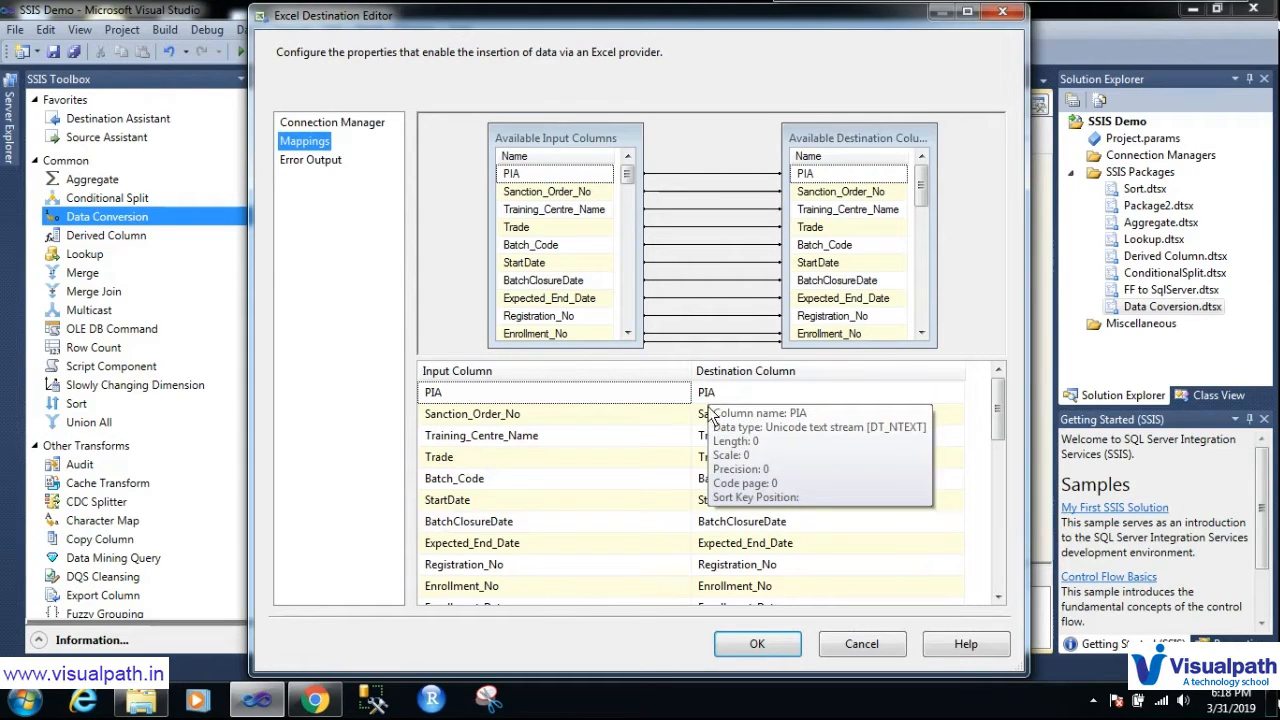
{"action": "left_click", "coordinate": [757, 644]}
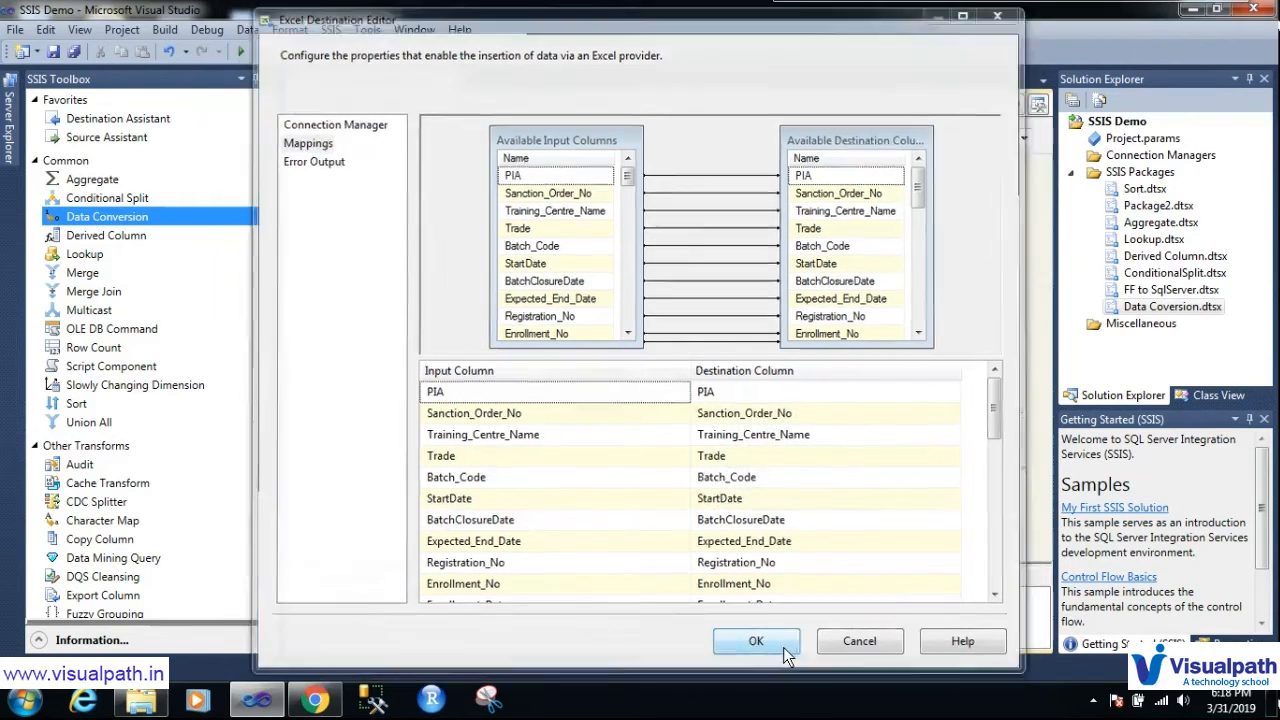
Open the Data Conversion transformation's settings and annotate the link from the PIA input column to its output alias
{"action": "left_click", "coordinate": [613, 313]}
{"action": "left_click", "coordinate": [613, 313]}
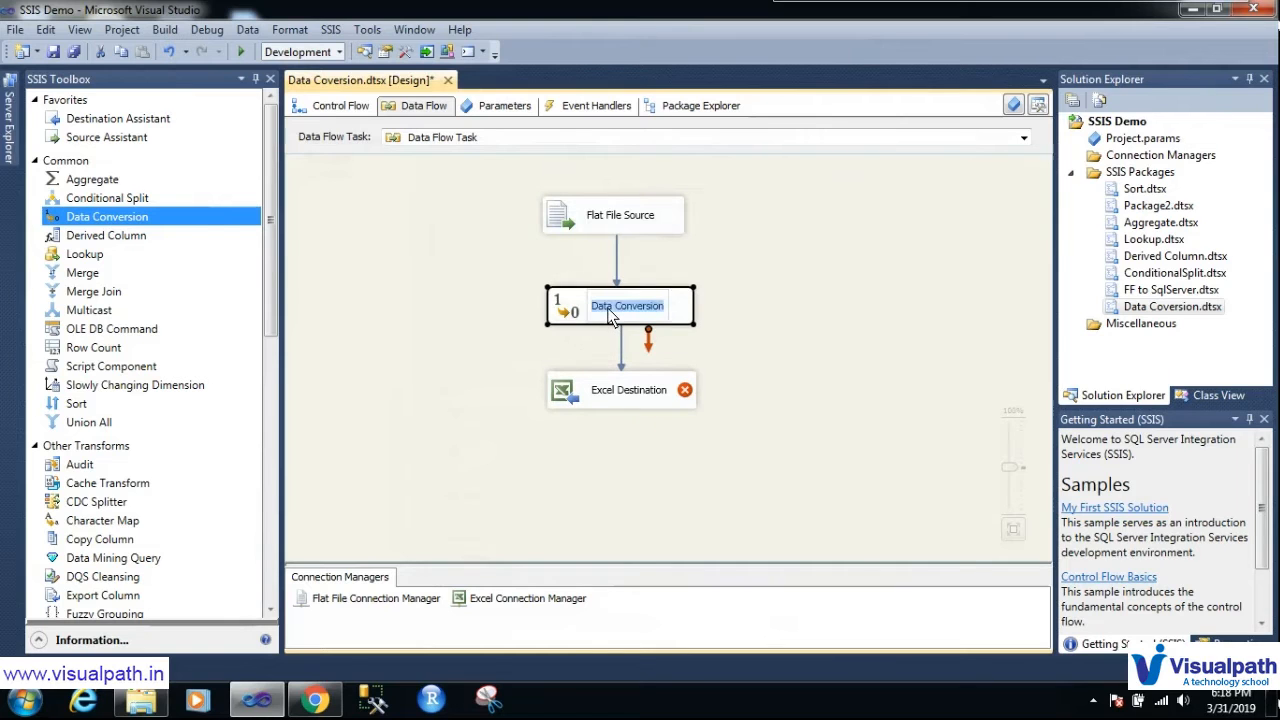
{"action": "double_click", "coordinate": [563, 316]}
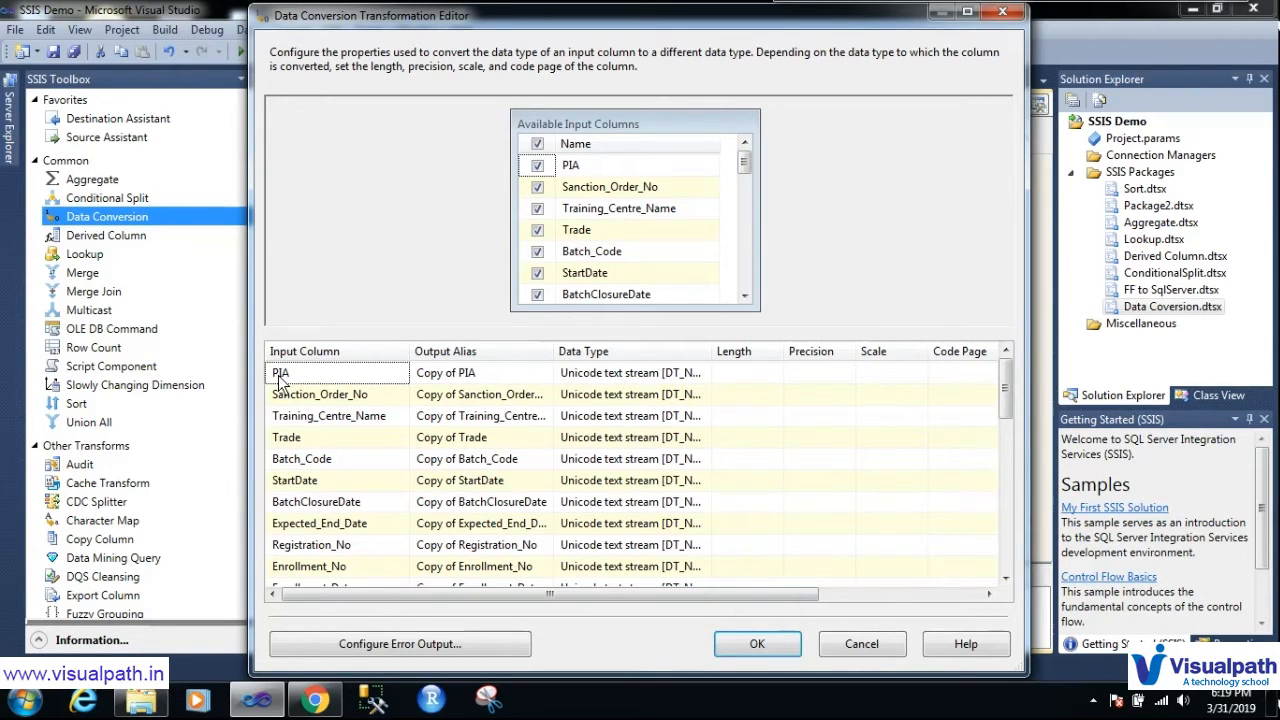
{"action": "key", "text": "ctrl+shift+d"}
{"action": "mouse_move", "coordinate": [279, 333]}
{"action": "left_mouse_down"}
{"action": "mouse_move", "coordinate": [355, 378]}
{"action": "mouse_move", "coordinate": [300, 325]}
{"action": "mouse_move", "coordinate": [280, 335]}
{"action": "mouse_move", "coordinate": [490, 392]}
{"action": "mouse_move", "coordinate": [500, 363]}
{"action": "left_mouse_up"}
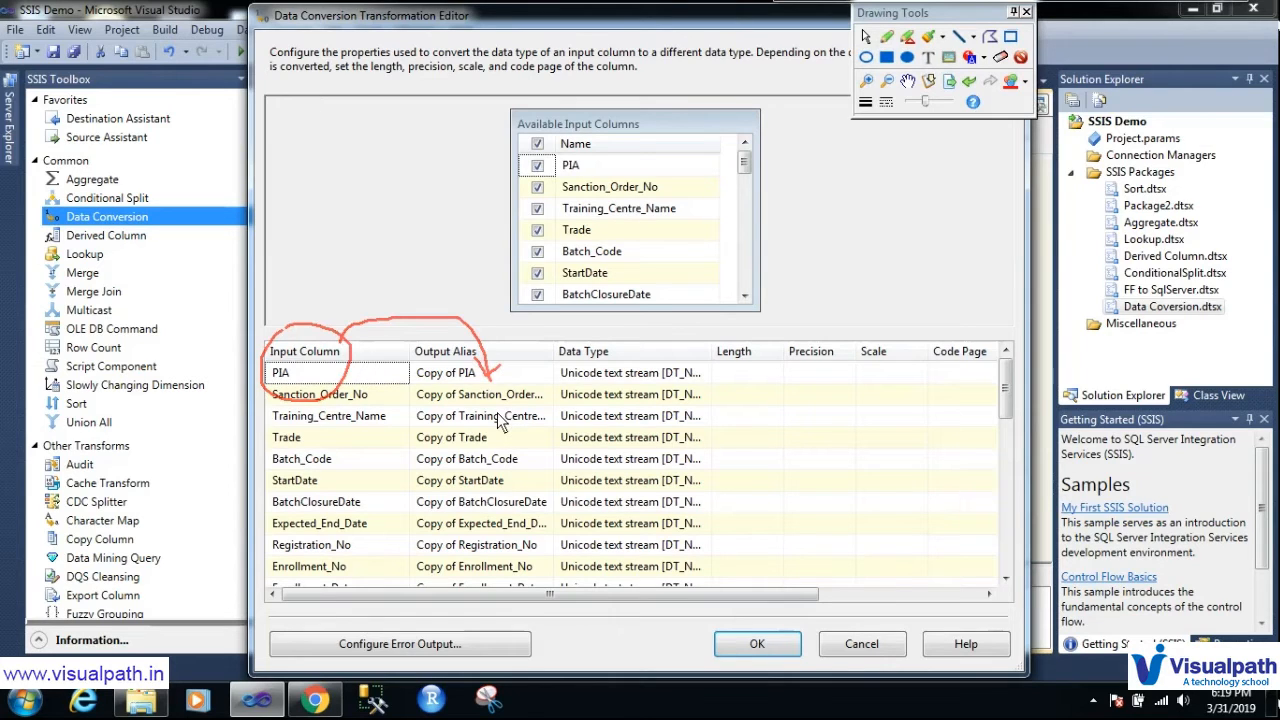
Annotate the Copy of PIA output alias and its onward flow, and accept the Data Conversion settings
{"action": "mouse_move", "coordinate": [405, 352]}
{"action": "left_mouse_down"}
{"action": "mouse_move", "coordinate": [495, 392]}
{"action": "mouse_move", "coordinate": [455, 336]}
{"action": "left_mouse_up"}
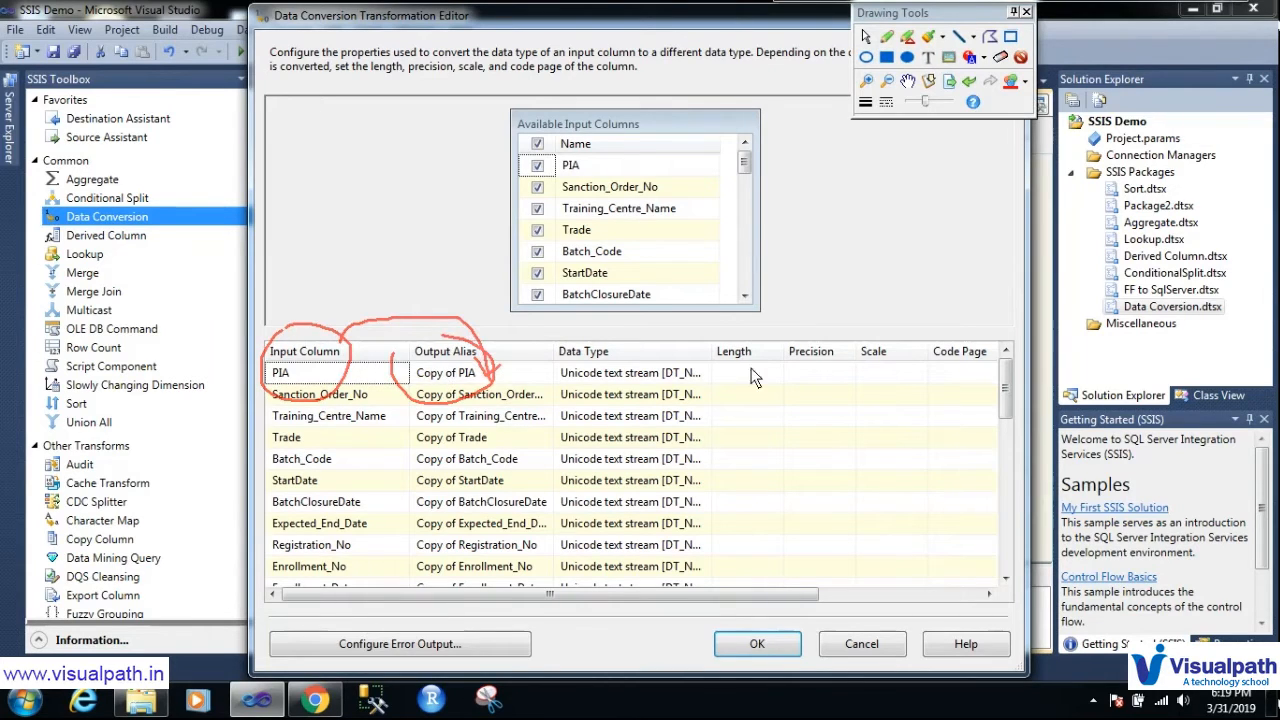
{"action": "mouse_move", "coordinate": [528, 352]}
{"action": "left_mouse_down"}
{"action": "mouse_move", "coordinate": [770, 362]}
{"action": "mouse_move", "coordinate": [810, 405]}
{"action": "mouse_move", "coordinate": [755, 437]}
{"action": "left_mouse_up"}
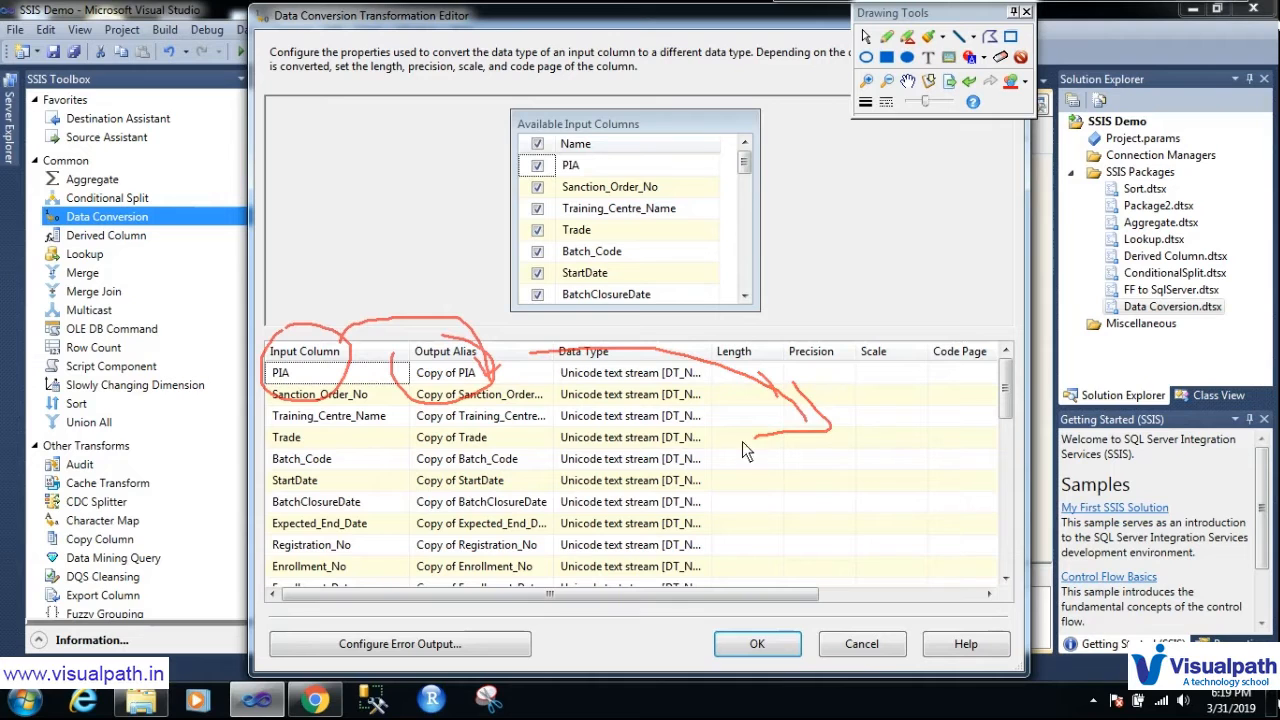
{"action": "left_click", "coordinate": [792, 645]}
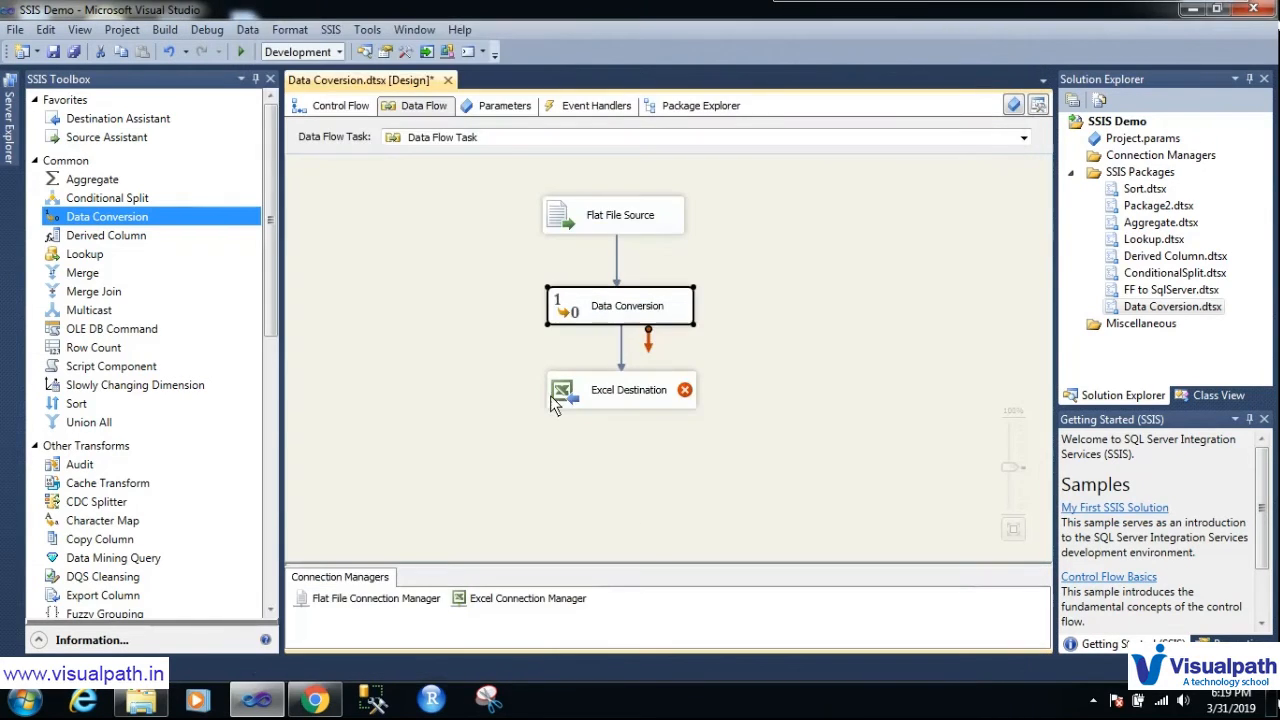
Open the Excel Destination's column mappings and map Copy of PIA to the PIA destination column
{"action": "left_click", "coordinate": [604, 389]}
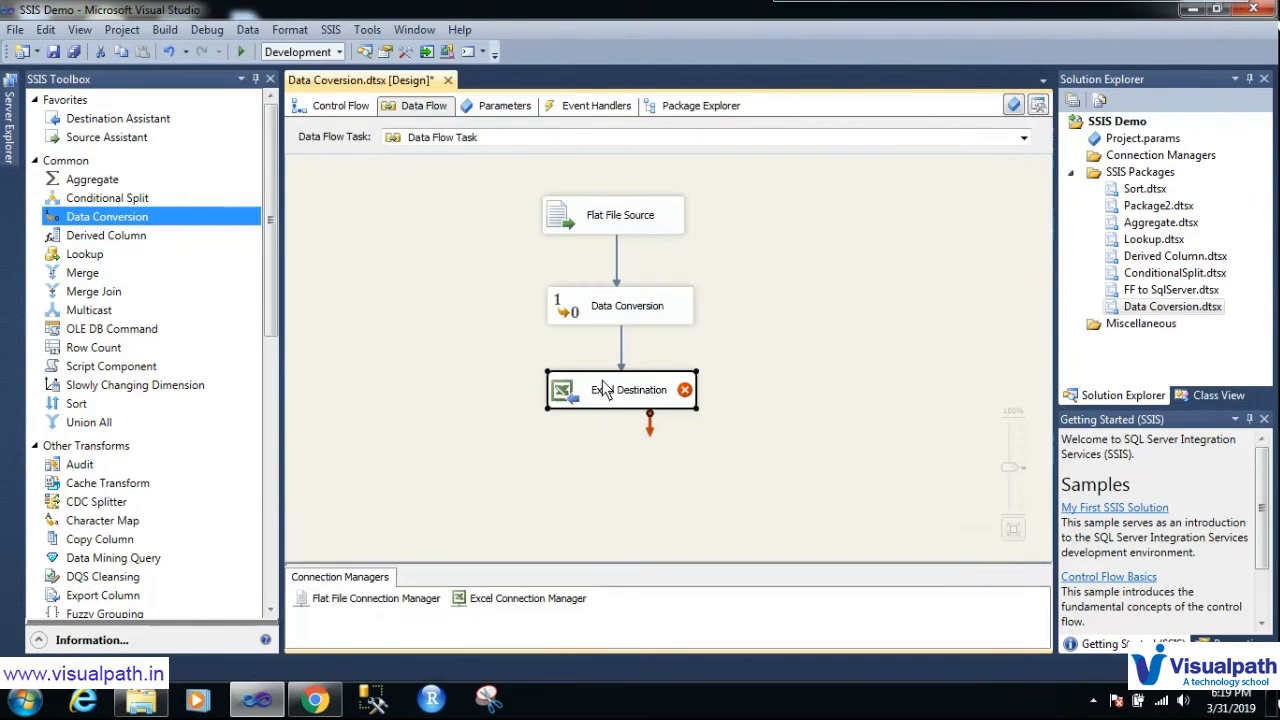
{"action": "double_click", "coordinate": [604, 389]}
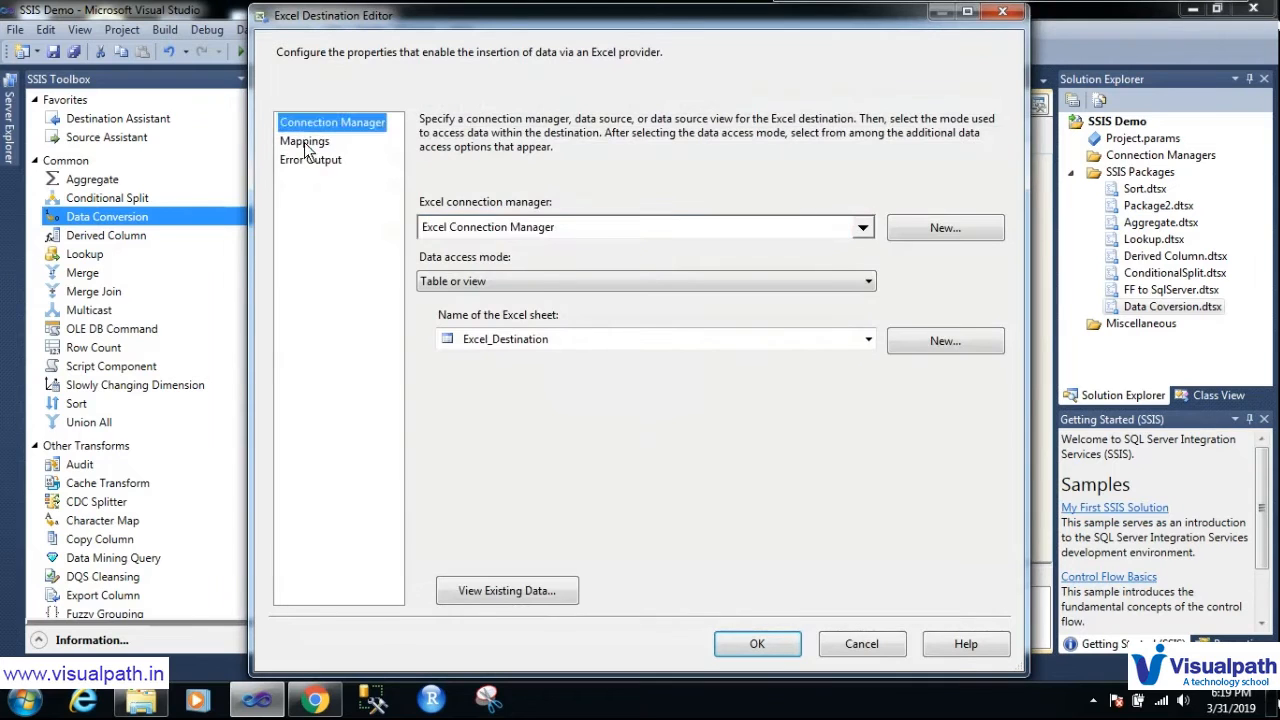
{"action": "left_click", "coordinate": [305, 141]}
{"action": "left_click", "coordinate": [638, 393]}
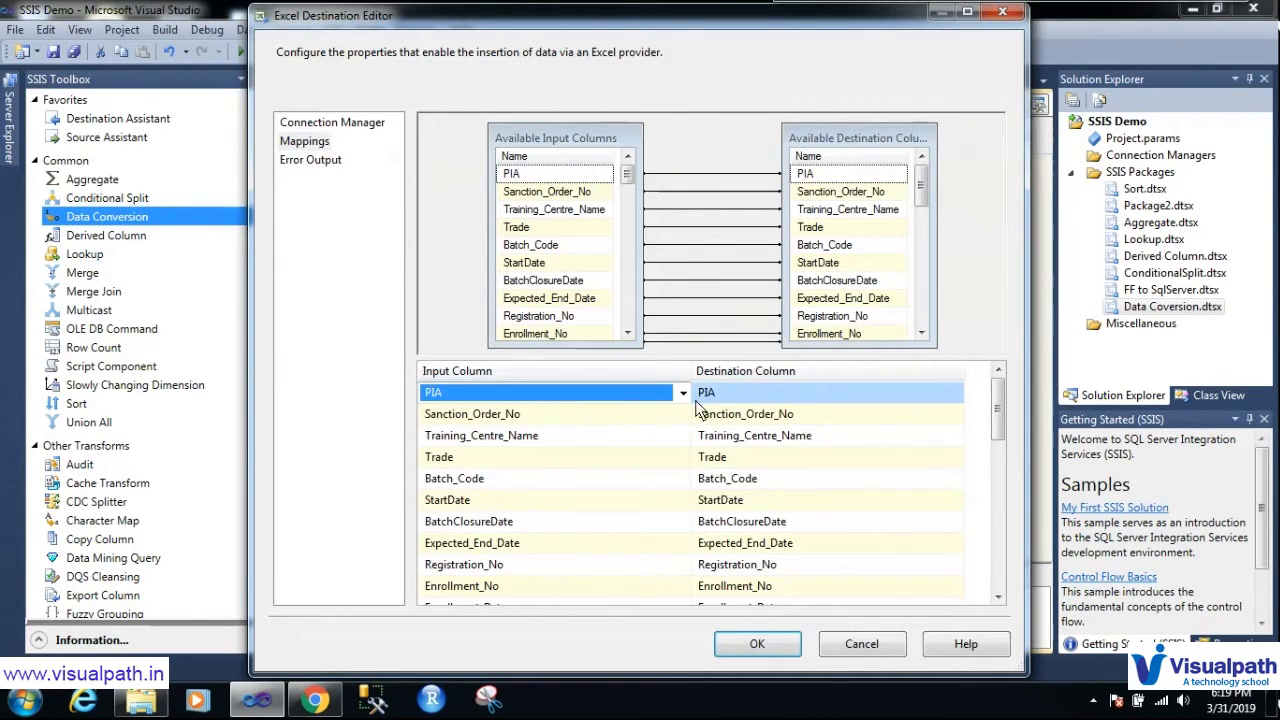
{"action": "left_click", "coordinate": [683, 393]}
{"action": "left_click", "coordinate": [640, 428]}
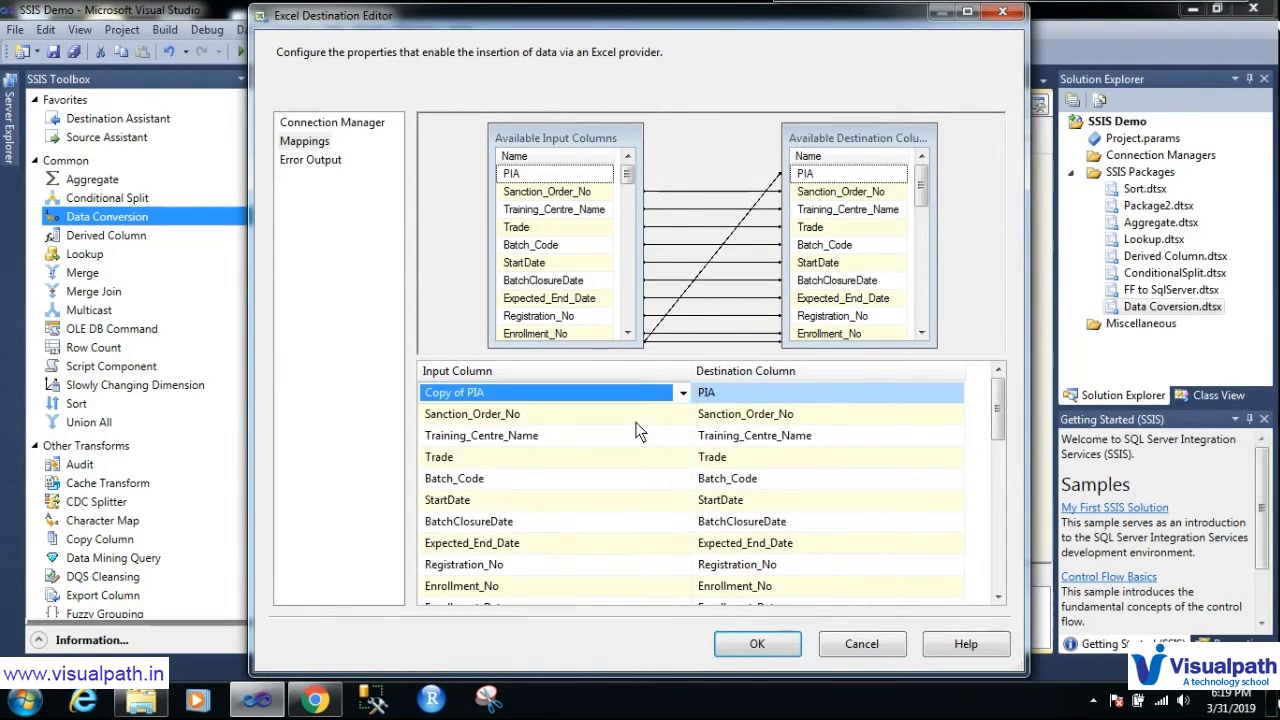
Map Copy of Sanction_Order_No and Copy of Training_Centre_Name to the Sanction_Order_No and Training_Centre_Name destination columns
{"action": "left_click", "coordinate": [673, 412]}
{"action": "left_click", "coordinate": [683, 413]}
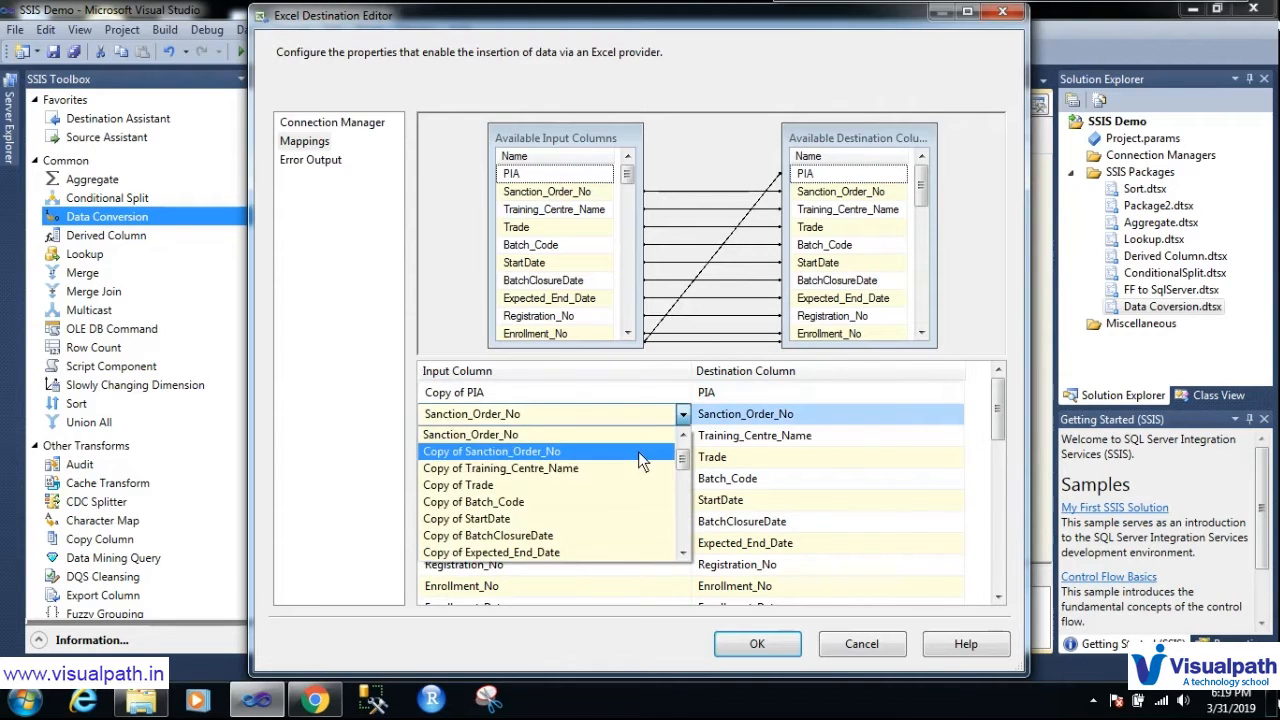
{"action": "left_click", "coordinate": [637, 455]}
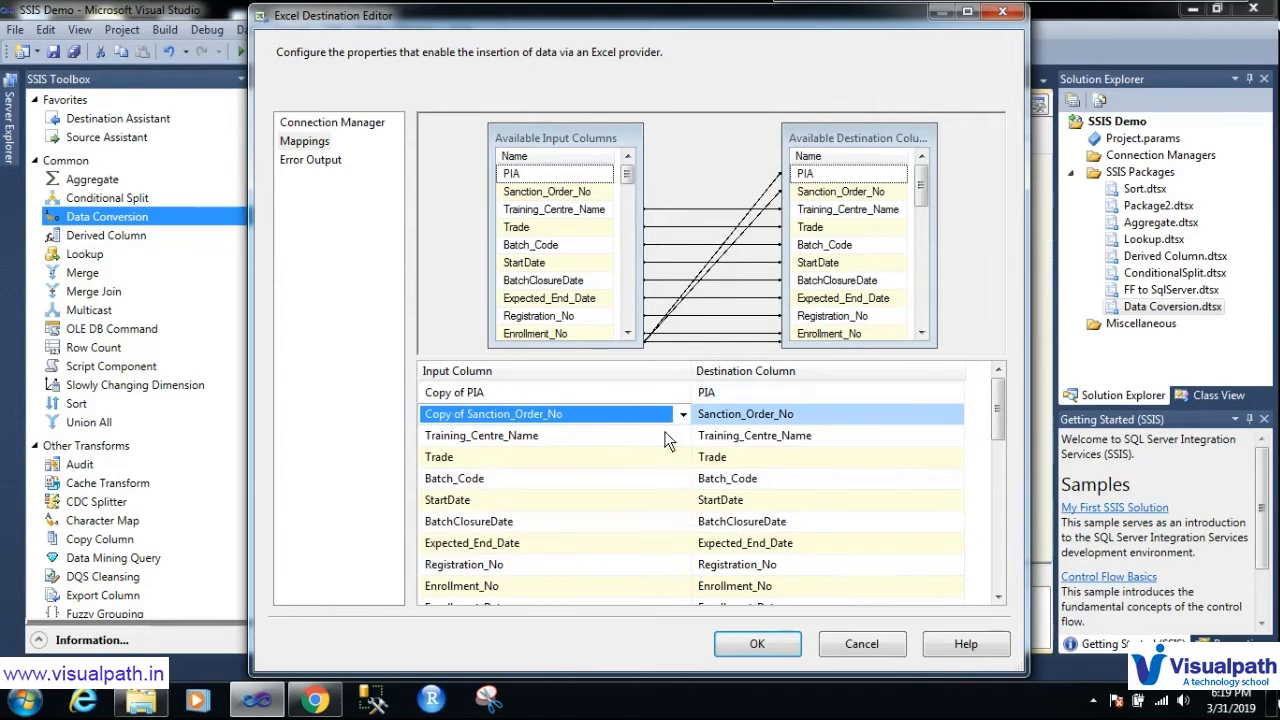
{"action": "left_click", "coordinate": [668, 437]}
{"action": "left_click", "coordinate": [682, 436]}
{"action": "left_click", "coordinate": [658, 476]}
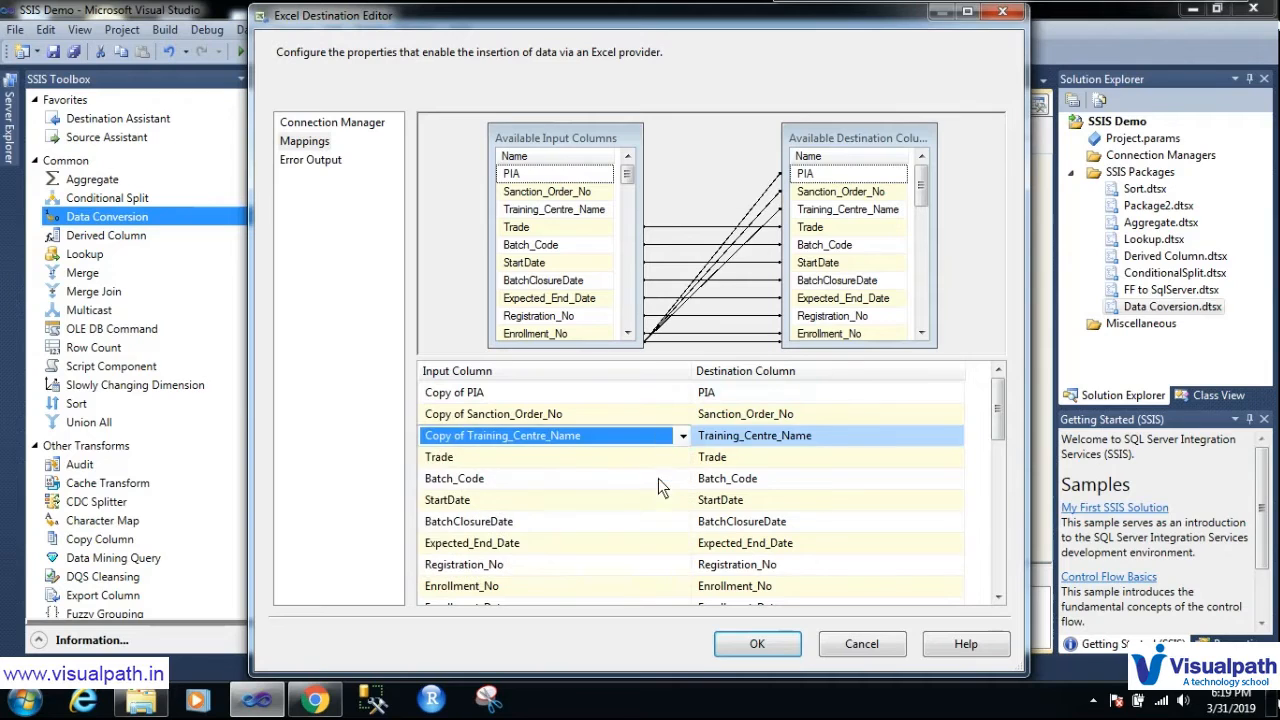
Map Copy of Trade and Copy of Batch_Code to the Trade and Batch_Code destination columns
{"action": "left_click", "coordinate": [655, 460]}
{"action": "left_click", "coordinate": [683, 457]}
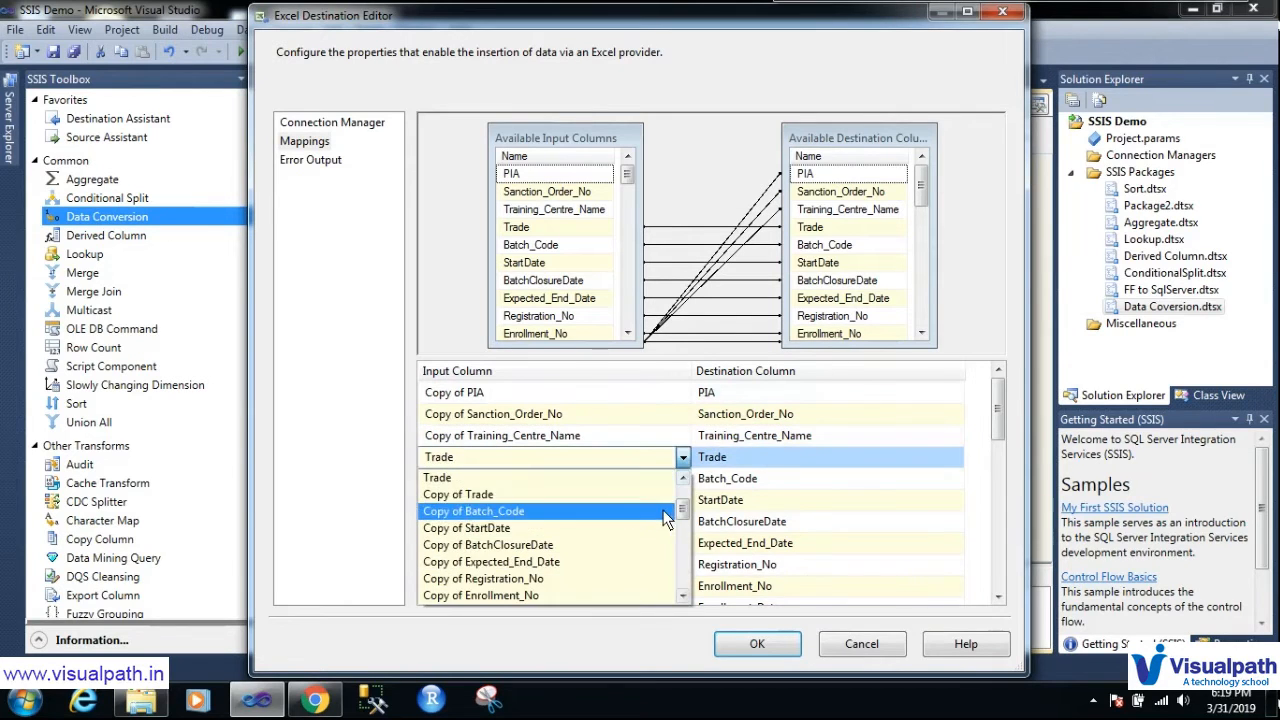
{"action": "left_click", "coordinate": [660, 494]}
{"action": "left_click", "coordinate": [660, 480]}
{"action": "left_click", "coordinate": [682, 478]}
{"action": "left_click", "coordinate": [666, 512]}
Map Copy of StartDate and Copy of BatchClosureDate to the StartDate and BatchClosureDate destination columns
{"action": "left_click", "coordinate": [666, 501]}
{"action": "left_click", "coordinate": [683, 500]}
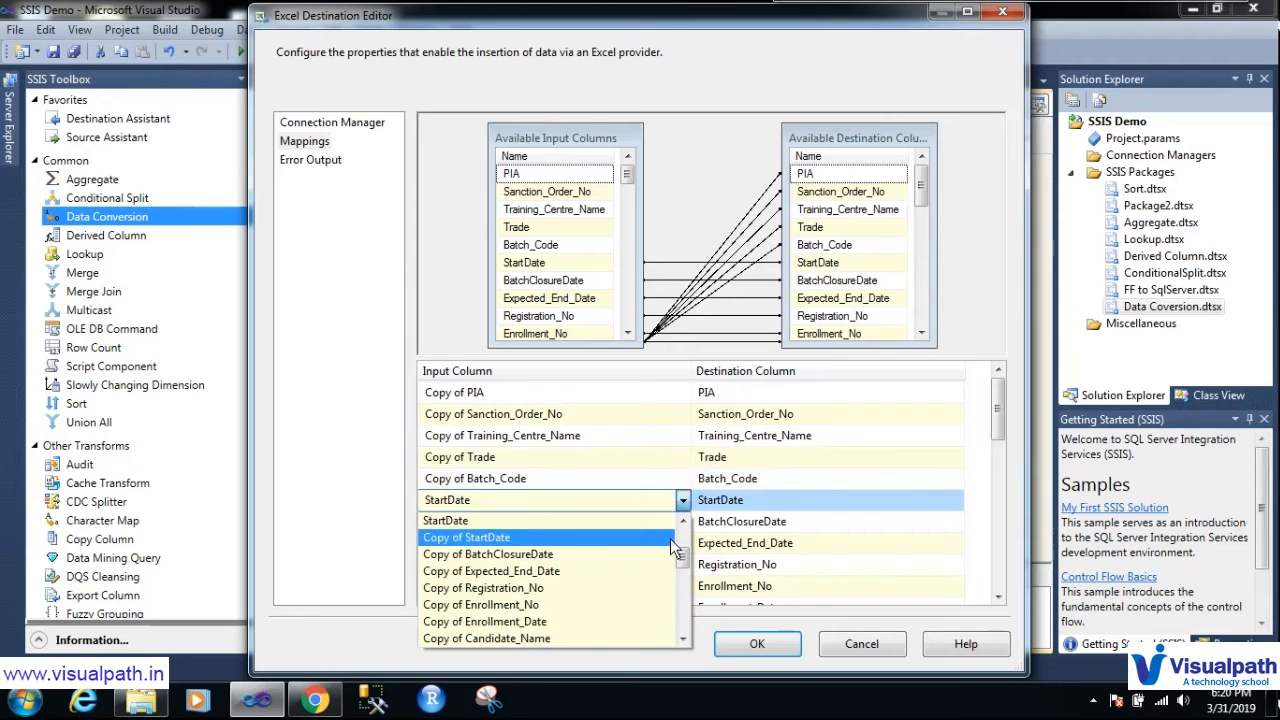
{"action": "left_click", "coordinate": [670, 539]}
{"action": "left_click", "coordinate": [667, 522]}
{"action": "left_click", "coordinate": [683, 521]}
{"action": "left_click", "coordinate": [667, 557]}
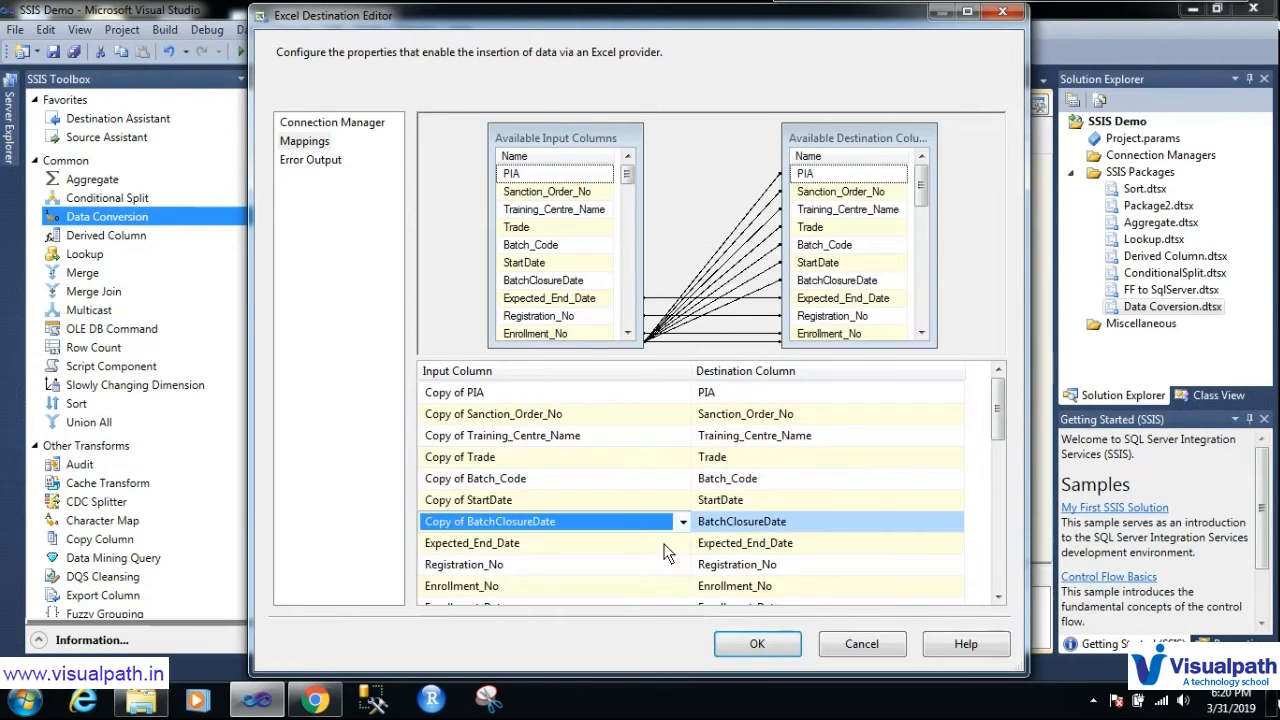
Map Copy of Expected_End_Date and Copy of Registration_No to the Expected_End_Date and Registration_No destination columns
{"action": "left_click", "coordinate": [678, 545]}
{"action": "left_click", "coordinate": [683, 544]}
{"action": "left_click", "coordinate": [672, 579]}
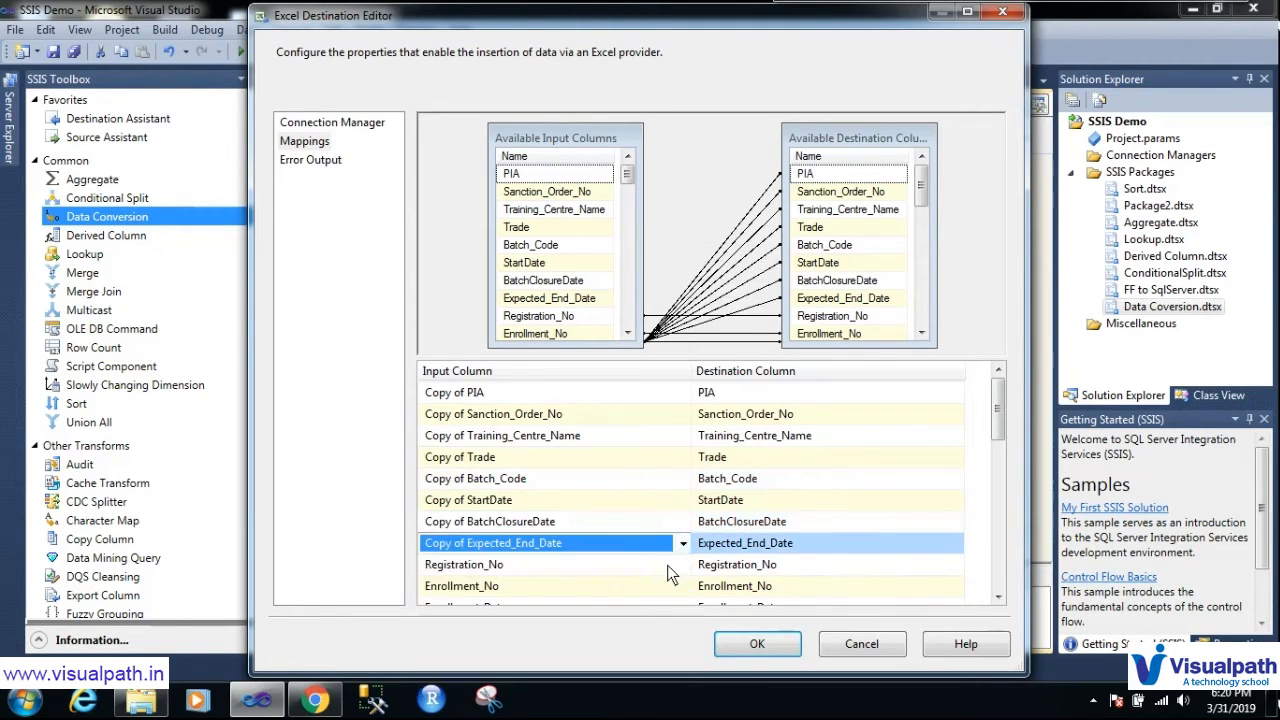
{"action": "left_click", "coordinate": [678, 566]}
{"action": "left_click", "coordinate": [681, 566]}
{"action": "left_click", "coordinate": [656, 603]}
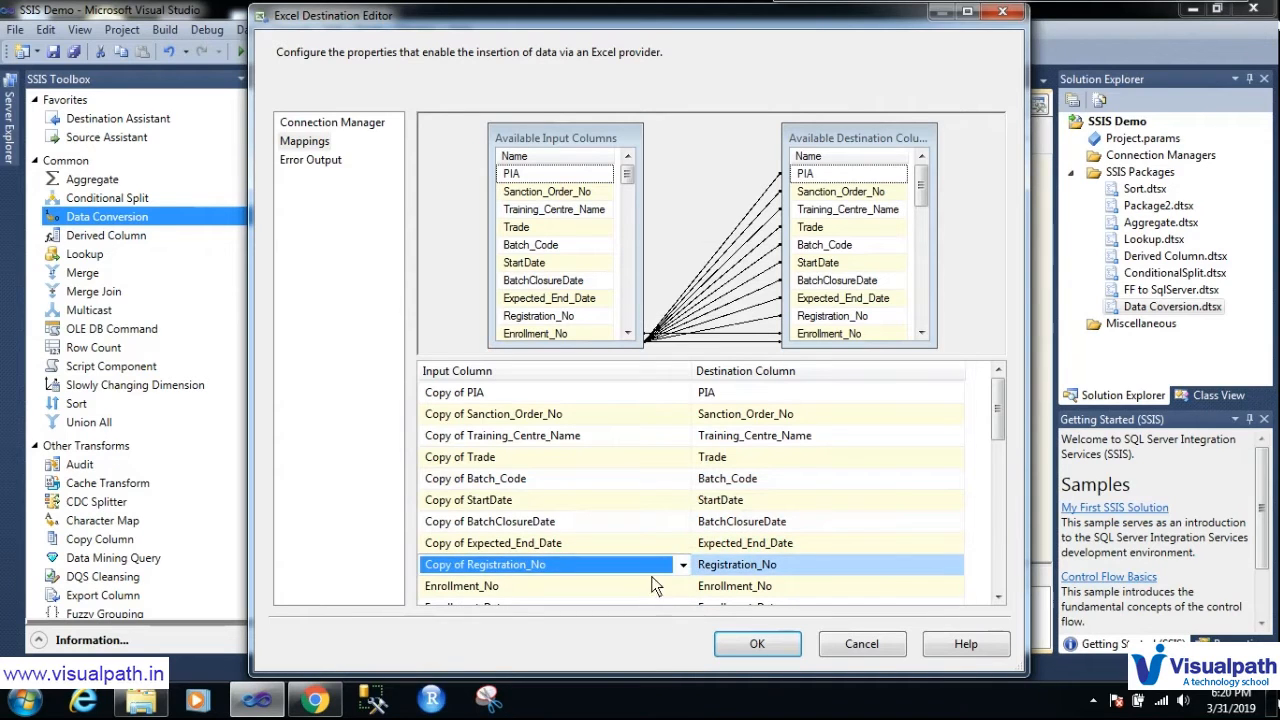
Map Copy of Enrollment_No and Copy of Enrollment_Date to the Enrollment_No and Enrollment_Date destination columns
{"action": "left_click", "coordinate": [683, 565]}
{"action": "left_click", "coordinate": [662, 585]}
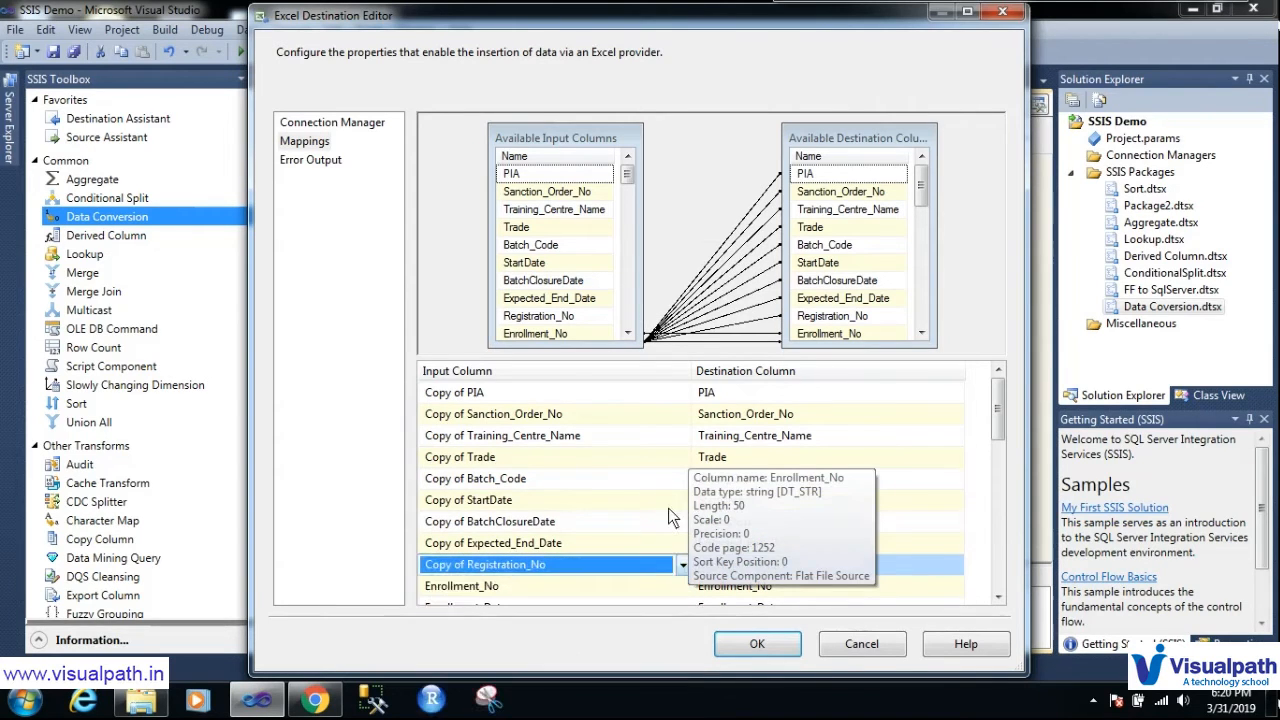
{"action": "left_click", "coordinate": [660, 583]}
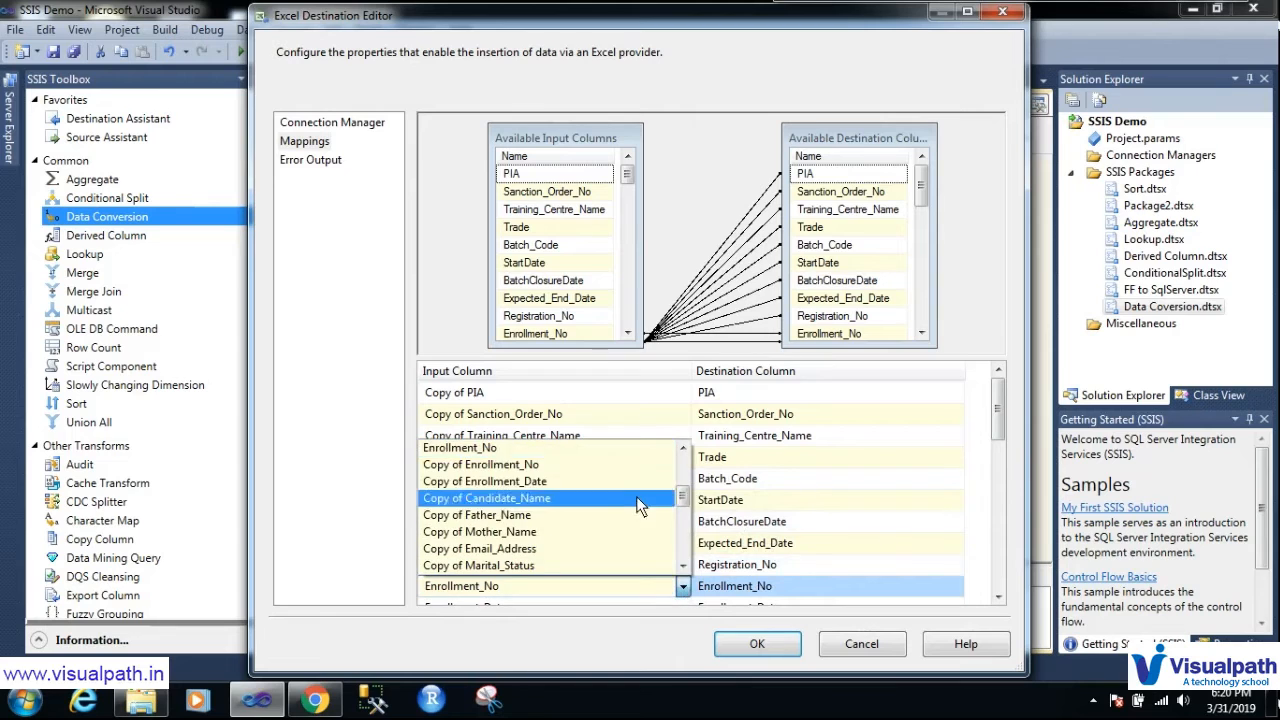
{"action": "left_click", "coordinate": [631, 466]}
{"action": "left_click_drag", "start_coordinate": [996, 428], "coordinate": [997, 463]}
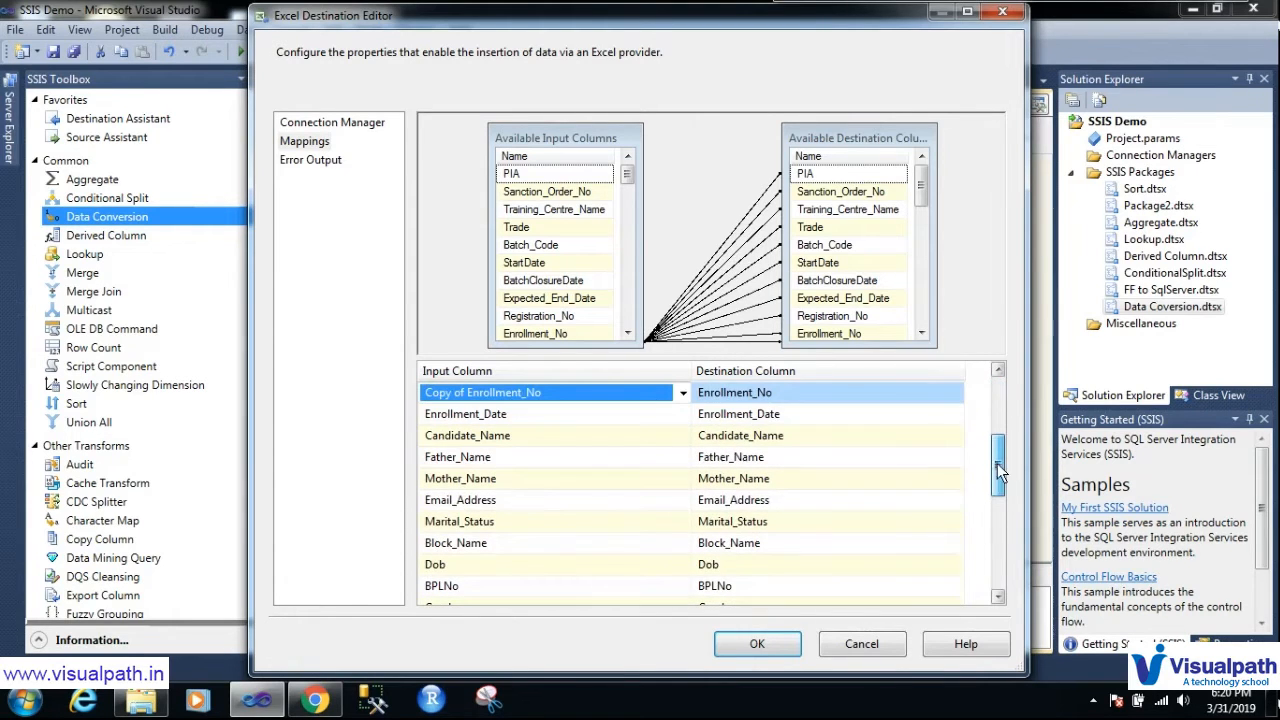
{"action": "left_click", "coordinate": [676, 417]}
{"action": "left_click", "coordinate": [681, 415]}
{"action": "left_click", "coordinate": [673, 448]}
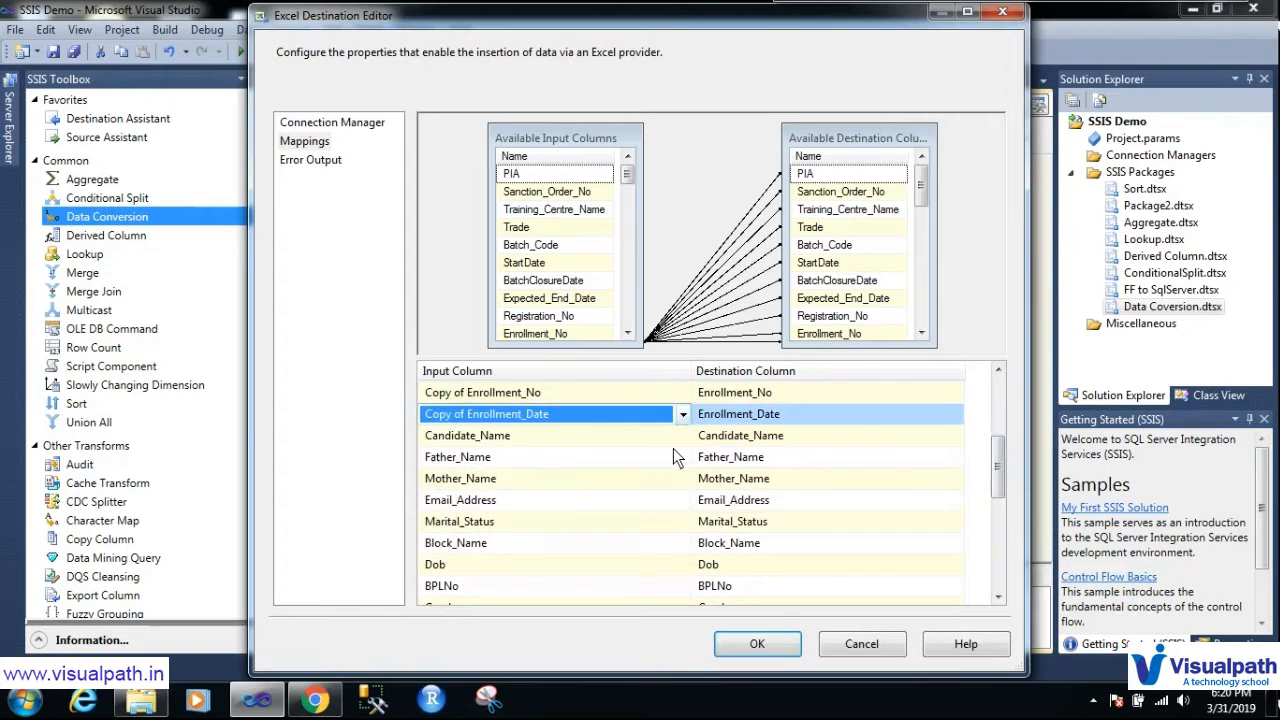
Map Copy of Candidate_Name and Copy of Father_Name to the Candidate_Name and Father_Name destination columns
{"action": "left_click", "coordinate": [677, 438]}
{"action": "left_click", "coordinate": [678, 437]}
{"action": "left_click", "coordinate": [668, 472]}
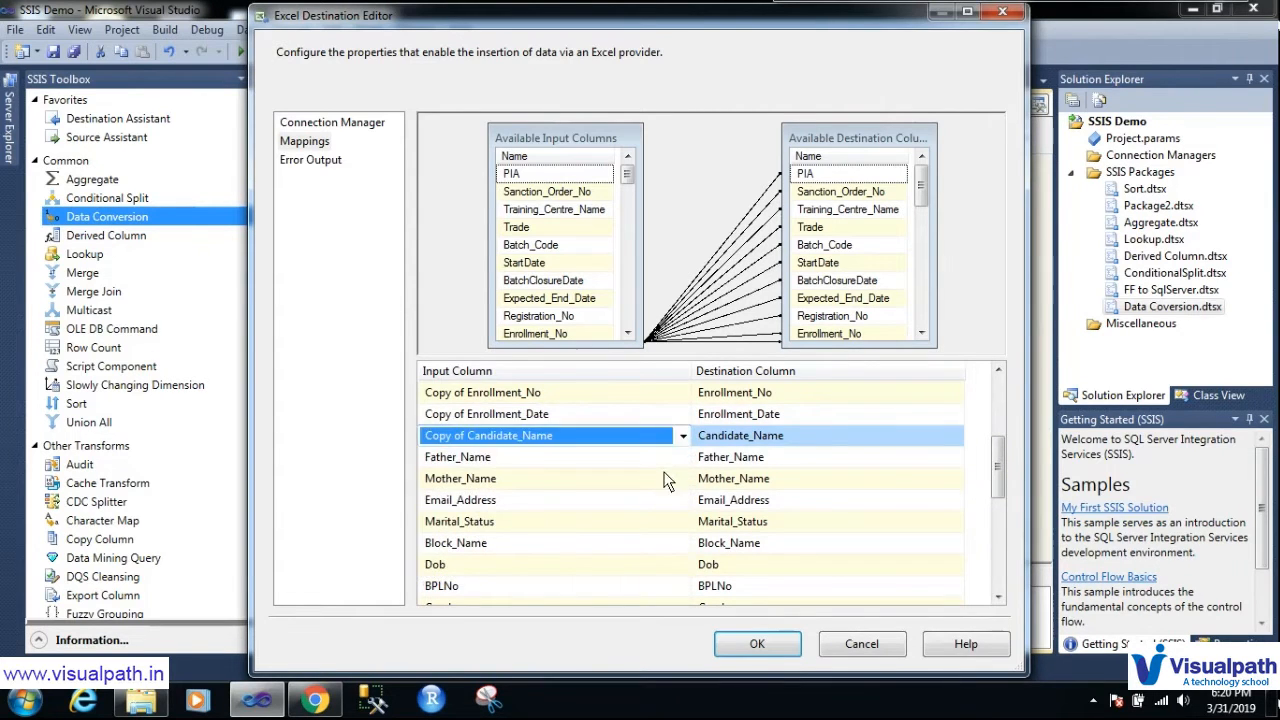
{"action": "left_click", "coordinate": [667, 460]}
{"action": "left_click", "coordinate": [680, 458]}
{"action": "left_click", "coordinate": [670, 495]}
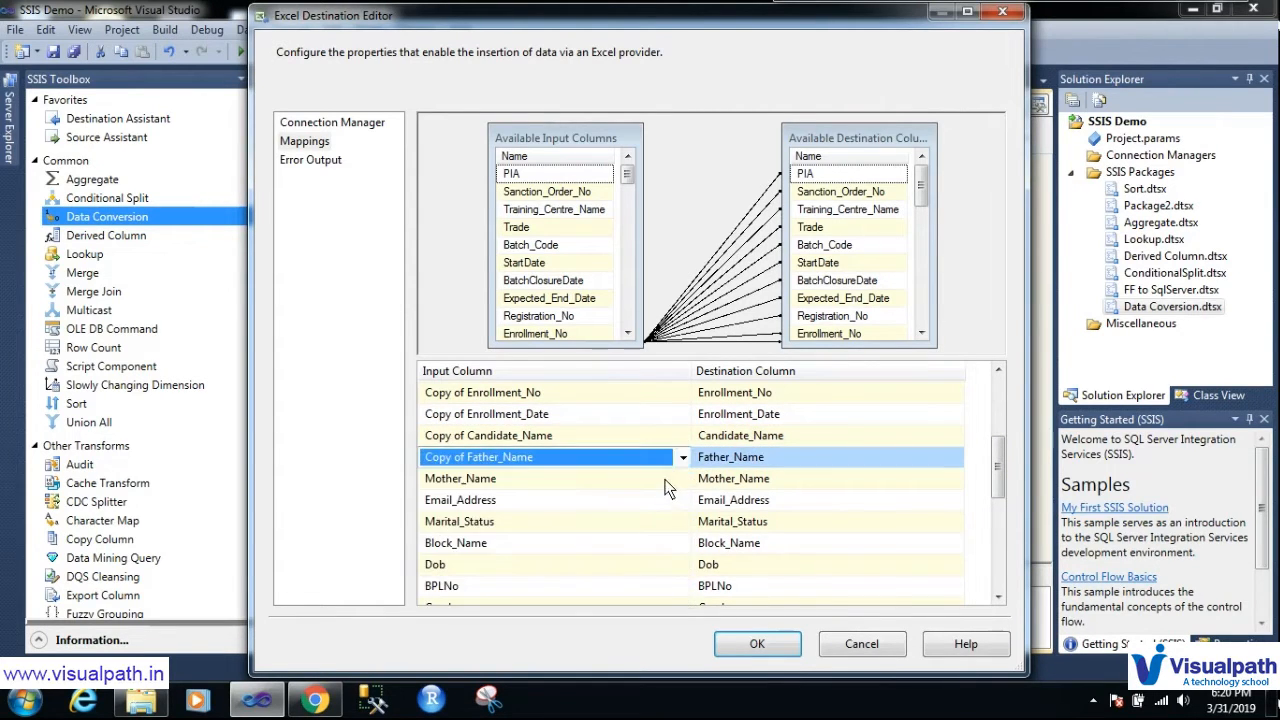
Map Copy of Mother_Name and Copy of Email_Address to the Mother_Name and Email_Address destination columns
{"action": "left_click", "coordinate": [667, 480]}
{"action": "left_click", "coordinate": [683, 480]}
{"action": "left_click", "coordinate": [665, 515]}
{"action": "left_click", "coordinate": [665, 500]}
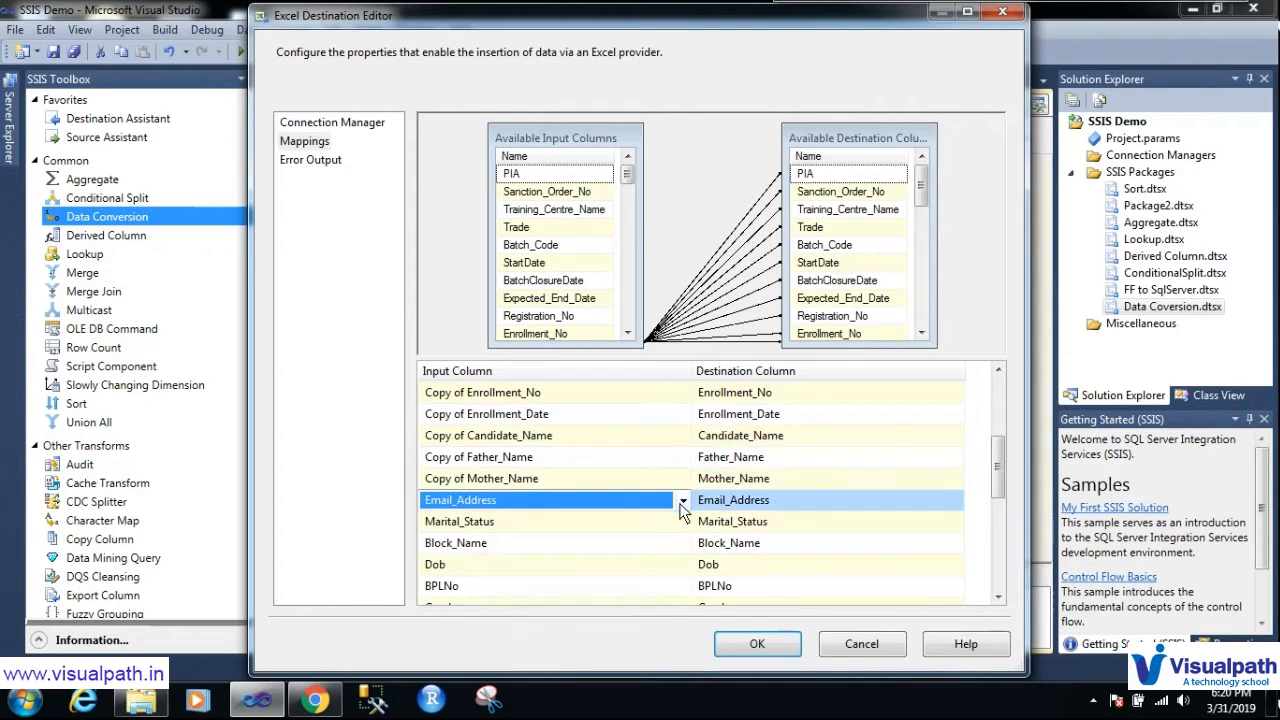
{"action": "left_click", "coordinate": [682, 500]}
{"action": "left_click", "coordinate": [665, 537]}
Map Copy of Marital_Status and Copy of Block_Name to the Marital_Status and Block_Name destination columns
{"action": "left_click", "coordinate": [667, 521]}
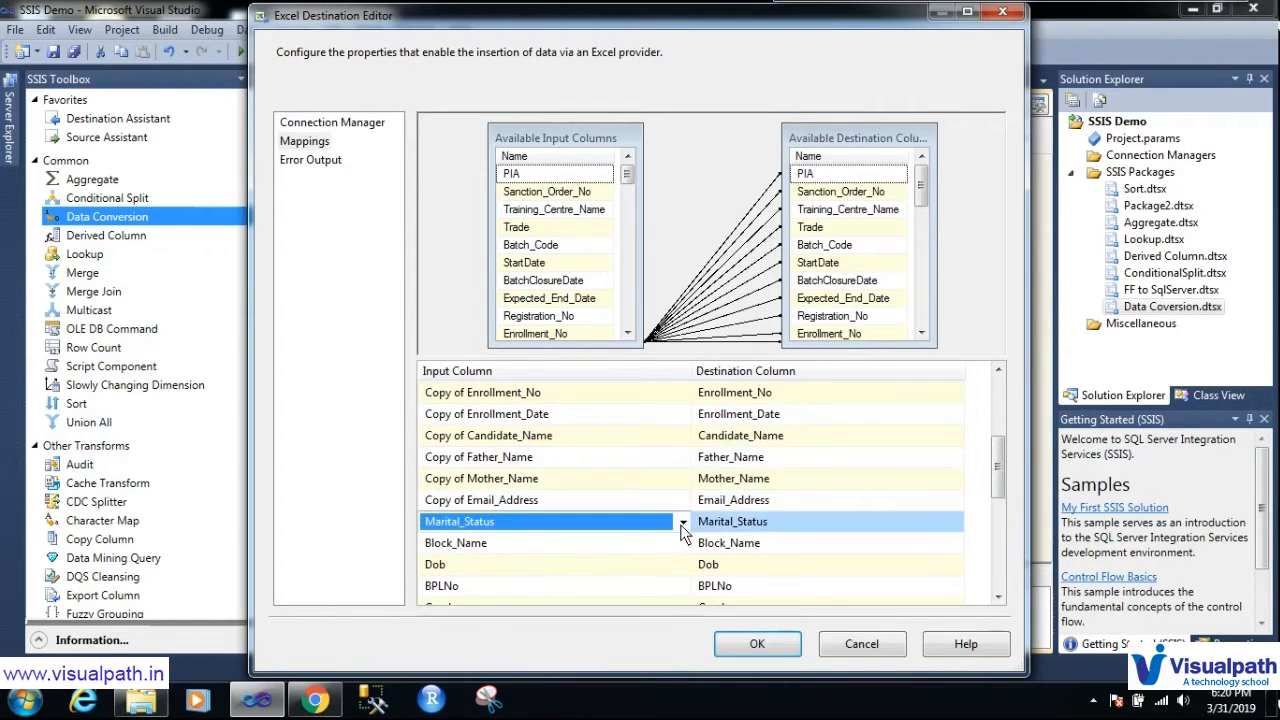
{"action": "left_click", "coordinate": [681, 522]}
{"action": "left_click", "coordinate": [654, 558]}
{"action": "left_click", "coordinate": [667, 543]}
{"action": "left_click", "coordinate": [682, 543]}
{"action": "left_click", "coordinate": [665, 580]}
Map Copy of Dob and Copy of BPLNo to the Dob and BPLNo destination columns
{"action": "left_click", "coordinate": [667, 564]}
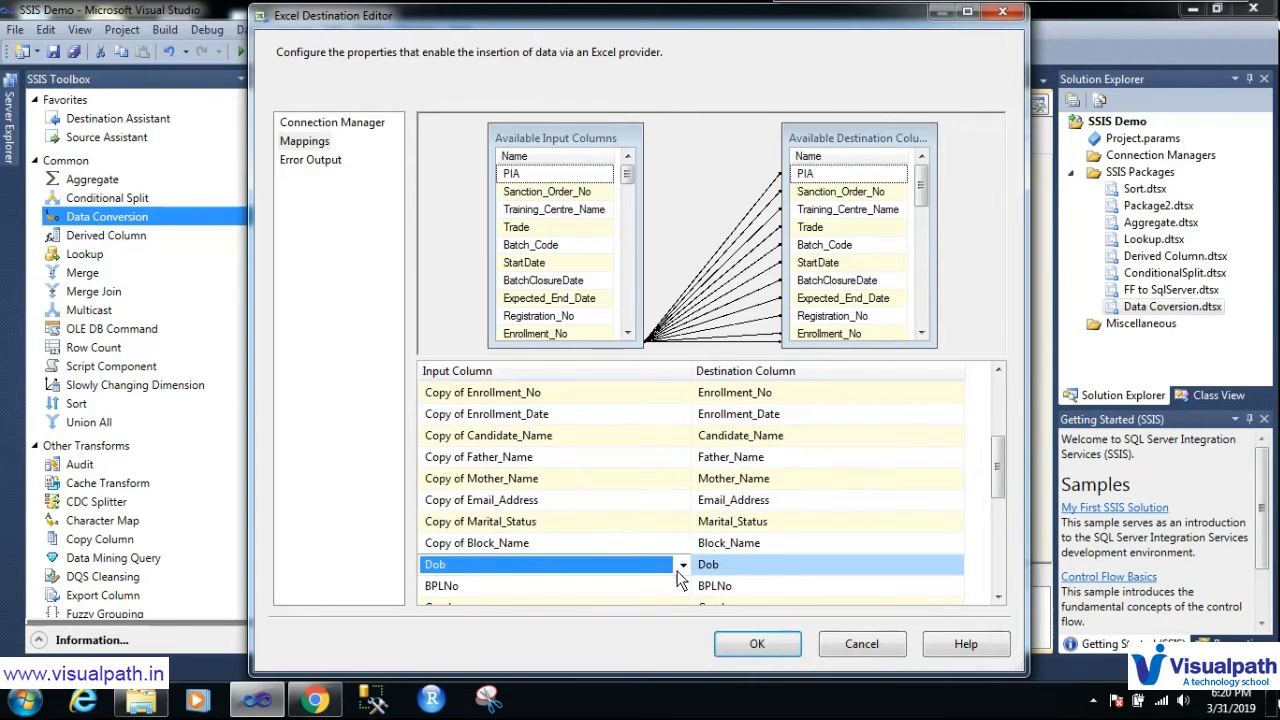
{"action": "left_click", "coordinate": [682, 564]}
{"action": "left_click", "coordinate": [667, 602]}
{"action": "left_click", "coordinate": [667, 586]}
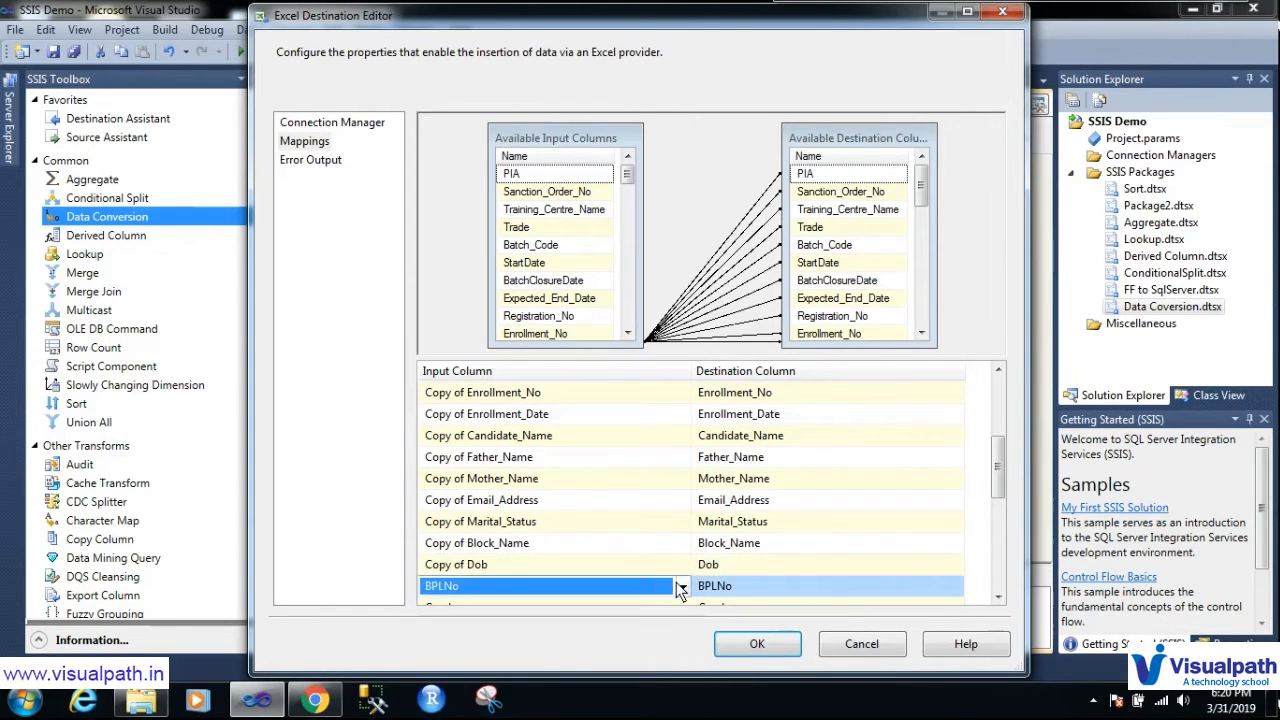
{"action": "left_click", "coordinate": [682, 586]}
{"action": "left_click", "coordinate": [650, 465]}
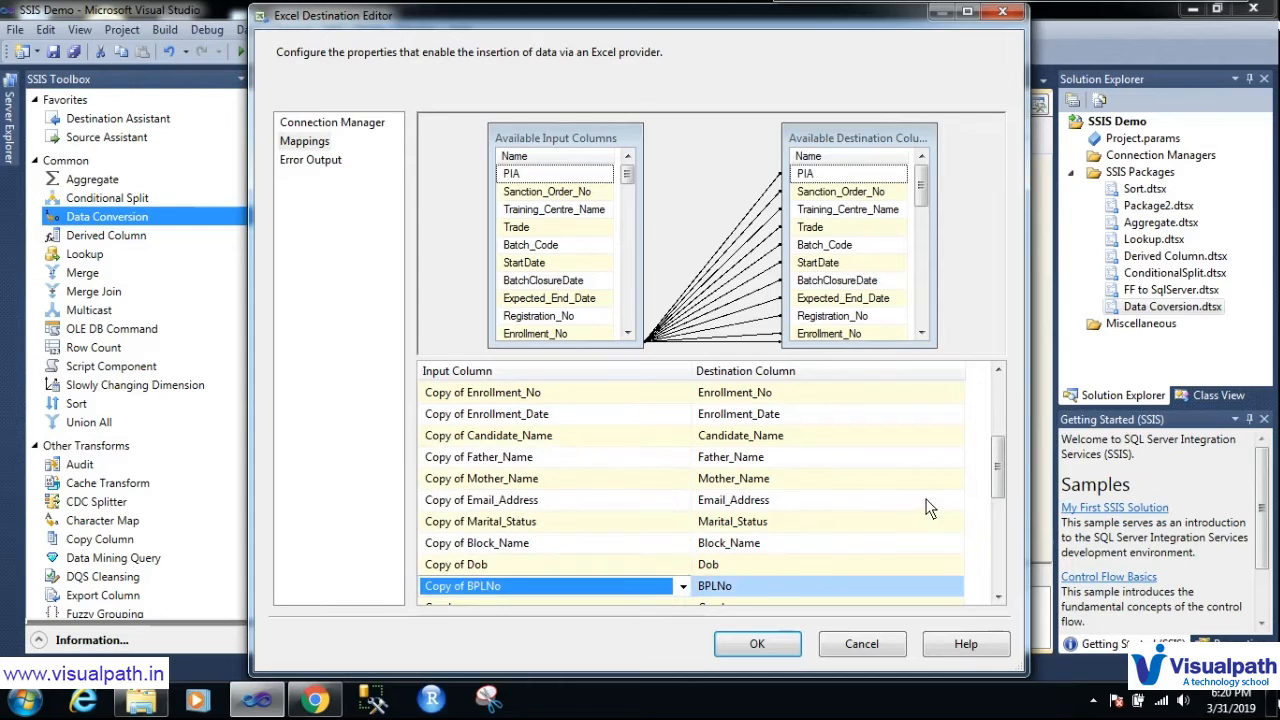
Map Copy of Gender and Copy of Caste_Category to the Gender and Caste_Category destination columns
{"action": "left_click_drag", "start_coordinate": [1005, 481], "coordinate": [1005, 528]}
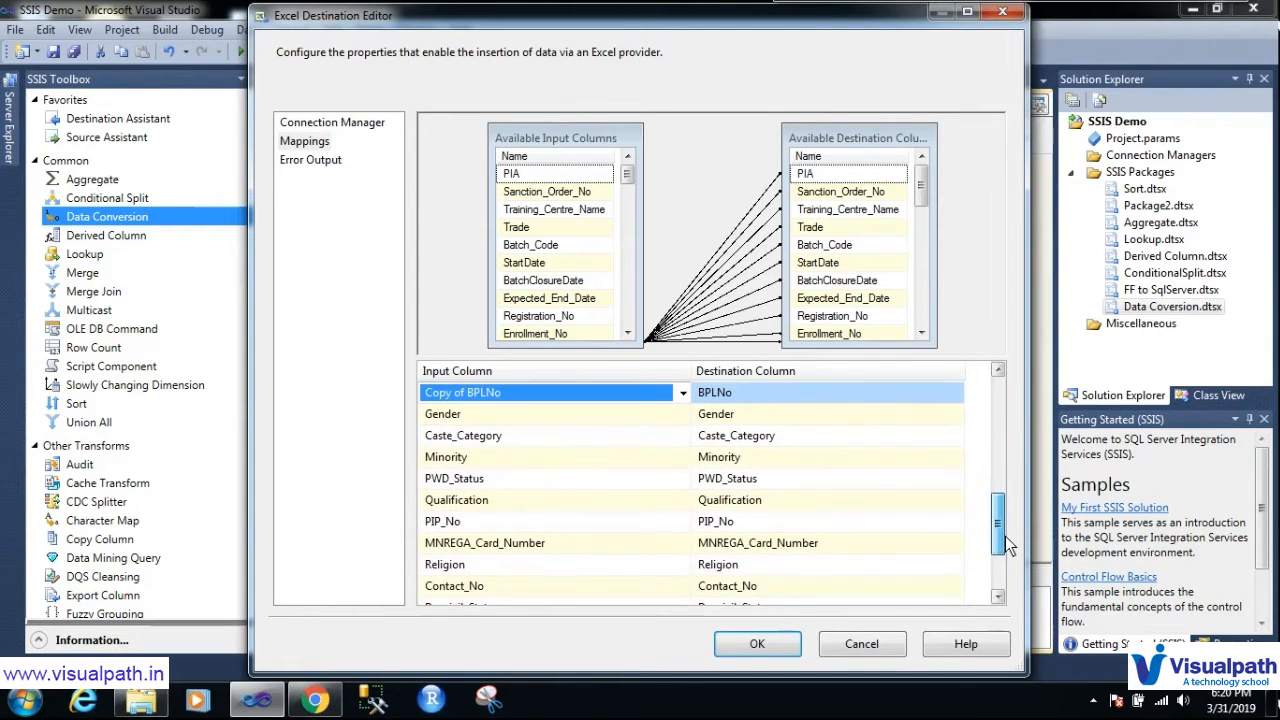
{"action": "left_click", "coordinate": [675, 414]}
{"action": "left_click", "coordinate": [682, 414]}
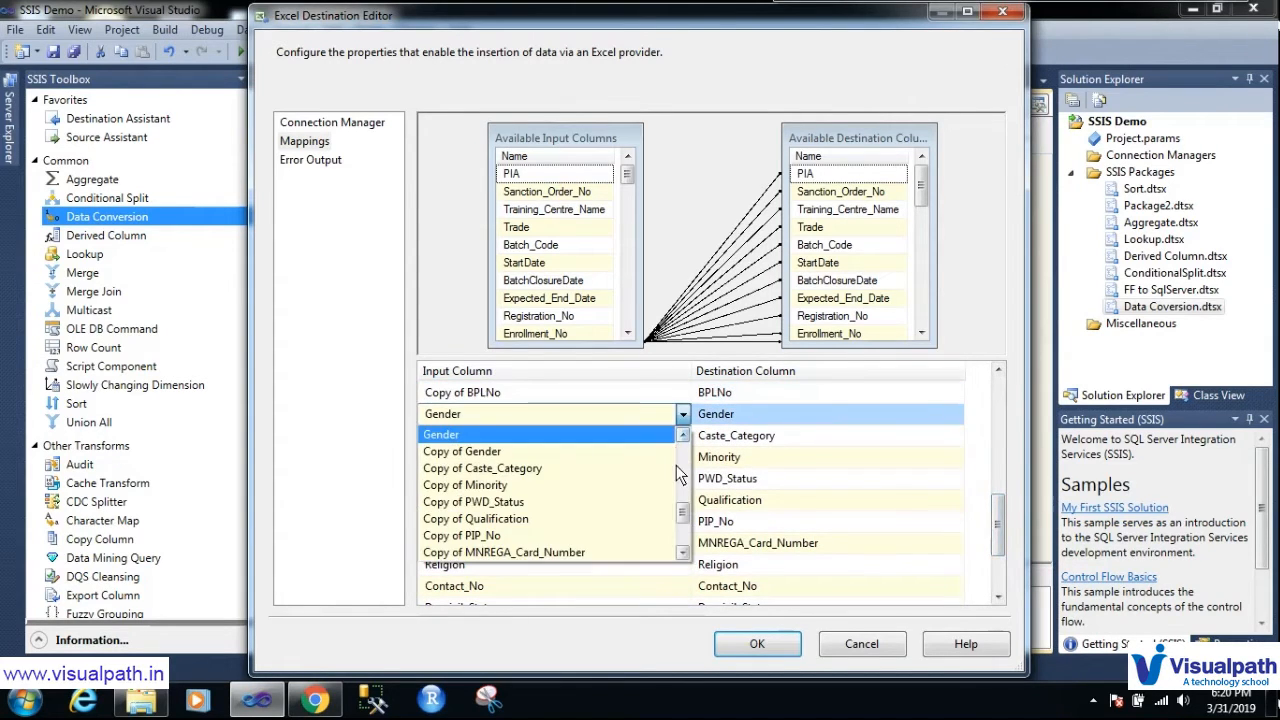
{"action": "left_click", "coordinate": [654, 452]}
{"action": "left_click", "coordinate": [673, 437]}
{"action": "left_click", "coordinate": [682, 436]}
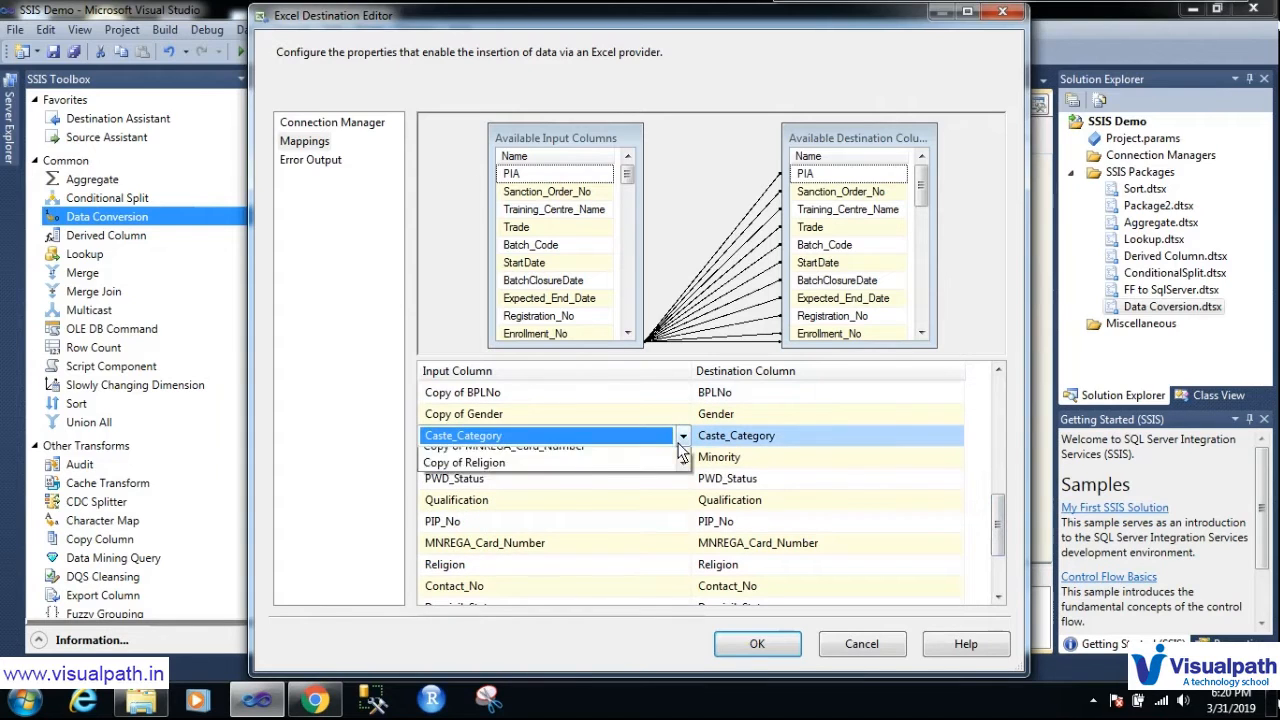
{"action": "left_click", "coordinate": [660, 473]}
Map Copy of Minority and Copy of PWD_Status to the Minority and PWD_Status destination columns
{"action": "left_click", "coordinate": [665, 457]}
{"action": "left_click", "coordinate": [682, 457]}
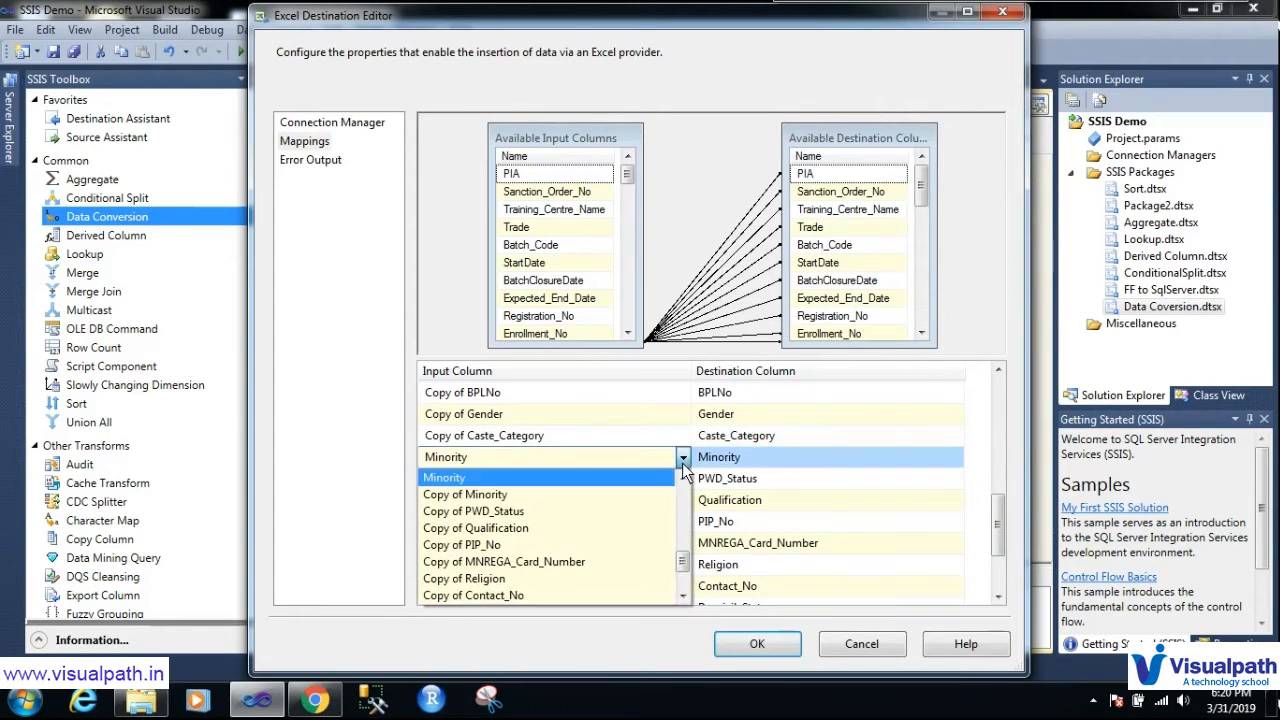
{"action": "left_click", "coordinate": [655, 494]}
{"action": "left_click", "coordinate": [672, 479]}
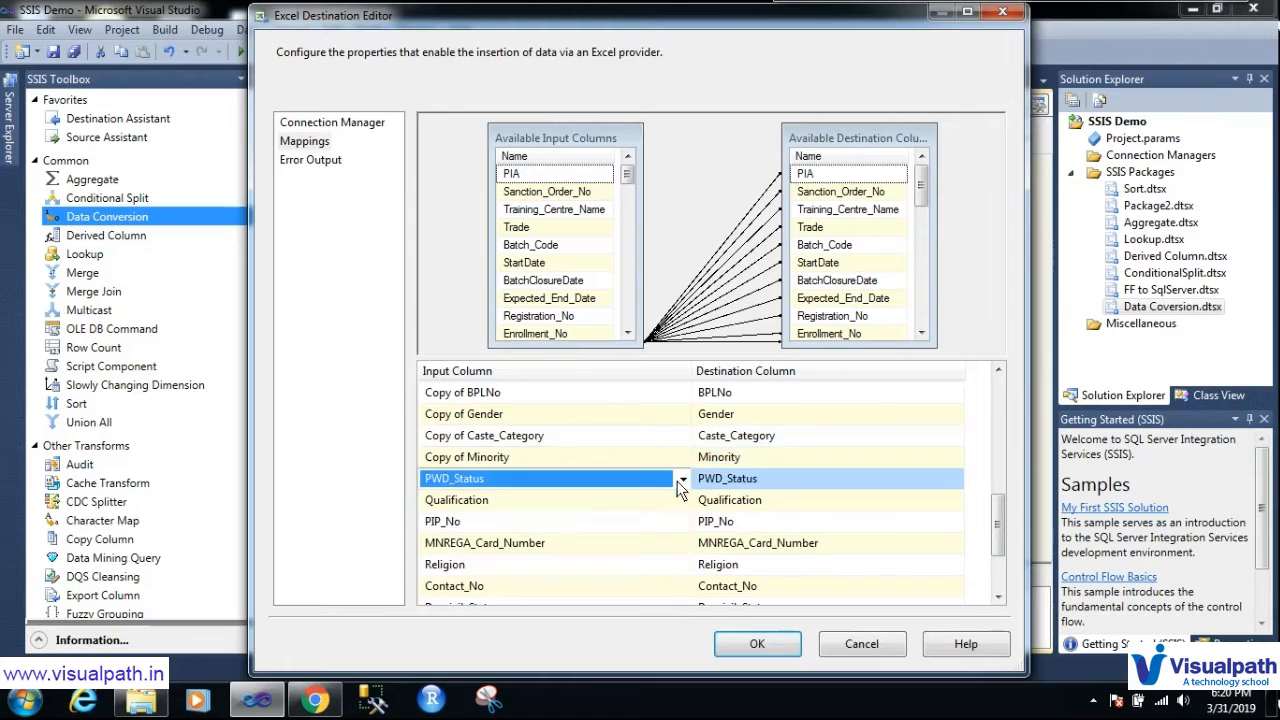
{"action": "left_click", "coordinate": [682, 478]}
{"action": "left_click", "coordinate": [664, 515]}
Map Copy of Qualification and Copy of PIP_No to the Qualification and PIP_No destination columns
{"action": "left_click", "coordinate": [670, 500]}
{"action": "left_click", "coordinate": [682, 500]}
{"action": "left_click", "coordinate": [660, 537]}
{"action": "left_click", "coordinate": [670, 521]}
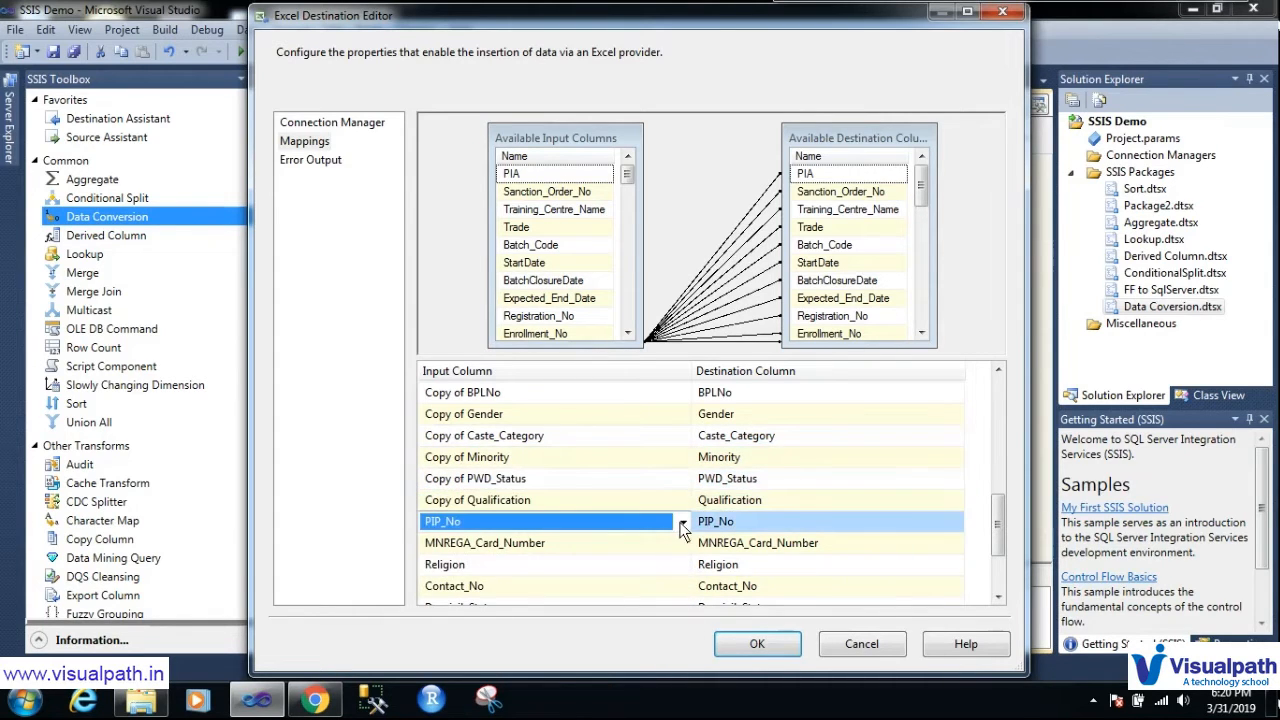
{"action": "left_click", "coordinate": [682, 521]}
{"action": "left_click", "coordinate": [665, 558]}
Map Copy of MNREGA_Card_Number and Copy of Religion to the MNREGA_Card_Number and Religion destination columns
{"action": "left_click", "coordinate": [668, 544]}
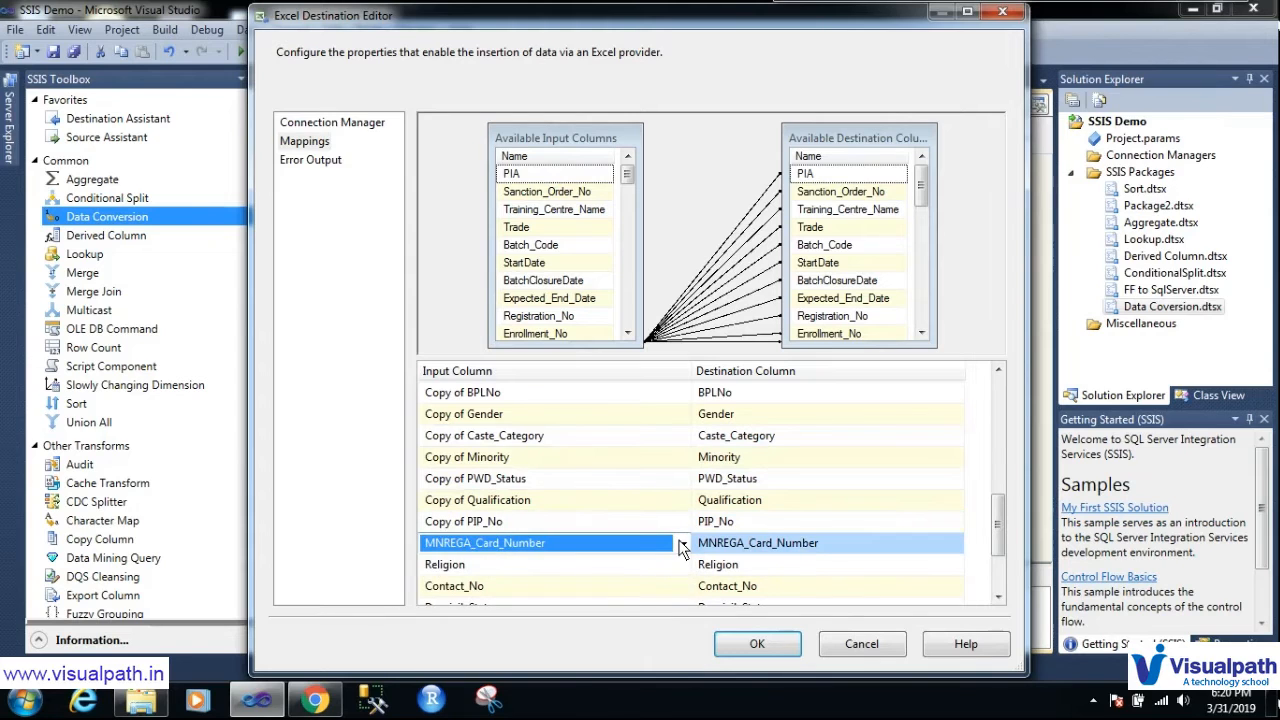
{"action": "left_click", "coordinate": [682, 543]}
{"action": "left_click", "coordinate": [600, 580]}
{"action": "left_click", "coordinate": [668, 564]}
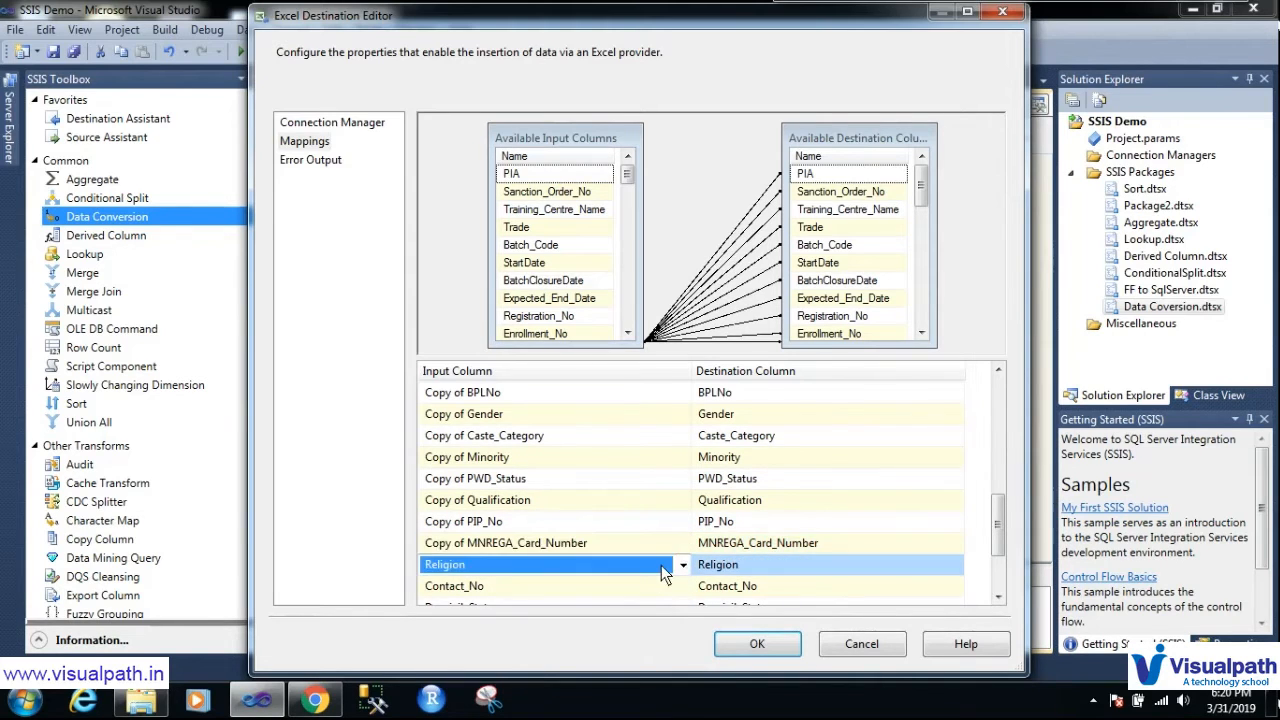
{"action": "left_click", "coordinate": [682, 564]}
{"action": "left_click", "coordinate": [652, 584]}
Map Copy of Contact_No to the Contact_No destination column in the Excel Destination
{"action": "left_click", "coordinate": [652, 588]}
{"action": "left_click", "coordinate": [682, 587]}
{"action": "left_click", "coordinate": [621, 482]}
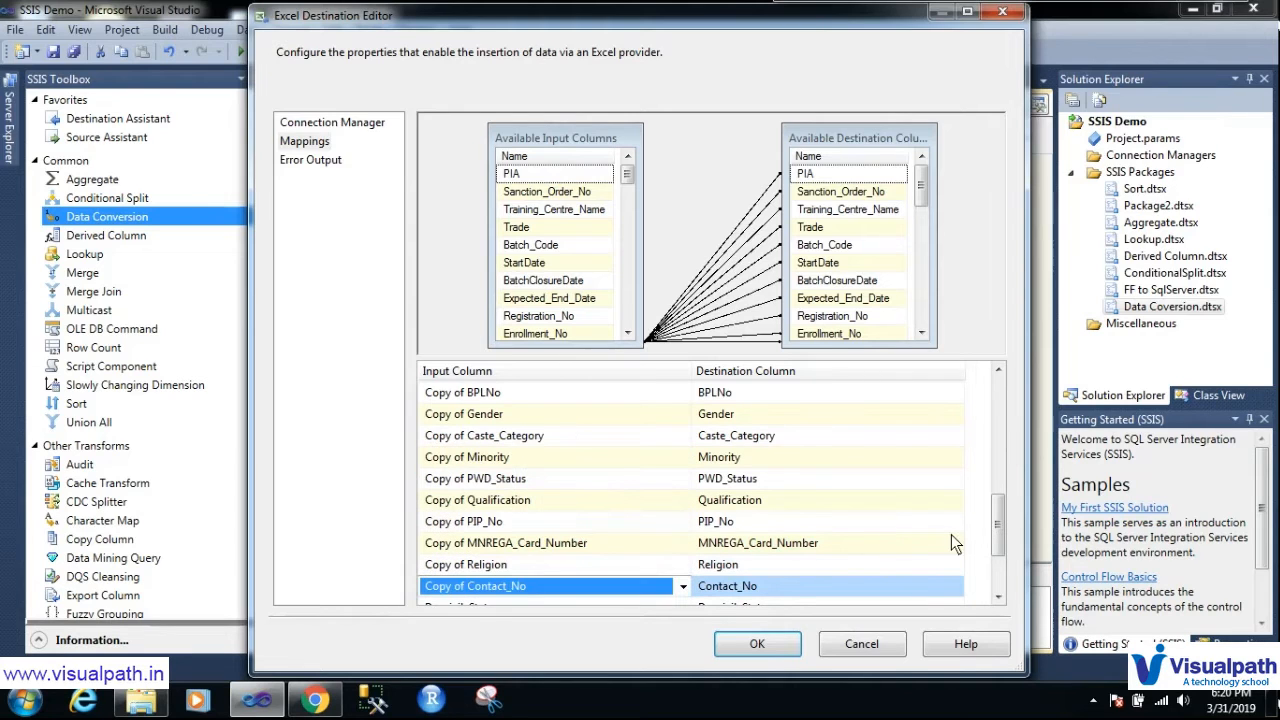
Map Copy of DomicileState and Copy of DomicileDistrict to the DomicileState and DomicileDistrict destination columns
{"action": "scroll", "coordinate": [997, 540], "scroll_direction": "down", "scroll_amount": 2}
{"action": "left_click", "coordinate": [669, 498]}
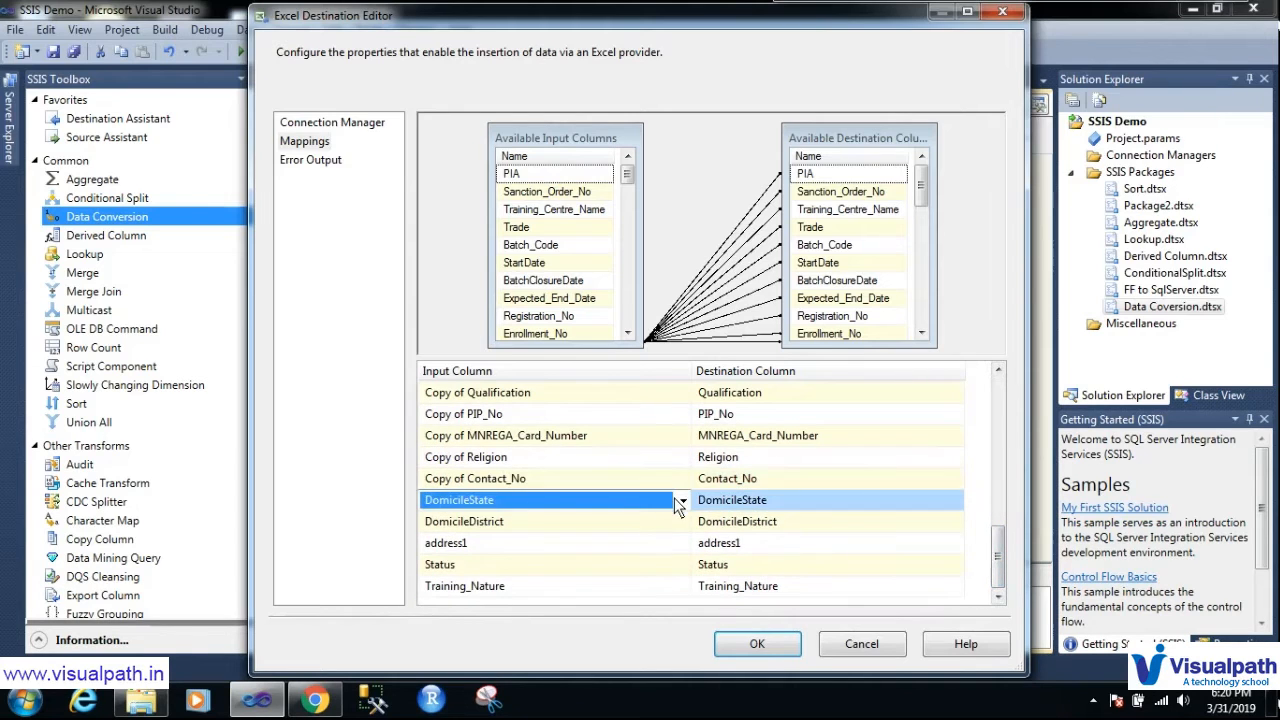
{"action": "left_click", "coordinate": [680, 500]}
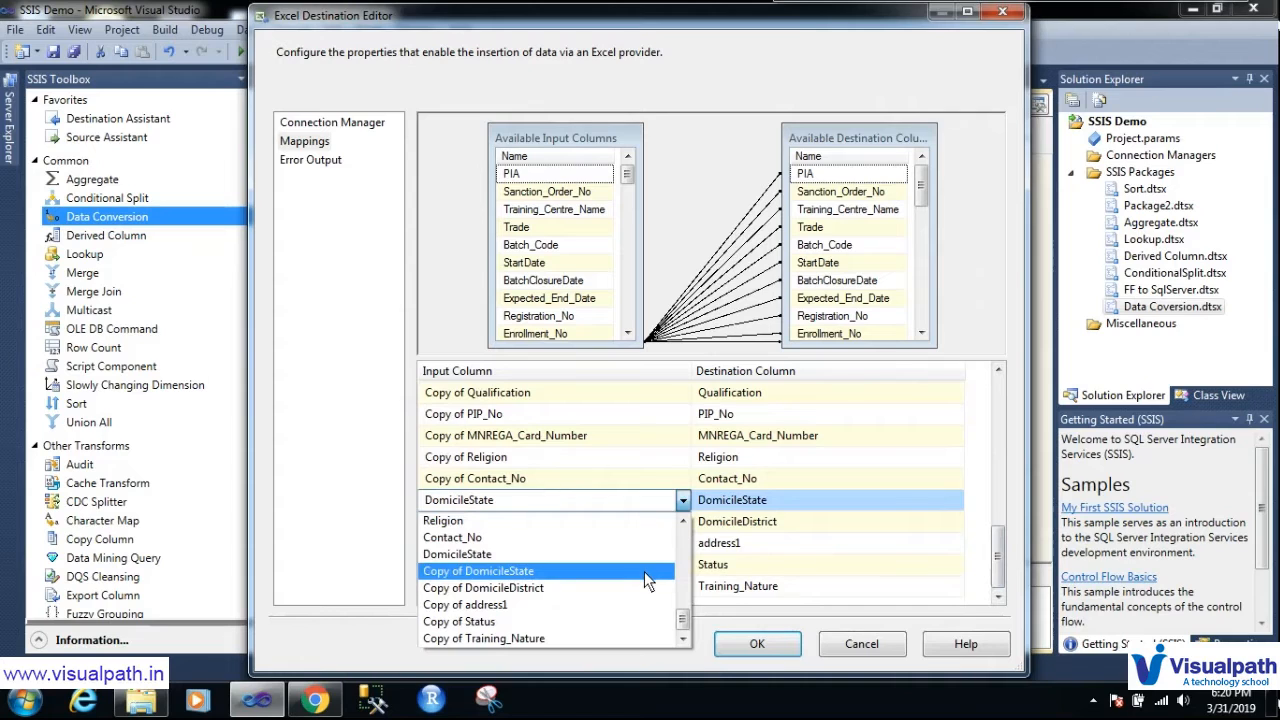
{"action": "left_click", "coordinate": [644, 571]}
{"action": "left_click", "coordinate": [675, 519]}
{"action": "left_click", "coordinate": [680, 522]}
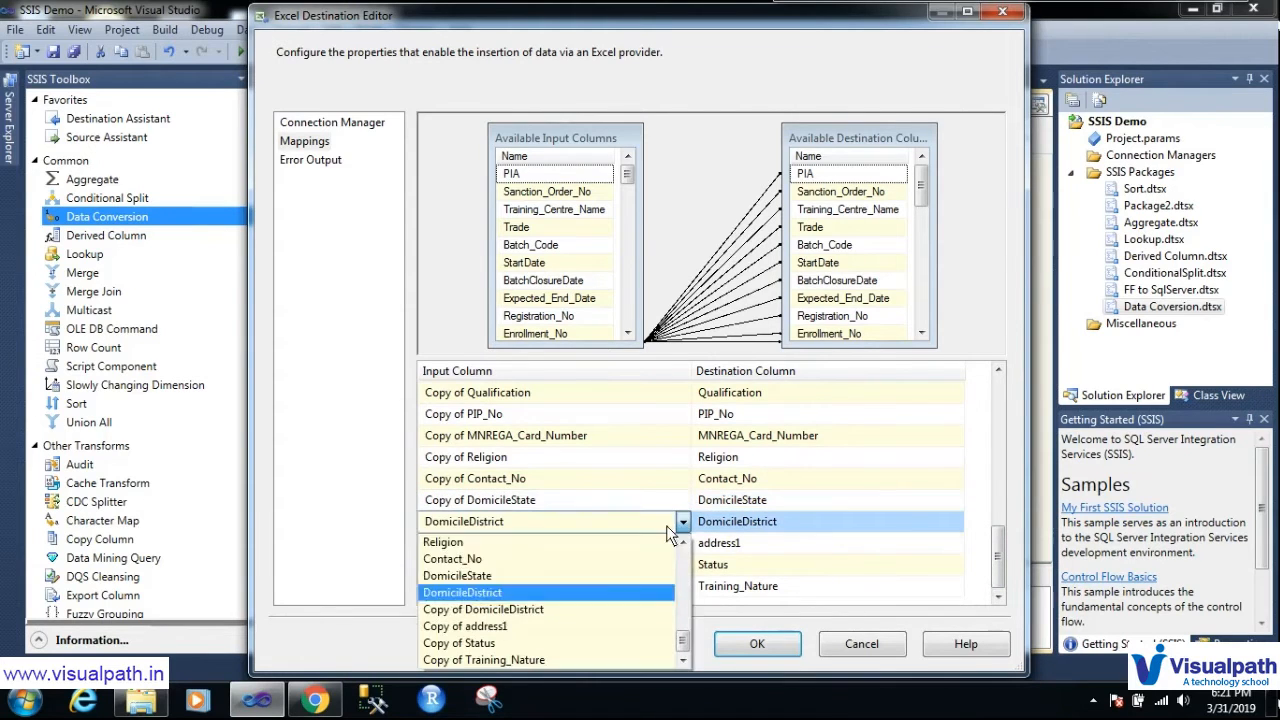
{"action": "left_click", "coordinate": [632, 608]}
Map Copy of address1 and Copy of Status to the address1 and Status destination columns
{"action": "left_click", "coordinate": [675, 542]}
{"action": "left_click", "coordinate": [681, 543]}
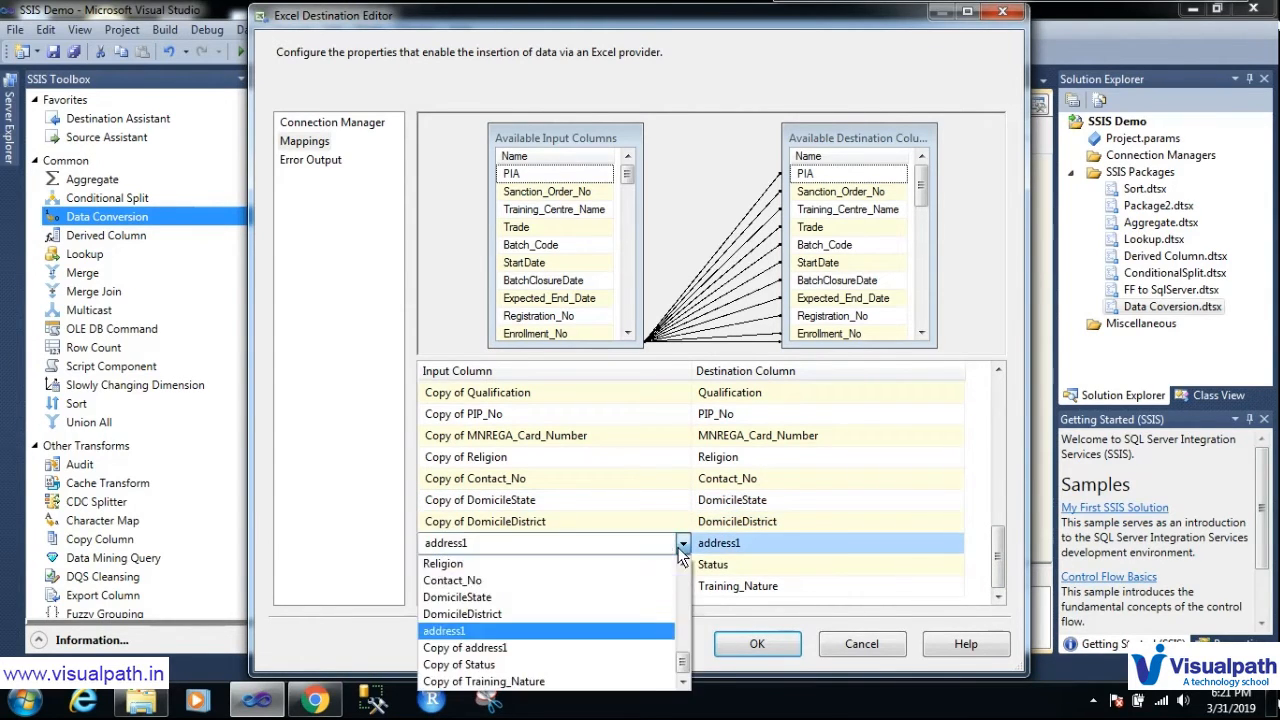
{"action": "left_click", "coordinate": [655, 646]}
{"action": "left_click", "coordinate": [662, 564]}
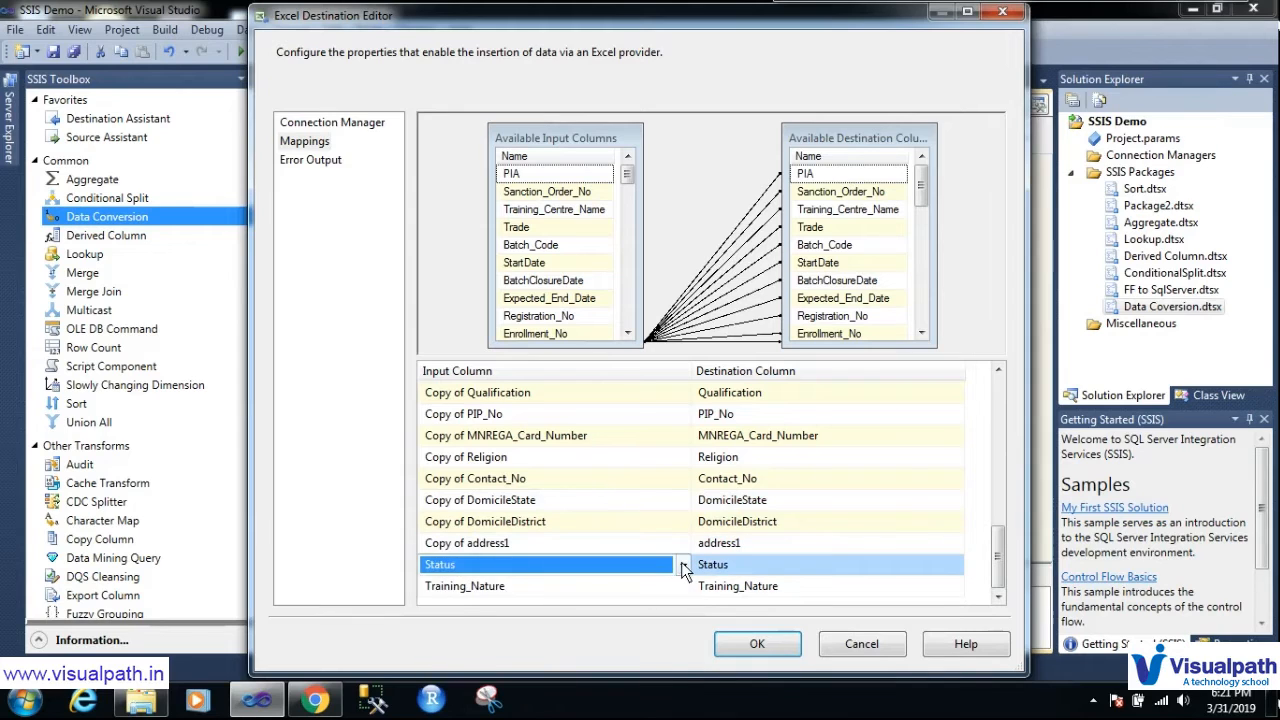
{"action": "left_click", "coordinate": [683, 566]}
{"action": "left_click", "coordinate": [615, 684]}
Map Copy of Training_Nature to the Training_Nature destination column and accept the Excel Destination mappings
{"action": "left_click", "coordinate": [658, 588]}
{"action": "left_click", "coordinate": [683, 588]}
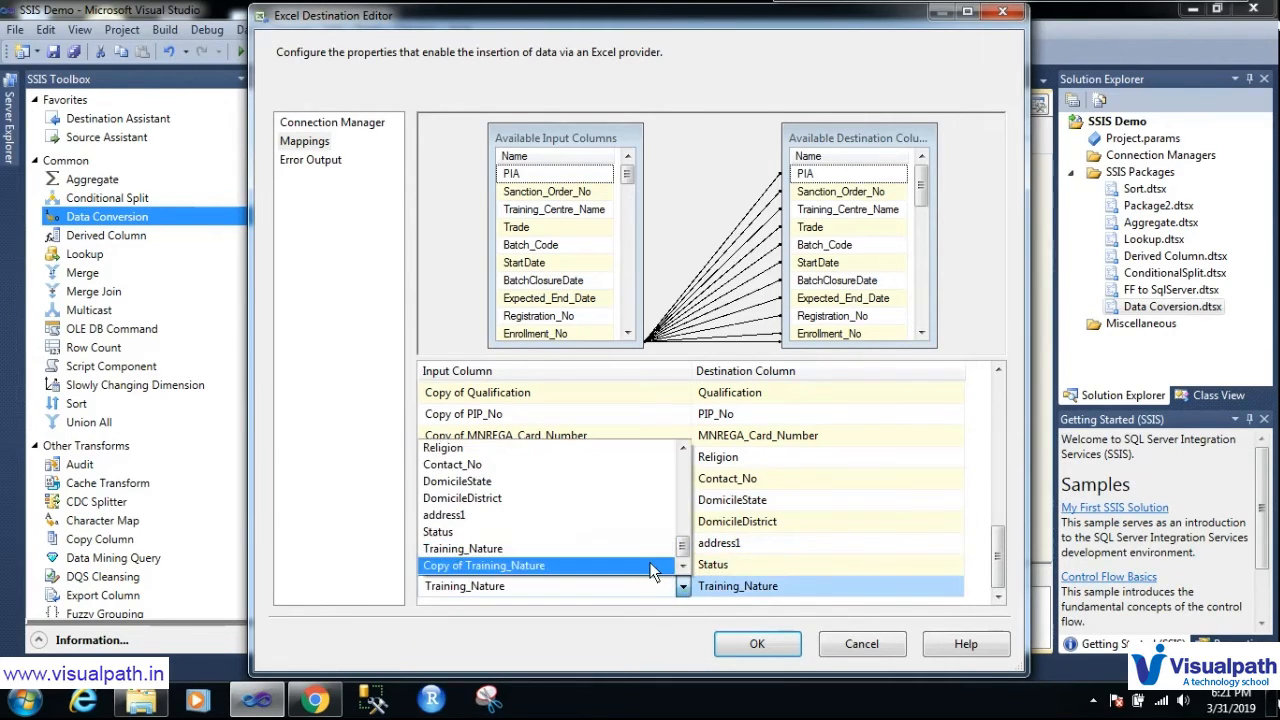
{"action": "left_click", "coordinate": [651, 566]}
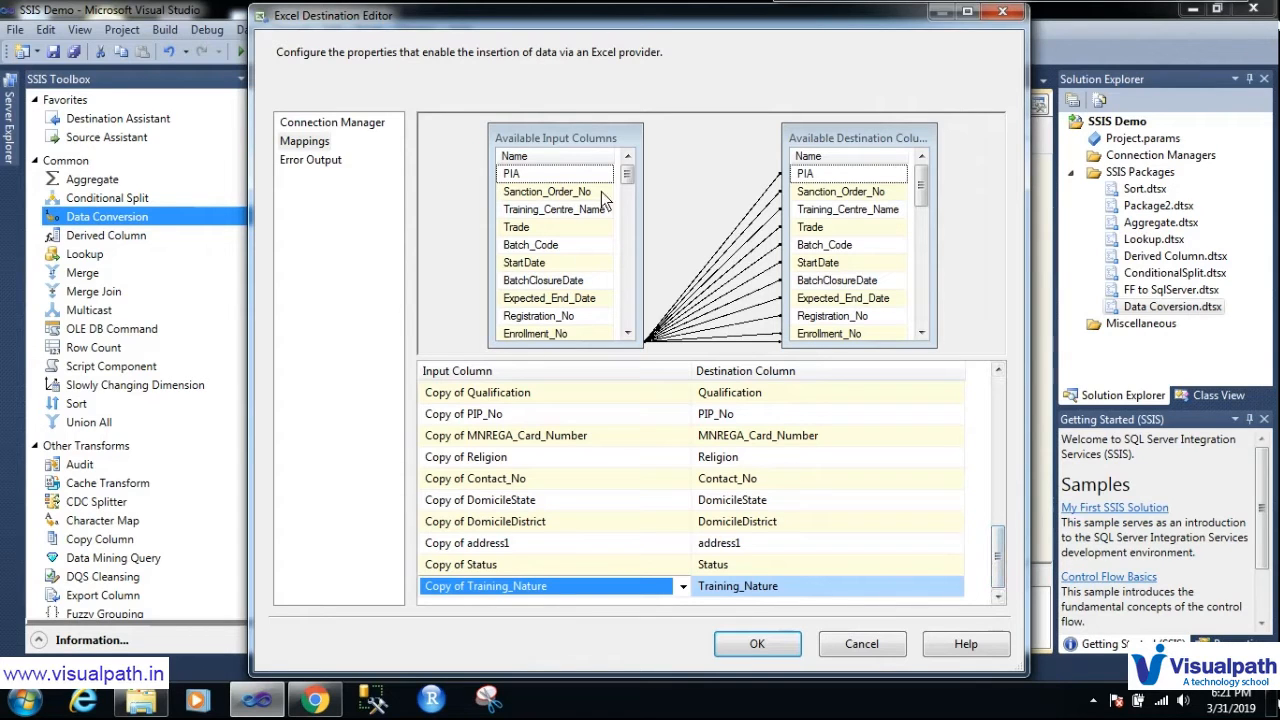
{"action": "left_click_drag", "start_coordinate": [627, 175], "coordinate": [629, 265]}
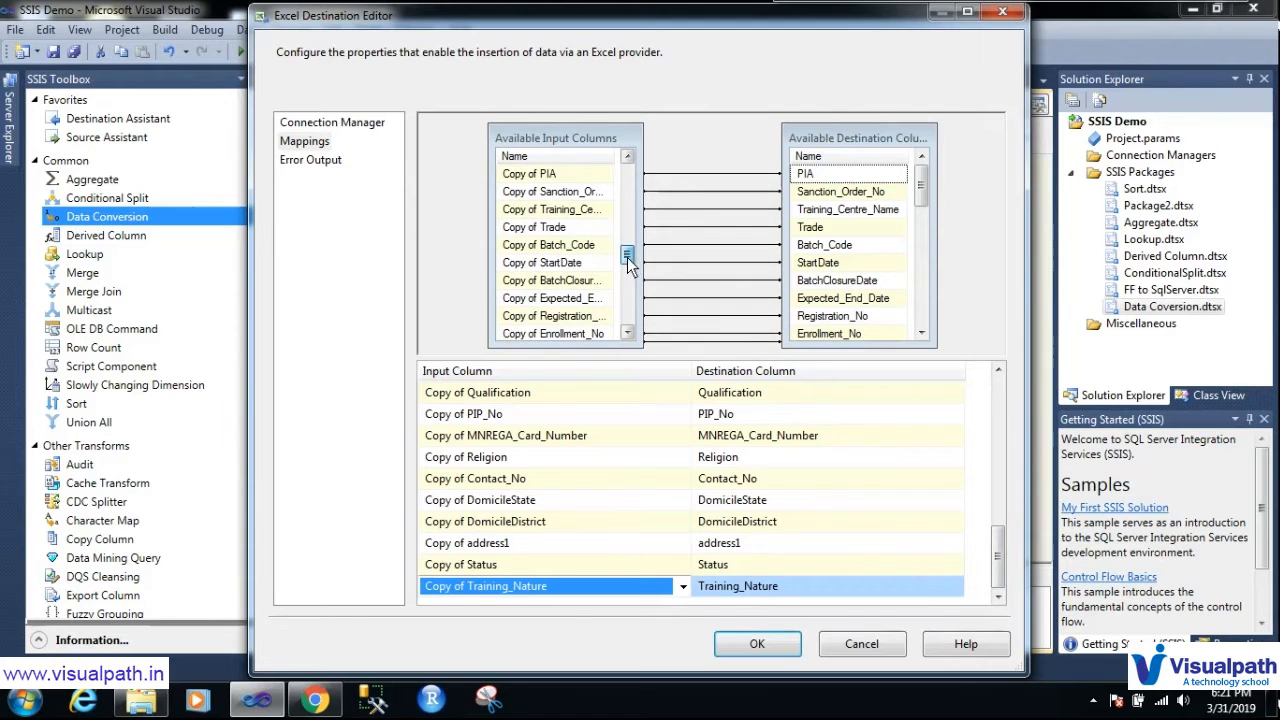
{"action": "left_click", "coordinate": [755, 645]}
{"action": "left_click", "coordinate": [557, 432]}
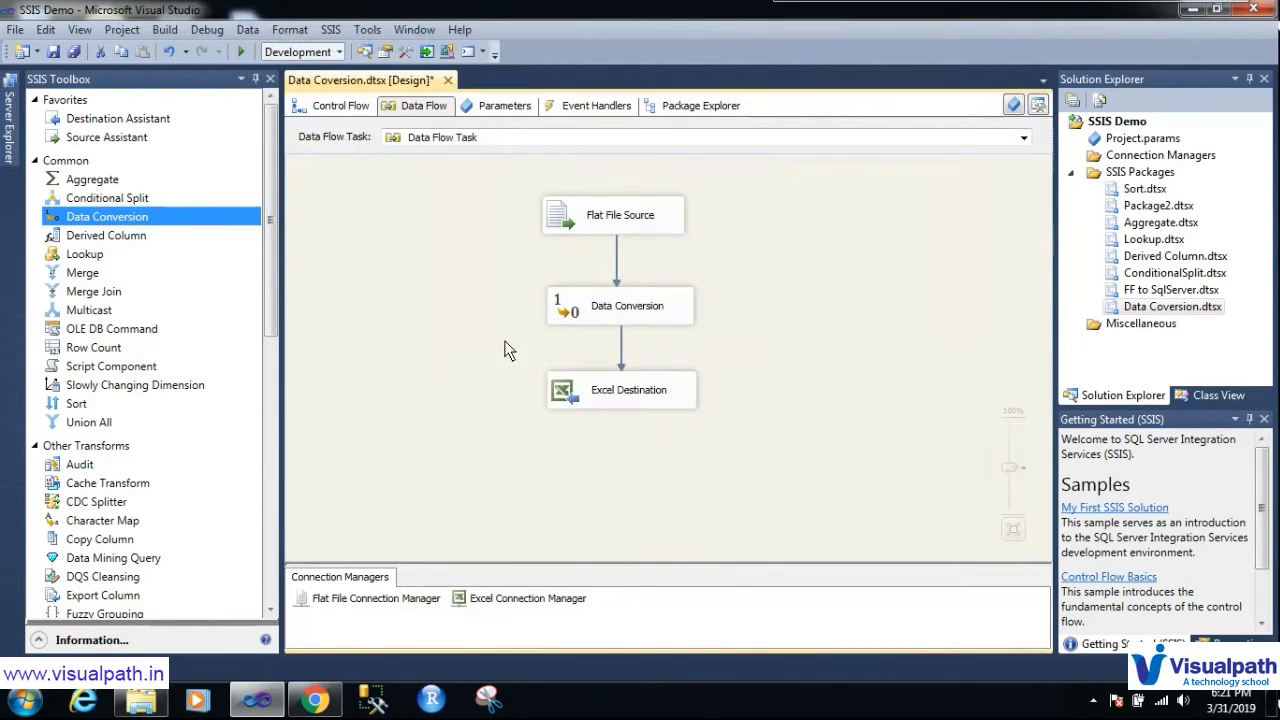
Save the Data Coversion package and run it in debug mode
{"action": "left_click", "coordinate": [51, 51]}
{"action": "key", "text": "F5"}
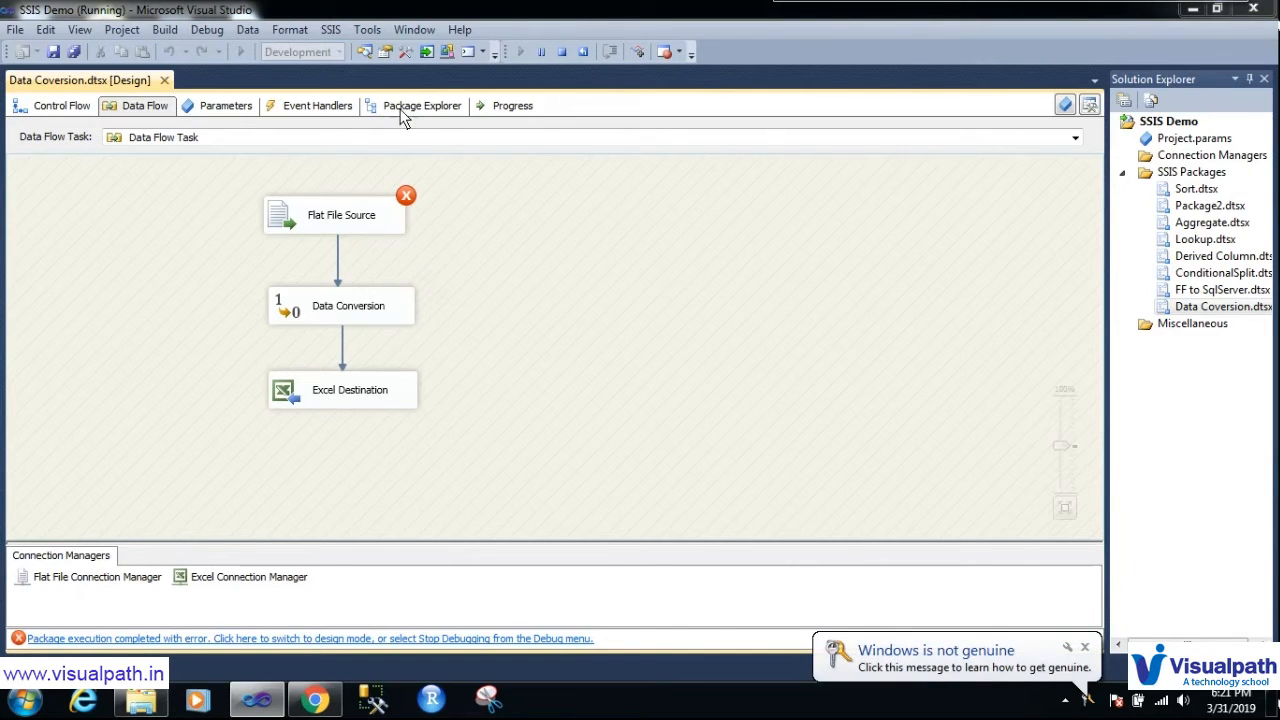
Examine the Flat File Source error entries in the package's execution progress log
{"action": "left_click", "coordinate": [530, 110]}
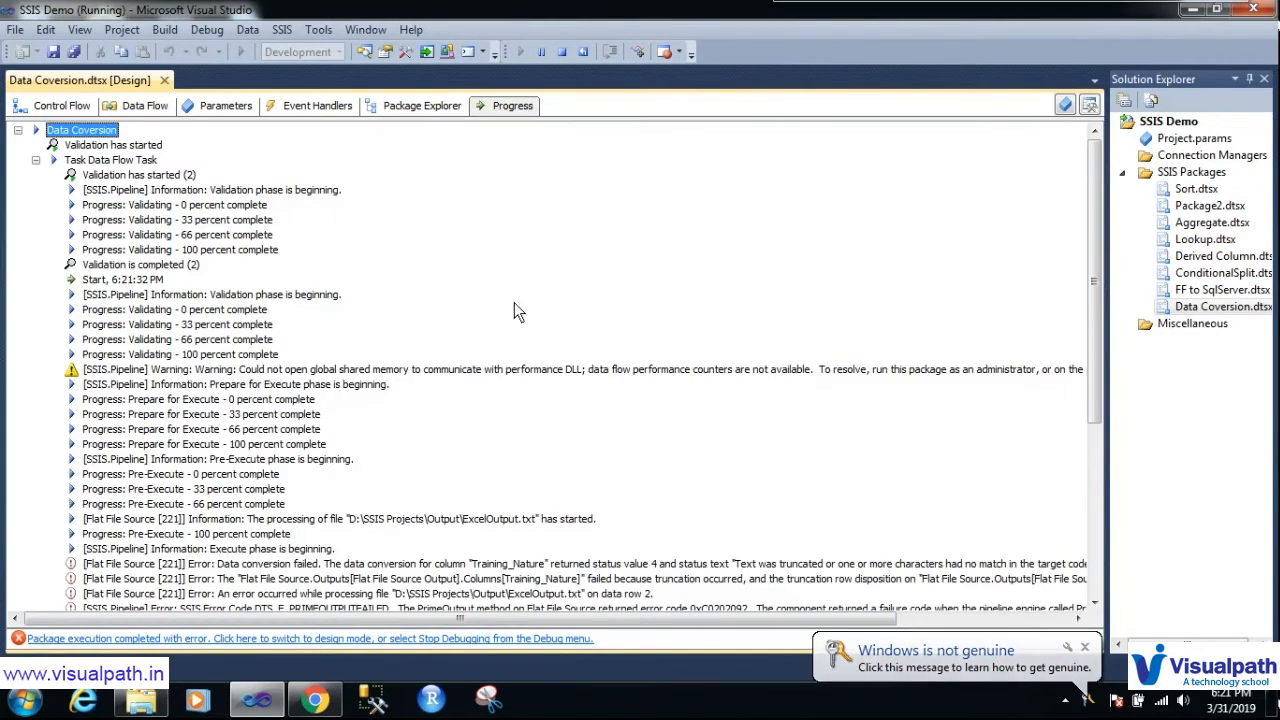
{"action": "scroll", "coordinate": [514, 310], "scroll_direction": "down", "scroll_amount": 3}
{"action": "left_click", "coordinate": [510, 384]}
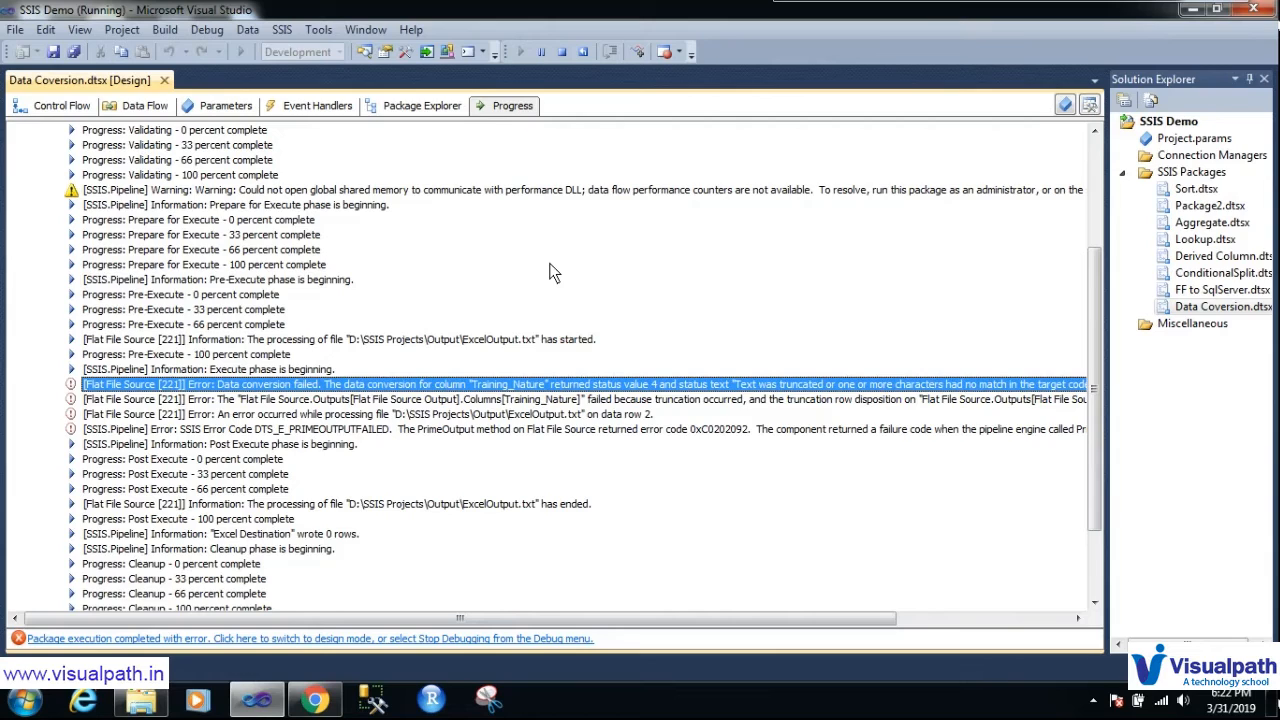
{"action": "mouse_move", "coordinate": [456, 359]}
{"action": "left_mouse_down"}
{"action": "mouse_move", "coordinate": [432, 405]}
{"action": "mouse_move", "coordinate": [520, 413]}
{"action": "left_mouse_up"}
{"action": "mouse_move", "coordinate": [550, 372]}
{"action": "left_mouse_down"}
{"action": "mouse_move", "coordinate": [450, 358]}
{"action": "mouse_move", "coordinate": [438, 386]}
{"action": "left_mouse_up"}
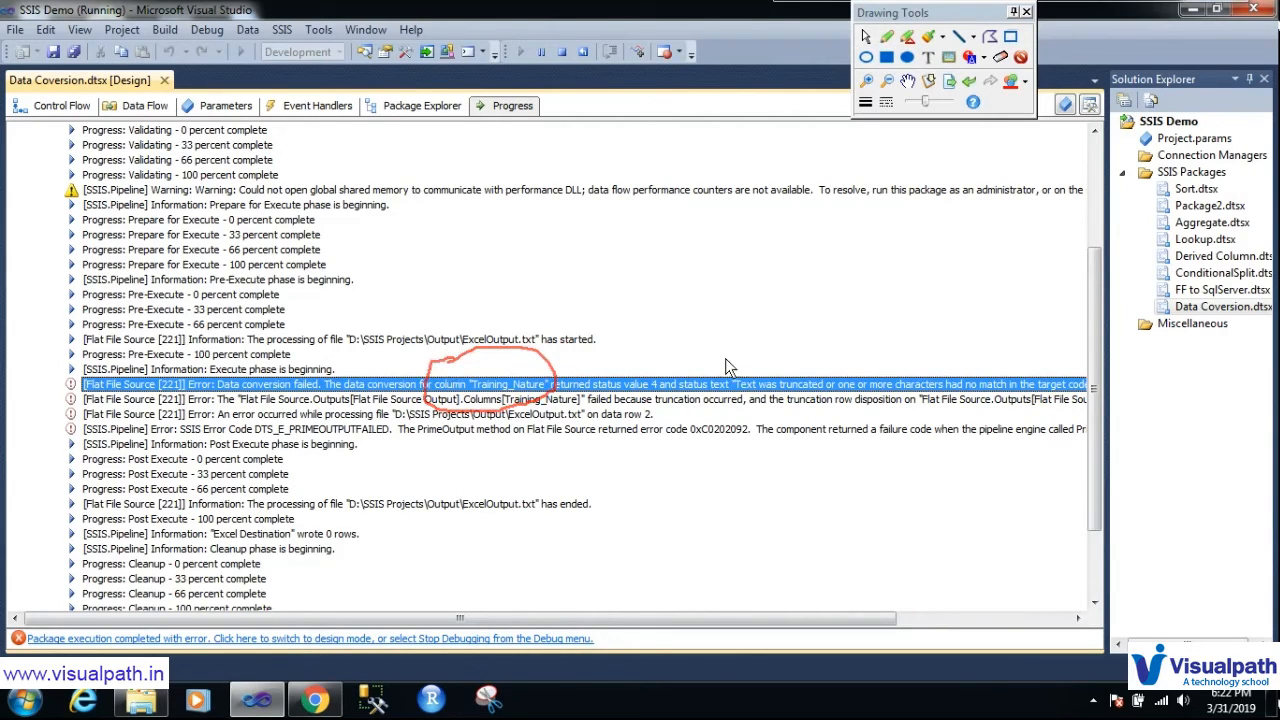
{"action": "mouse_move", "coordinate": [740, 365]}
{"action": "left_mouse_down"}
{"action": "mouse_move", "coordinate": [738, 404]}
{"action": "mouse_move", "coordinate": [815, 406]}
{"action": "mouse_move", "coordinate": [717, 363]}
{"action": "left_mouse_up"}
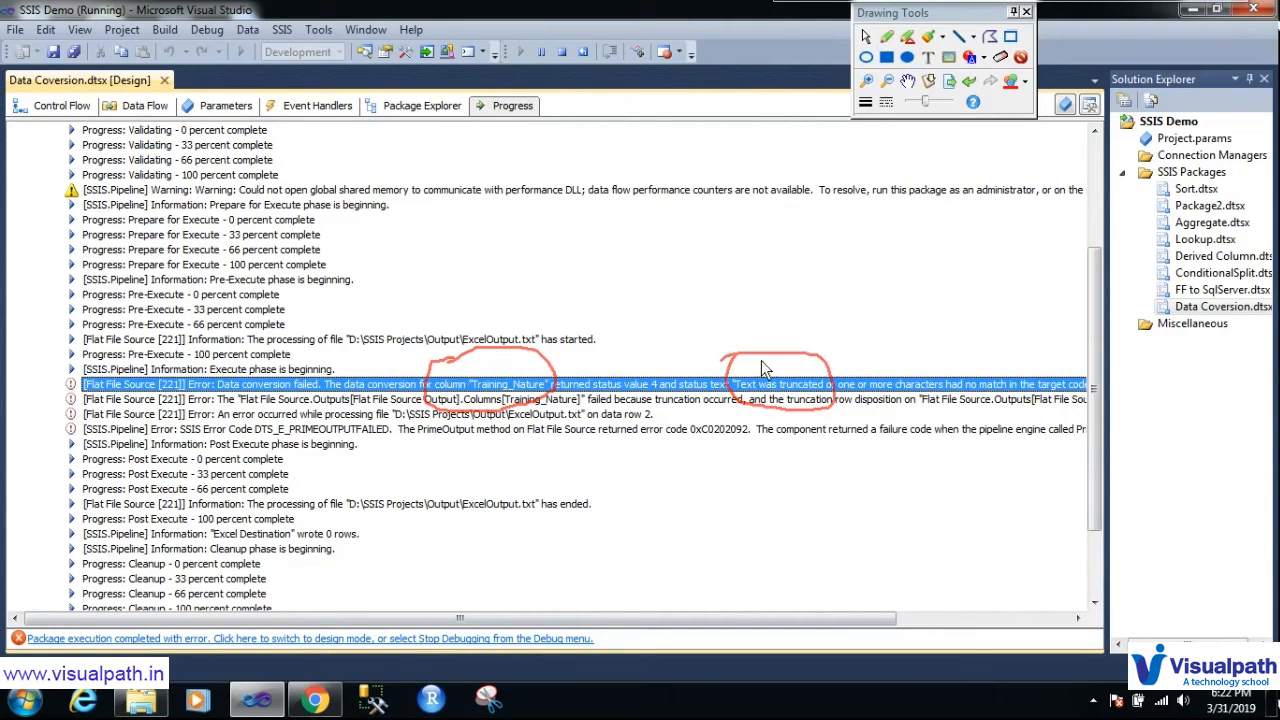
{"action": "mouse_move", "coordinate": [675, 182]}
{"action": "left_mouse_down"}
{"action": "mouse_move", "coordinate": [686, 194]}
{"action": "mouse_move", "coordinate": [702, 160]}
{"action": "mouse_move", "coordinate": [724, 184]}
{"action": "mouse_move", "coordinate": [745, 158]}
{"action": "mouse_move", "coordinate": [757, 165]}
{"action": "mouse_move", "coordinate": [752, 138]}
{"action": "mouse_move", "coordinate": [744, 148]}
{"action": "mouse_move", "coordinate": [712, 126]}
{"action": "left_mouse_up"}
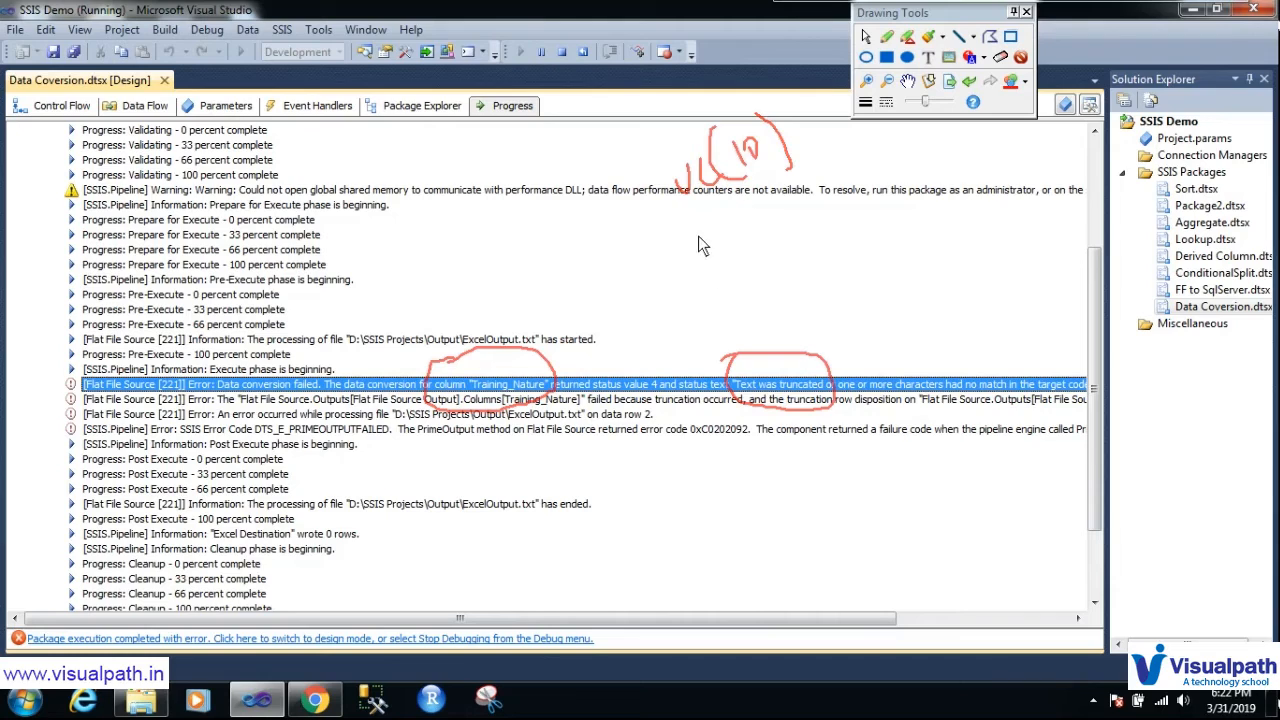
{"action": "mouse_move", "coordinate": [652, 187]}
{"action": "left_mouse_down"}
{"action": "mouse_move", "coordinate": [589, 206]}
{"action": "mouse_move", "coordinate": [521, 352]}
{"action": "mouse_move", "coordinate": [505, 350]}
{"action": "mouse_move", "coordinate": [522, 372]}
{"action": "mouse_move", "coordinate": [545, 340]}
{"action": "left_mouse_up"}
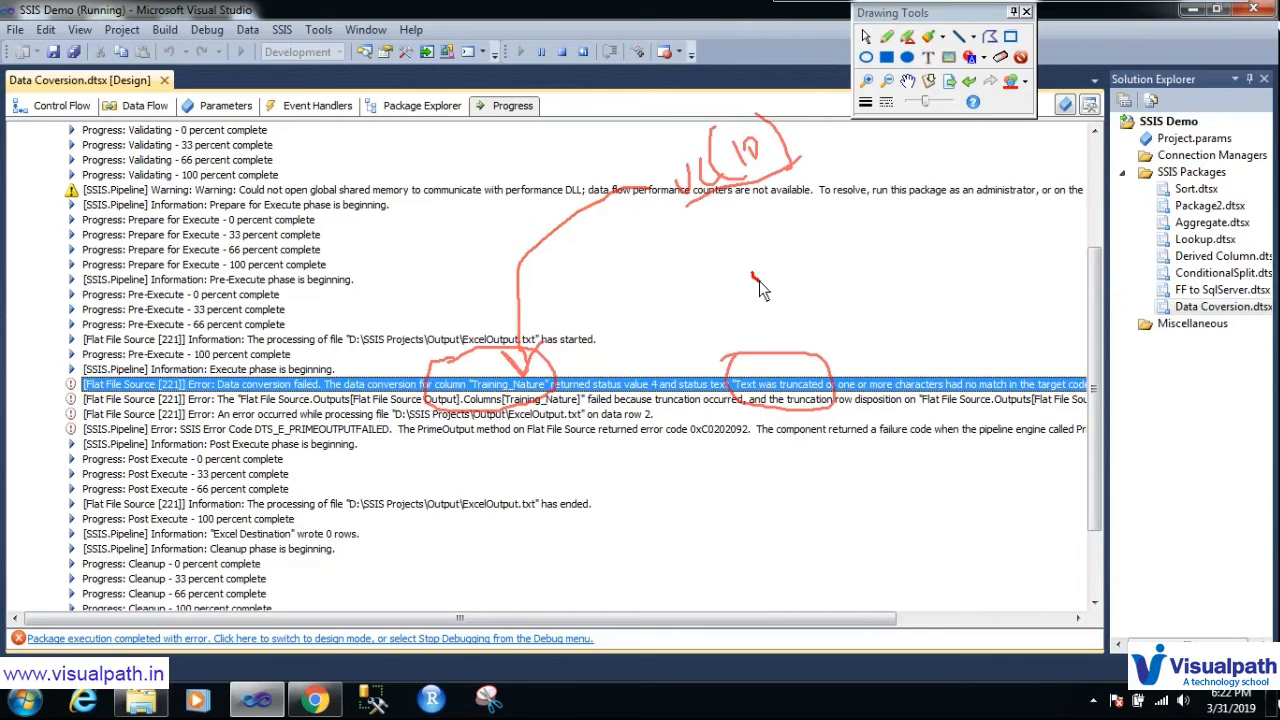
{"action": "left_click_drag", "start_coordinate": [898, 296], "coordinate": [860, 258]}
{"action": "left_click_drag", "start_coordinate": [851, 212], "coordinate": [936, 317]}
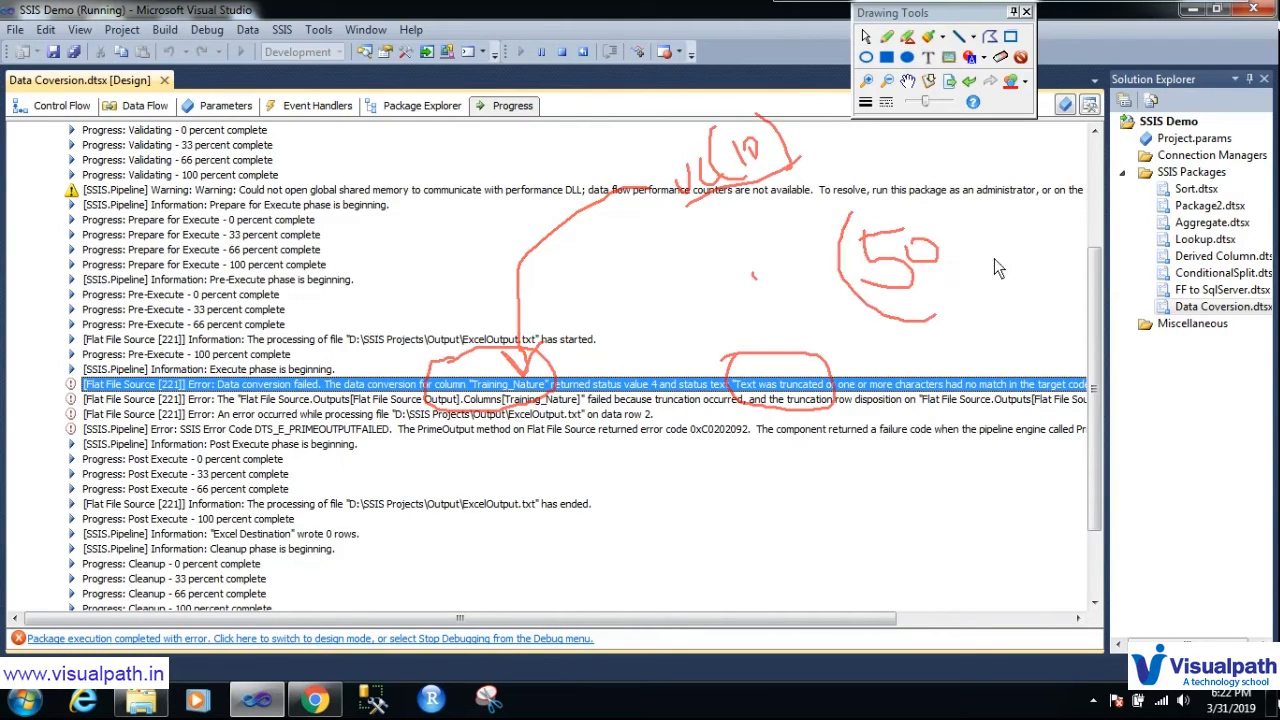
{"action": "left_click_drag", "start_coordinate": [978, 250], "coordinate": [955, 296]}
{"action": "key", "text": "Escape"}
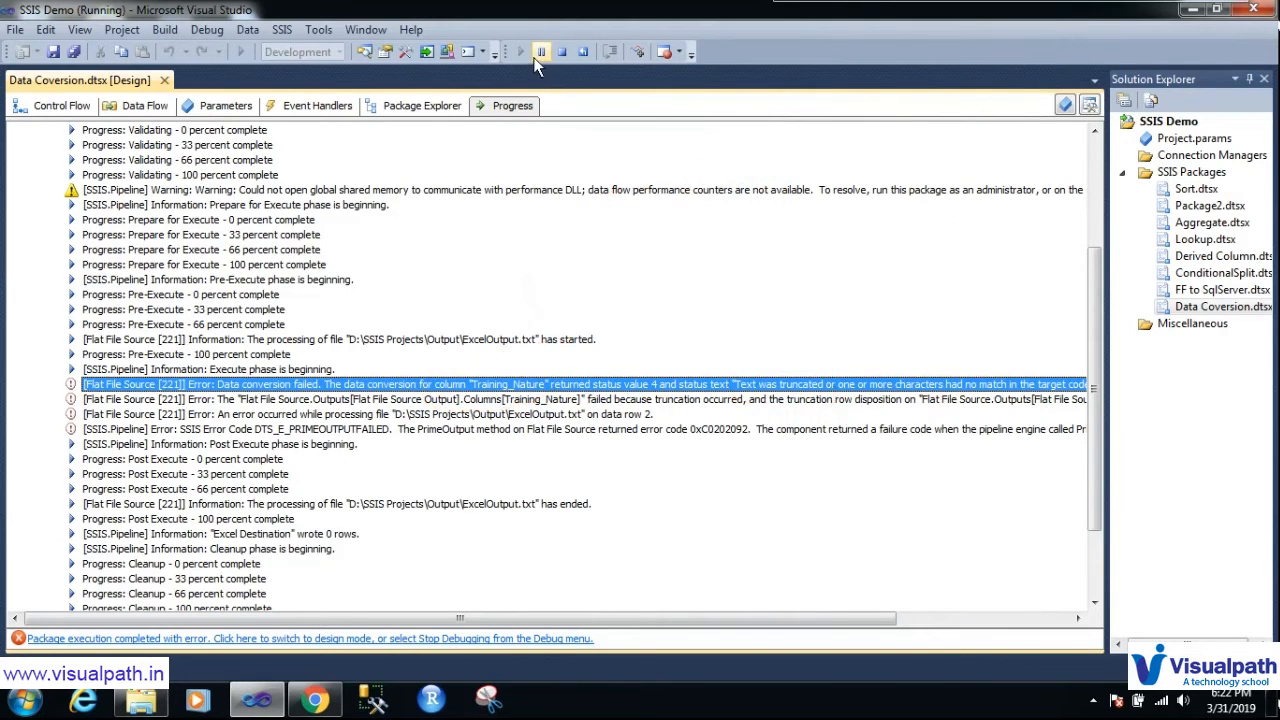
Stop debugging and open the advanced editor of the Flat File Source in the data flow
{"action": "left_click", "coordinate": [560, 51]}
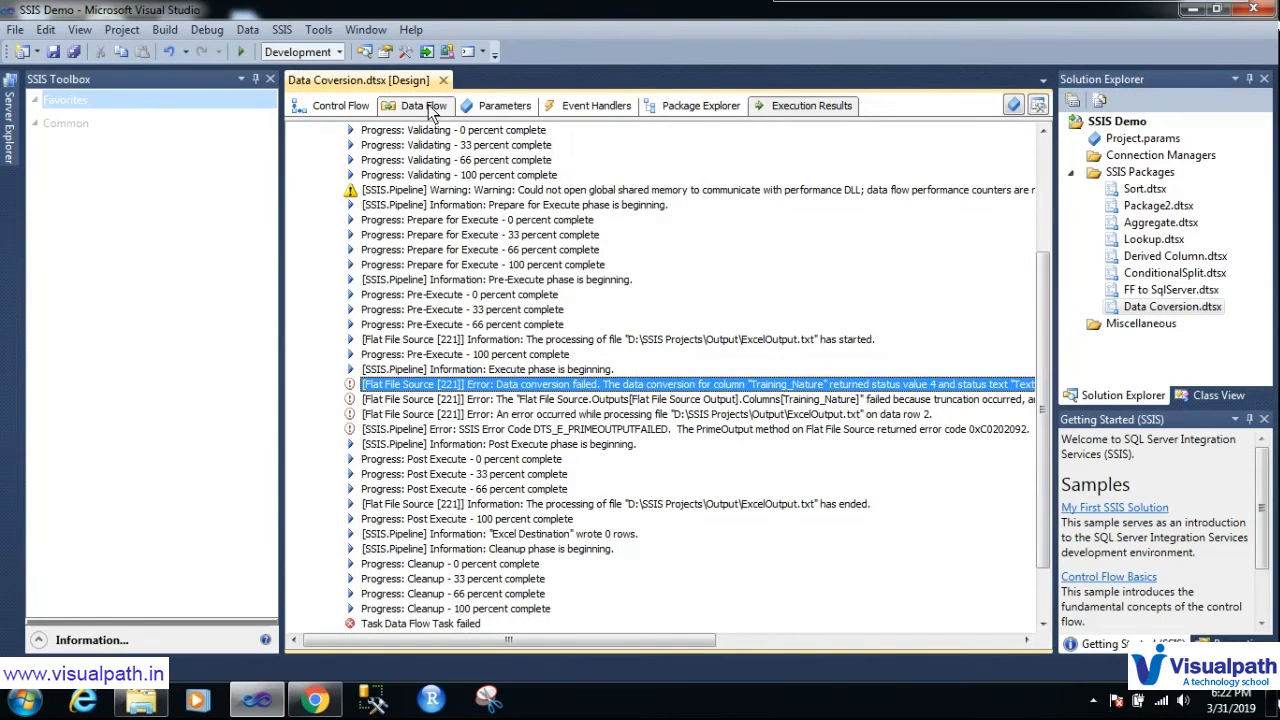
{"action": "left_click", "coordinate": [423, 105]}
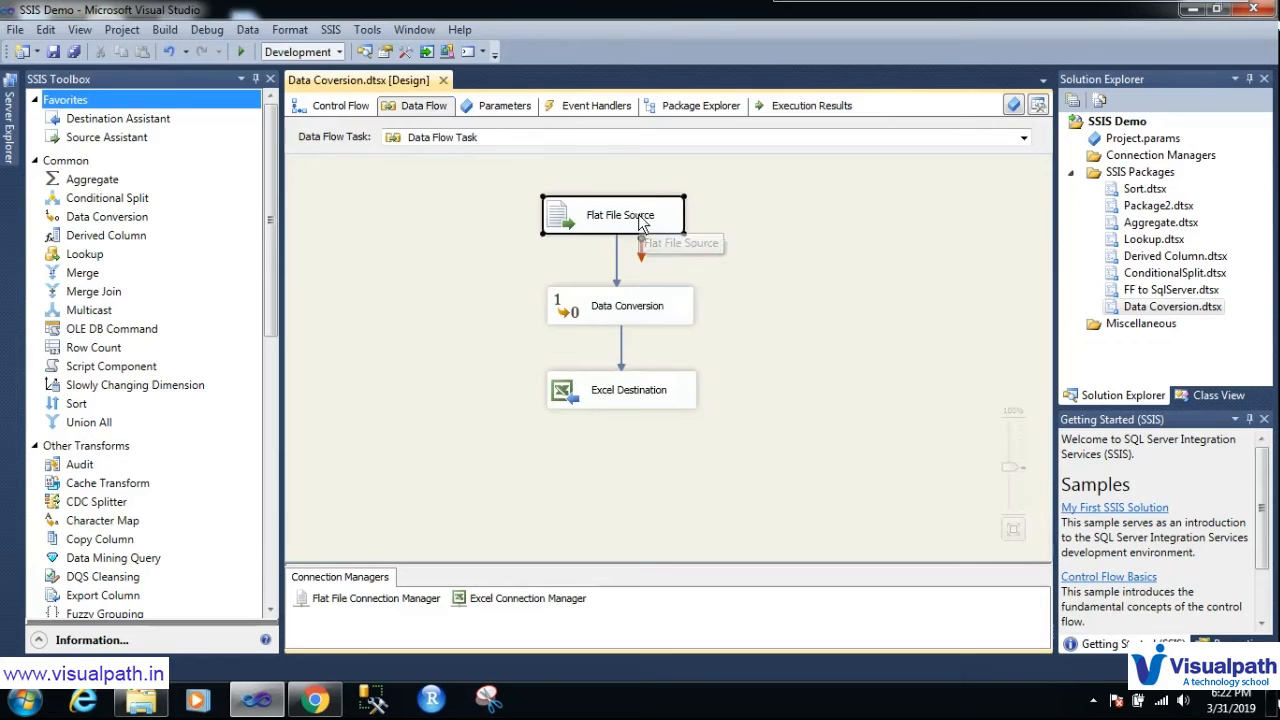
{"action": "right_click", "coordinate": [640, 220]}
{"action": "left_click", "coordinate": [700, 249]}
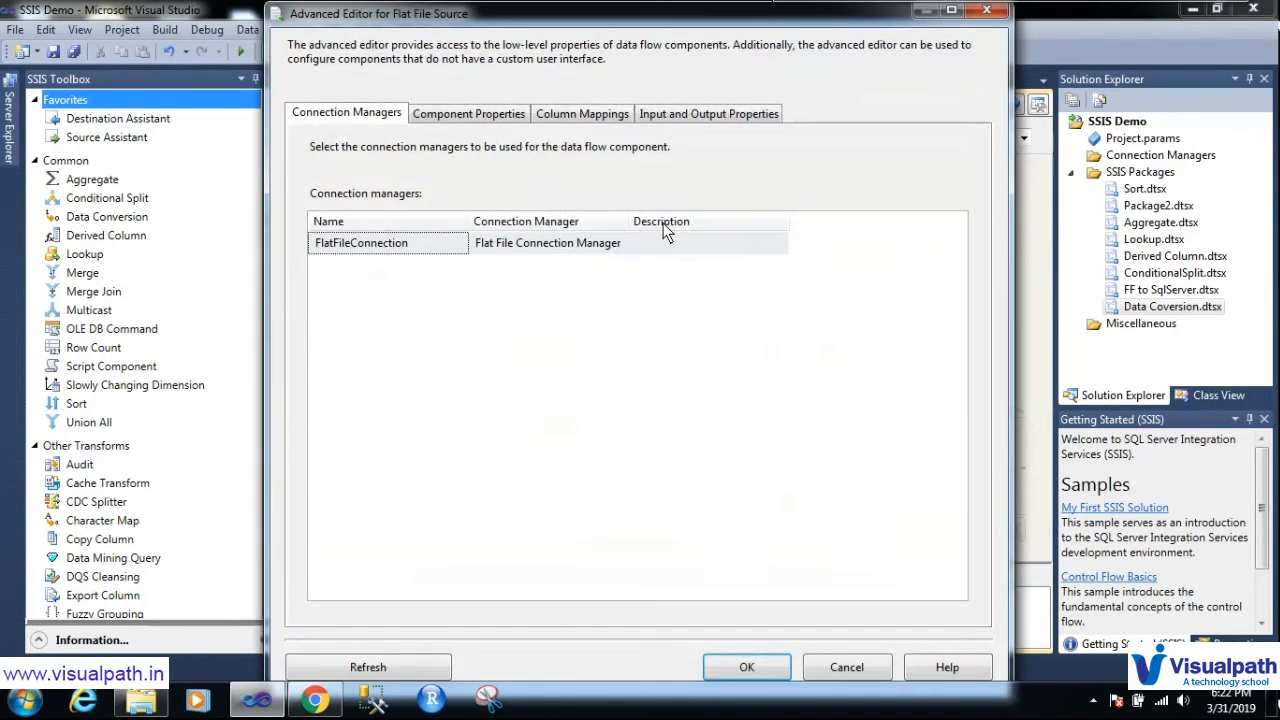
Set the Length of the Flat File Source's Training_Nature output column to 250, accept it, and save the package
{"action": "left_click", "coordinate": [699, 113]}
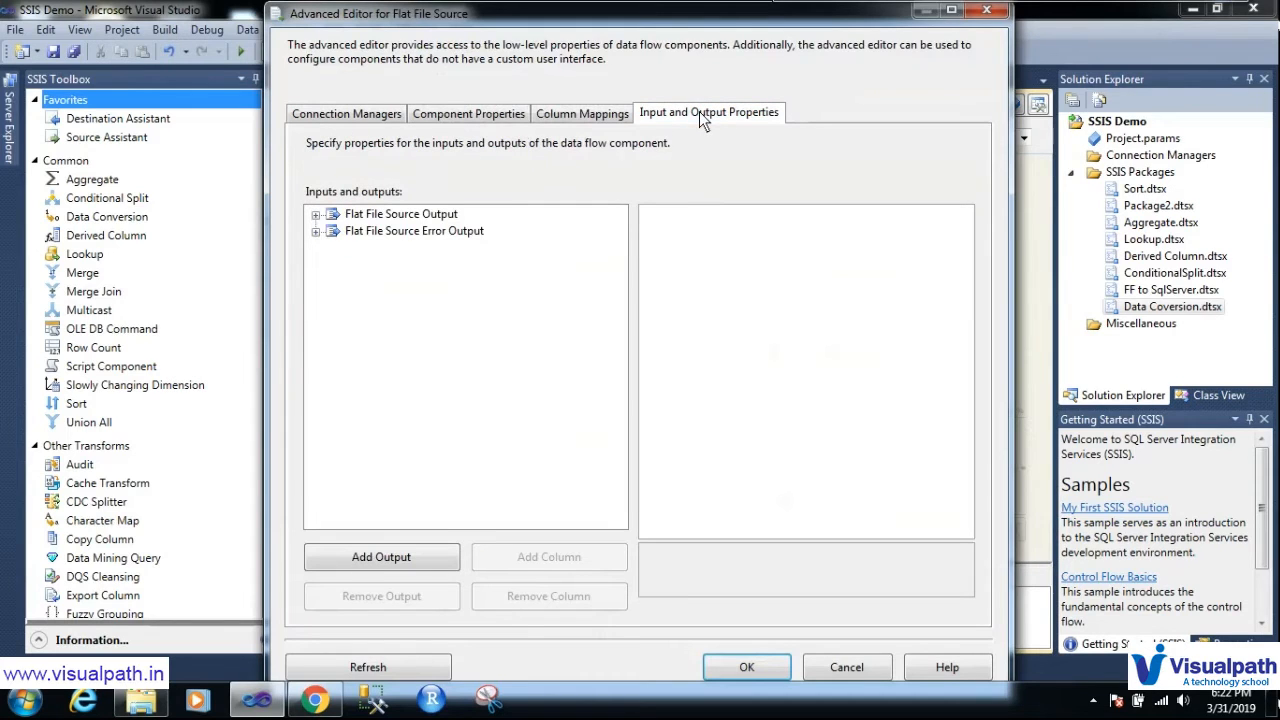
{"action": "left_click", "coordinate": [317, 218]}
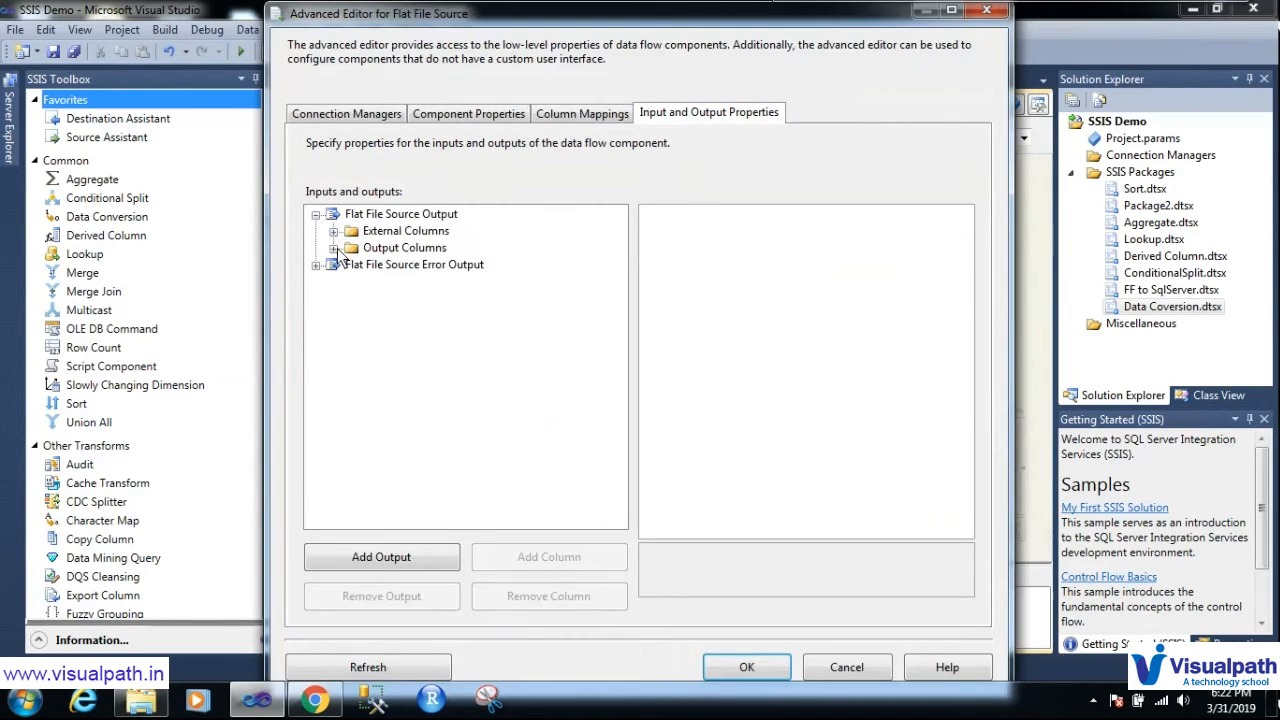
{"action": "left_click", "coordinate": [334, 257]}
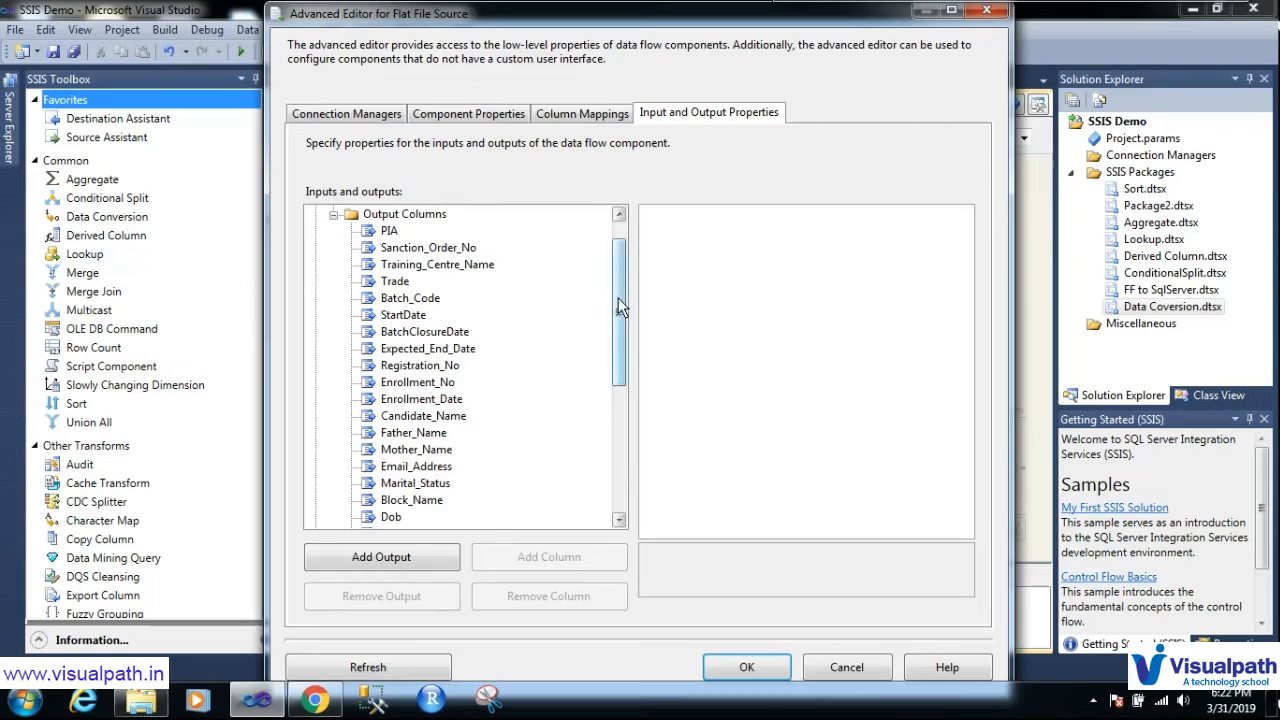
{"action": "left_click_drag", "start_coordinate": [618, 298], "coordinate": [612, 490]}
{"action": "left_click", "coordinate": [438, 502]}
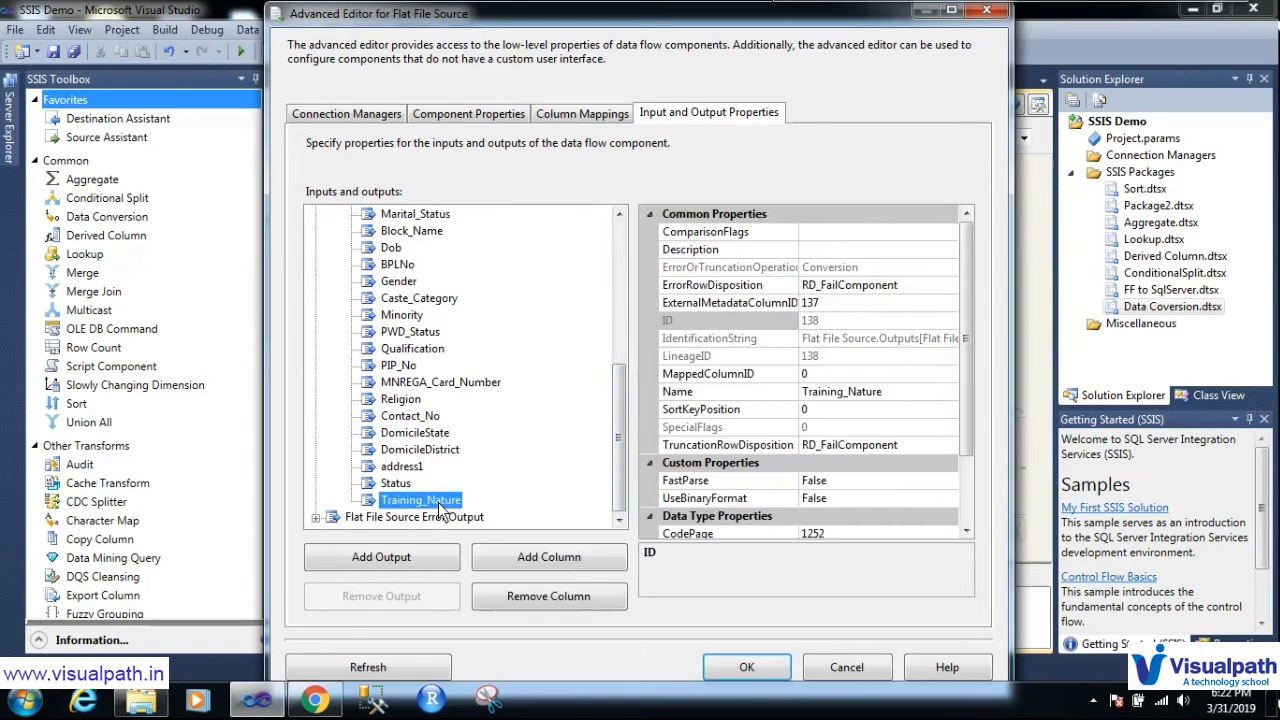
{"action": "scroll", "coordinate": [962, 347], "scroll_direction": "down", "scroll_amount": 3}
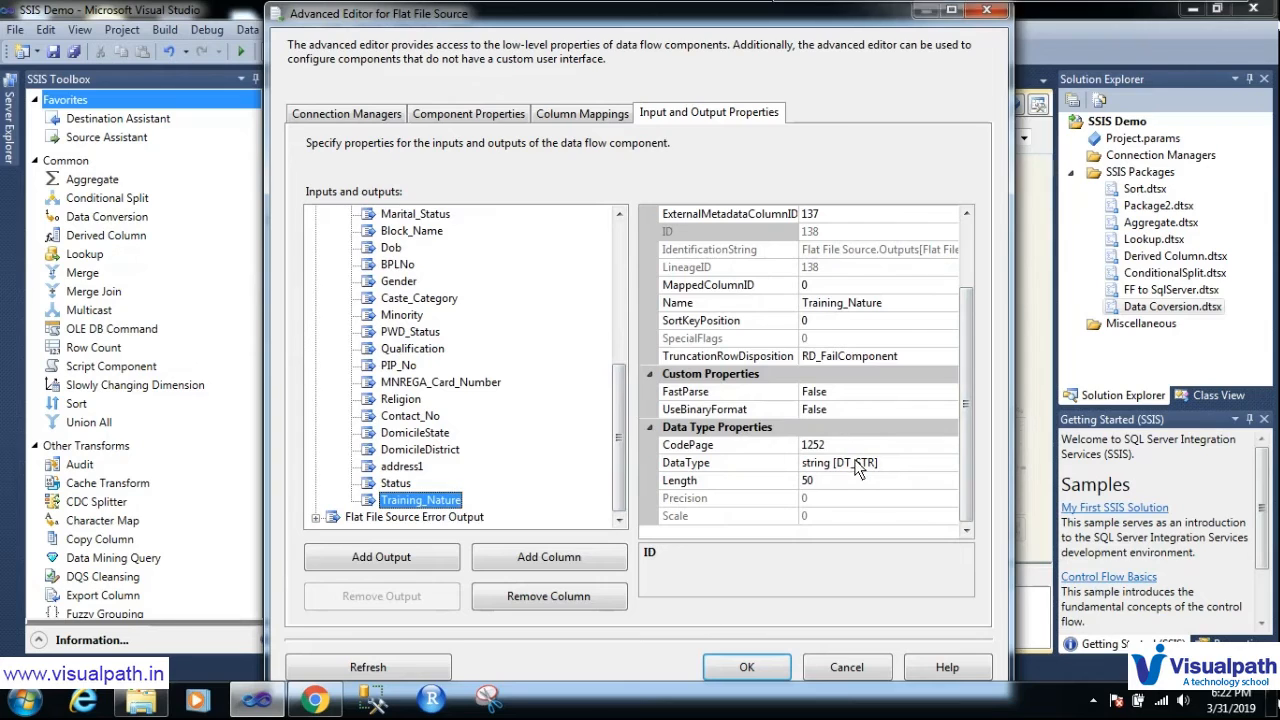
{"action": "left_click_drag", "start_coordinate": [843, 454], "coordinate": [800, 452]}
{"action": "mouse_move", "coordinate": [879, 485]}
{"action": "left_mouse_down"}
{"action": "mouse_move", "coordinate": [845, 452]}
{"action": "mouse_move", "coordinate": [835, 465]}
{"action": "left_mouse_up"}
{"action": "left_click", "coordinate": [806, 480]}
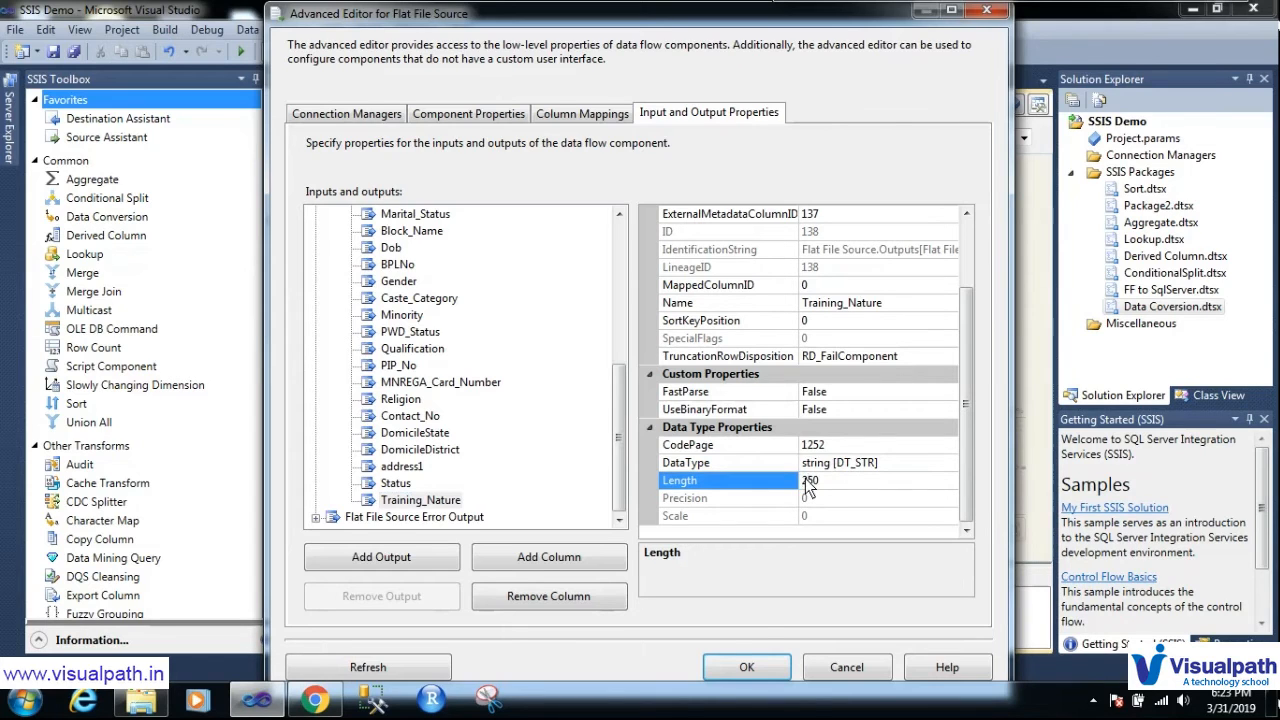
{"action": "left_click", "coordinate": [748, 668]}
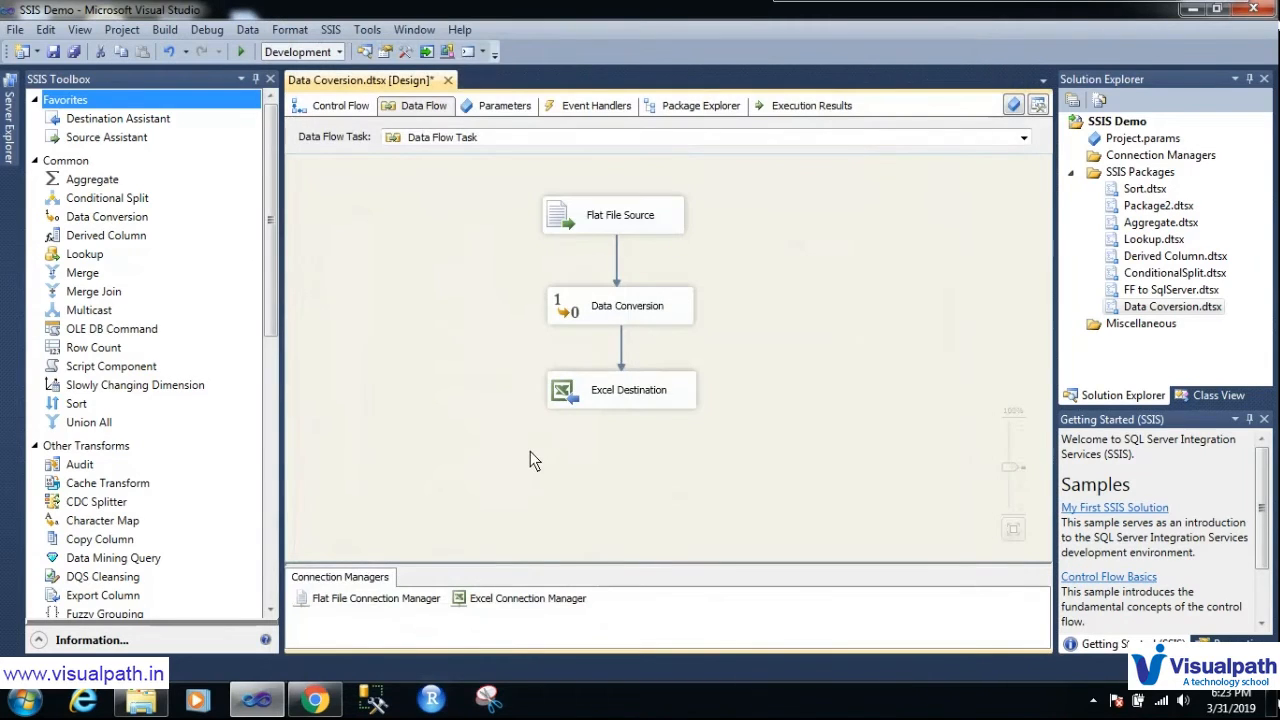
{"action": "left_click", "coordinate": [53, 53]}
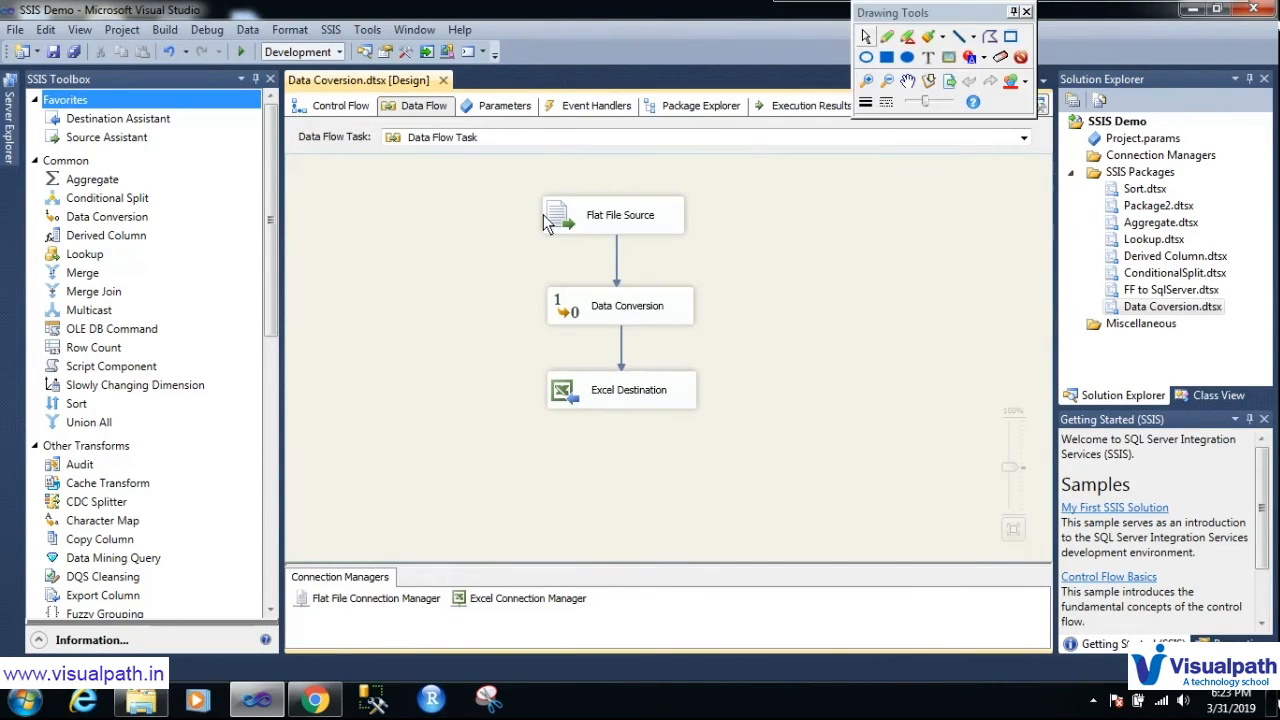
{"action": "mouse_move", "coordinate": [536, 181]}
{"action": "left_mouse_down"}
{"action": "mouse_move", "coordinate": [706, 251]}
{"action": "mouse_move", "coordinate": [541, 172]}
{"action": "left_mouse_up"}
{"action": "mouse_move", "coordinate": [558, 344]}
{"action": "left_mouse_down"}
{"action": "mouse_move", "coordinate": [517, 411]}
{"action": "mouse_move", "coordinate": [668, 382]}
{"action": "mouse_move", "coordinate": [550, 390]}
{"action": "left_mouse_up"}
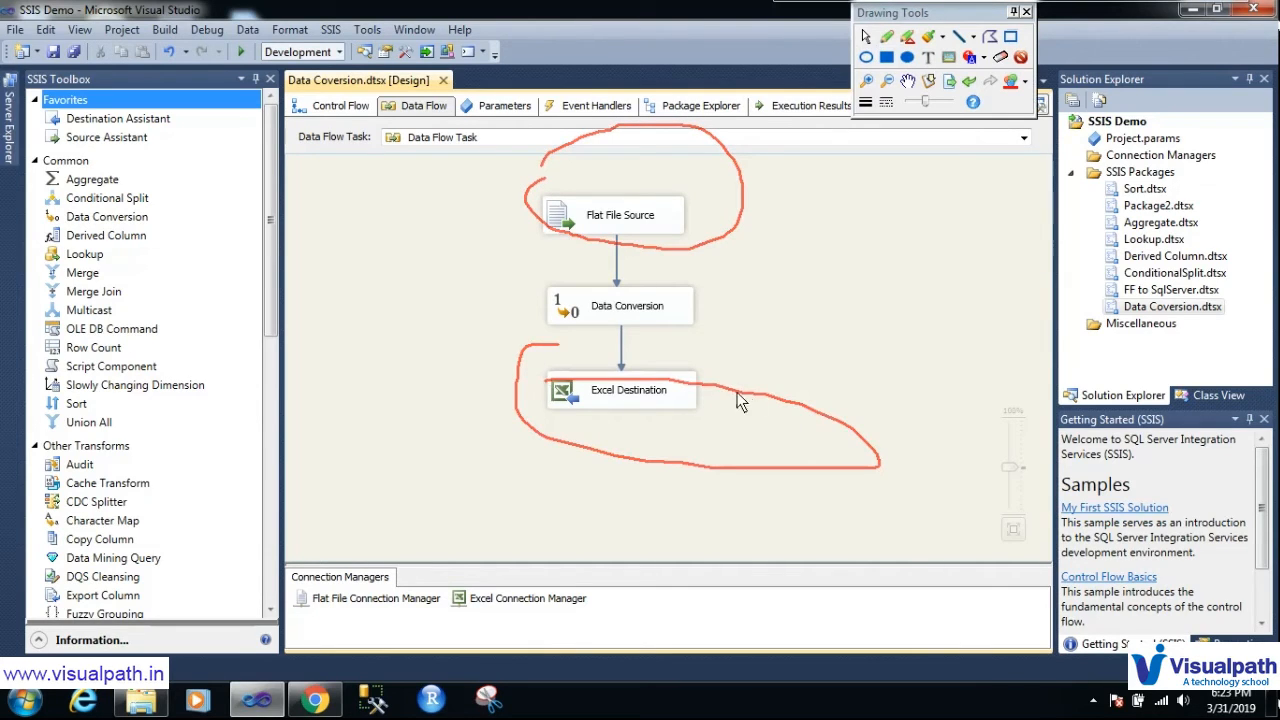
{"action": "left_click_drag", "start_coordinate": [733, 383], "coordinate": [909, 244]}
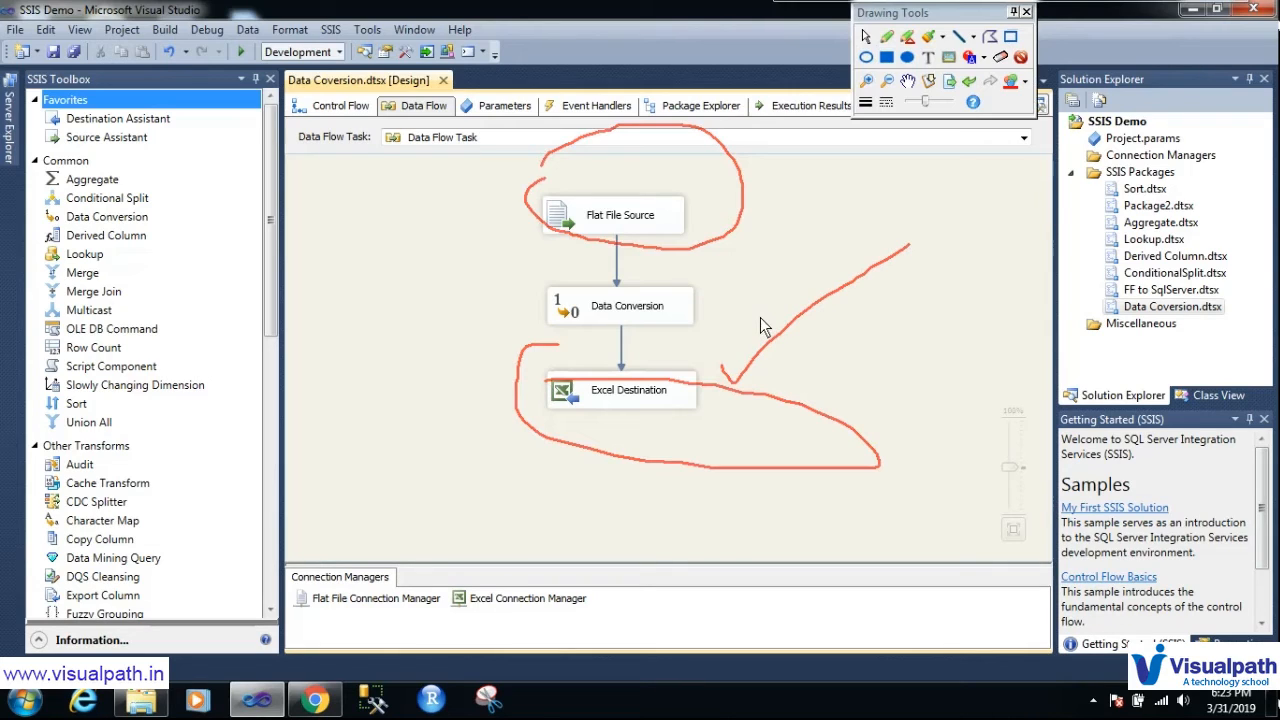
{"action": "mouse_move", "coordinate": [768, 285]}
{"action": "left_mouse_down"}
{"action": "mouse_move", "coordinate": [810, 264]}
{"action": "mouse_move", "coordinate": [826, 212]}
{"action": "mouse_move", "coordinate": [852, 256]}
{"action": "mouse_move", "coordinate": [835, 193]}
{"action": "left_mouse_up"}
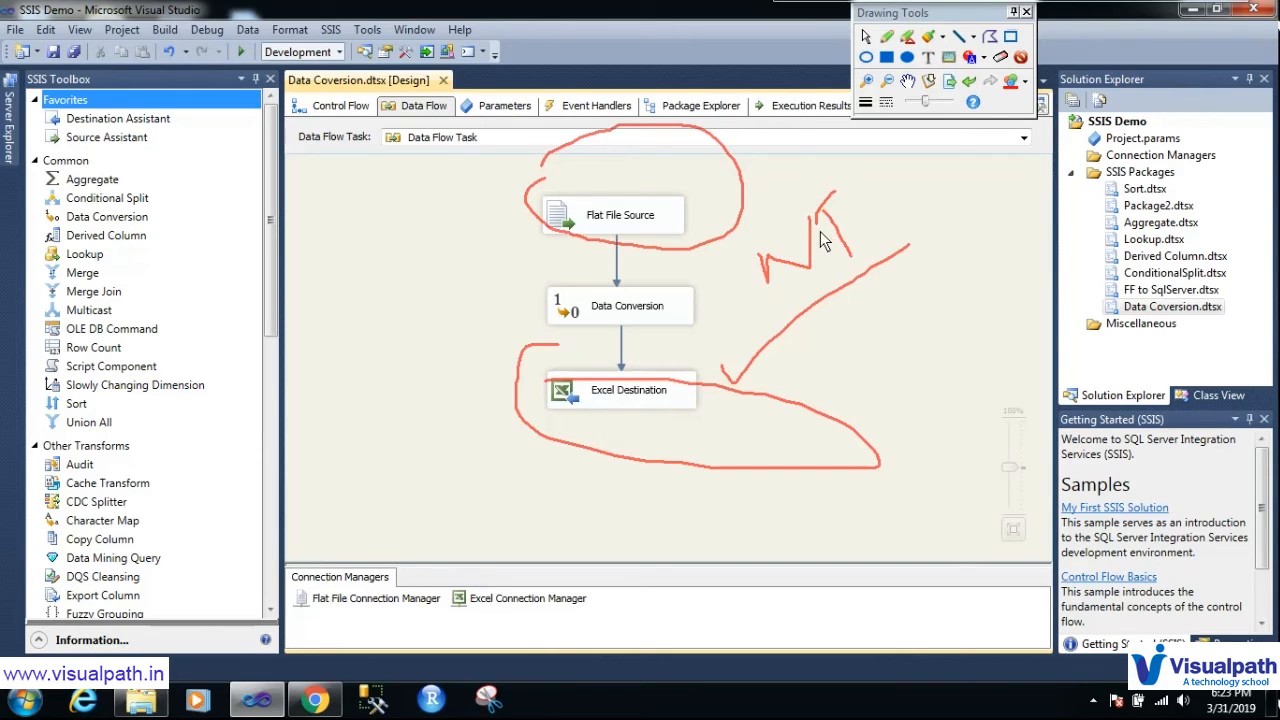
{"action": "key", "text": "Escape"}
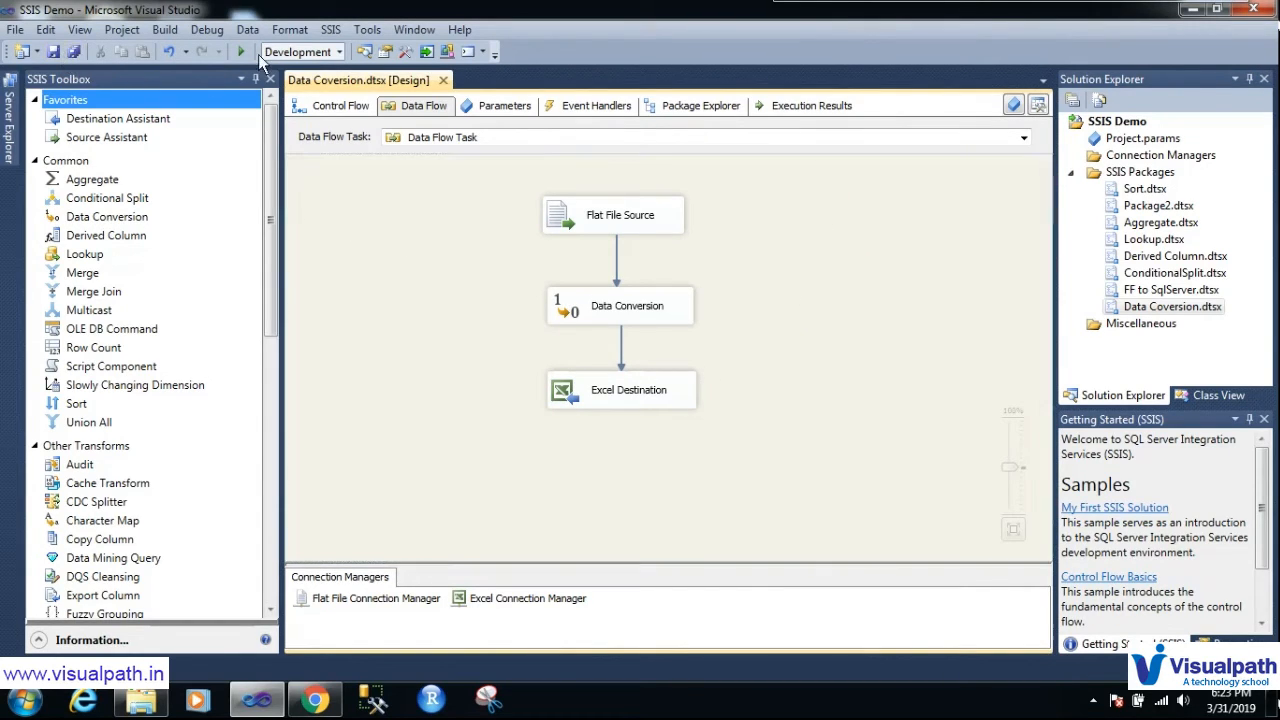
Run the Data Coversion package again and stop debugging once execution completes
{"action": "key", "text": "F5"}
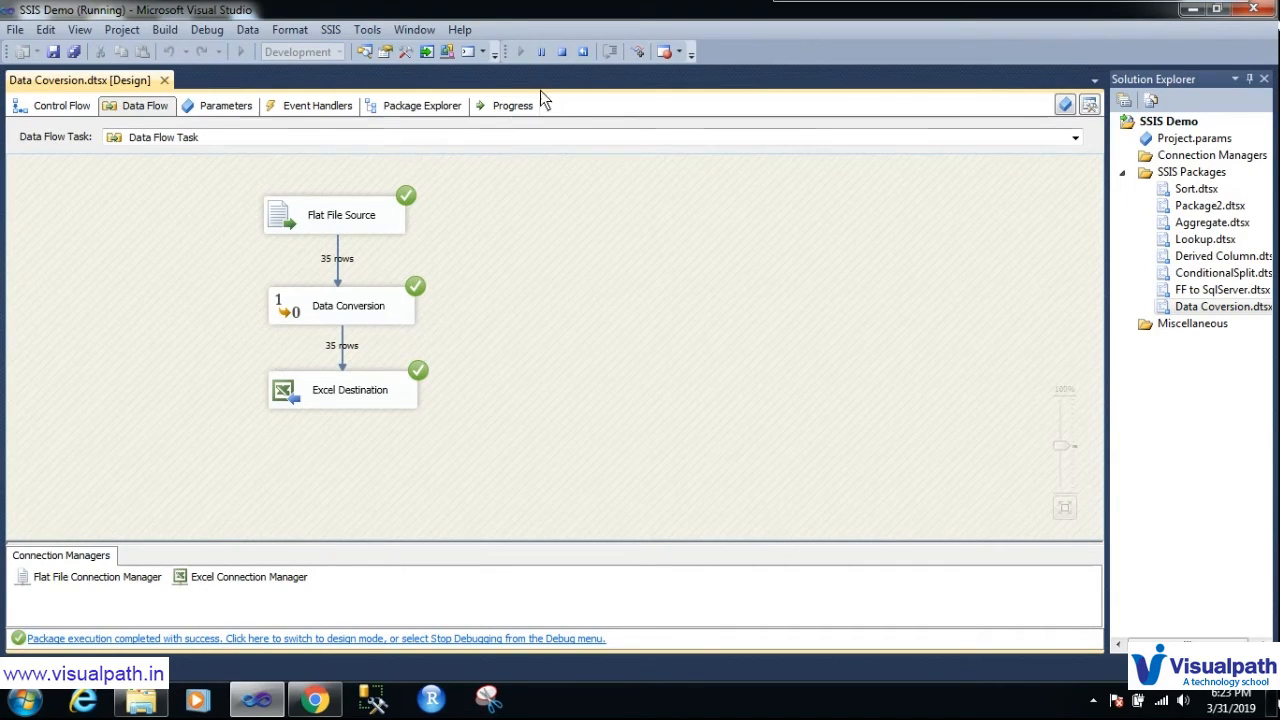
{"action": "left_click", "coordinate": [562, 51]}
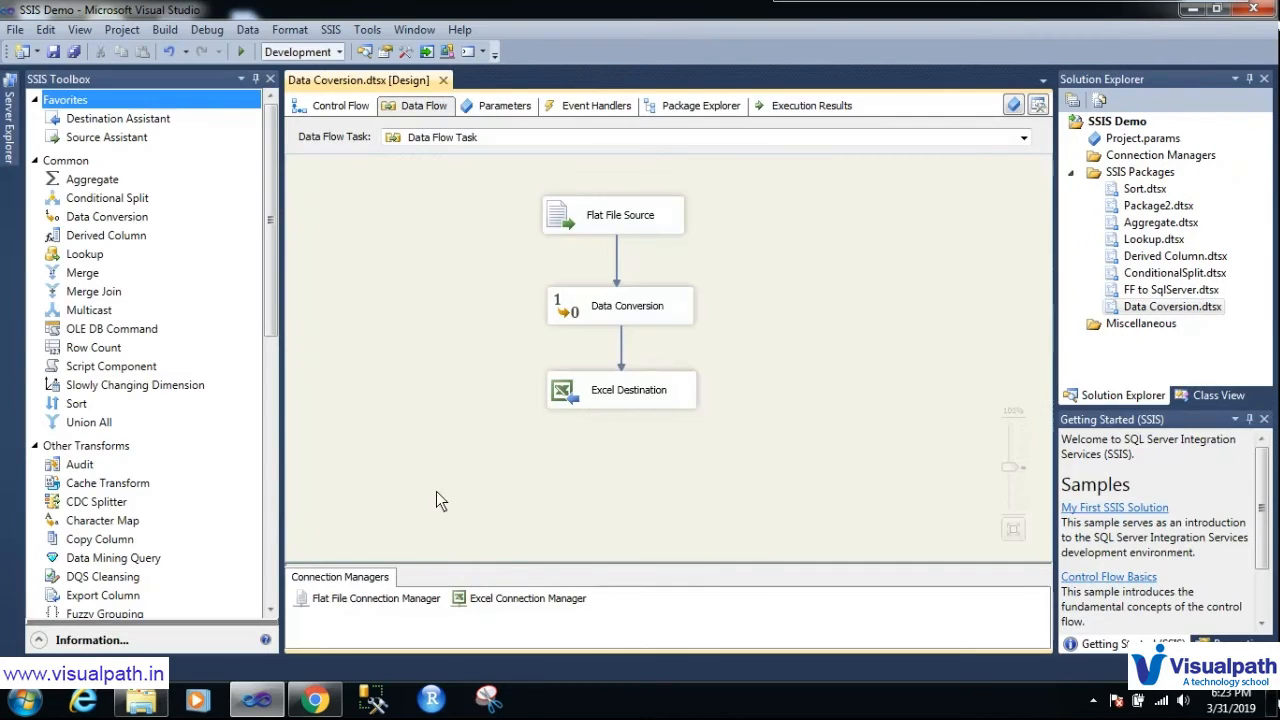
Switch to Windows Explorer and open the Output folder inside SSIS Projects on Local Disk (D:)
{"action": "left_click", "coordinate": [141, 700]}
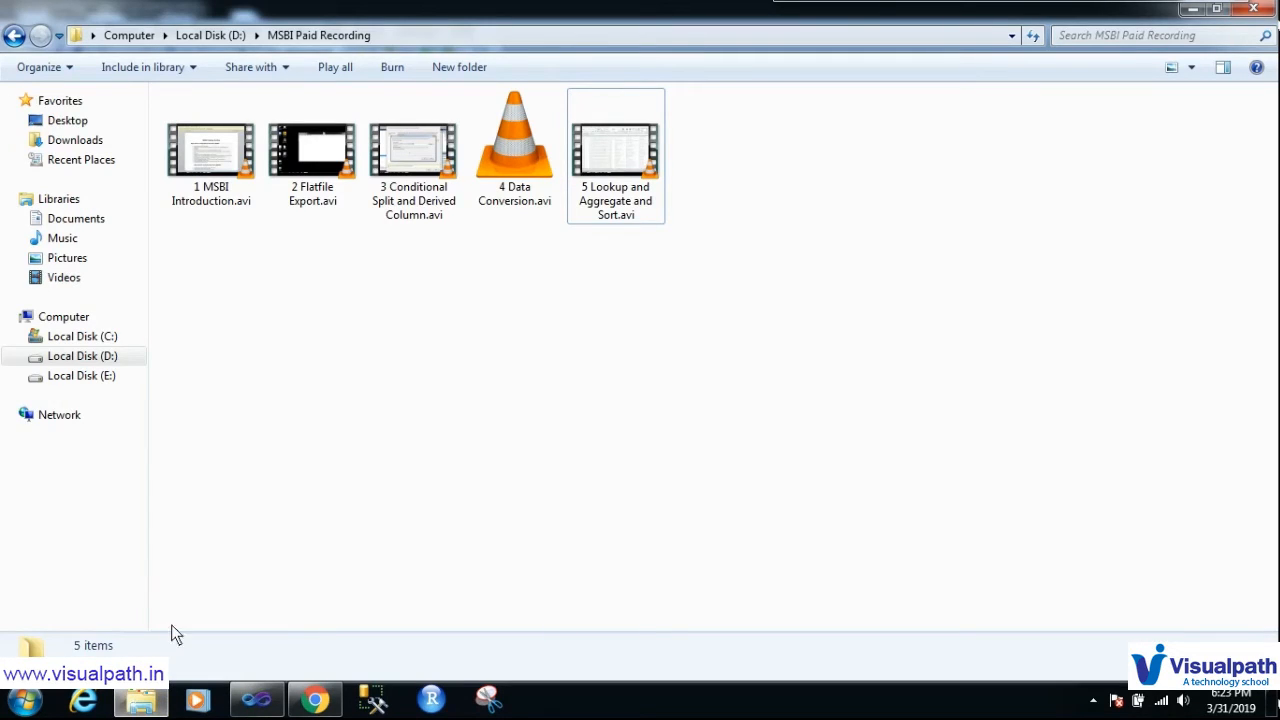
{"action": "left_click", "coordinate": [106, 358]}
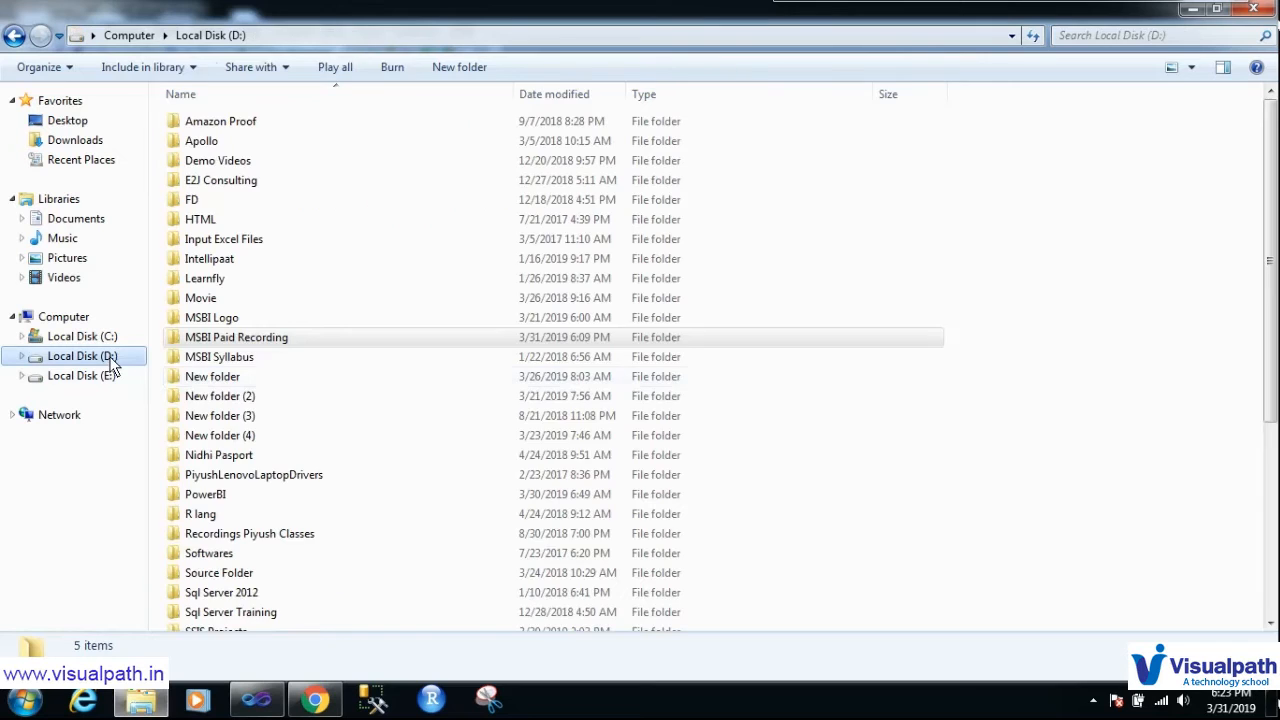
{"action": "left_click", "coordinate": [376, 416]}
{"action": "scroll", "coordinate": [376, 420], "scroll_direction": "down", "scroll_amount": 5}
{"action": "scroll", "coordinate": [378, 424], "scroll_direction": "down", "scroll_amount": 1}
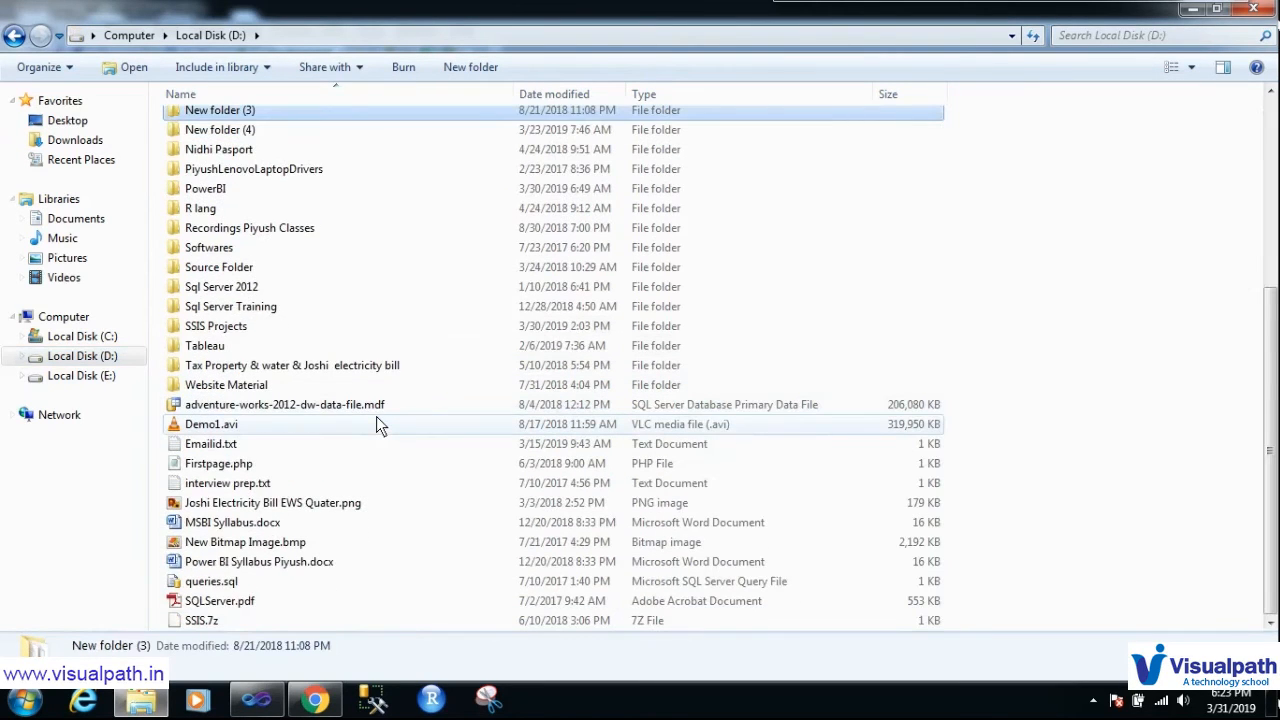
{"action": "double_click", "coordinate": [225, 325]}
{"action": "left_click", "coordinate": [338, 325]}
{"action": "key", "text": "o"}
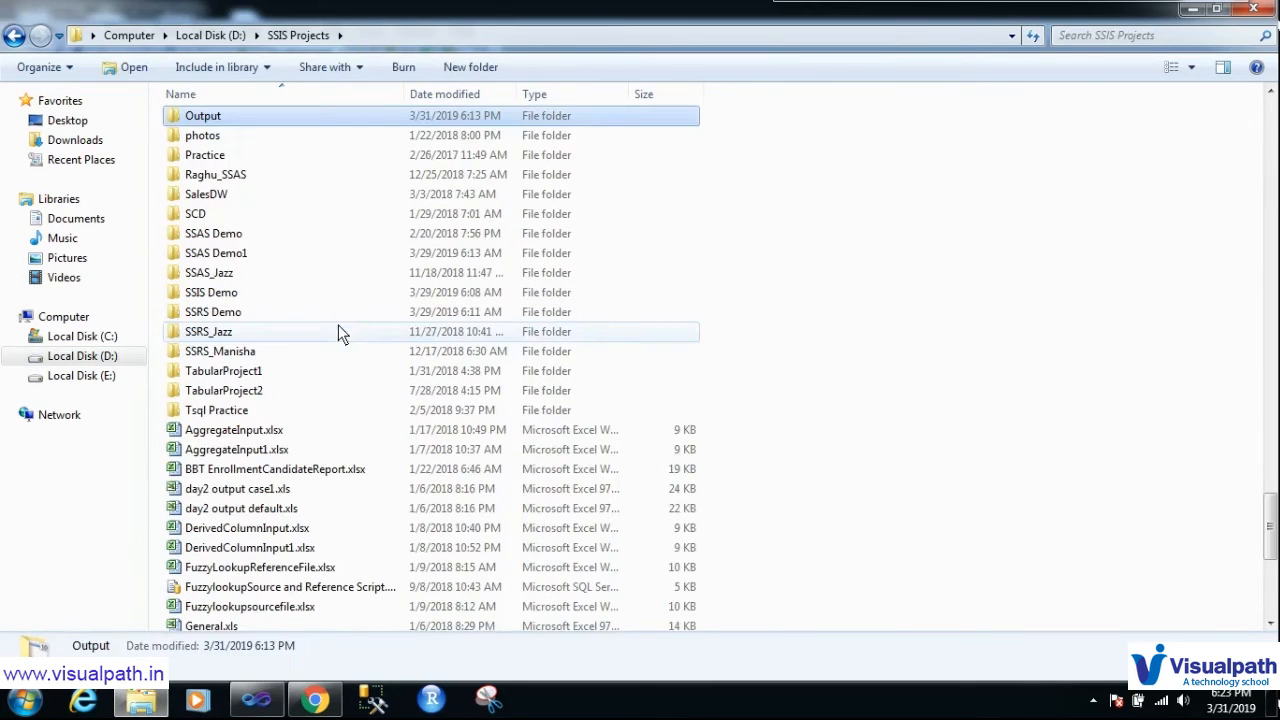
{"action": "double_click", "coordinate": [212, 121]}
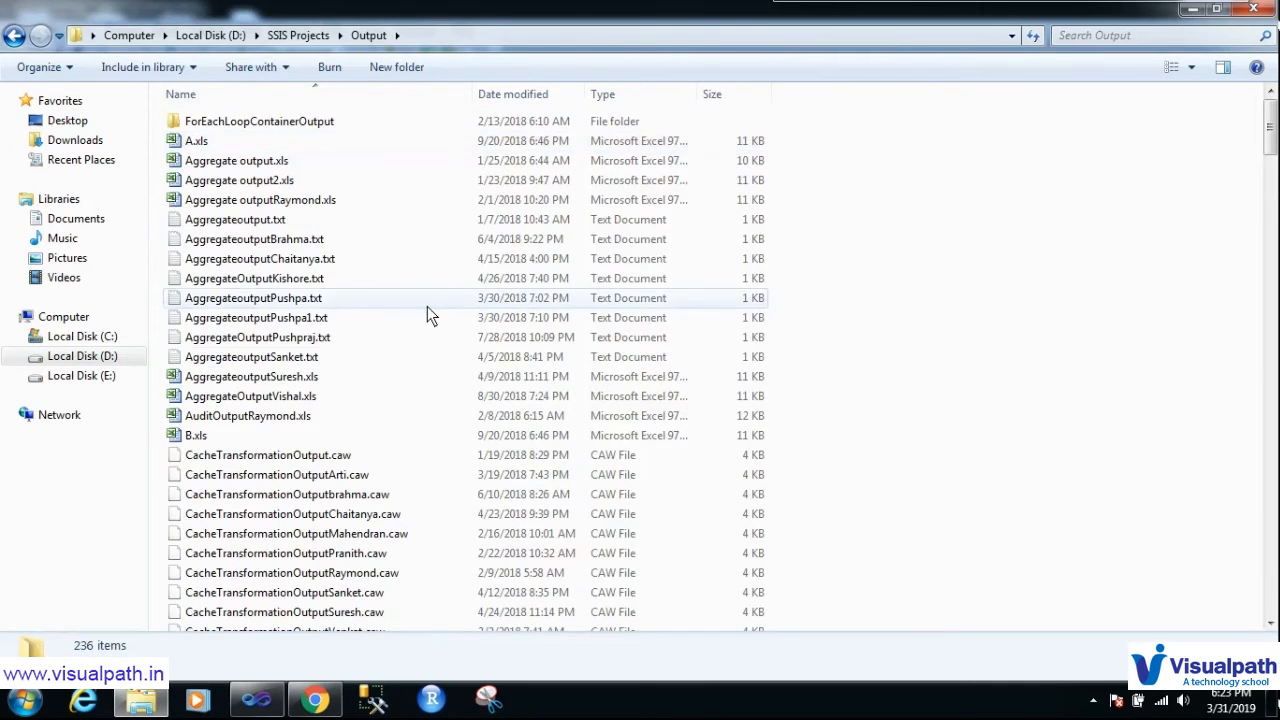
Open FlatfileOutputSSISDemo.xls from the Output folder in Excel and dismiss the Office activation wizard
{"action": "left_click", "coordinate": [400, 505]}
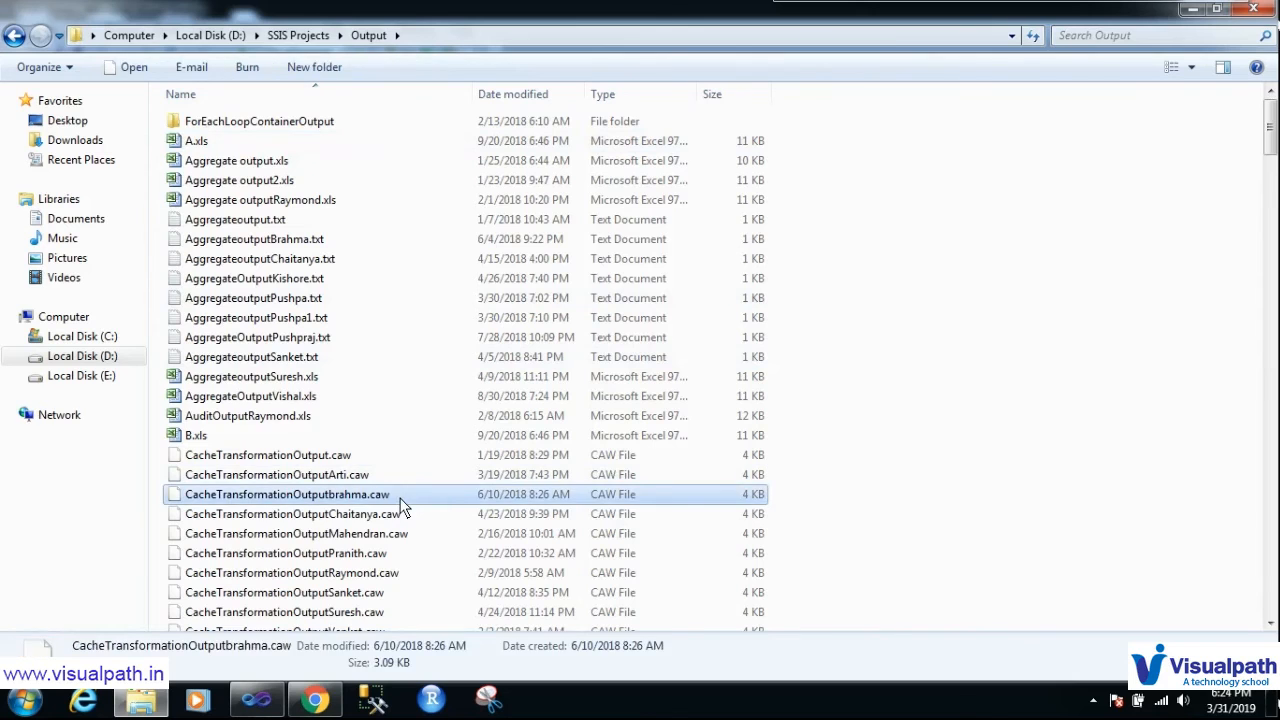
{"action": "key", "text": "f"}
{"action": "scroll", "coordinate": [400, 505], "scroll_direction": "down", "scroll_amount": 8}
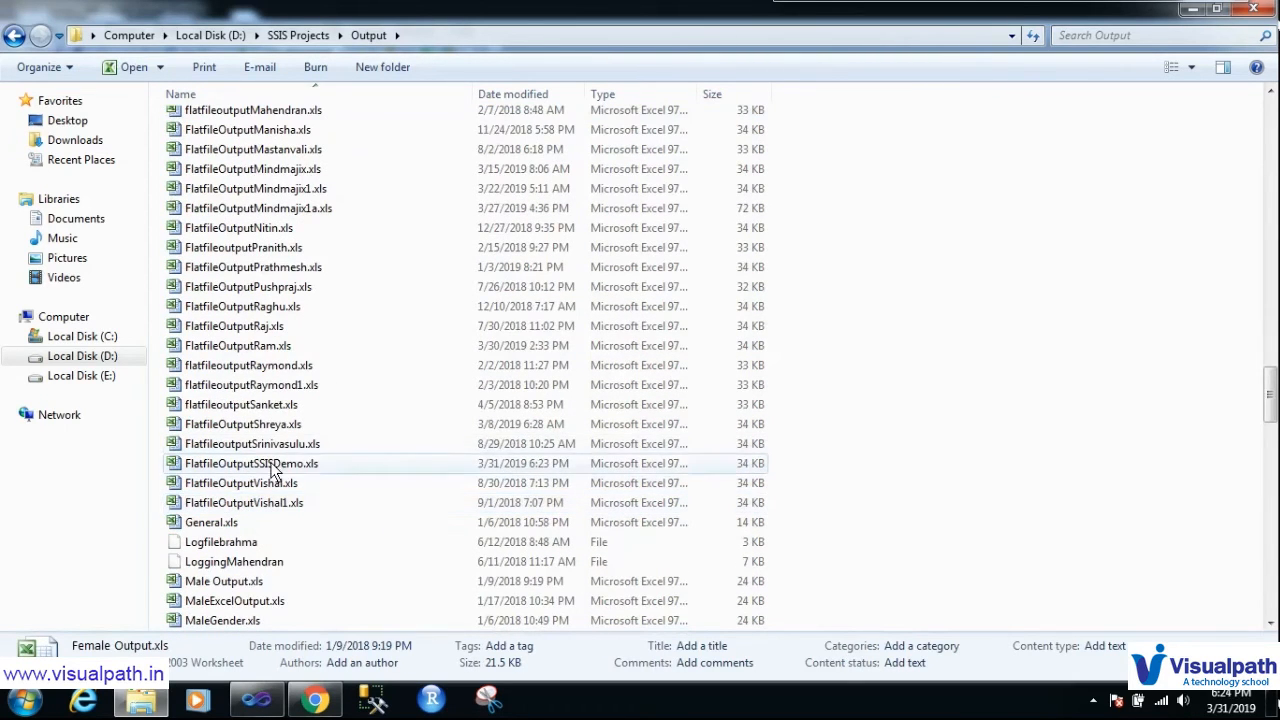
{"action": "left_click", "coordinate": [285, 463]}
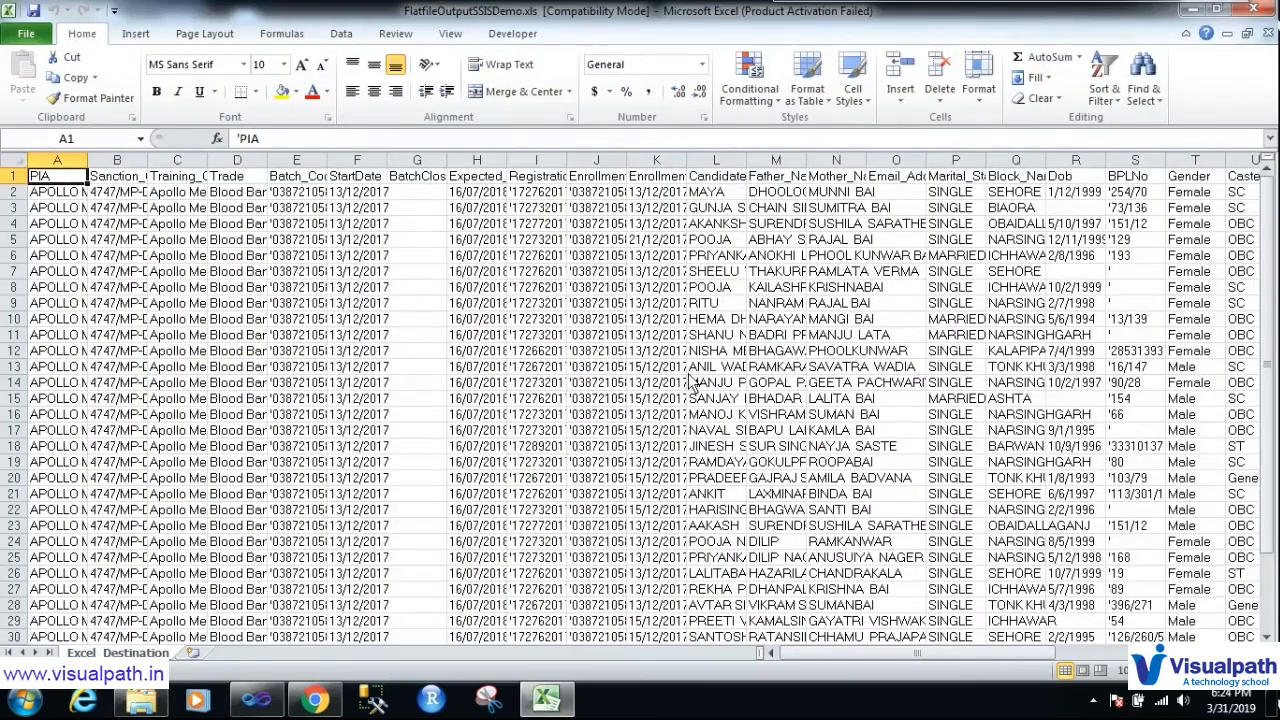
{"action": "left_click", "coordinate": [828, 526]}
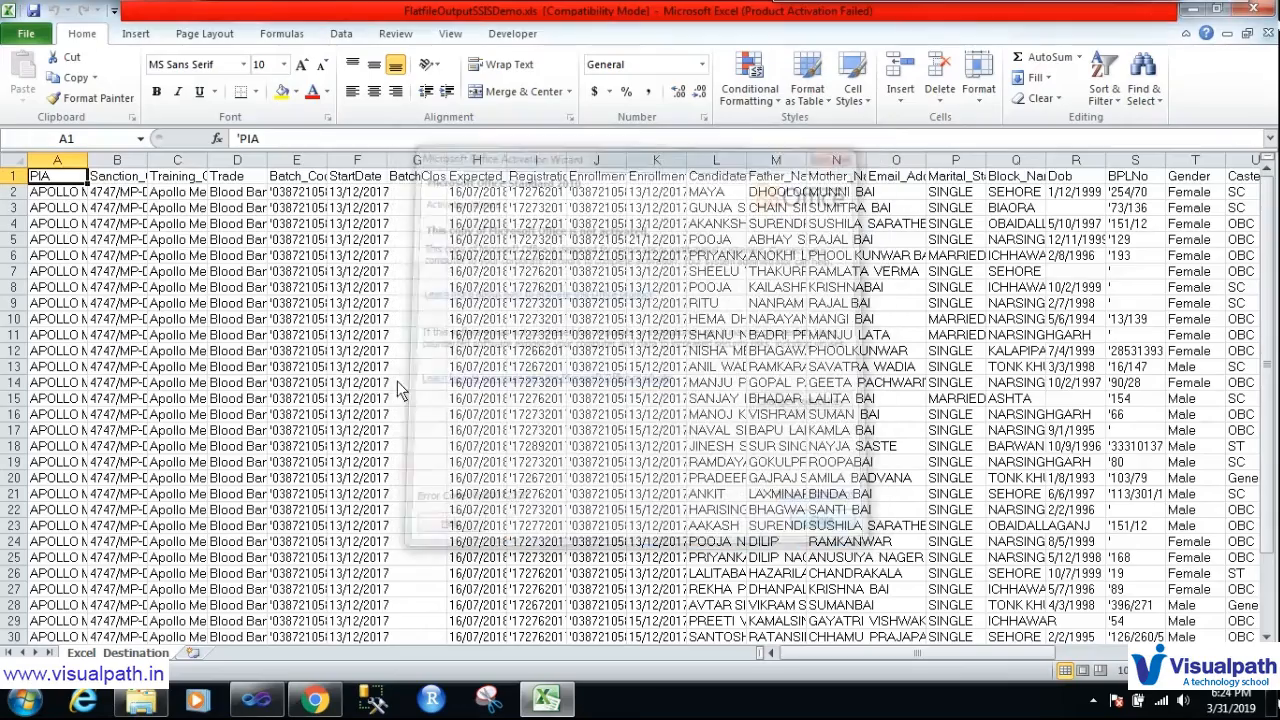
Fit all column widths of the Excel Destination sheet to their contents and review the exported rows
{"action": "left_click", "coordinate": [14, 160]}
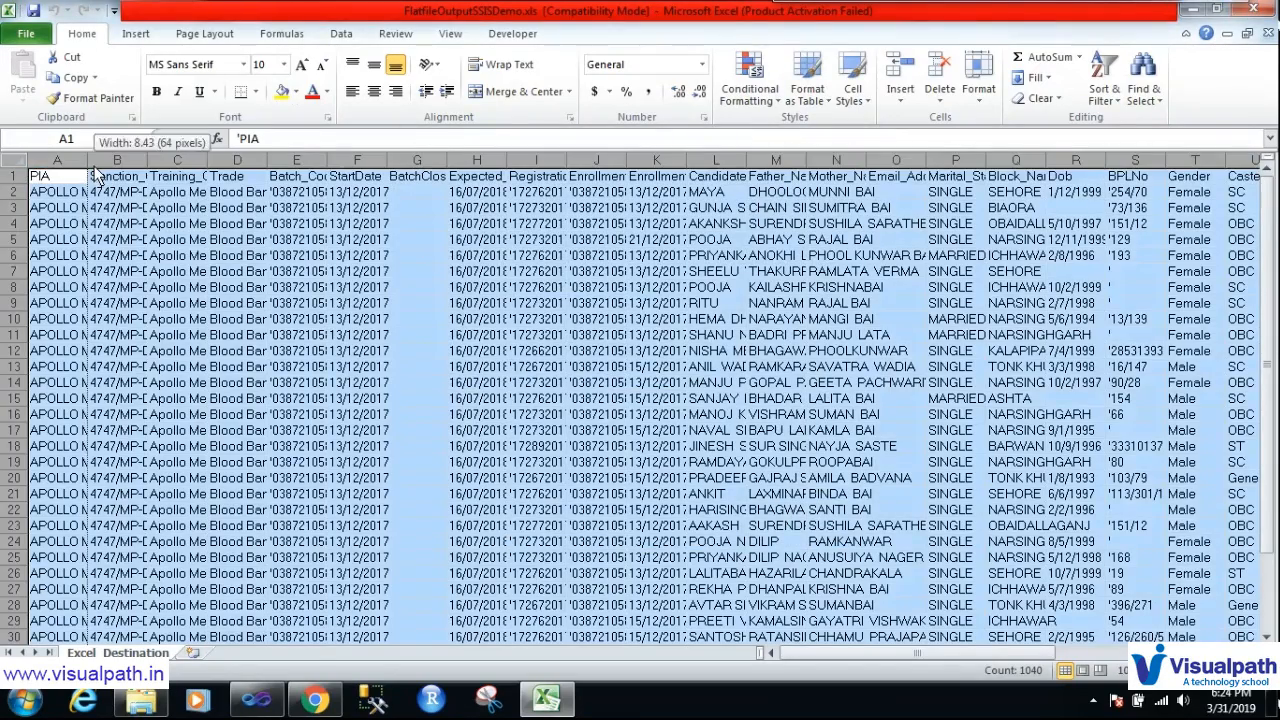
{"action": "double_click", "coordinate": [87, 160]}
{"action": "left_click", "coordinate": [410, 336]}
{"action": "left_click", "coordinate": [14, 160]}
{"action": "left_click", "coordinate": [360, 383]}
{"action": "left_click_drag", "start_coordinate": [860, 653], "coordinate": [663, 440]}
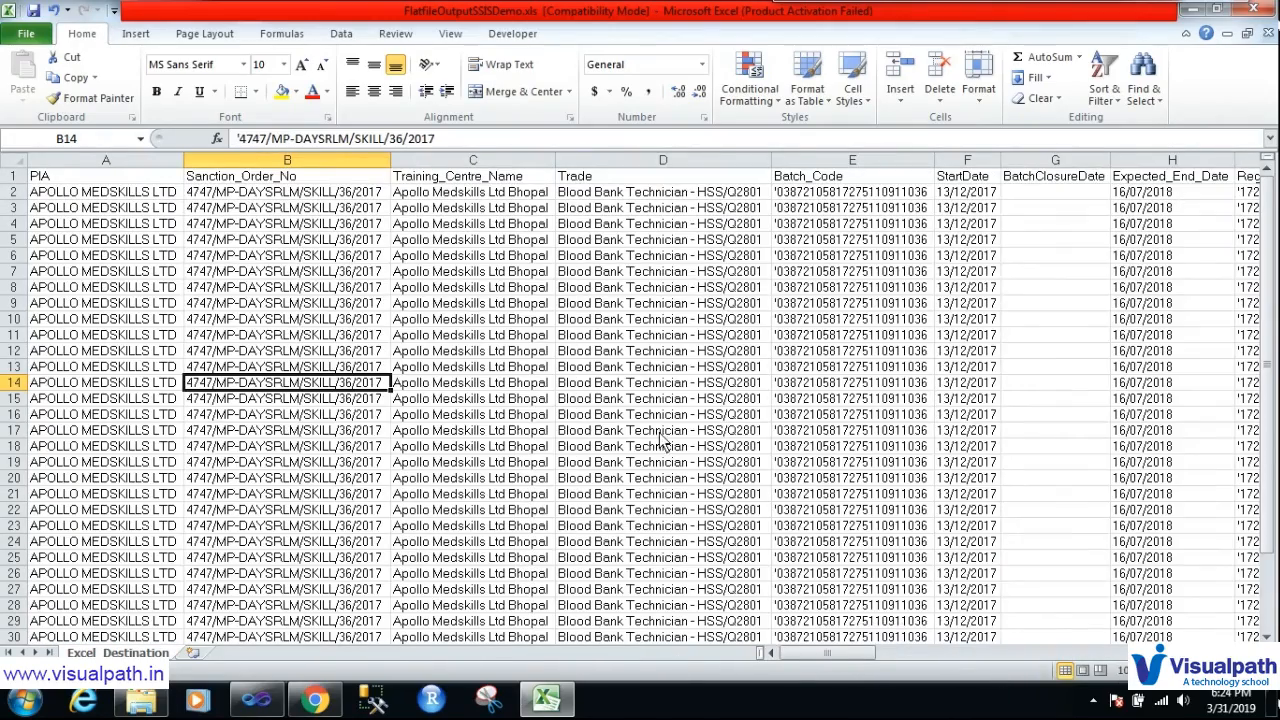
Close the FlatfileOutputSSISDemo.xls workbook without saving the changes and return to the Data Coversion package in Visual Studio
{"action": "left_click", "coordinate": [1264, 12]}
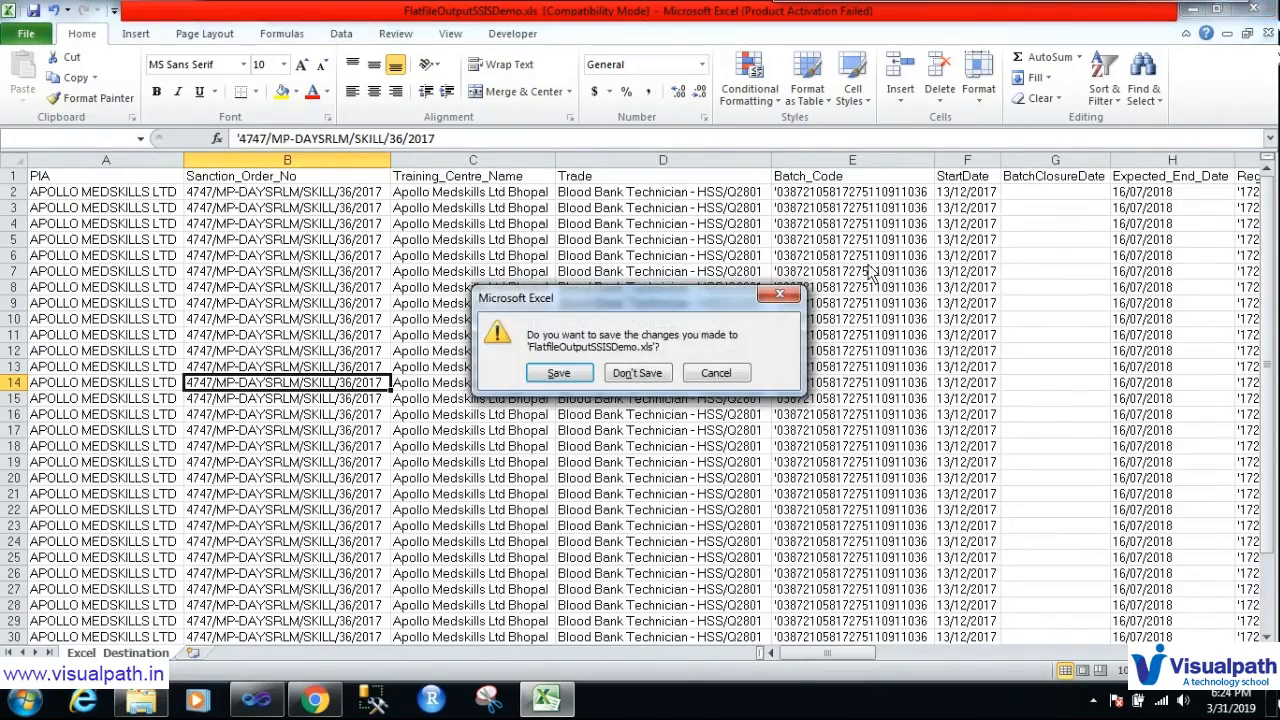
{"action": "left_click", "coordinate": [648, 376]}
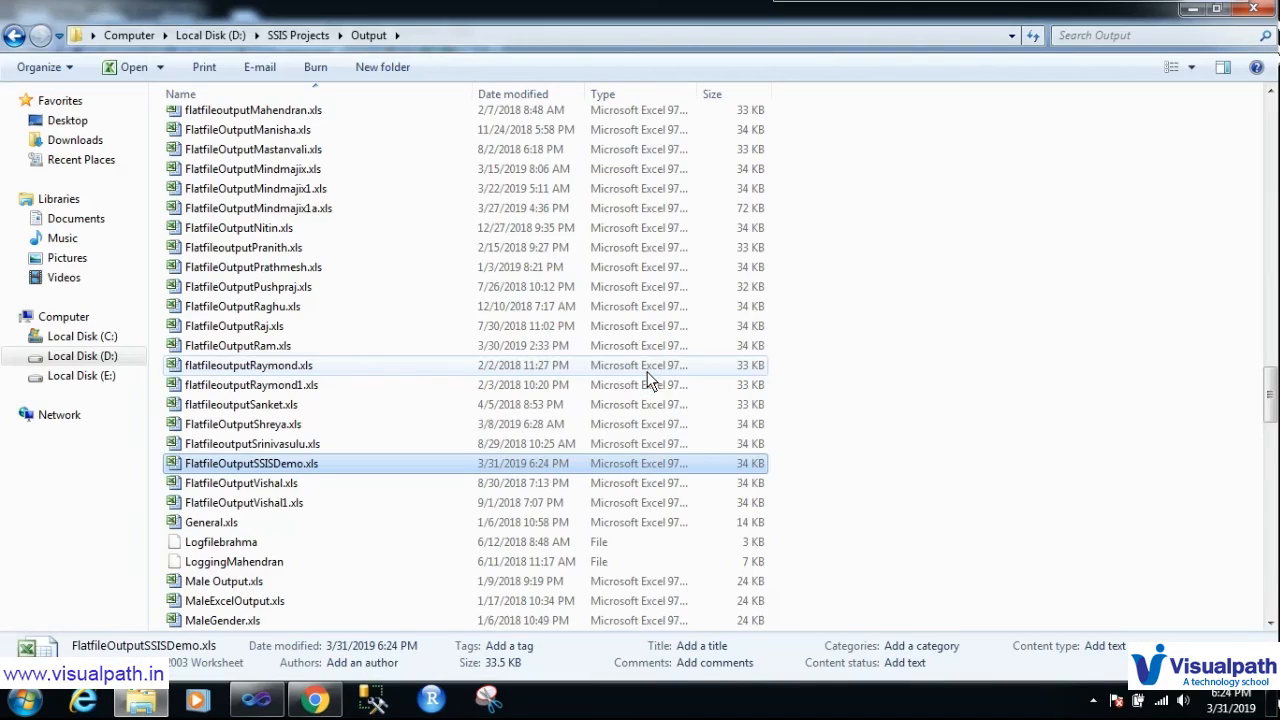
{"action": "left_click", "coordinate": [1193, 12]}
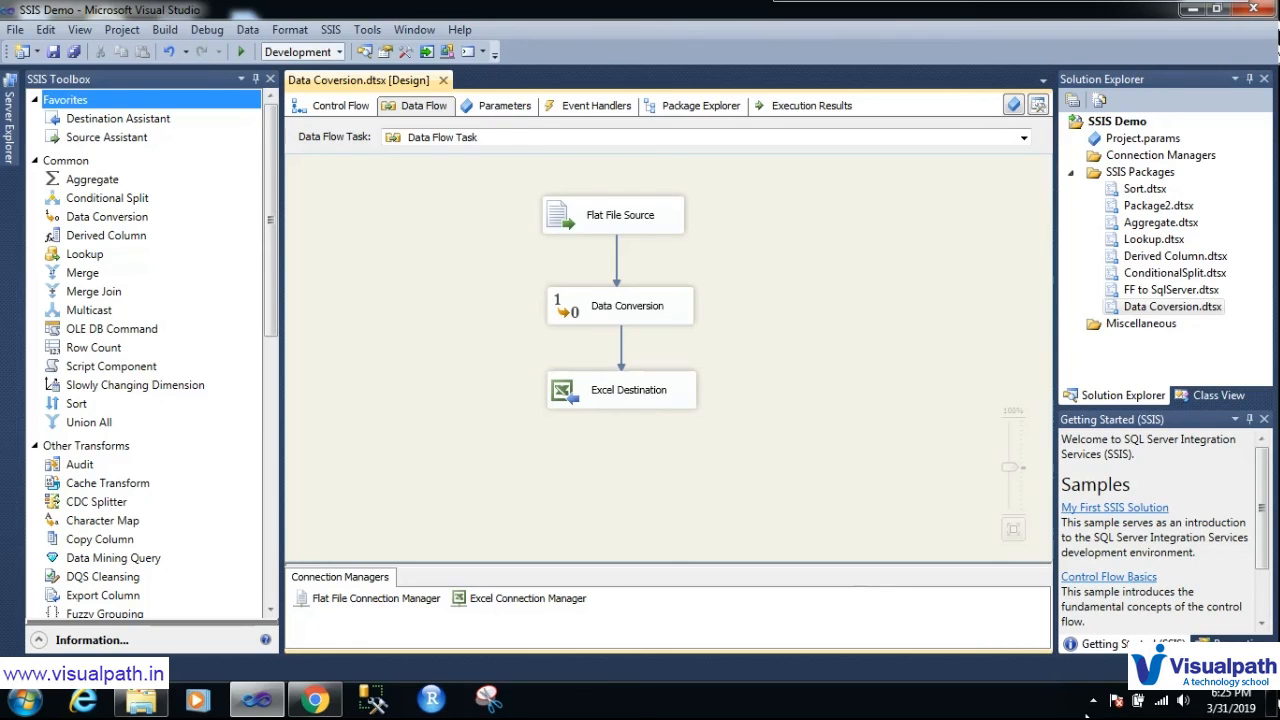
{"action": "left_click", "coordinate": [1095, 701]}
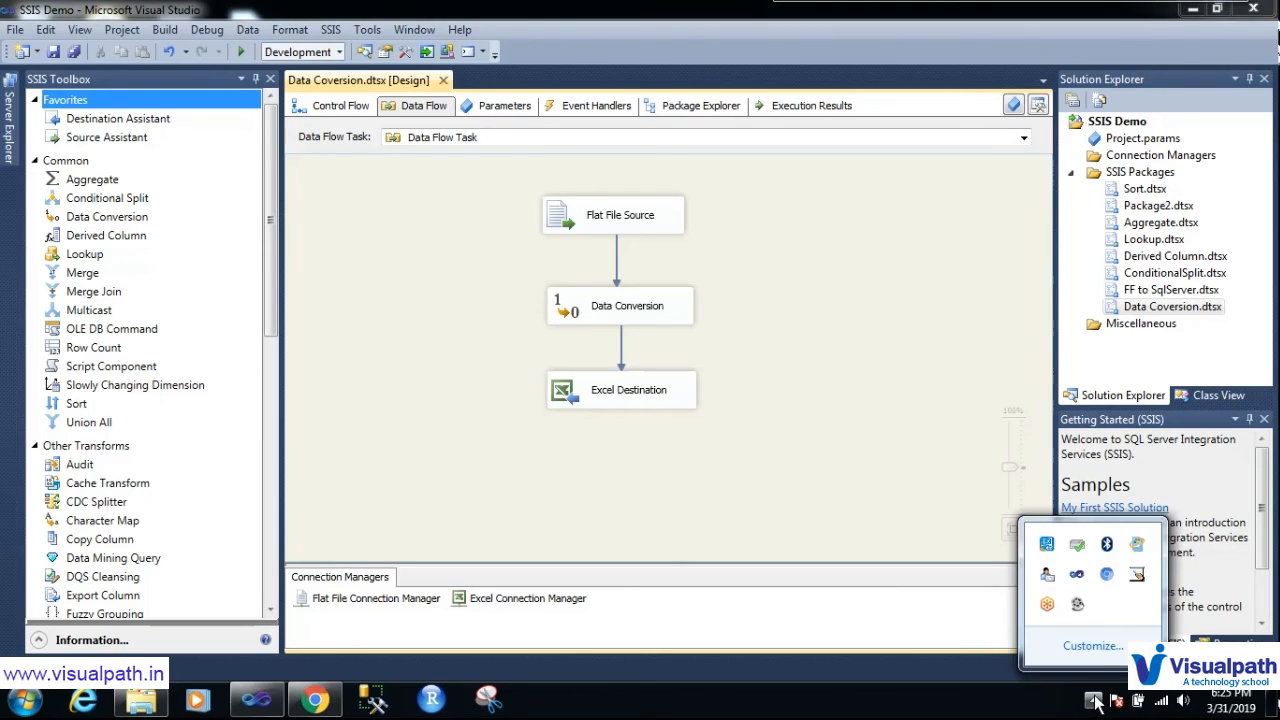
{"action": "left_click", "coordinate": [1077, 604]}
{"action": "left_click_drag", "start_coordinate": [1005, 605], "coordinate": [654, 298]}
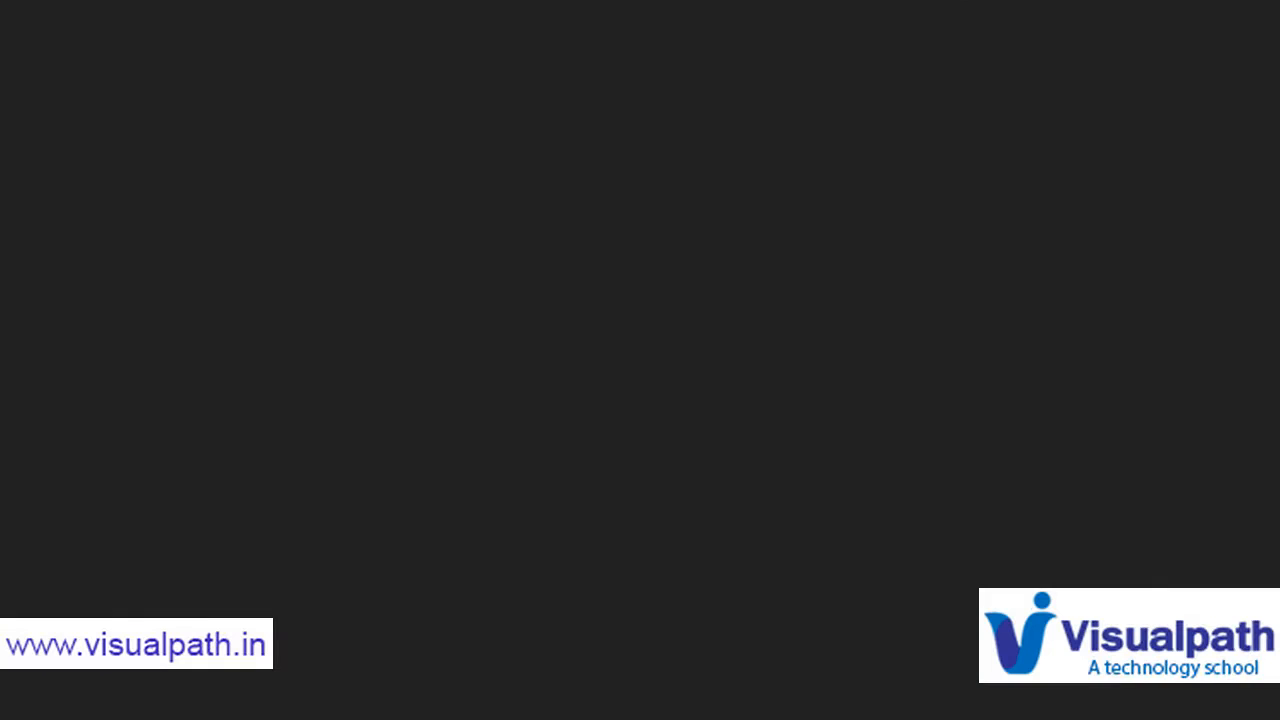